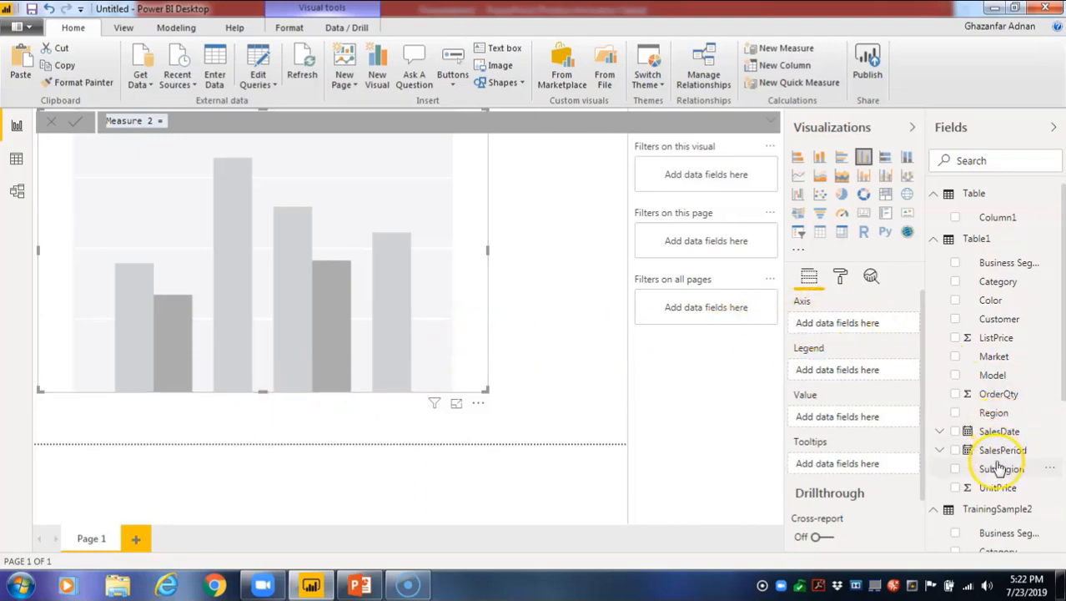
Step: Plot OrderQty by Region from Table1 in the clustered column chart and enlarge the chart slightly
{"action": "left_click_drag", "start_coordinate": [994, 412], "coordinate": [851, 324]}
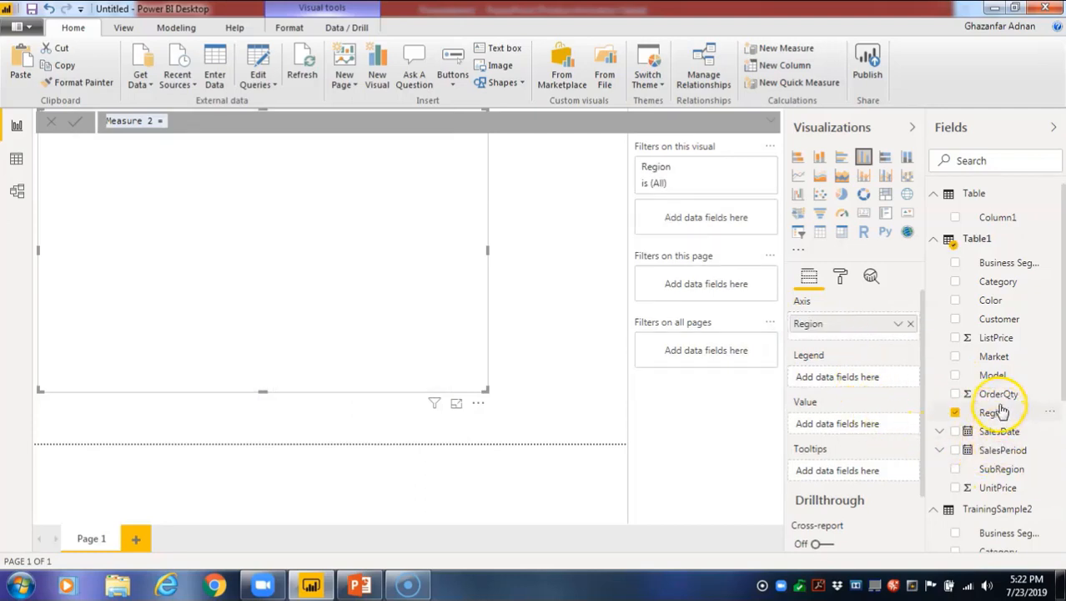
{"action": "left_click_drag", "start_coordinate": [999, 396], "coordinate": [850, 424]}
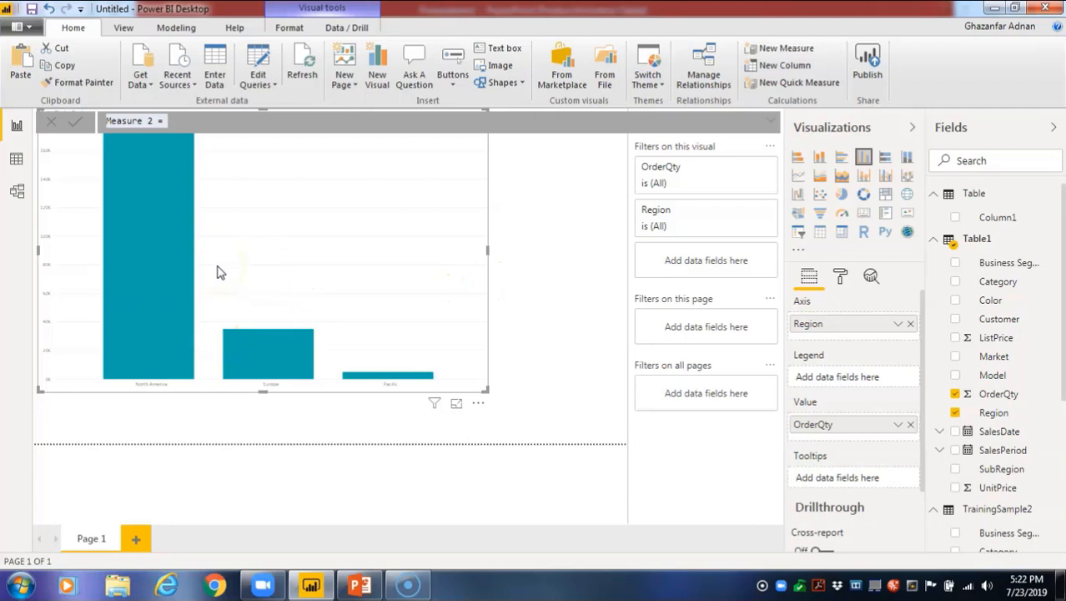
{"action": "left_click", "coordinate": [842, 276]}
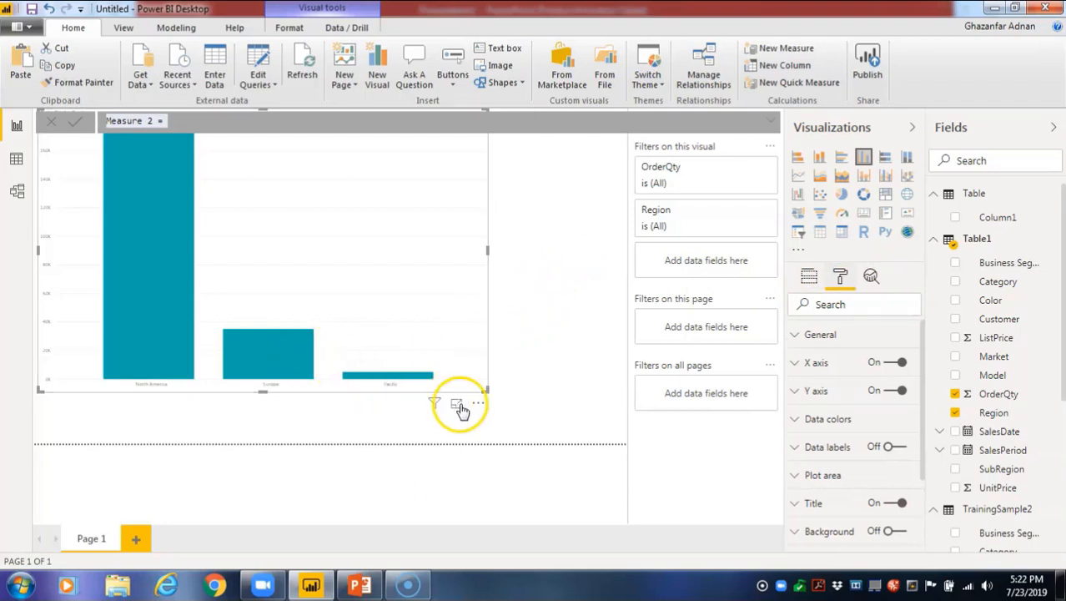
{"action": "left_click_drag", "start_coordinate": [486, 390], "coordinate": [565, 417]}
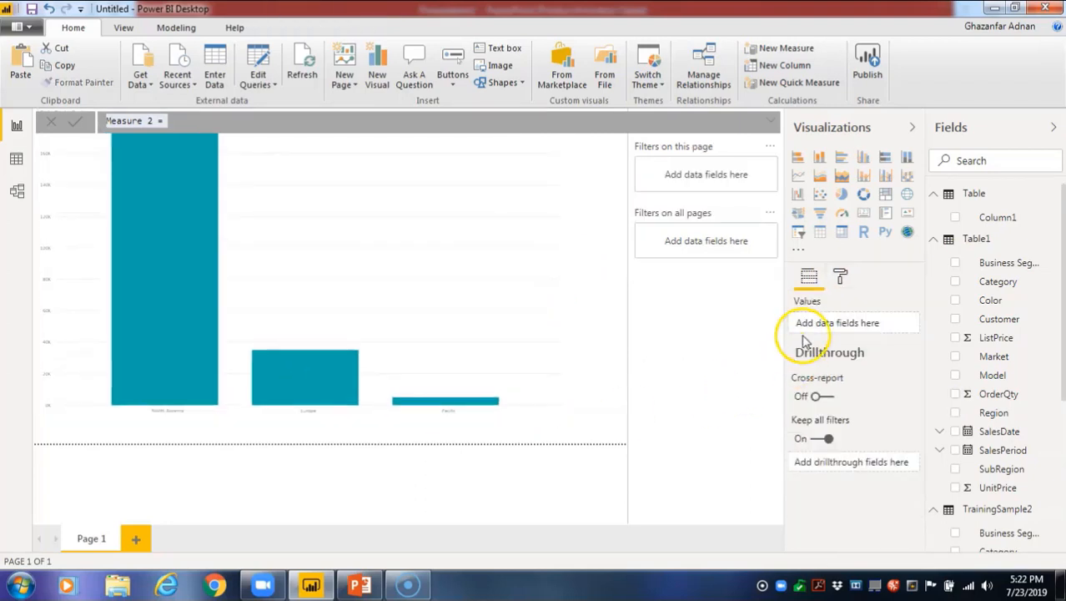
Step: Set the text size of the chart's X axis labels to 14 pt
{"action": "left_click", "coordinate": [839, 278]}
{"action": "left_click", "coordinate": [283, 376]}
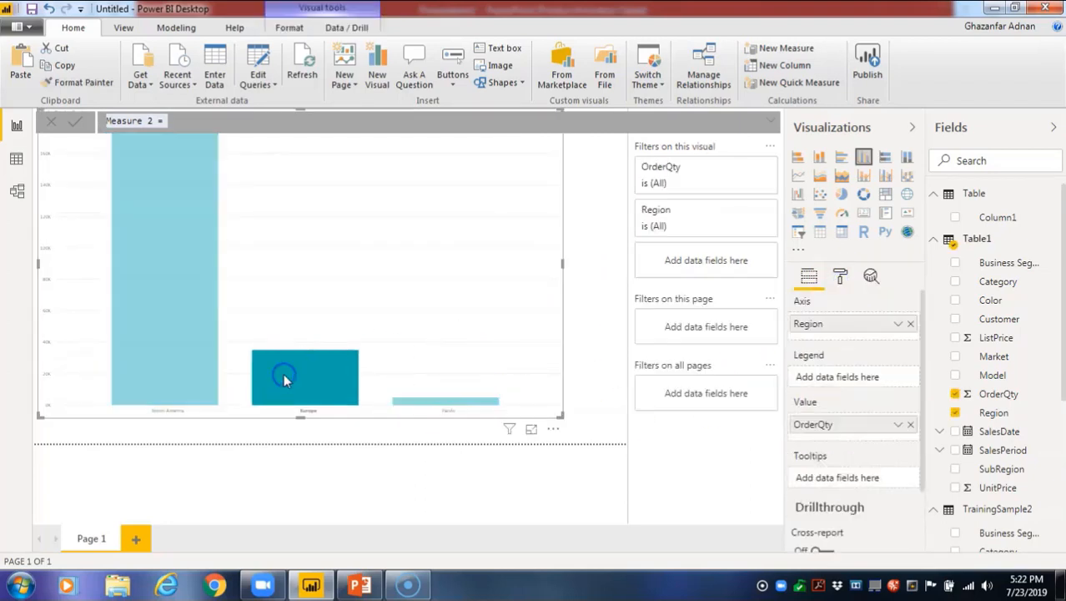
{"action": "left_click", "coordinate": [840, 277]}
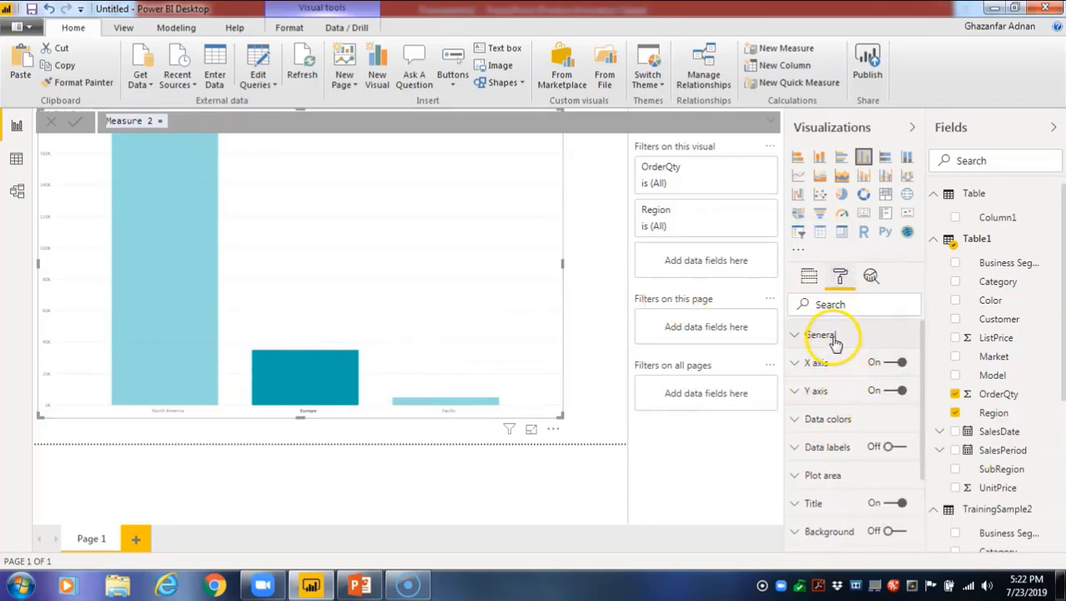
{"action": "left_click", "coordinate": [835, 341]}
{"action": "scroll", "coordinate": [833, 338], "scroll_direction": "down", "scroll_amount": 5}
{"action": "scroll", "coordinate": [828, 345], "scroll_direction": "down", "scroll_amount": 1}
{"action": "scroll", "coordinate": [818, 351], "scroll_direction": "up", "scroll_amount": 2}
{"action": "left_click", "coordinate": [815, 392]}
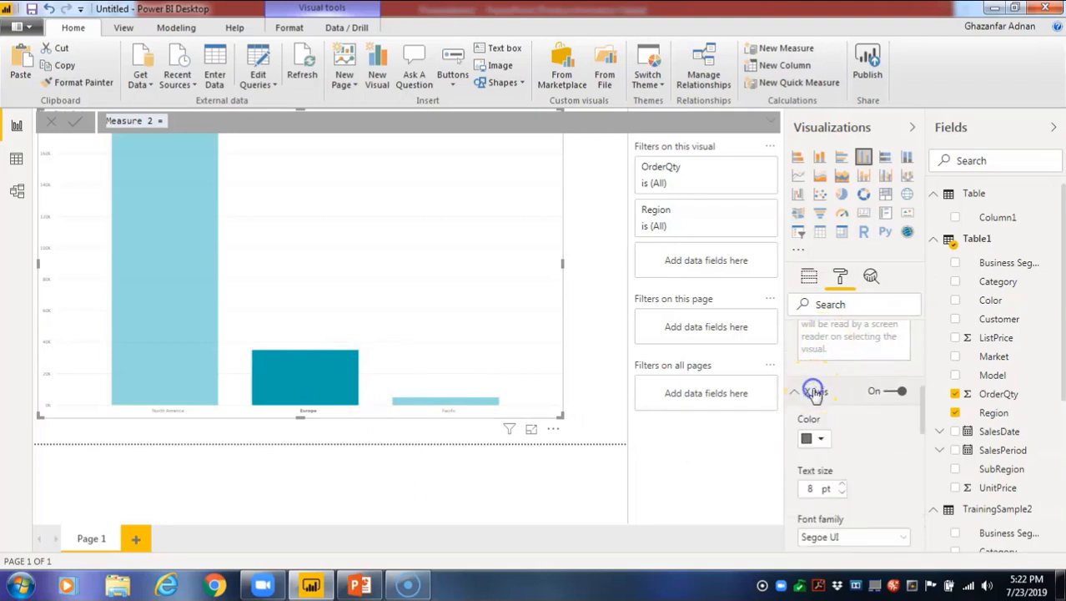
{"action": "scroll", "coordinate": [845, 443], "scroll_direction": "down", "scroll_amount": 4}
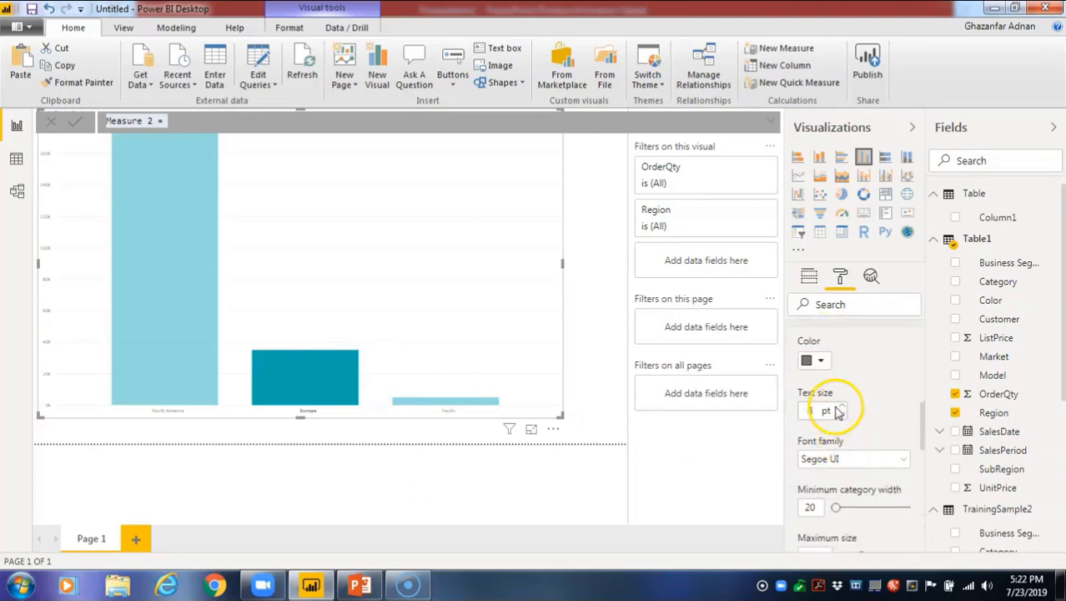
{"action": "left_click", "coordinate": [843, 407]}
{"action": "left_click", "coordinate": [843, 407]}
{"action": "left_click", "coordinate": [843, 407]}
{"action": "left_click", "coordinate": [842, 407]}
{"action": "left_click", "coordinate": [842, 407]}
Step: Color the X axis labels black and change their font family to a heavy, bold typeface
{"action": "left_click", "coordinate": [818, 360]}
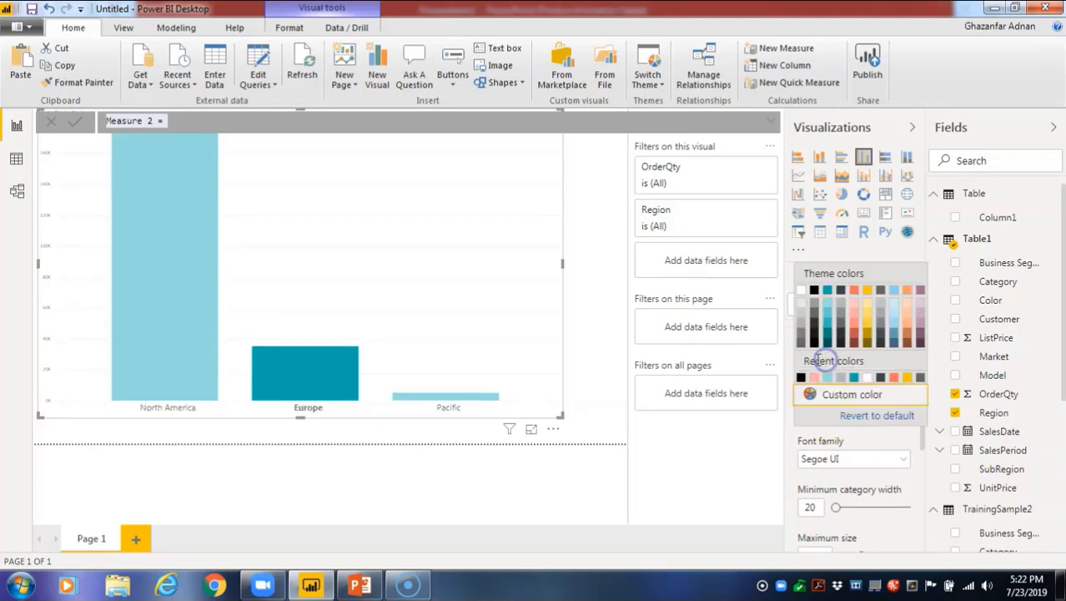
{"action": "left_click", "coordinate": [817, 290]}
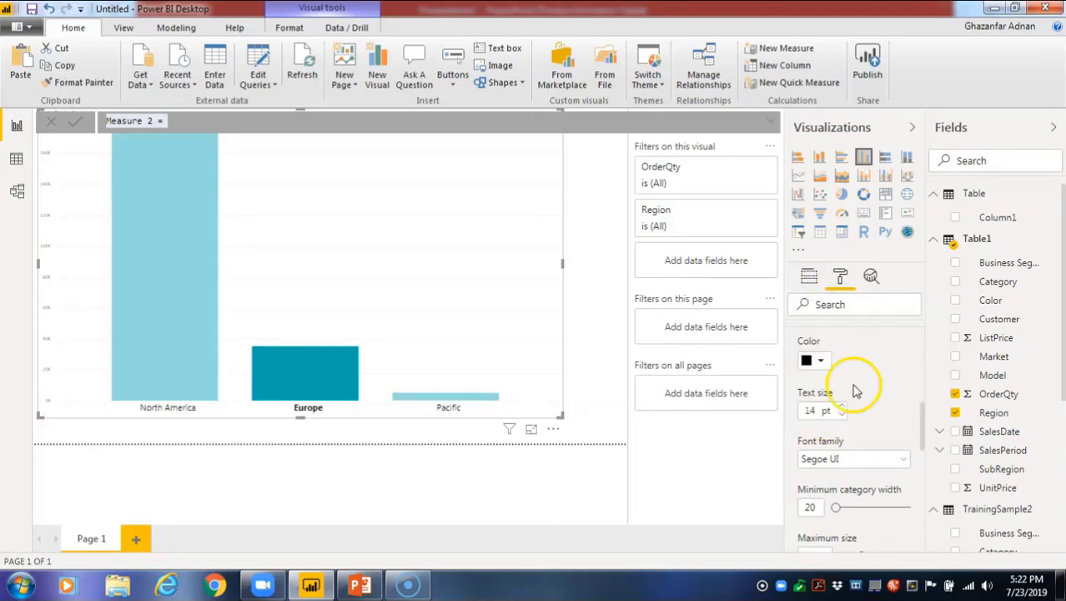
{"action": "left_click", "coordinate": [880, 459]}
{"action": "left_click", "coordinate": [865, 495]}
Step: Try positioning the Y axis at Right, and return its position to Left
{"action": "scroll", "coordinate": [877, 433], "scroll_direction": "down", "scroll_amount": 5}
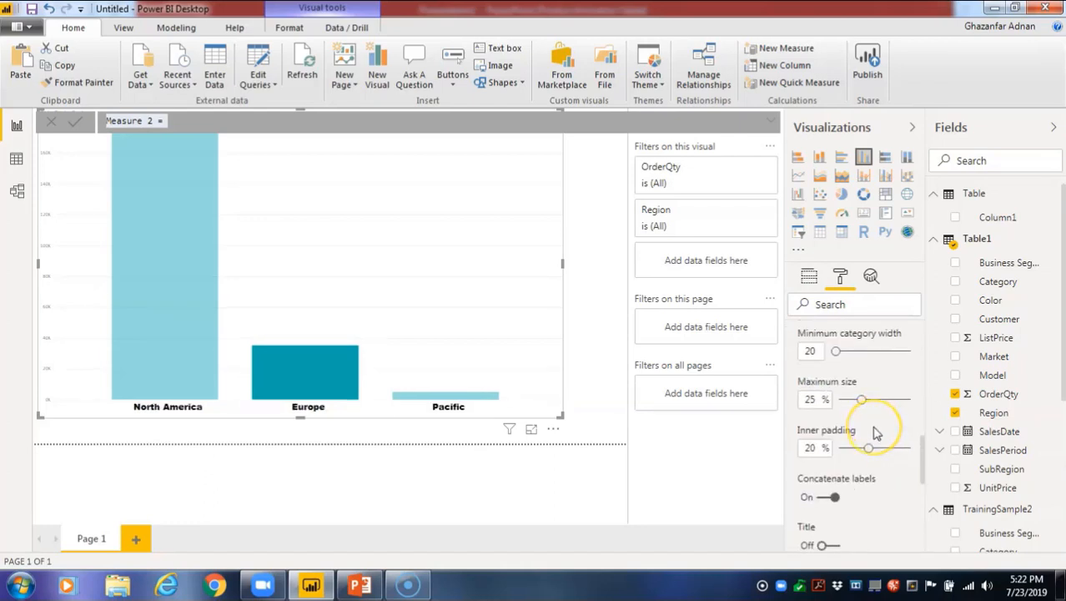
{"action": "scroll", "coordinate": [878, 429], "scroll_direction": "down", "scroll_amount": 3}
{"action": "left_click", "coordinate": [816, 455]}
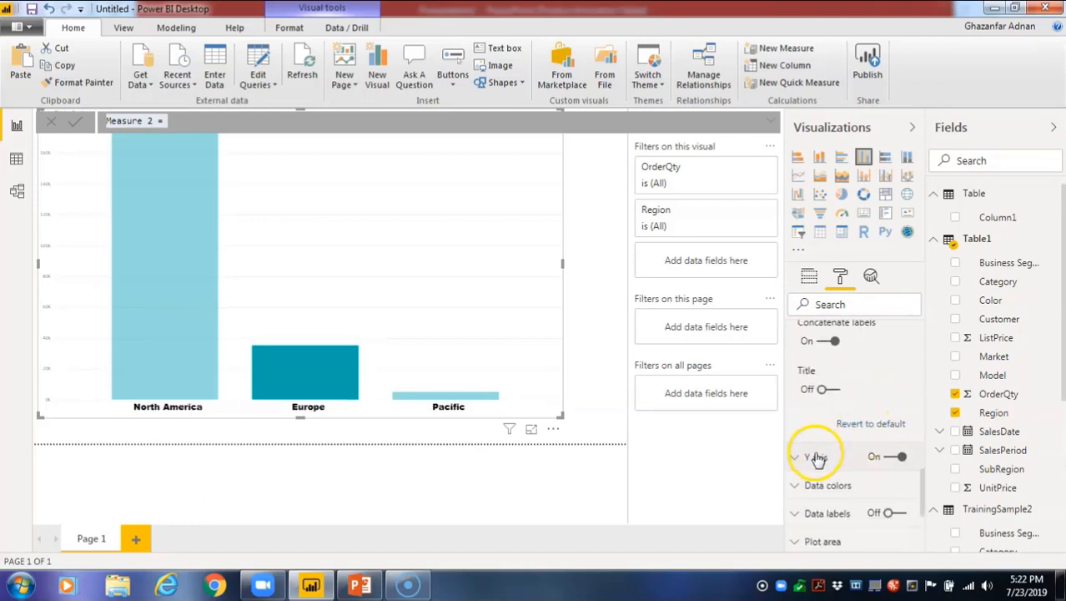
{"action": "scroll", "coordinate": [838, 422], "scroll_direction": "down", "scroll_amount": 3}
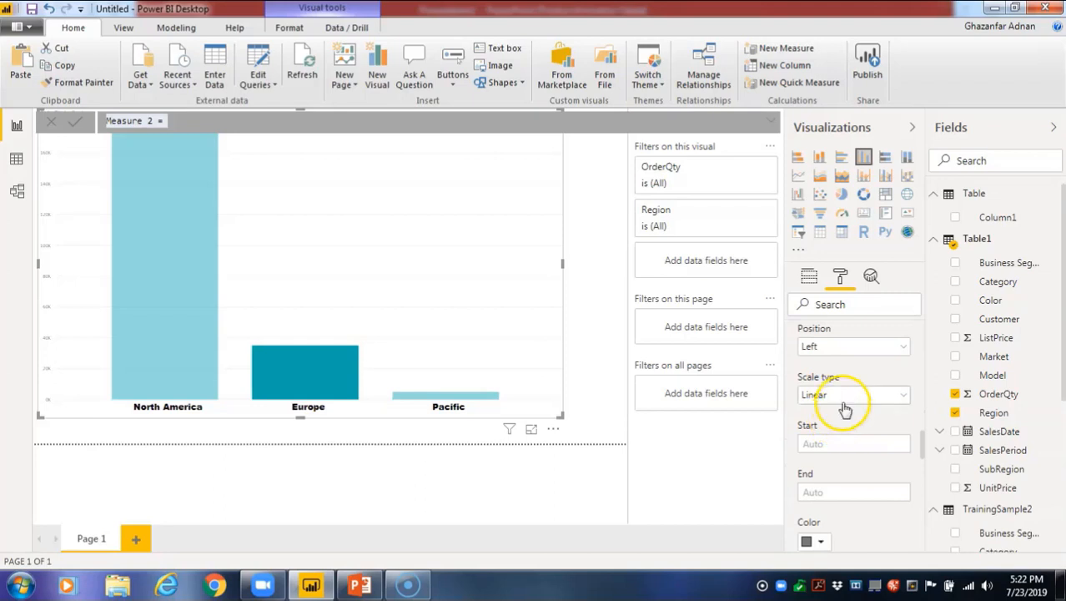
{"action": "left_click", "coordinate": [899, 346]}
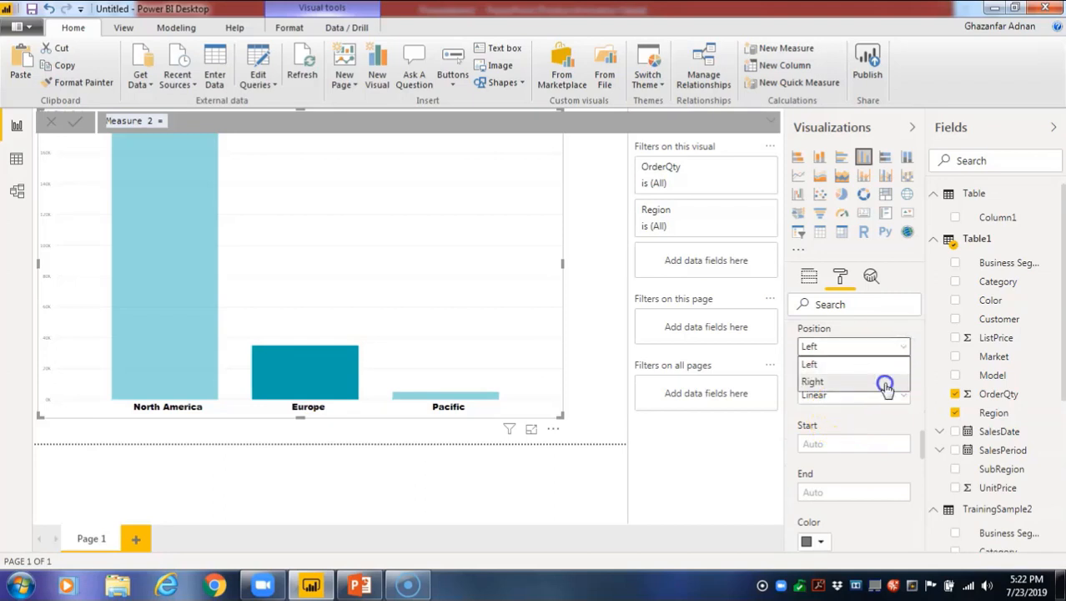
{"action": "left_click", "coordinate": [885, 380]}
{"action": "left_click", "coordinate": [891, 351]}
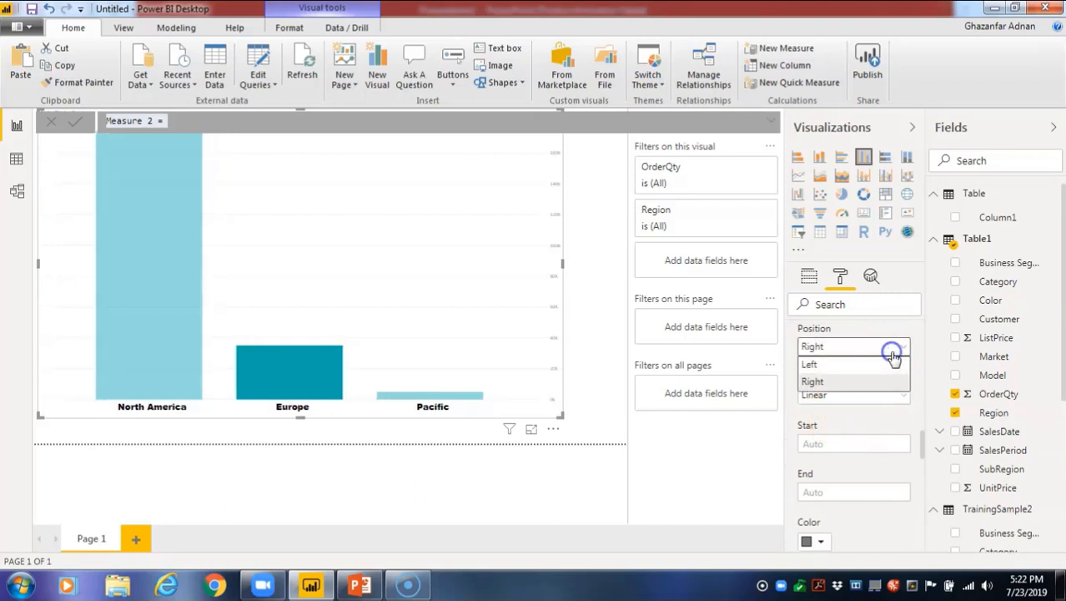
{"action": "left_click", "coordinate": [892, 367]}
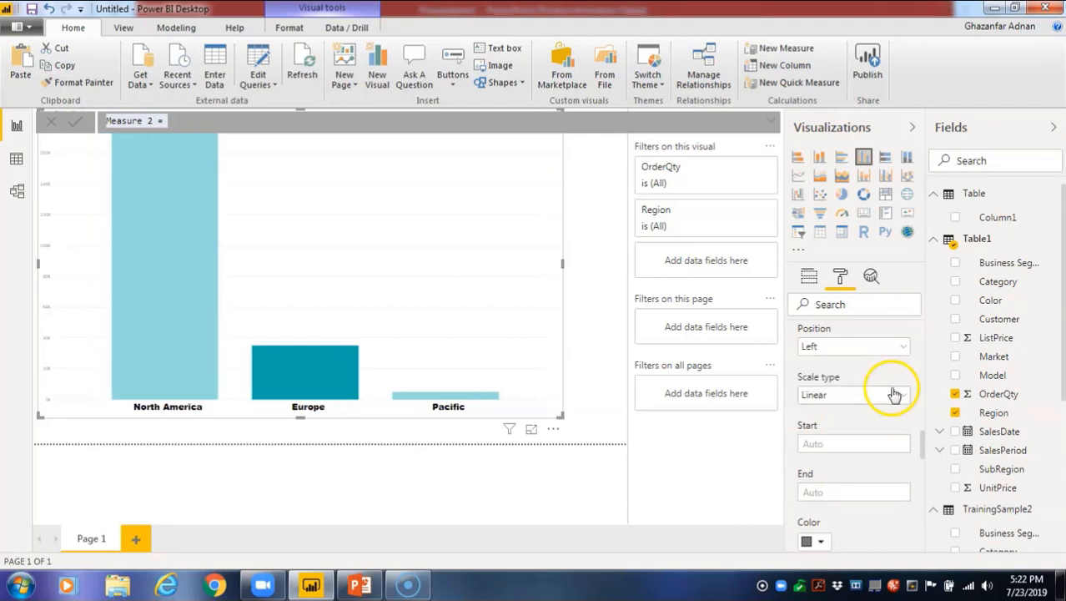
Step: Increase the text size of the Y axis labels to about 13 pt
{"action": "scroll", "coordinate": [842, 526], "scroll_direction": "down", "scroll_amount": 3}
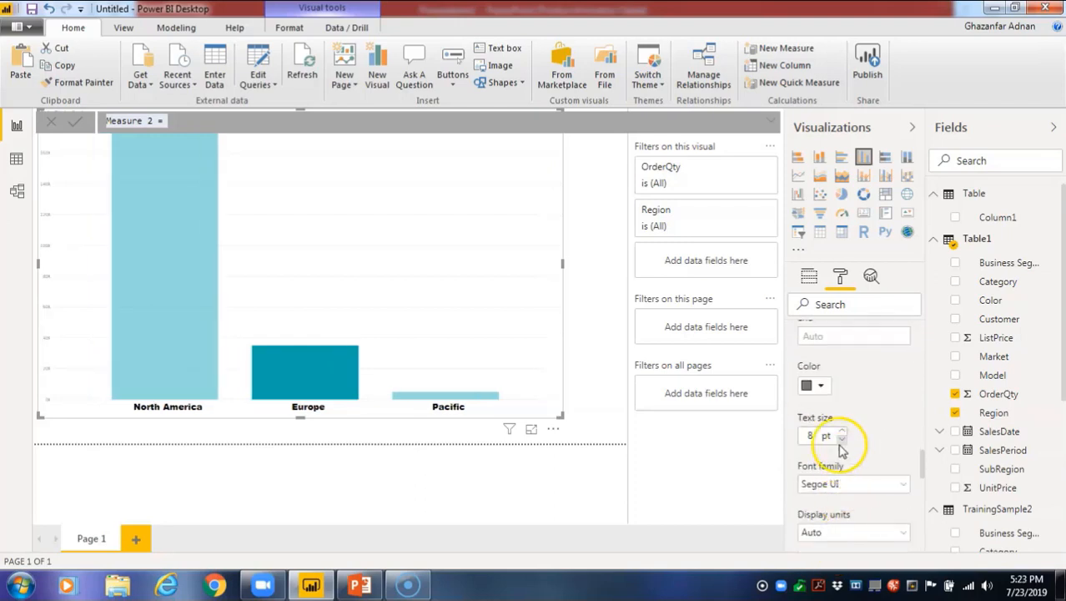
{"action": "left_click", "coordinate": [842, 433]}
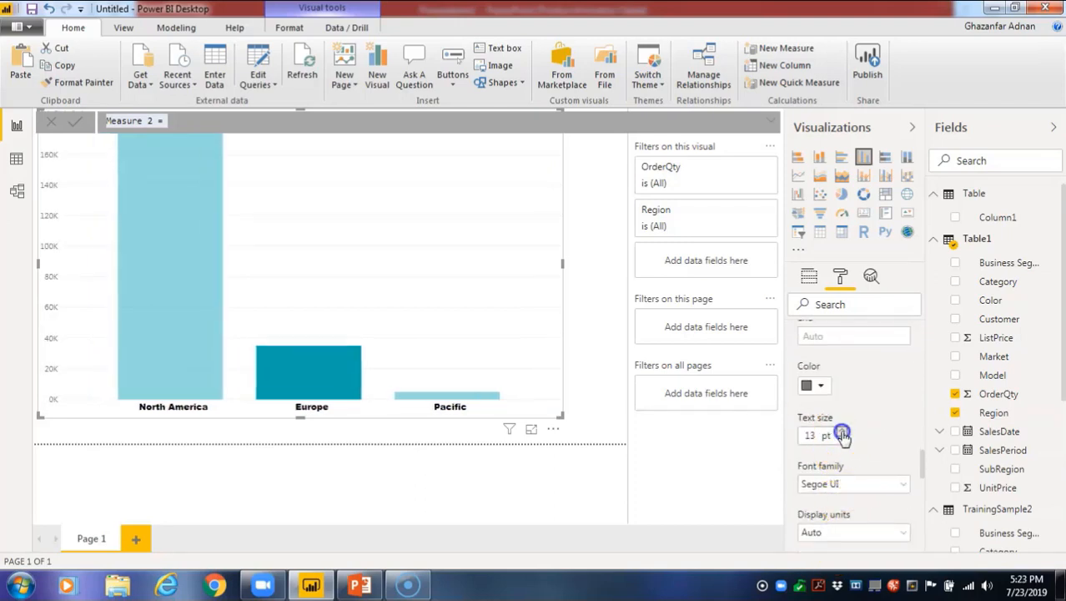
{"action": "scroll", "coordinate": [879, 428], "scroll_direction": "down", "scroll_amount": 2}
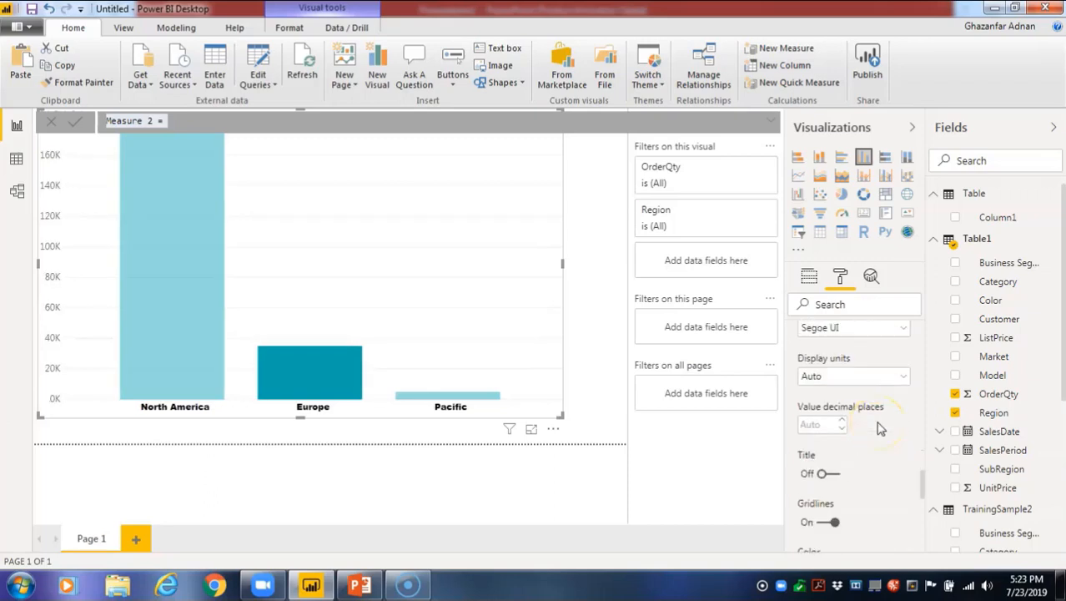
Step: Look through the chart's gridline, data color, data label and plot area formatting options
{"action": "scroll", "coordinate": [879, 428], "scroll_direction": "down", "scroll_amount": 6}
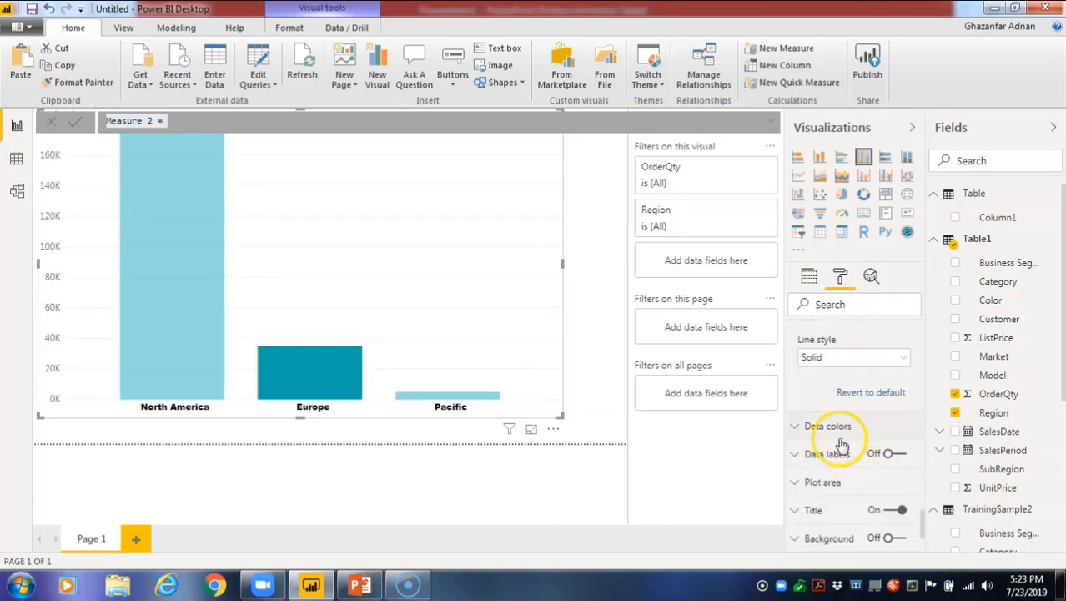
{"action": "left_click", "coordinate": [831, 432]}
{"action": "scroll", "coordinate": [831, 432], "scroll_direction": "down", "scroll_amount": 3}
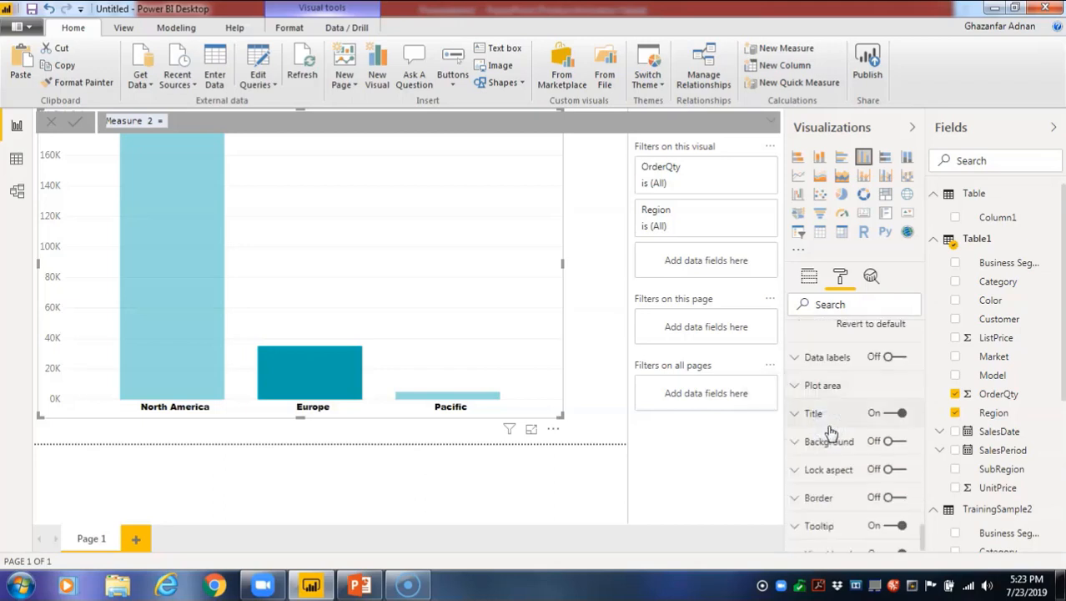
{"action": "left_click", "coordinate": [834, 356]}
{"action": "scroll", "coordinate": [837, 364], "scroll_direction": "down", "scroll_amount": 5}
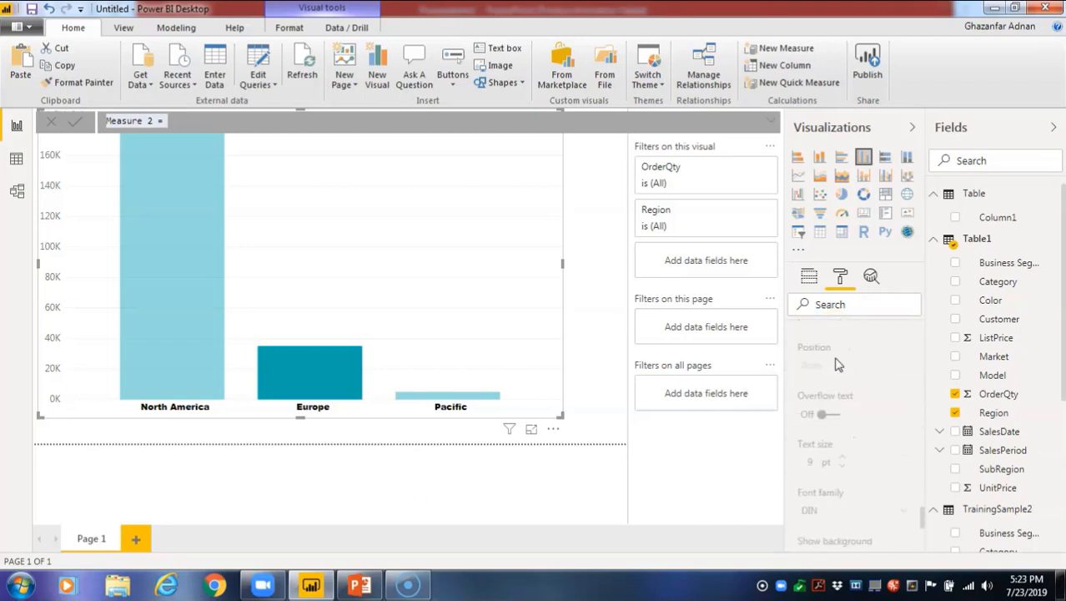
{"action": "scroll", "coordinate": [835, 365], "scroll_direction": "down", "scroll_amount": 3}
{"action": "scroll", "coordinate": [833, 364], "scroll_direction": "up", "scroll_amount": 1}
{"action": "left_click", "coordinate": [832, 364]}
{"action": "scroll", "coordinate": [835, 367], "scroll_direction": "down", "scroll_amount": 2}
Step: Move the chart down clear of the formula bar and give its title a dark gold font color with centered alignment
{"action": "left_click", "coordinate": [831, 400]}
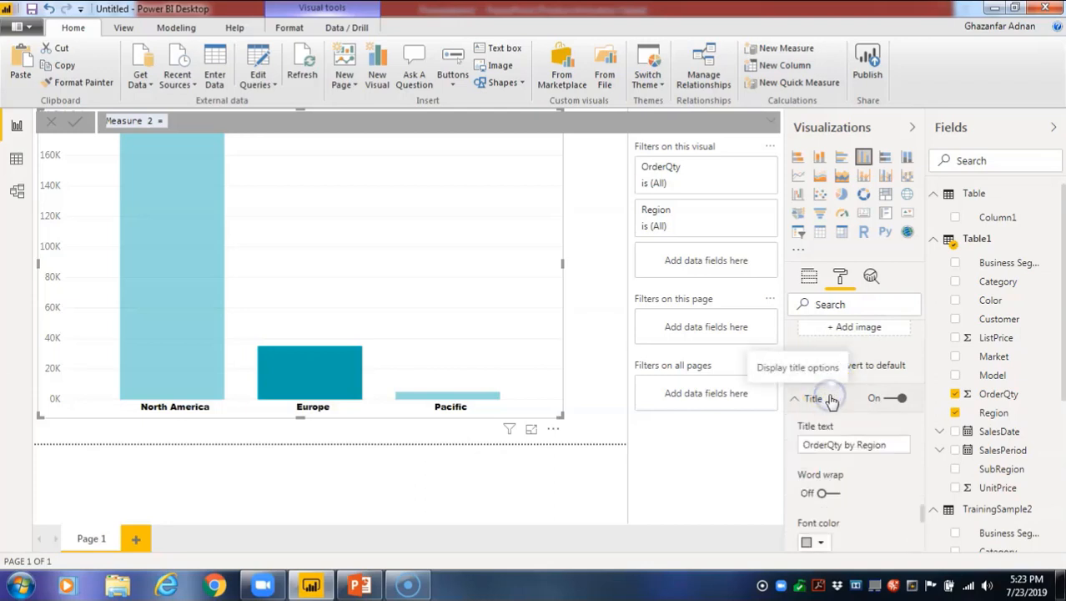
{"action": "left_click", "coordinate": [894, 448]}
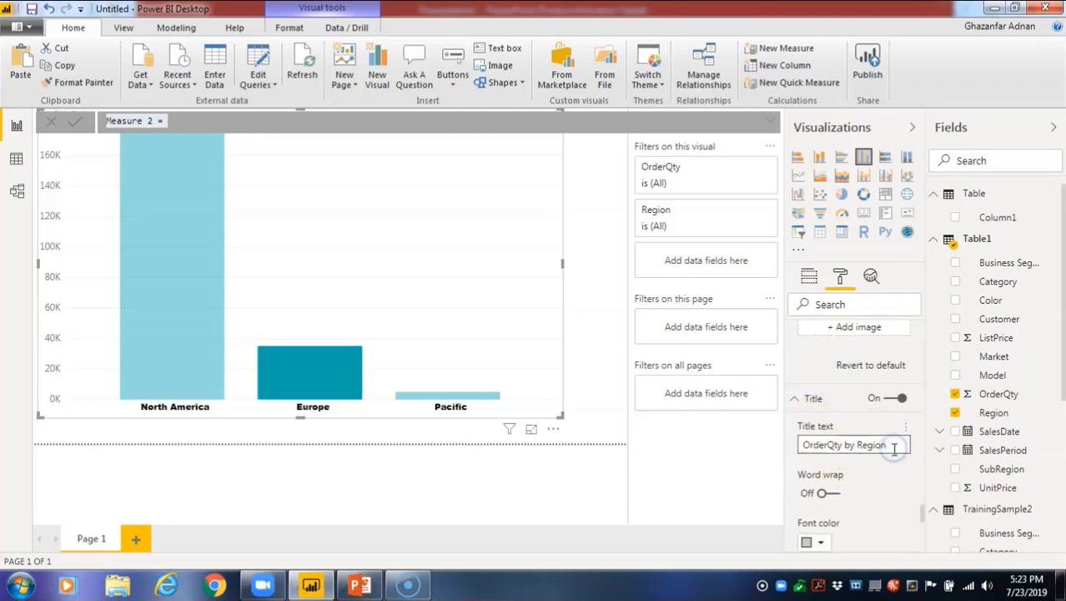
{"action": "scroll", "coordinate": [886, 484], "scroll_direction": "down", "scroll_amount": 4}
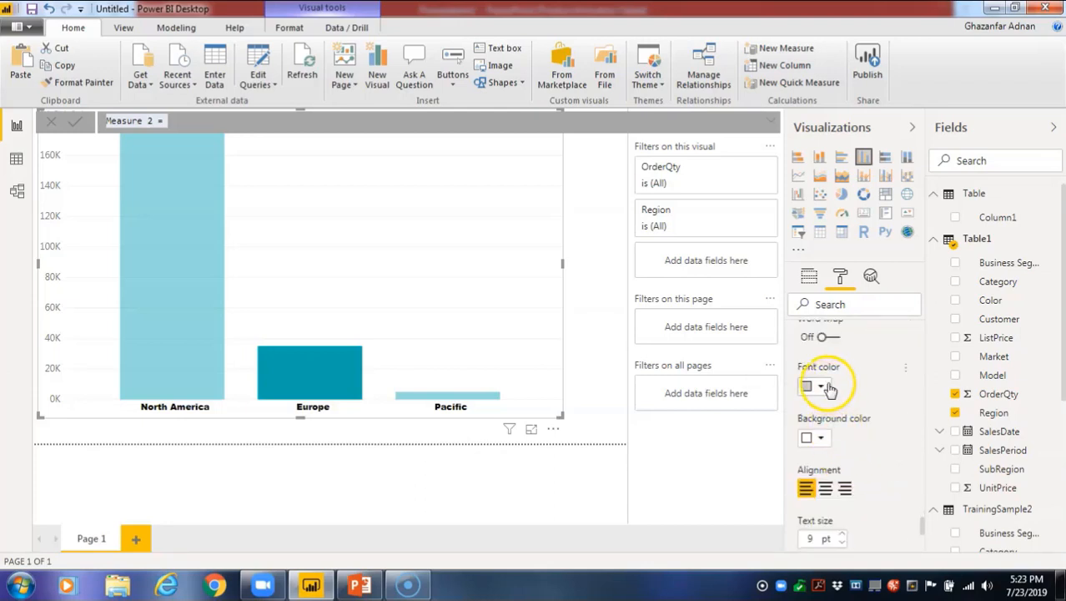
{"action": "left_click", "coordinate": [824, 386]}
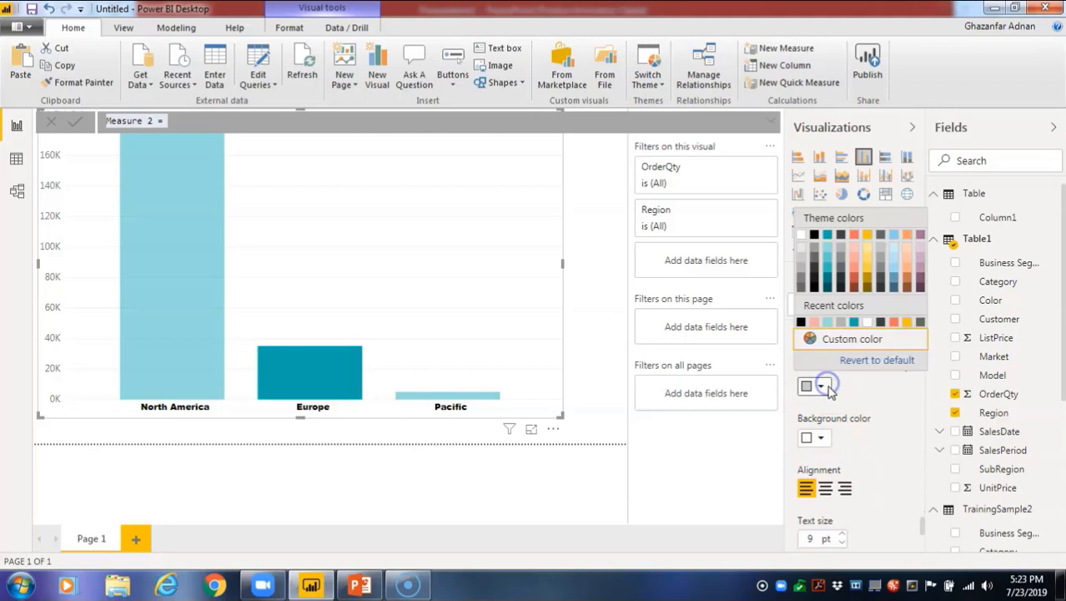
{"action": "left_click", "coordinate": [865, 286]}
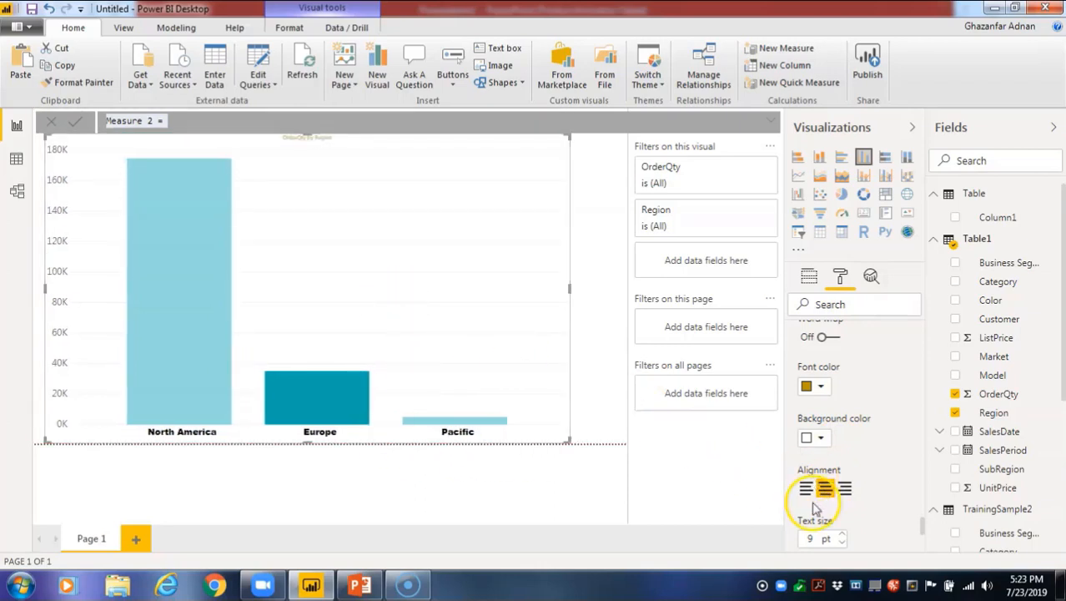
Step: Set the chart title's text size to 26 pt
{"action": "left_click", "coordinate": [840, 535]}
{"action": "left_click", "coordinate": [840, 535]}
{"action": "left_click", "coordinate": [840, 535]}
{"action": "left_click", "coordinate": [840, 535]}
{"action": "left_click", "coordinate": [840, 535]}
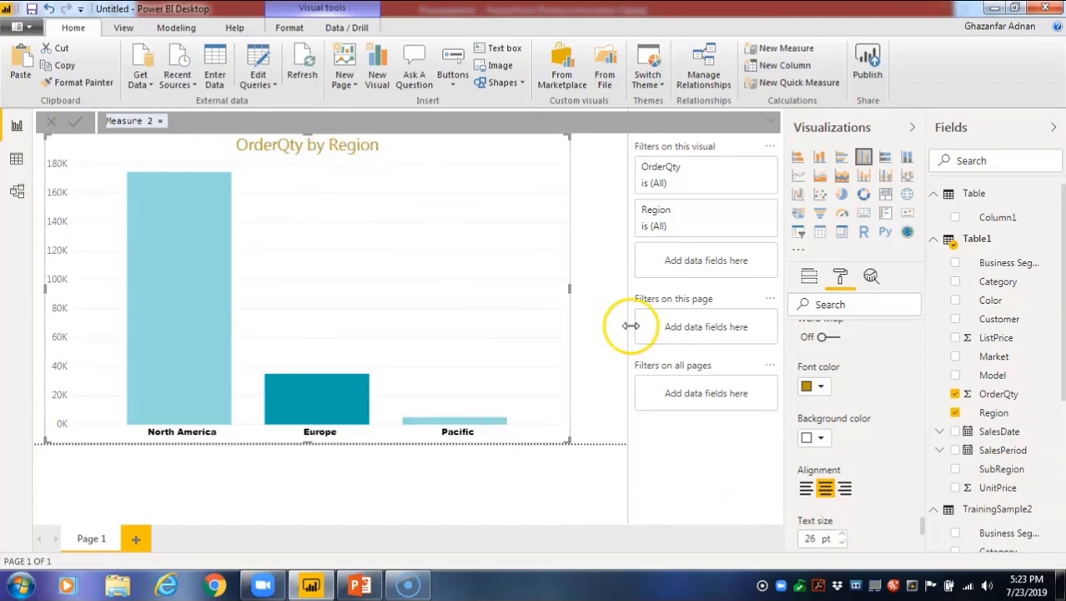
Step: Try a mauve chart background with 65% transparency, and switch the background off again
{"action": "scroll", "coordinate": [855, 371], "scroll_direction": "down", "scroll_amount": 3}
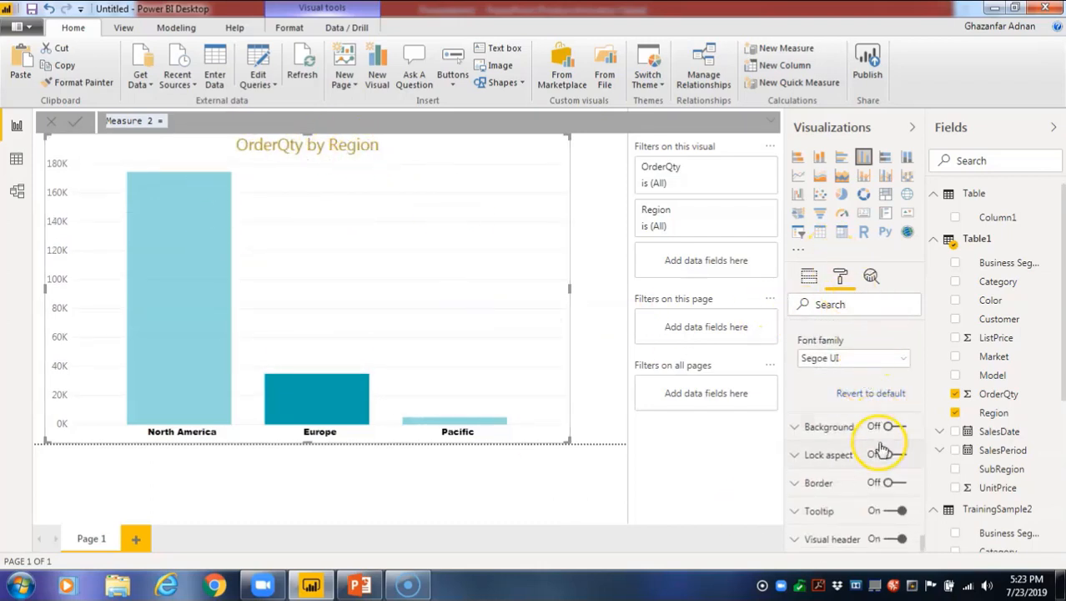
{"action": "left_click", "coordinate": [826, 426]}
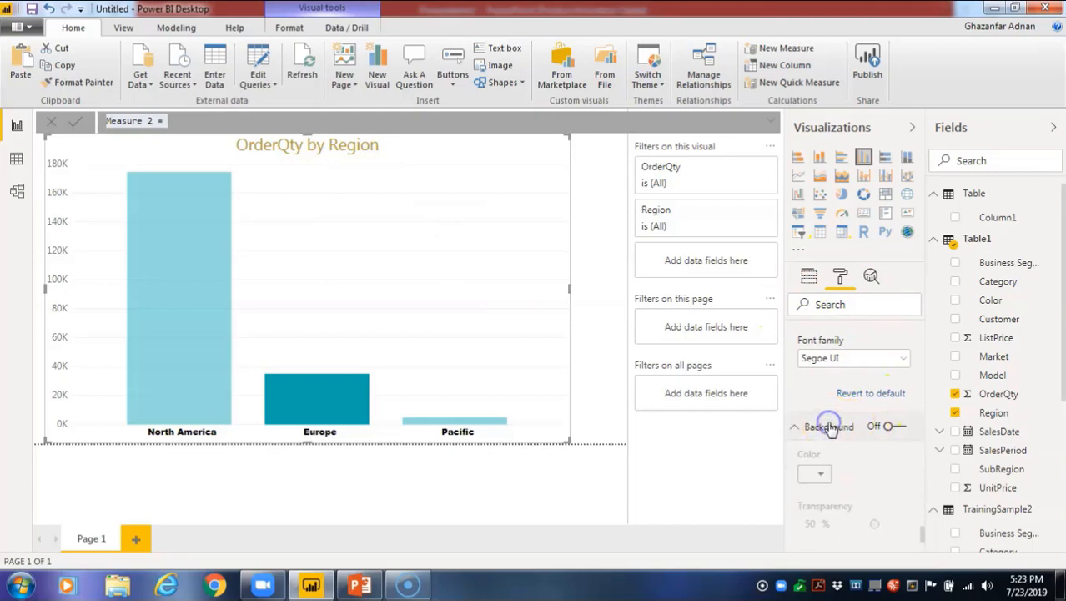
{"action": "left_click", "coordinate": [891, 428]}
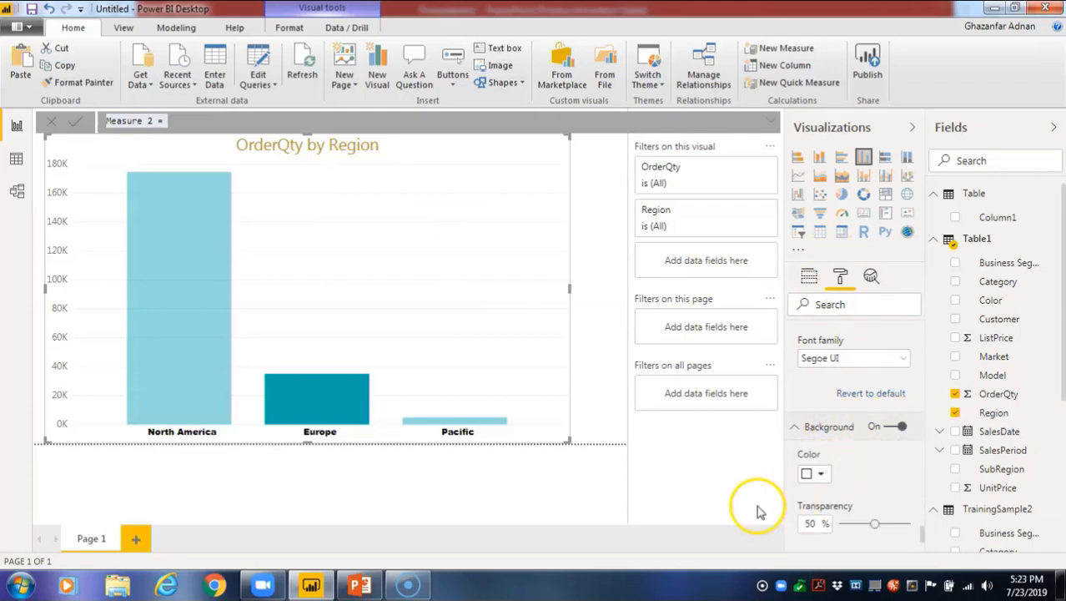
{"action": "left_click", "coordinate": [814, 476]}
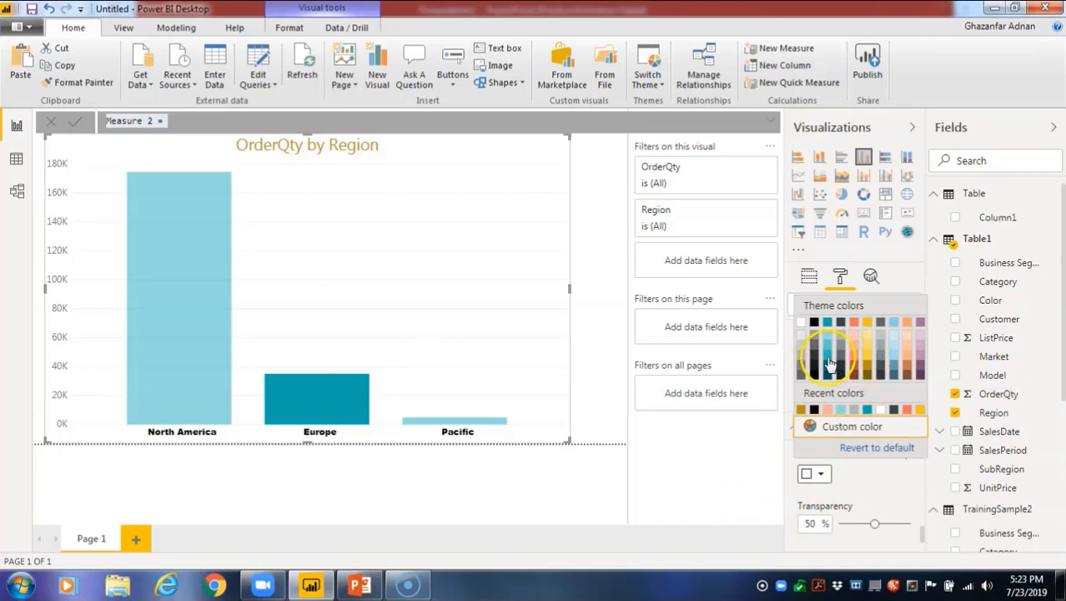
{"action": "left_click", "coordinate": [918, 361]}
{"action": "left_click_drag", "start_coordinate": [870, 527], "coordinate": [884, 531]}
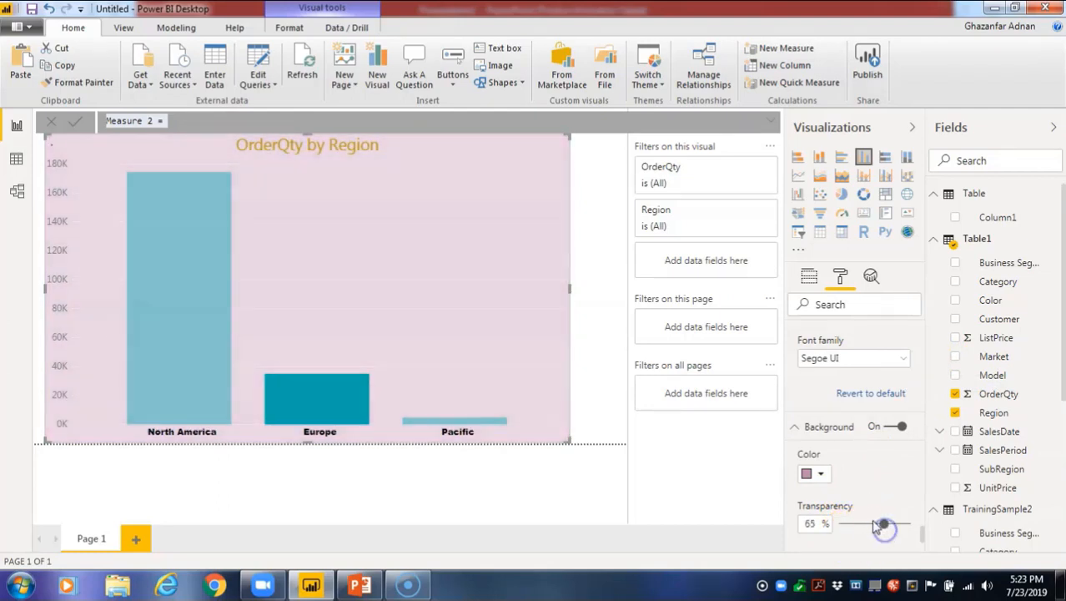
{"action": "left_click", "coordinate": [892, 427]}
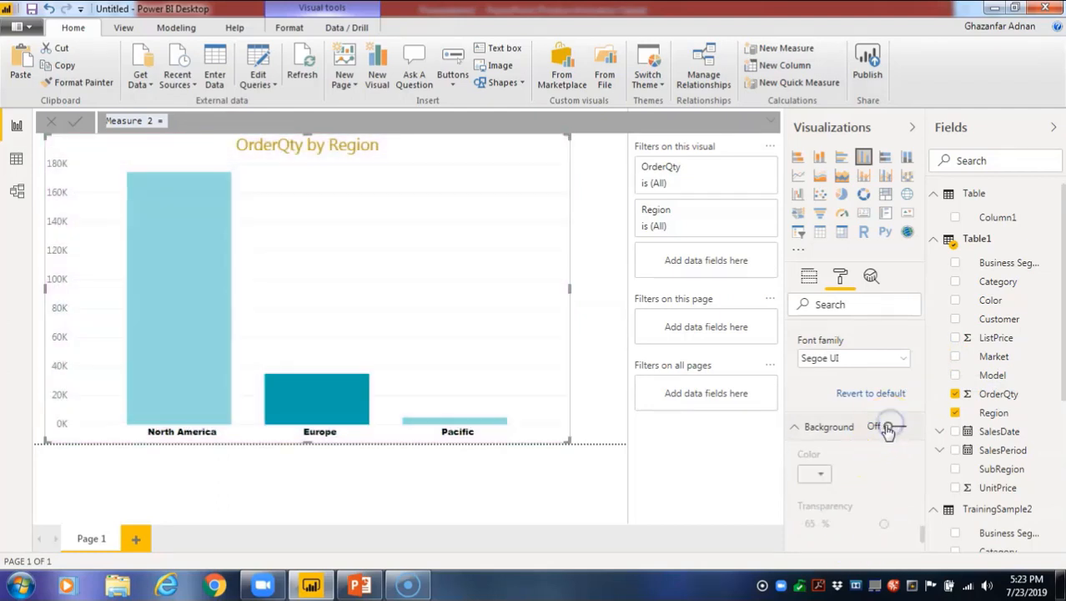
Step: Look through the chart's lock aspect, border, tooltip and visual header formatting options
{"action": "scroll", "coordinate": [869, 488], "scroll_direction": "down", "scroll_amount": 3}
{"action": "left_click", "coordinate": [827, 456]}
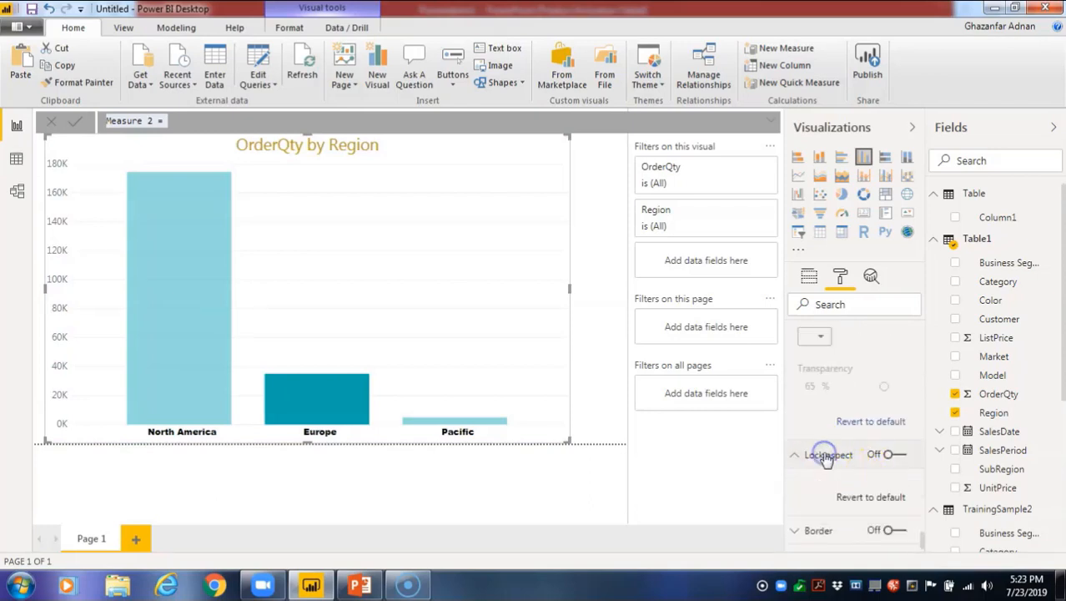
{"action": "left_click", "coordinate": [834, 492]}
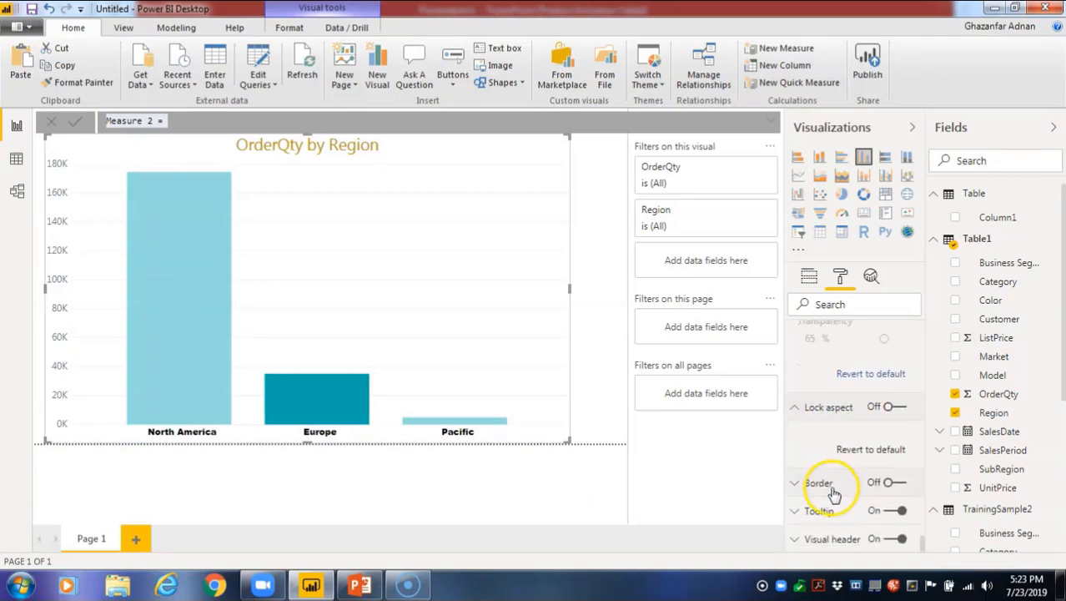
{"action": "left_click", "coordinate": [831, 493]}
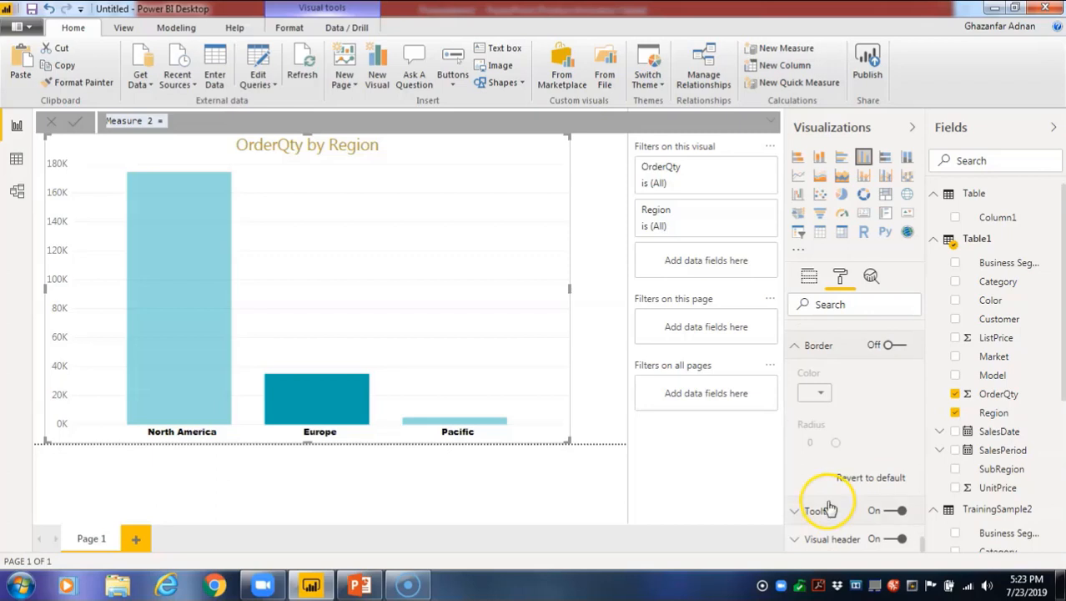
{"action": "left_click", "coordinate": [830, 512]}
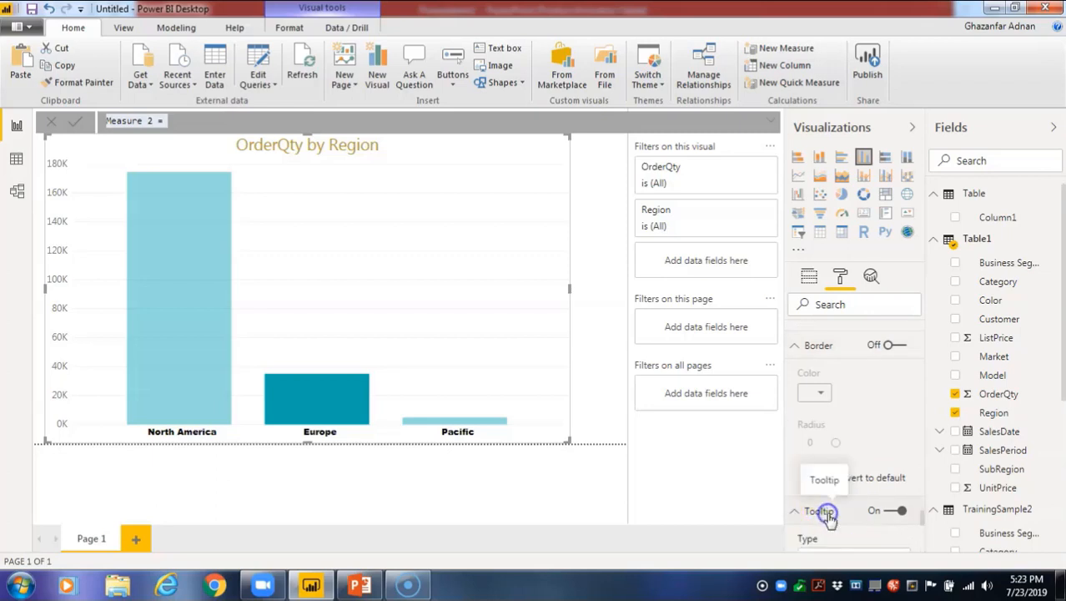
{"action": "scroll", "coordinate": [830, 509], "scroll_direction": "down", "scroll_amount": 5}
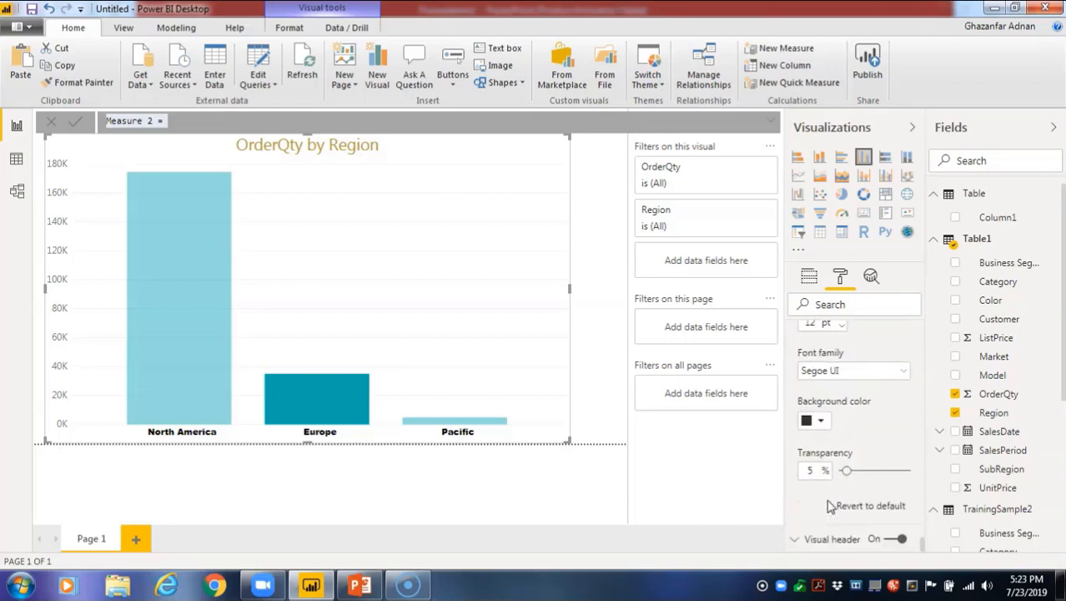
{"action": "left_click", "coordinate": [826, 541]}
{"action": "scroll", "coordinate": [842, 492], "scroll_direction": "down", "scroll_amount": 6}
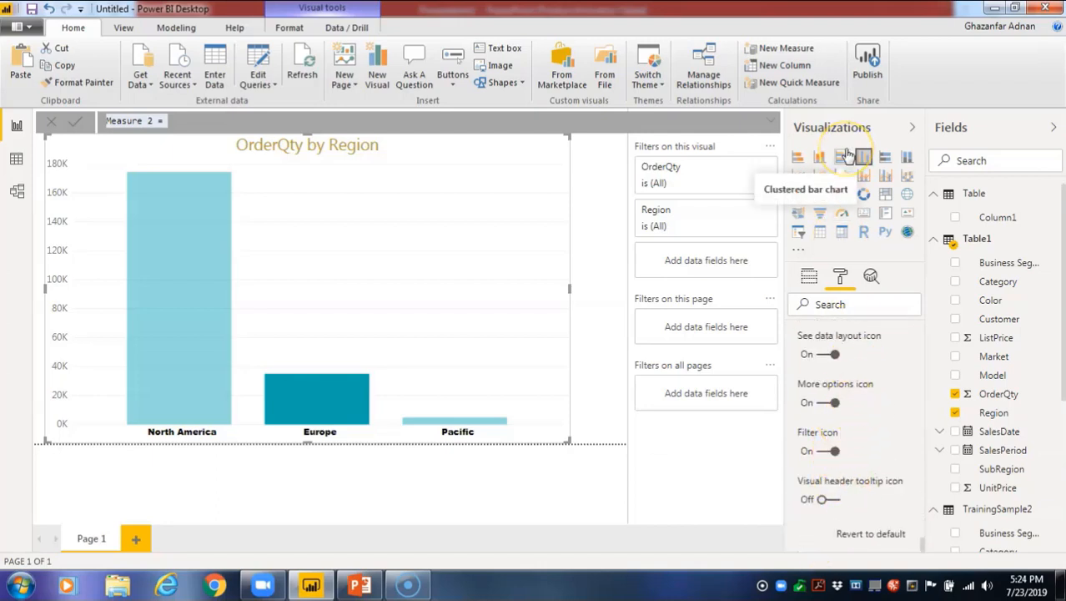
Step: Try the chart as a clustered bar chart and switch it back to a clustered column chart
{"action": "left_click", "coordinate": [846, 159]}
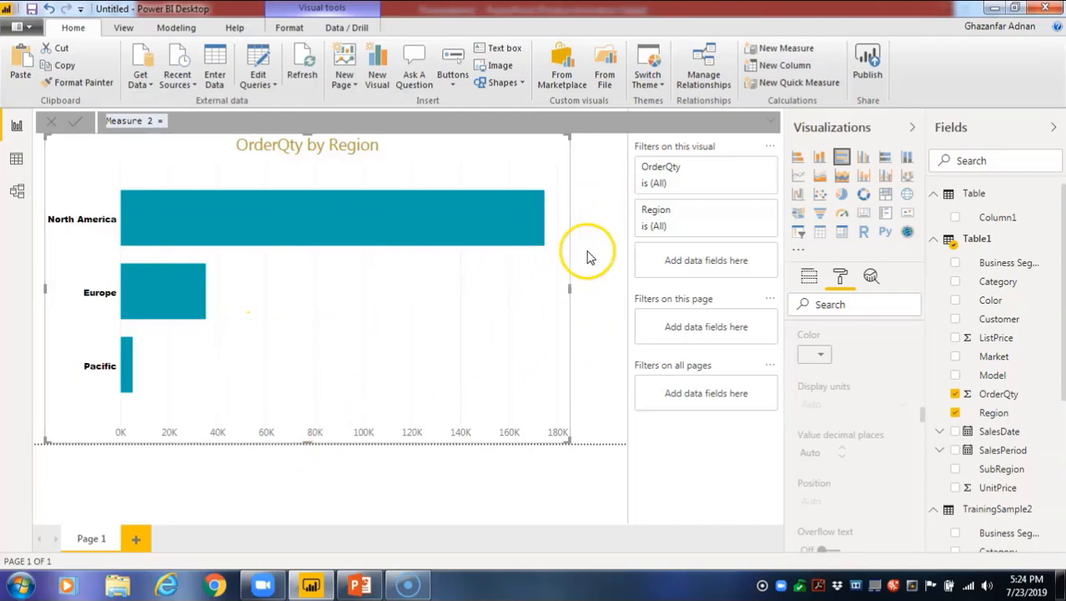
{"action": "left_click", "coordinate": [866, 164]}
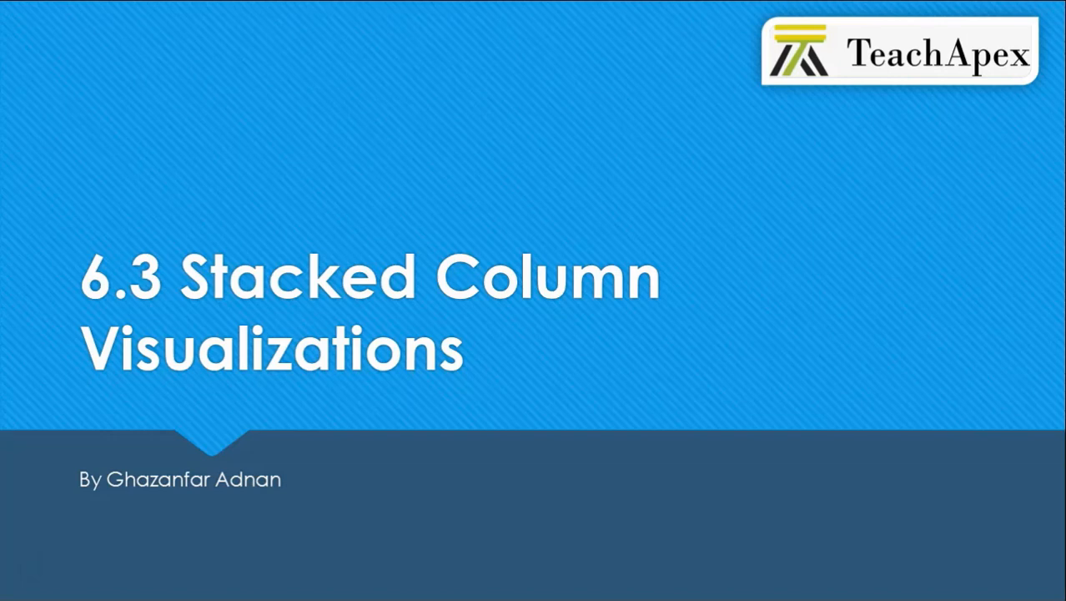
Step: End the slide show and switch to Power BI Desktop
{"action": "key", "text": "Escape"}
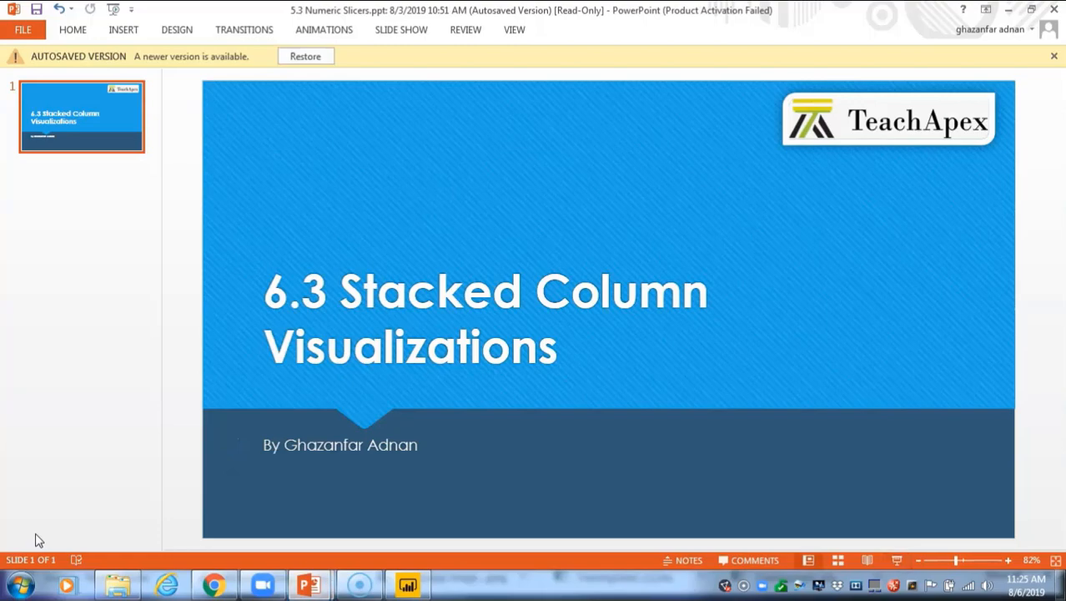
{"action": "left_click", "coordinate": [419, 589]}
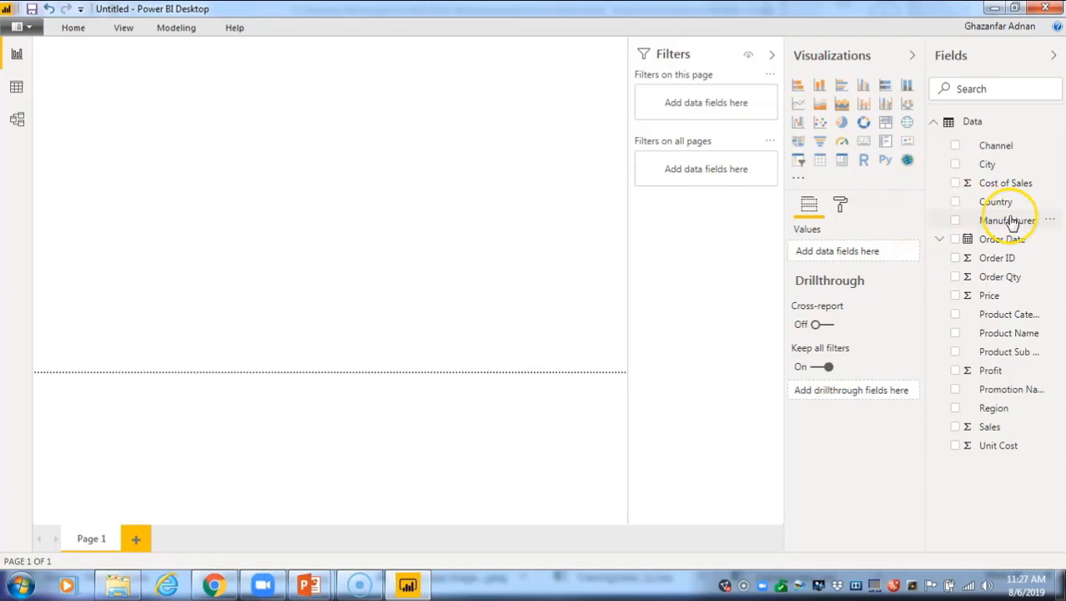
Step: Create a clustered column chart of Profit and Sales by Product Name, then move it toward the page's upper-left corner and widen it
{"action": "left_click_drag", "start_coordinate": [1021, 338], "coordinate": [250, 162]}
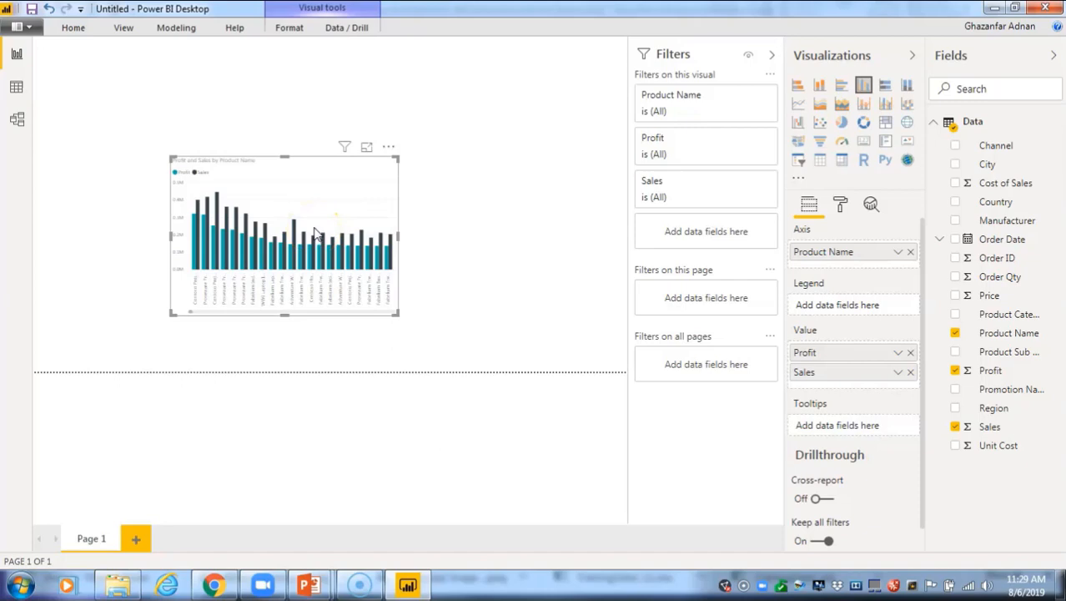
{"action": "left_click_drag", "start_coordinate": [256, 245], "coordinate": [185, 185]}
{"action": "left_click_drag", "start_coordinate": [331, 177], "coordinate": [341, 178]}
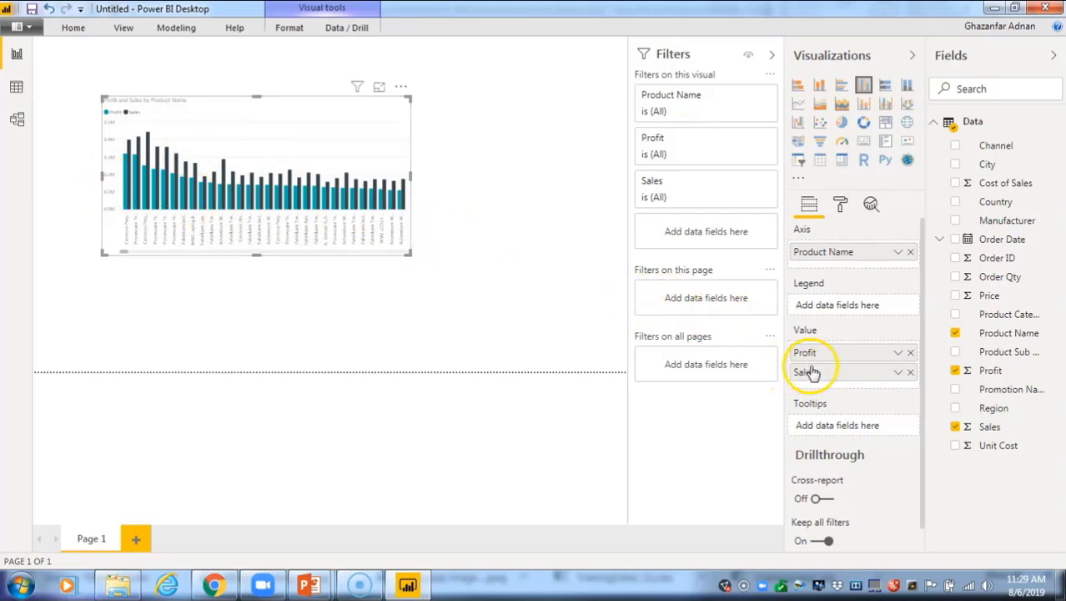
Step: Set Profit as the chart's legend and remove Product Name from the axis and Sales from the values
{"action": "left_click_drag", "start_coordinate": [810, 372], "coordinate": [819, 308]}
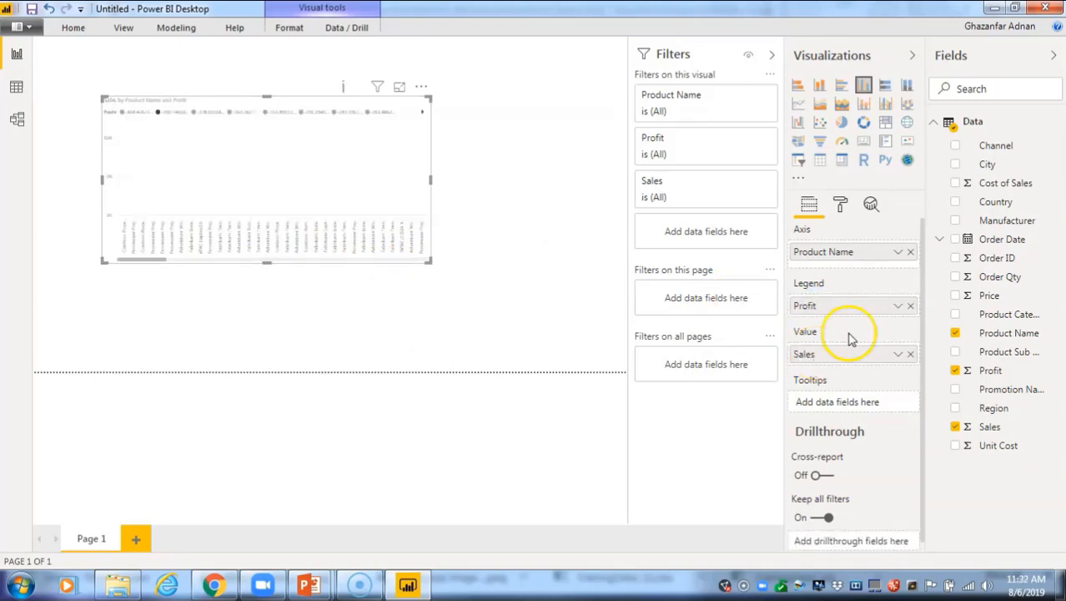
{"action": "left_click", "coordinate": [911, 252]}
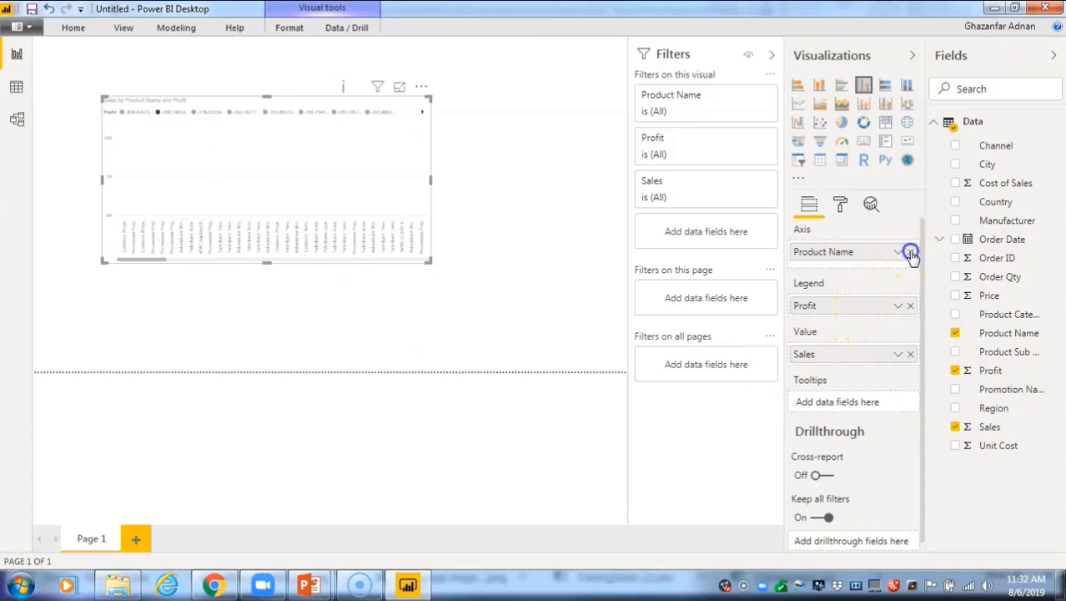
{"action": "left_click", "coordinate": [910, 347]}
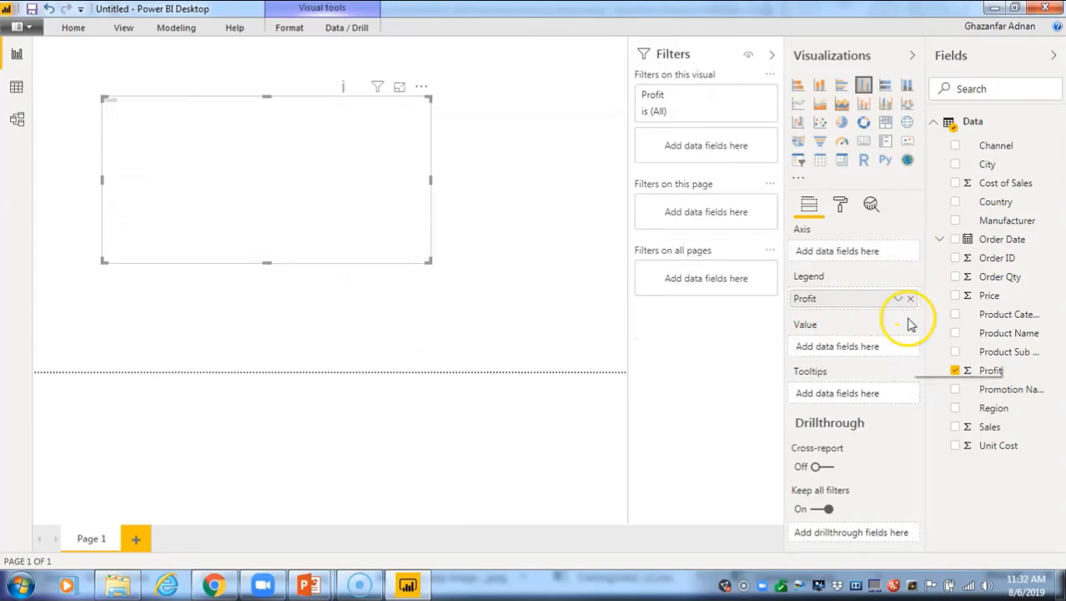
Step: Set Manufacturer as the chart's axis, Profit as its value and Channel as its legend, and enlarge the chart
{"action": "left_click_drag", "start_coordinate": [1000, 221], "coordinate": [880, 250]}
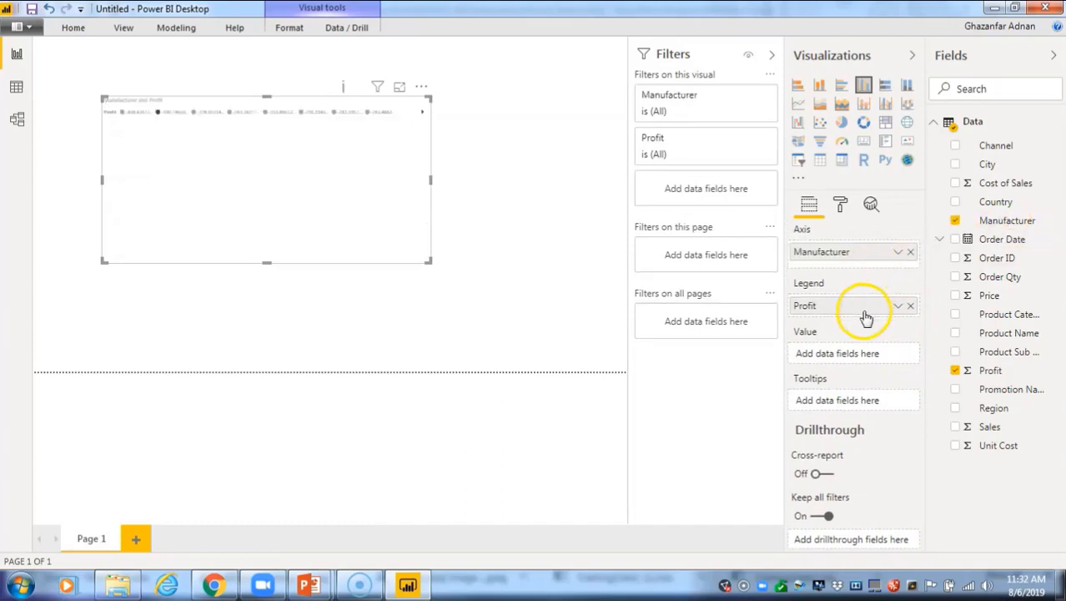
{"action": "left_click_drag", "start_coordinate": [857, 309], "coordinate": [852, 359]}
{"action": "left_click_drag", "start_coordinate": [857, 305], "coordinate": [851, 355]}
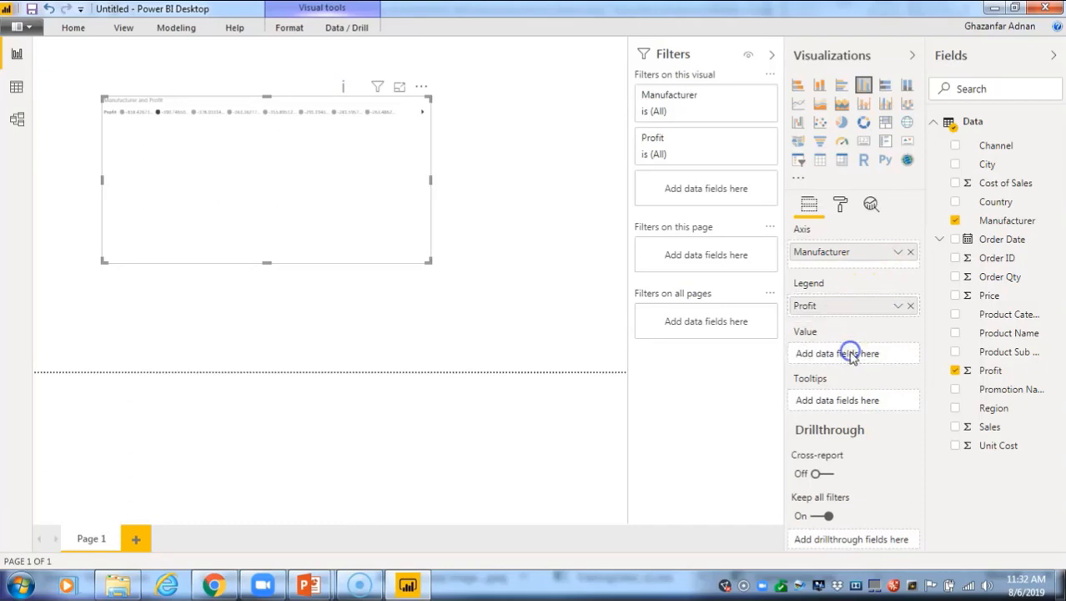
{"action": "left_click_drag", "start_coordinate": [998, 145], "coordinate": [873, 311]}
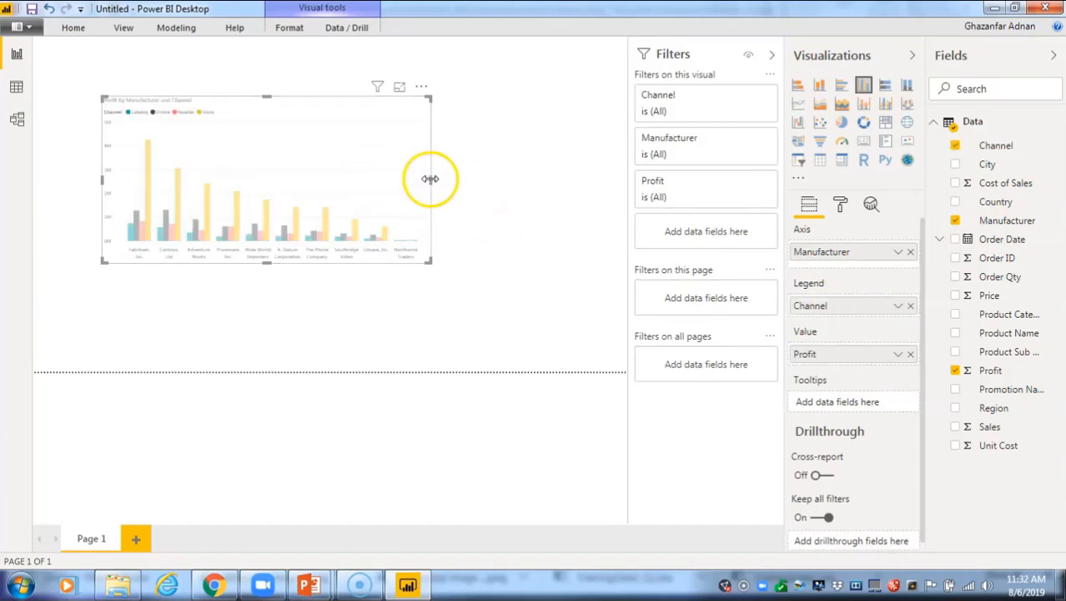
{"action": "left_click_drag", "start_coordinate": [430, 262], "coordinate": [469, 297]}
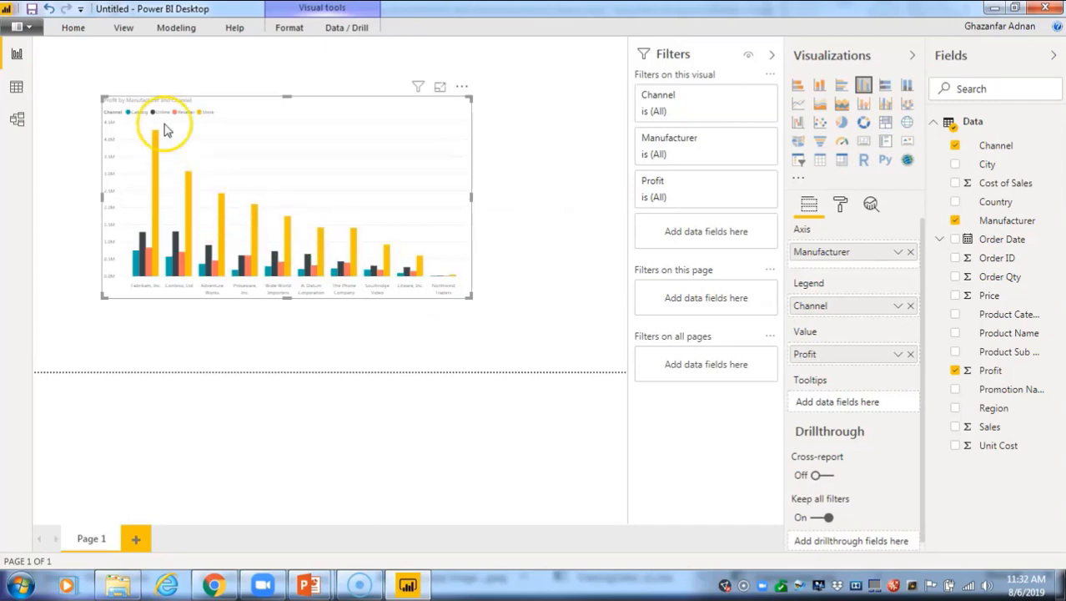
Step: Move Channel below Manufacturer on the axis, show the Channel level and drill back up to Manufacturer
{"action": "left_click_drag", "start_coordinate": [822, 307], "coordinate": [824, 262]}
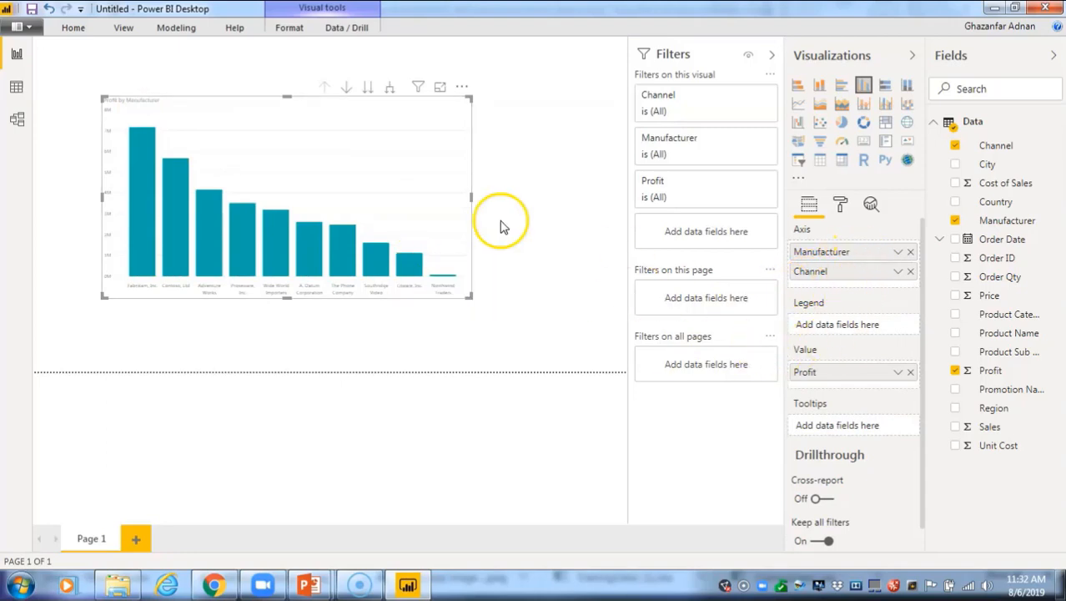
{"action": "left_click", "coordinate": [369, 92]}
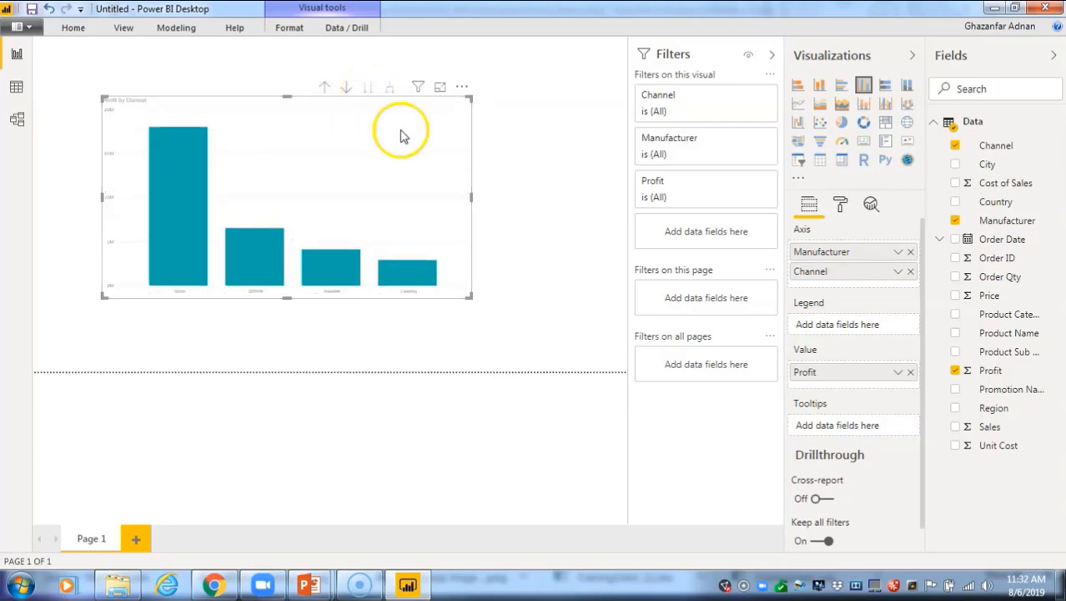
{"action": "left_click", "coordinate": [863, 275]}
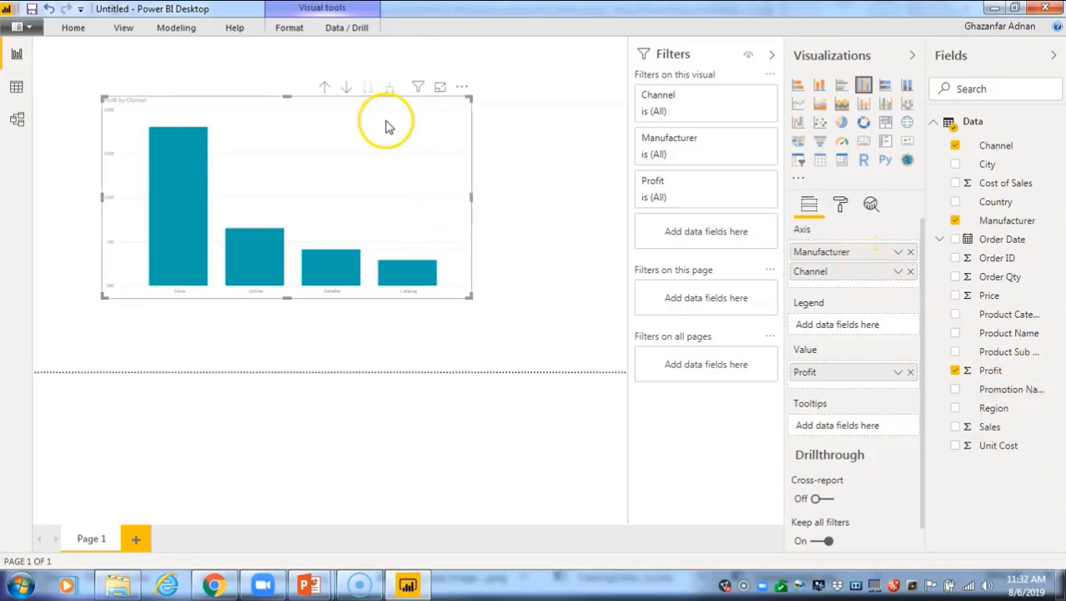
{"action": "left_click", "coordinate": [325, 90]}
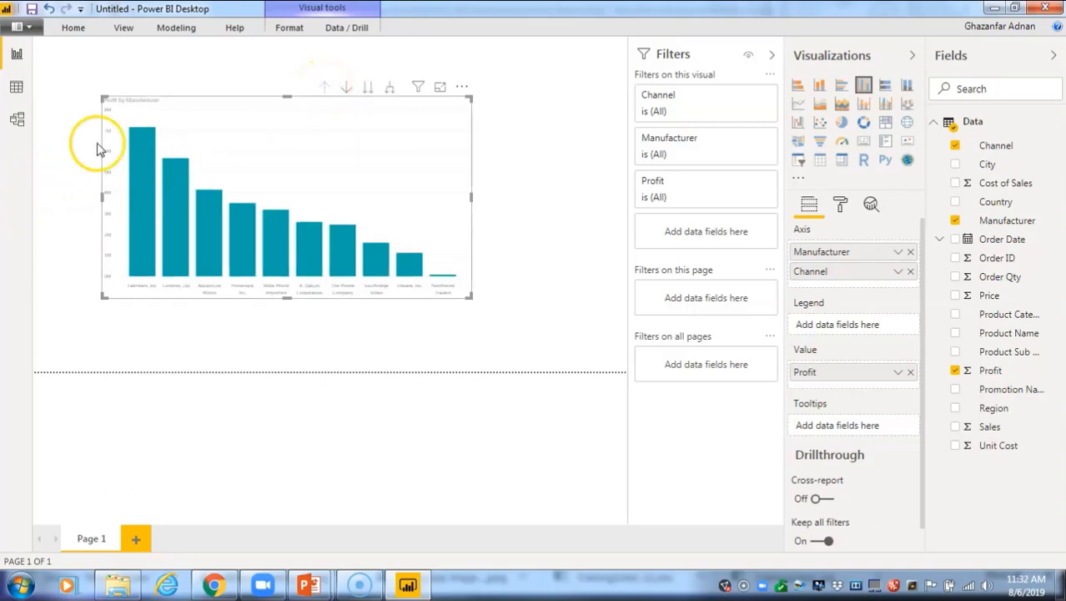
Step: Turn on drill-down mode, drill into the Proseware, Inc. column, and remove Channel from the axis
{"action": "left_click", "coordinate": [347, 88]}
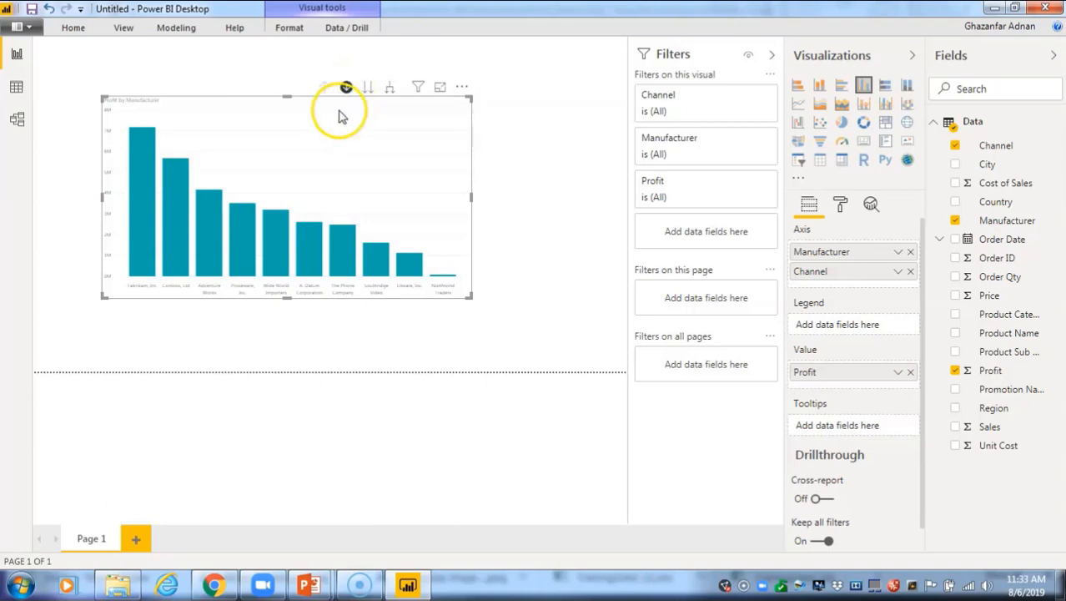
{"action": "left_click", "coordinate": [240, 249]}
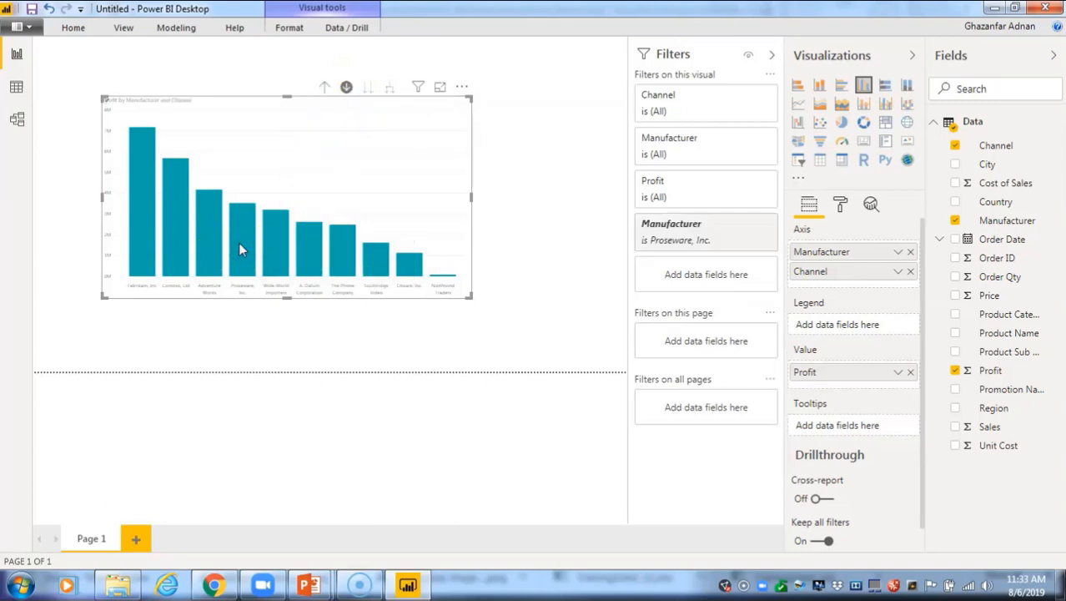
{"action": "left_click", "coordinate": [178, 239]}
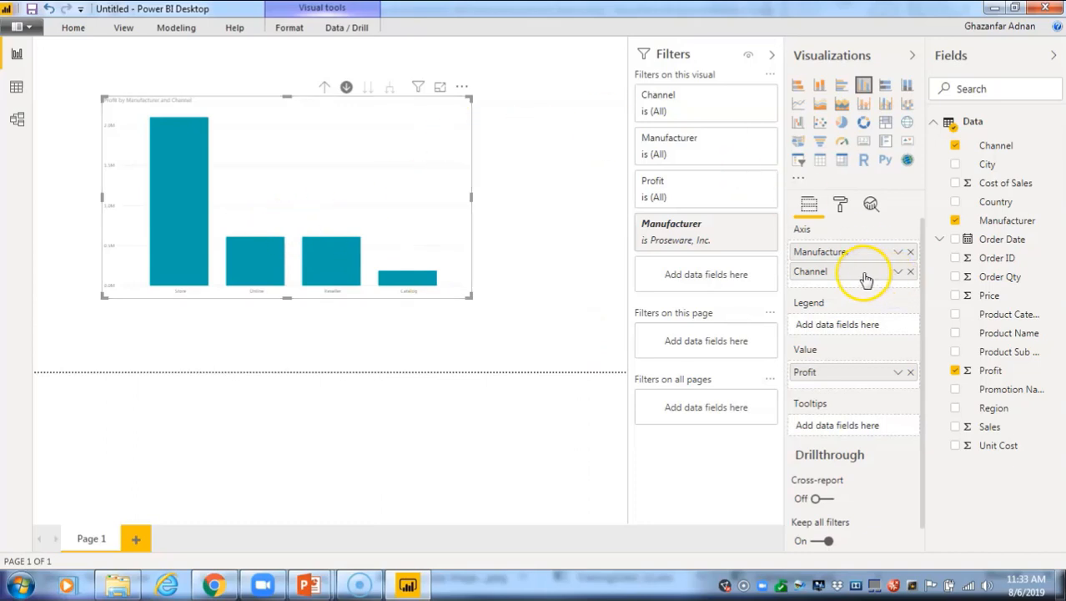
{"action": "left_click", "coordinate": [910, 271]}
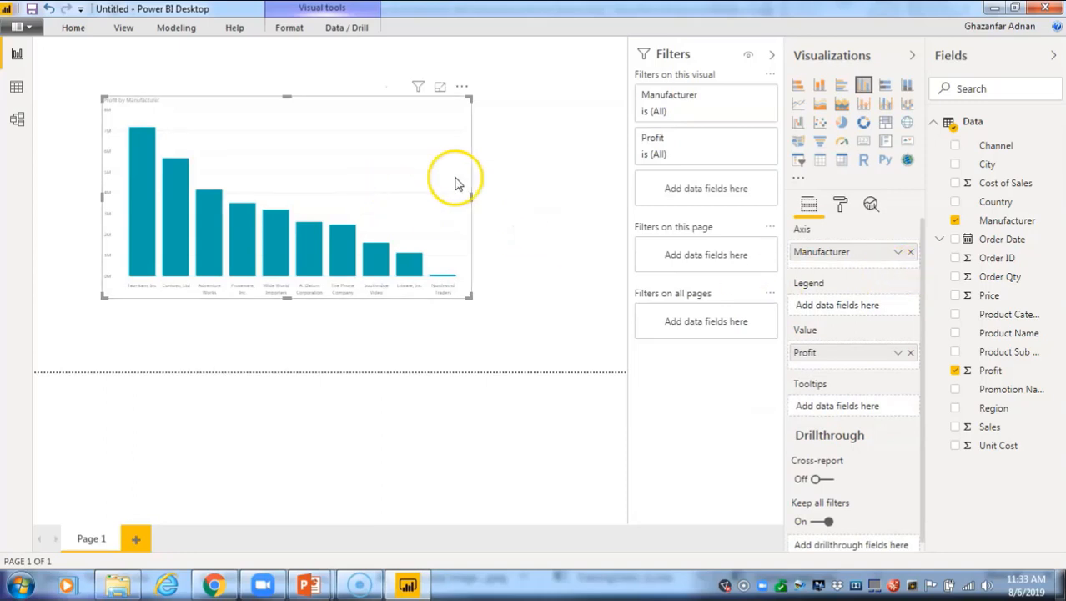
Step: Convert the chart to a stacked column chart with Channel as its legend
{"action": "left_click", "coordinate": [821, 85]}
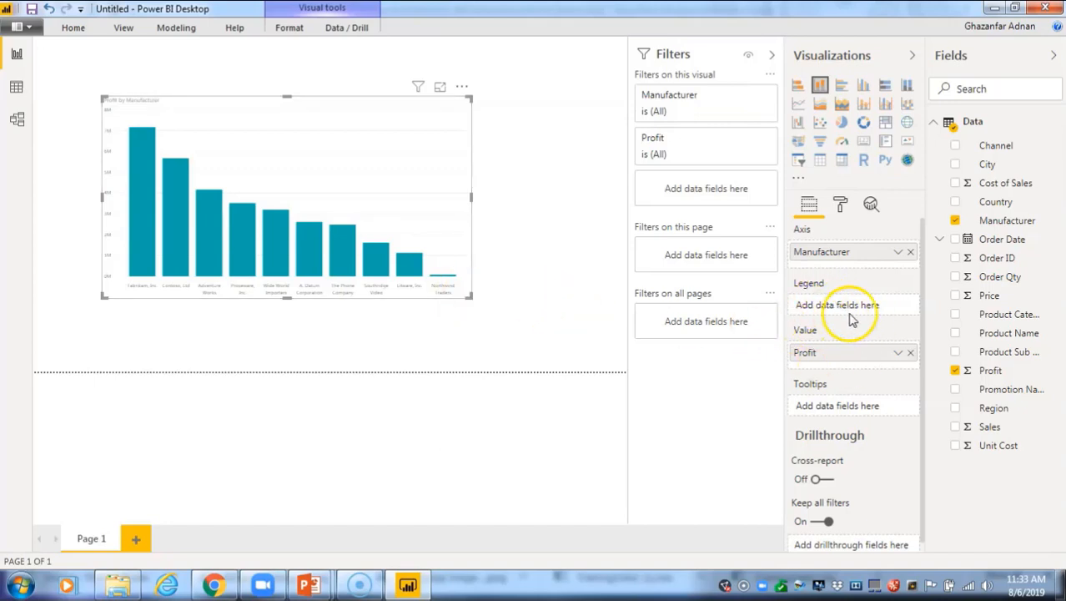
{"action": "left_click_drag", "start_coordinate": [1018, 146], "coordinate": [872, 304]}
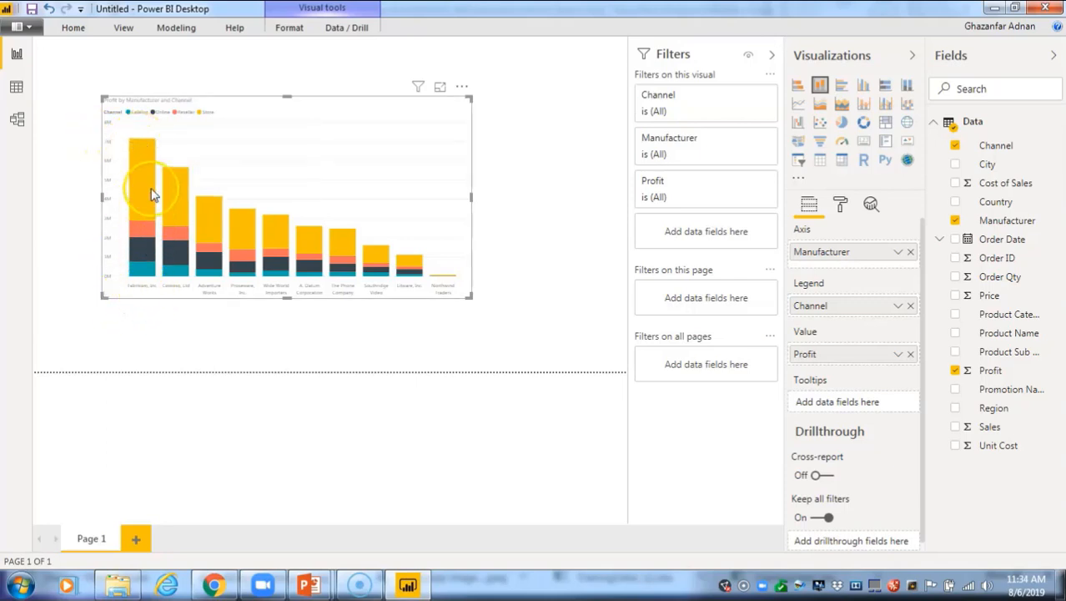
Step: Examine the Fabrikam, Inc. column by highlighting its Store and Reseller segments
{"action": "left_click", "coordinate": [149, 147]}
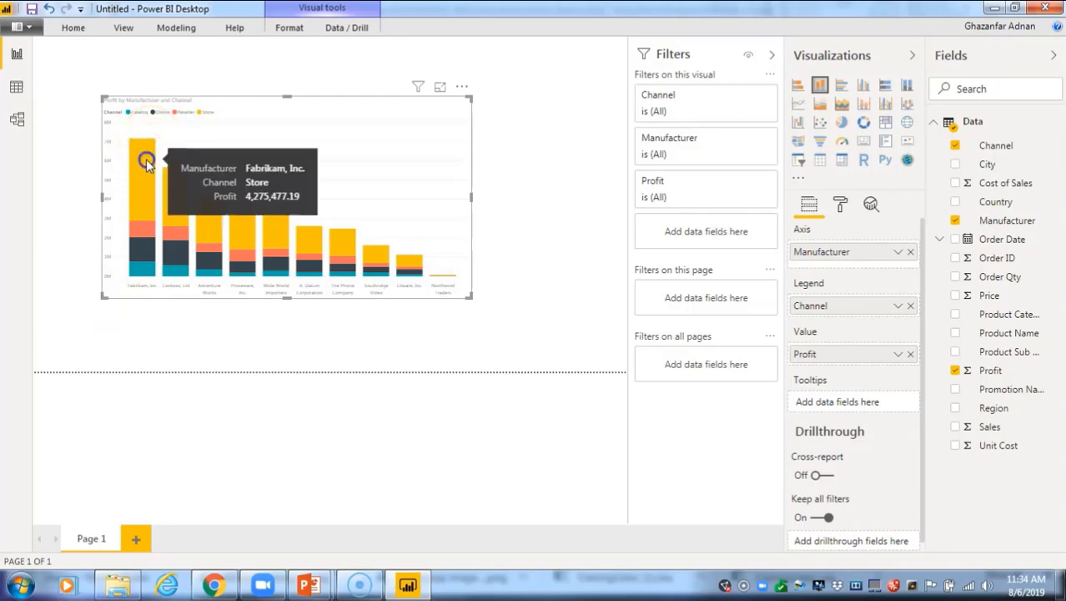
{"action": "left_click", "coordinate": [146, 163]}
{"action": "left_click", "coordinate": [146, 233]}
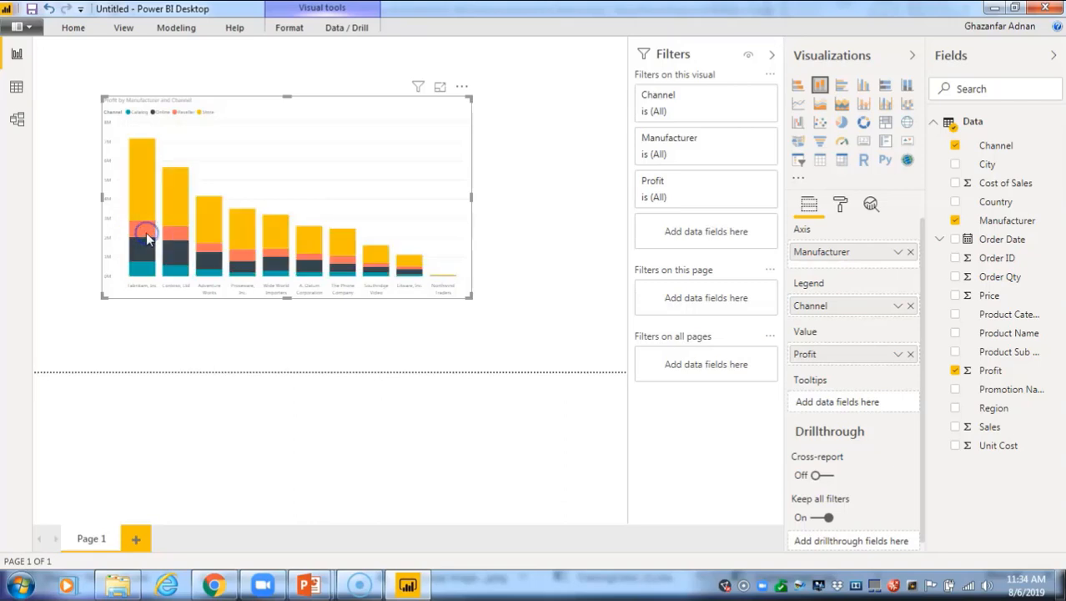
{"action": "left_click", "coordinate": [147, 219]}
Step: Highlight the Catalog, Online and Reseller channels one after another across all manufacturers' columns
{"action": "left_click", "coordinate": [138, 112]}
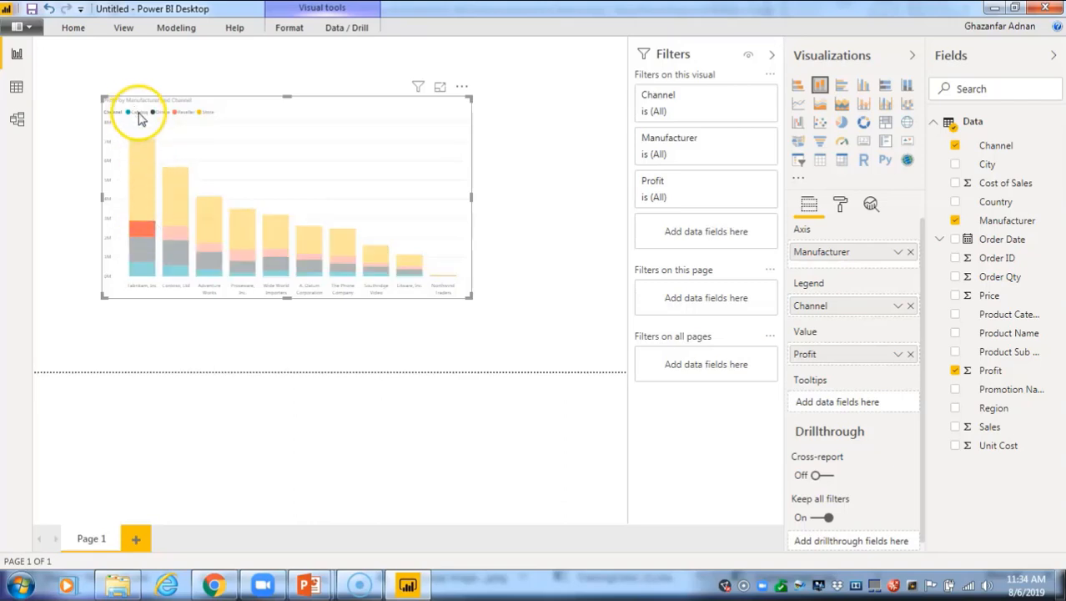
{"action": "left_click", "coordinate": [139, 113]}
{"action": "left_click", "coordinate": [139, 113]}
{"action": "left_click", "coordinate": [140, 113]}
{"action": "left_click", "coordinate": [139, 114]}
{"action": "left_click", "coordinate": [138, 114]}
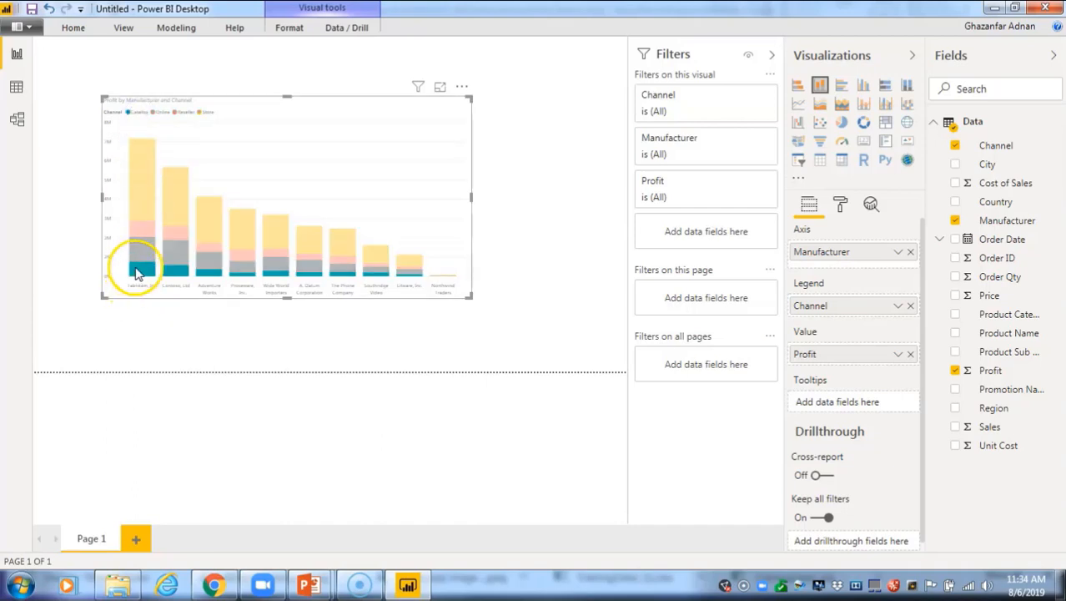
{"action": "left_click", "coordinate": [159, 112]}
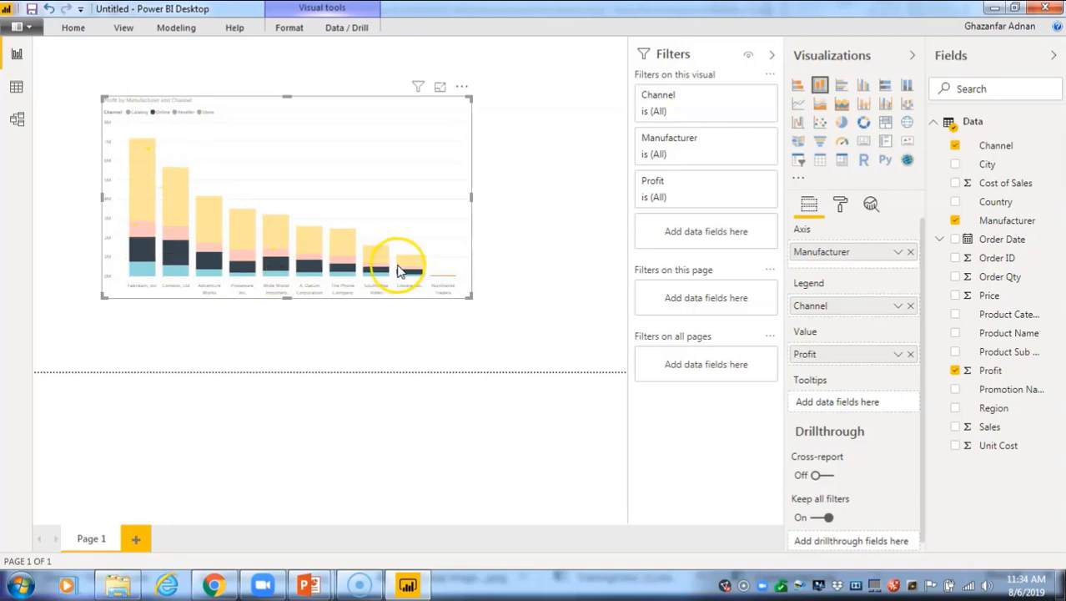
{"action": "left_click", "coordinate": [185, 112]}
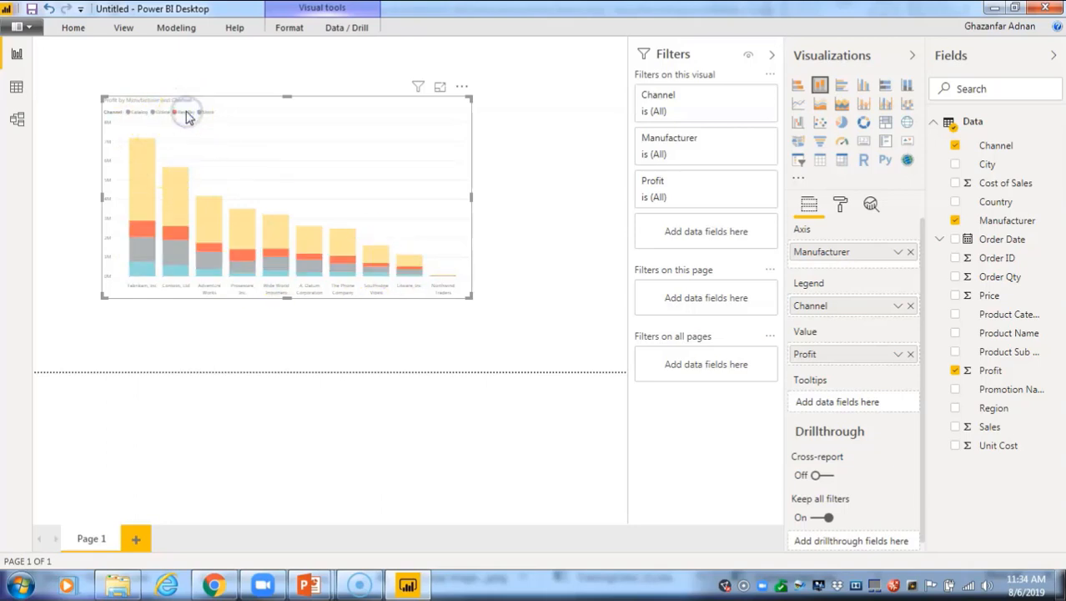
Step: Highlight the Store channel across all manufacturers' columns and enlarge the chart
{"action": "left_click", "coordinate": [205, 114]}
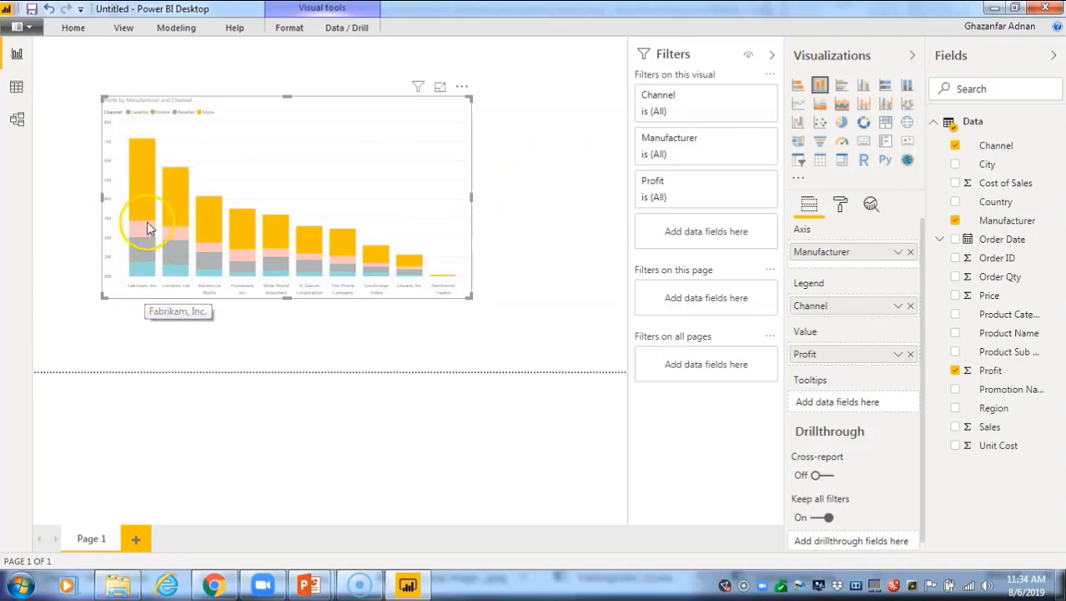
{"action": "mouse_move", "coordinate": [149, 271]}
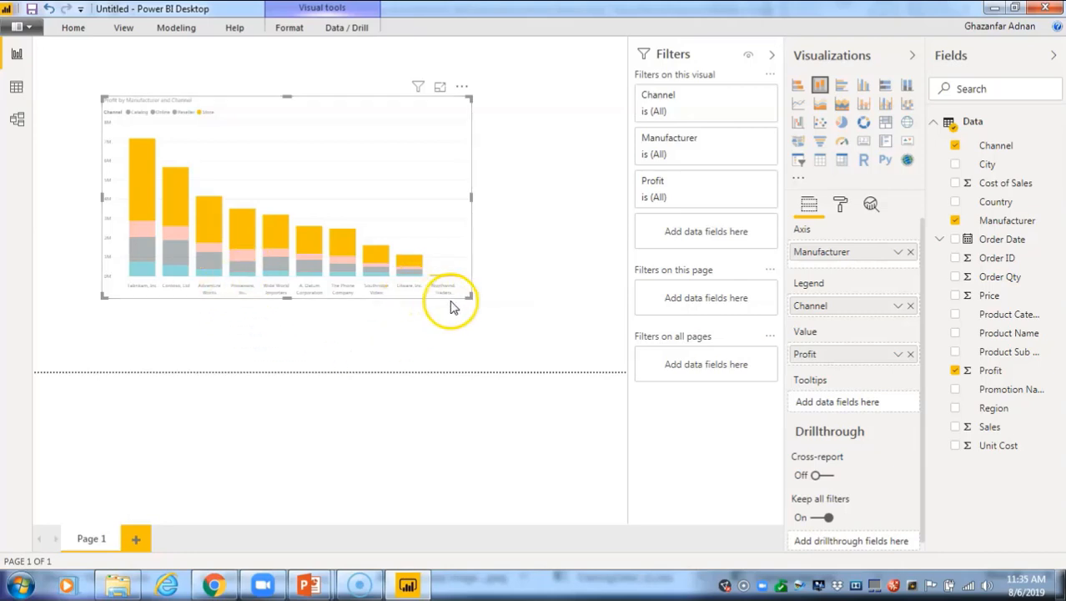
{"action": "left_click_drag", "start_coordinate": [469, 294], "coordinate": [529, 353]}
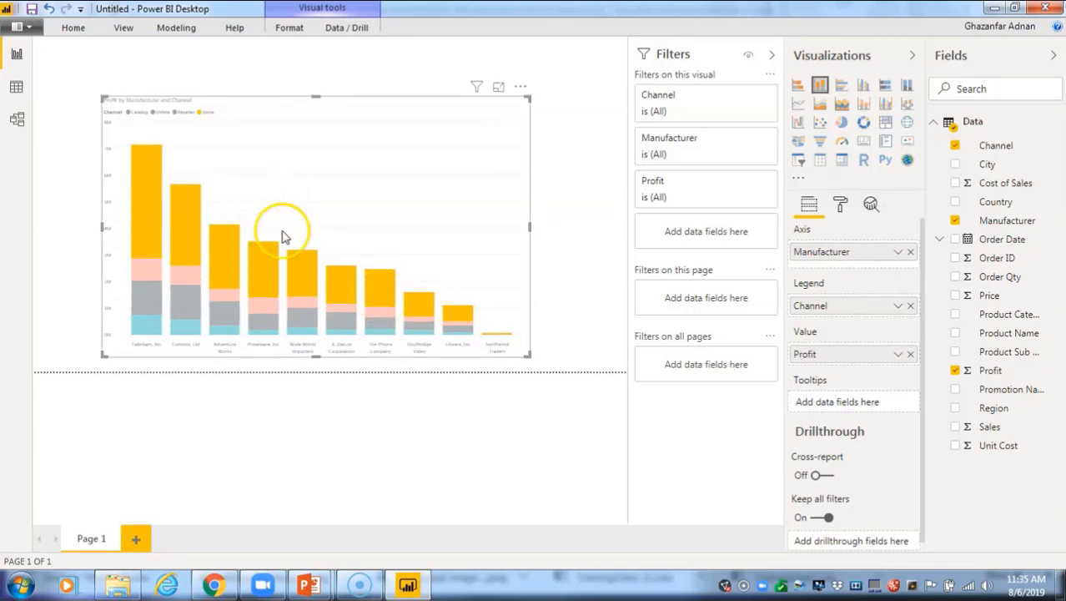
Step: Try the 100% stacked column chart, inspect the Fabrikam, Inc. Store segment, and return to the stacked column chart
{"action": "left_click", "coordinate": [907, 86]}
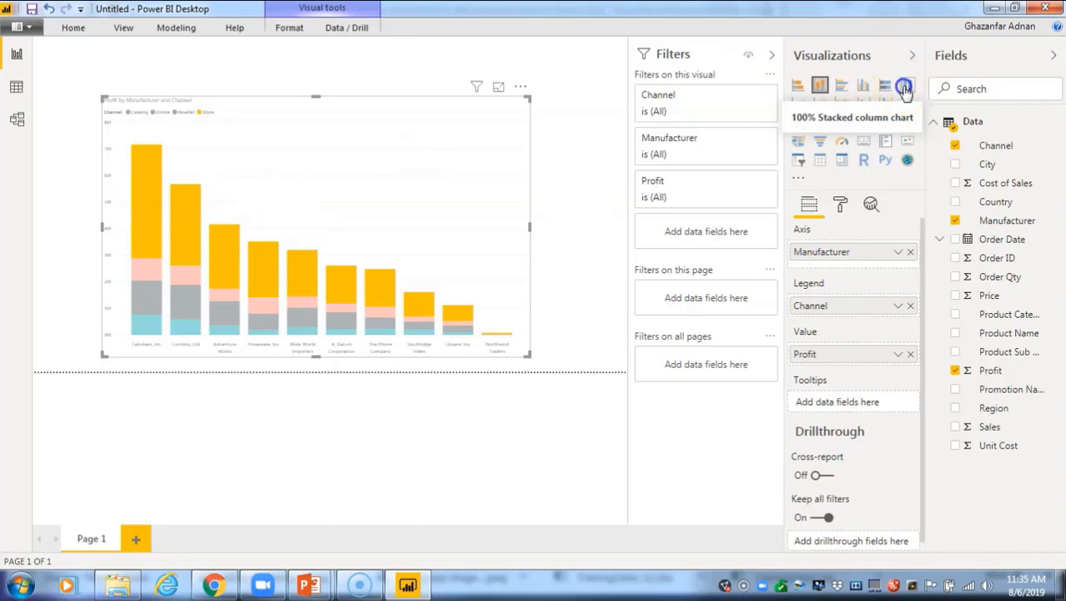
{"action": "mouse_move", "coordinate": [461, 240]}
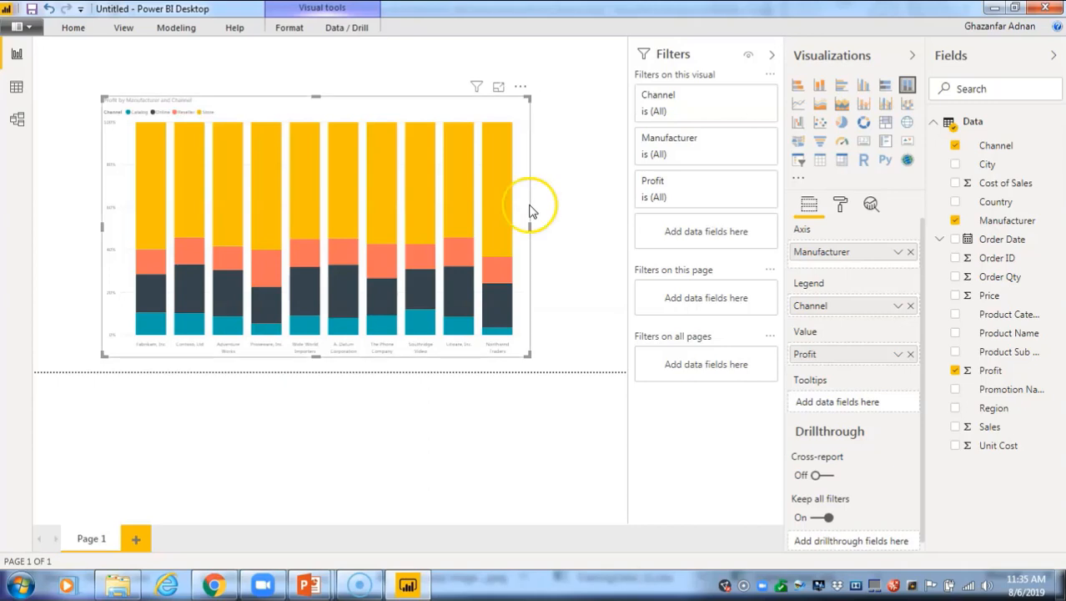
{"action": "mouse_move", "coordinate": [497, 203]}
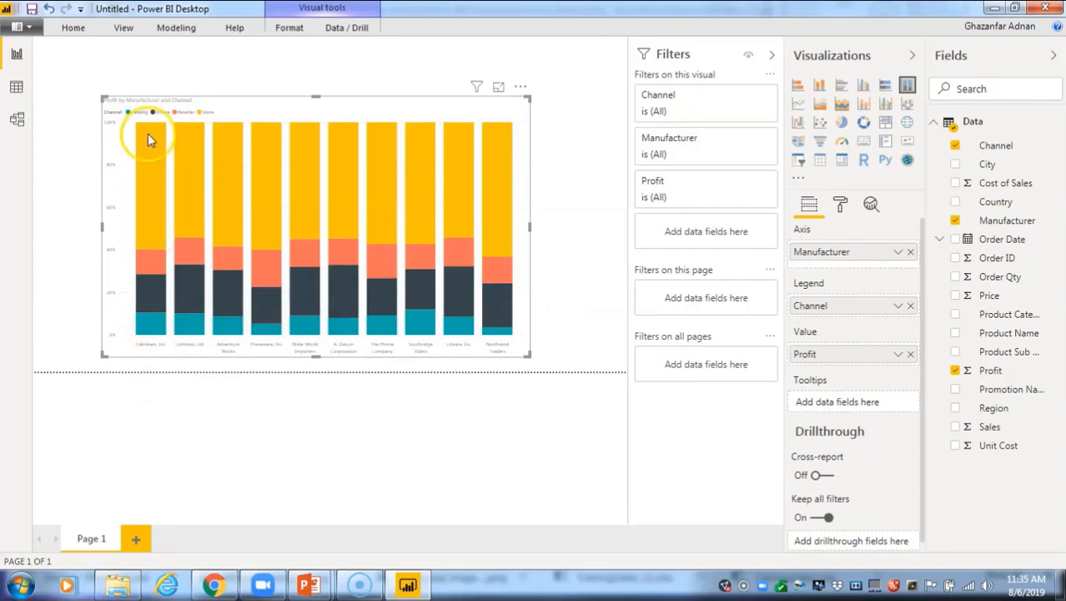
{"action": "mouse_move", "coordinate": [148, 139]}
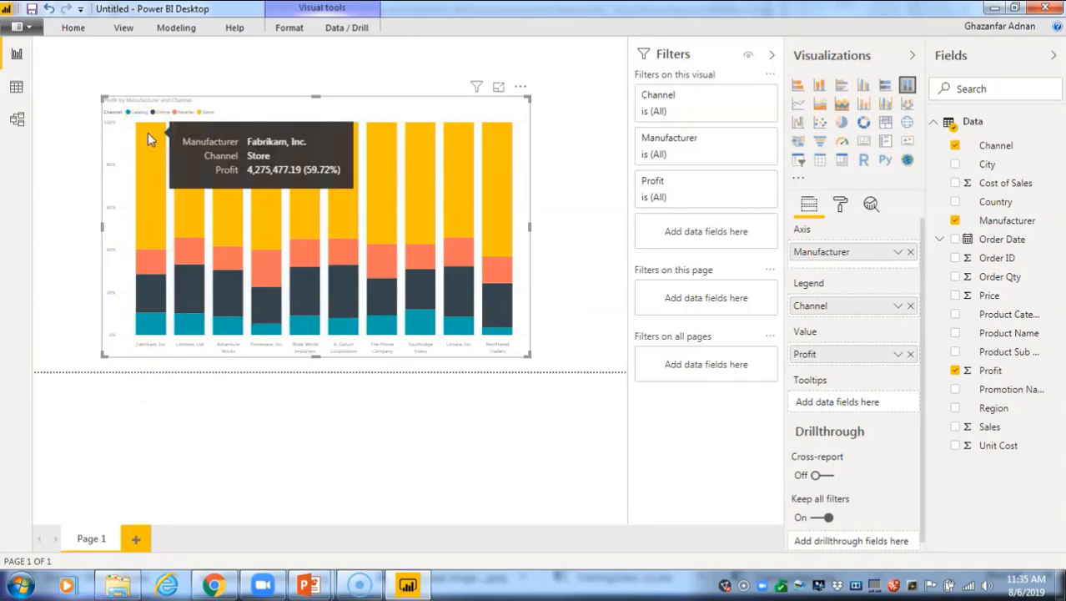
{"action": "left_click", "coordinate": [152, 140]}
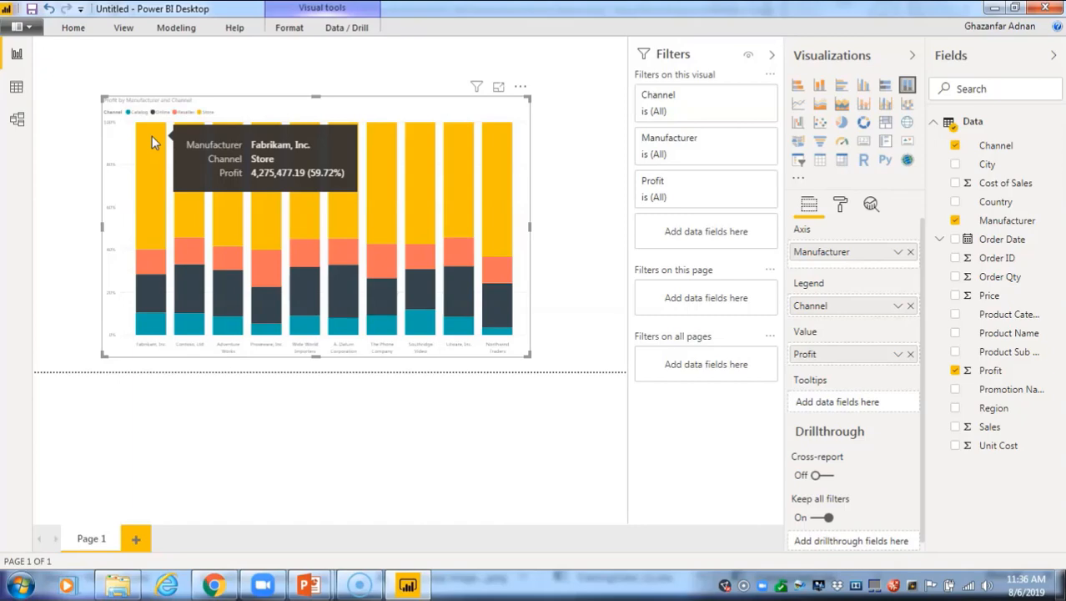
{"action": "left_click", "coordinate": [820, 86]}
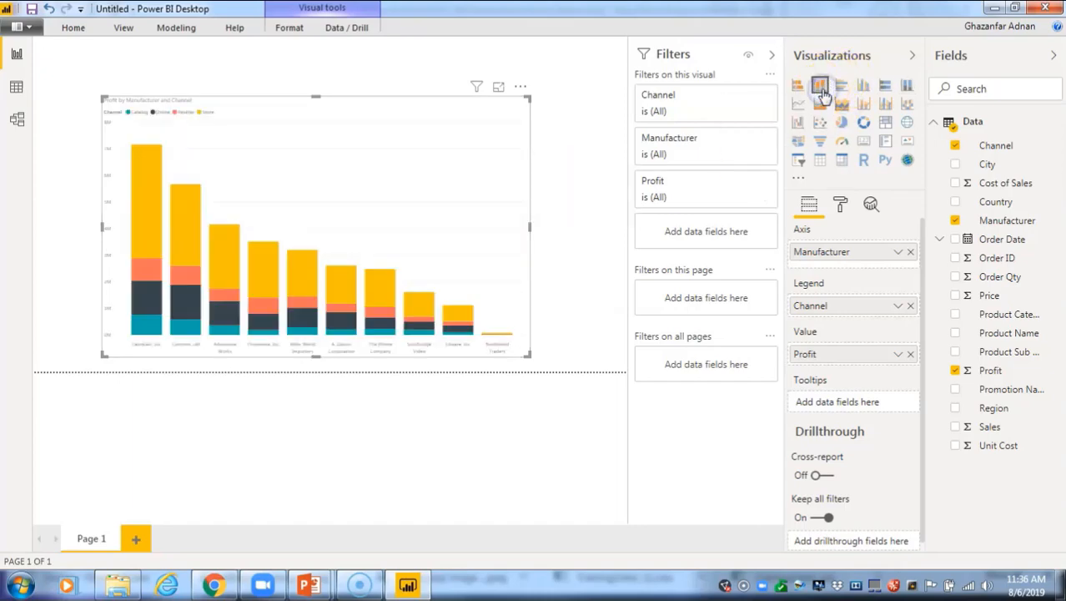
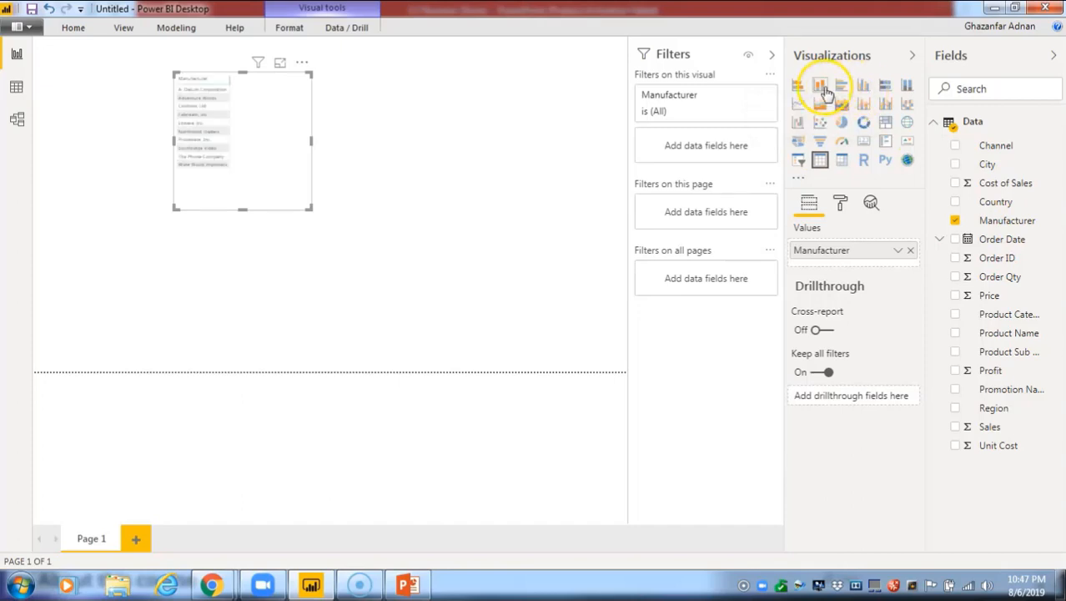
Step: Convert the Manufacturer table to a stacked column chart with Profit as the value and Channel as the legend
{"action": "left_click", "coordinate": [821, 87]}
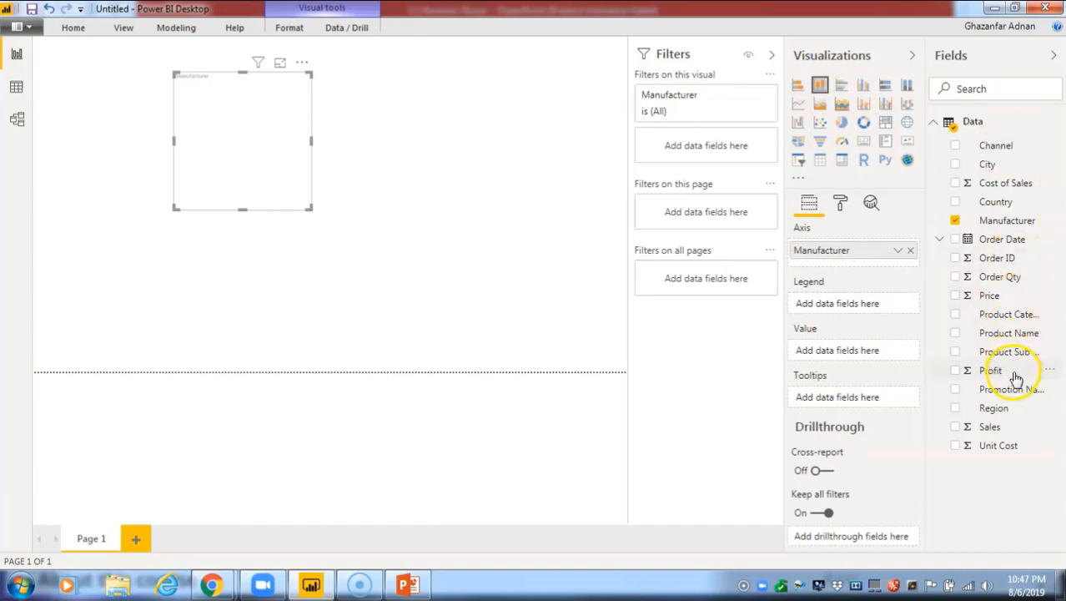
{"action": "left_click_drag", "start_coordinate": [1011, 373], "coordinate": [234, 116]}
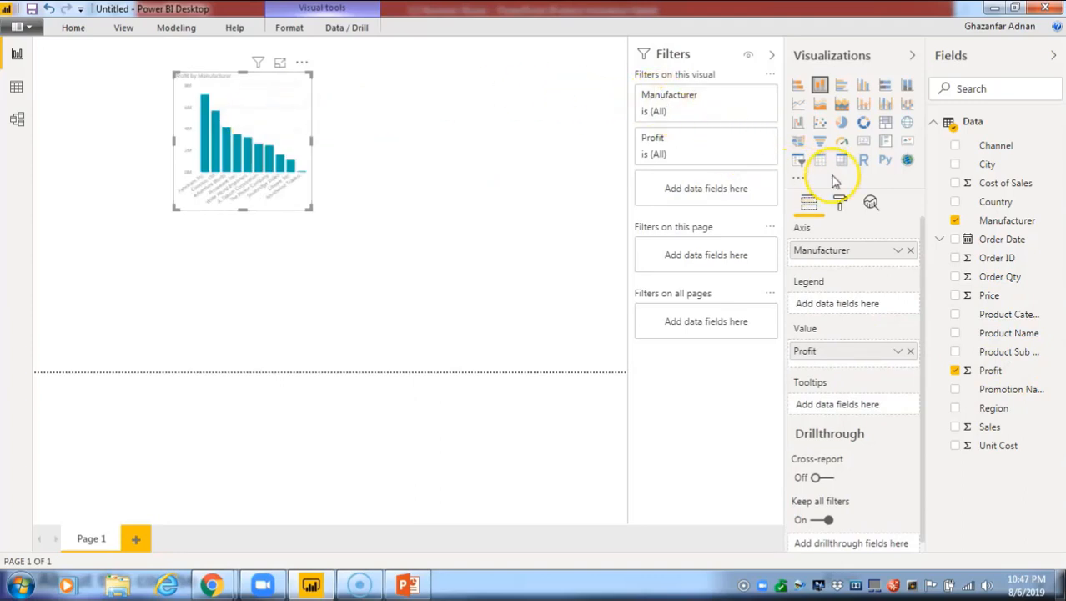
{"action": "left_click_drag", "start_coordinate": [1017, 146], "coordinate": [872, 302]}
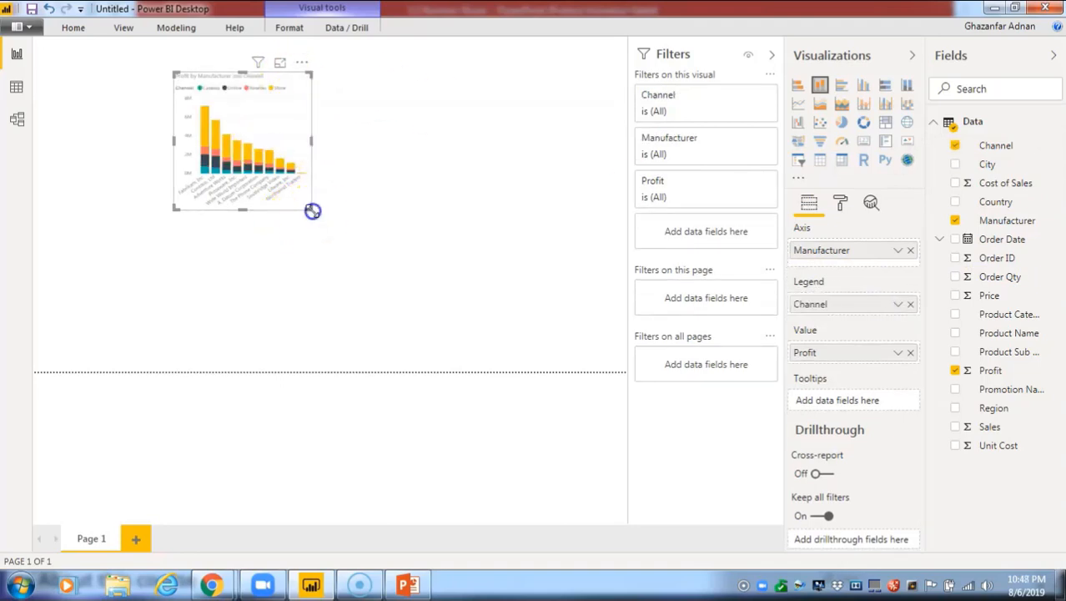
Step: Enlarge the Profit by Manufacturer and Channel chart, move it to the upper-left corner of the page, and deselect it
{"action": "left_click_drag", "start_coordinate": [312, 210], "coordinate": [454, 316]}
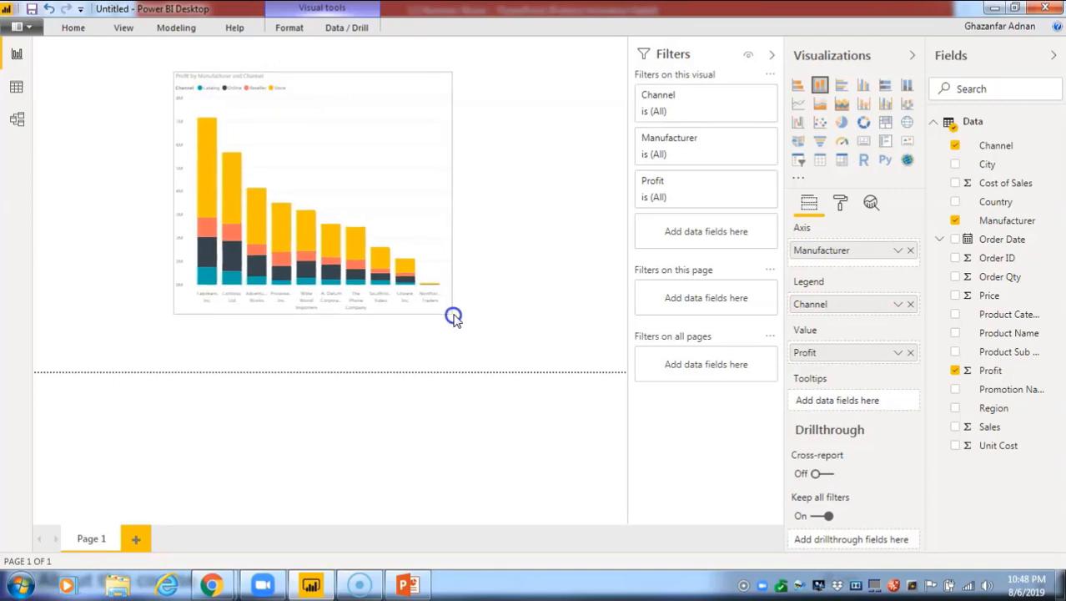
{"action": "left_click_drag", "start_coordinate": [310, 221], "coordinate": [190, 207]}
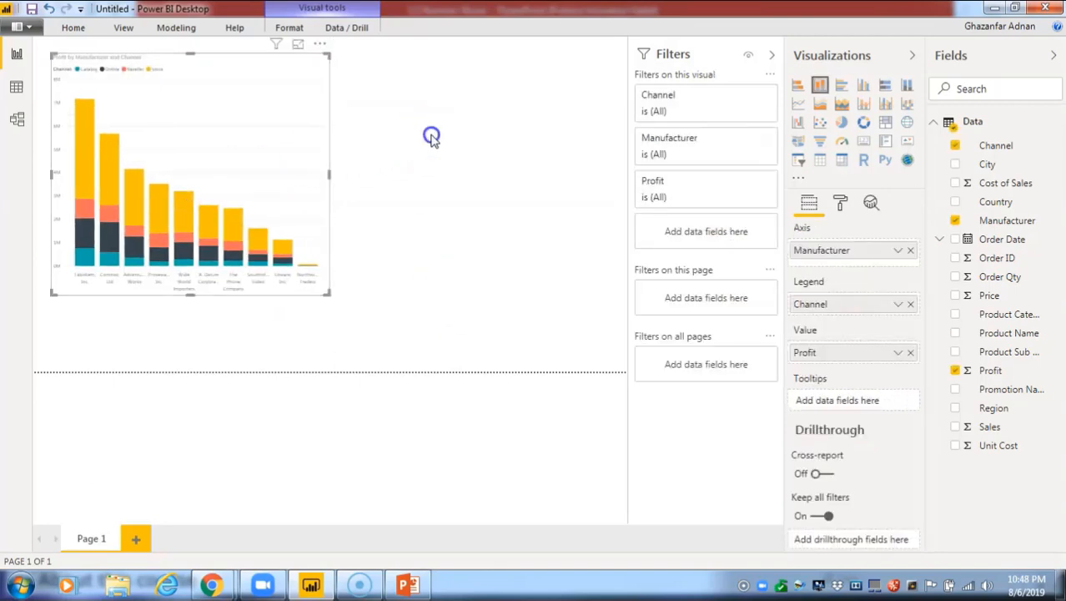
{"action": "left_click", "coordinate": [429, 137]}
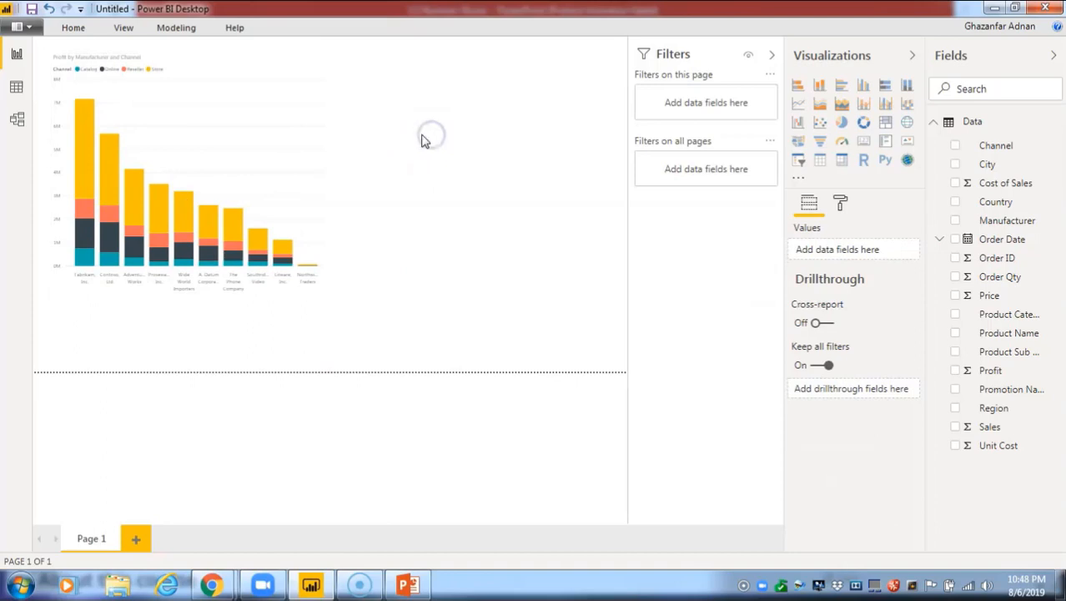
Step: Add a Country slicer to the page and place it beside the chart
{"action": "left_click", "coordinate": [799, 161]}
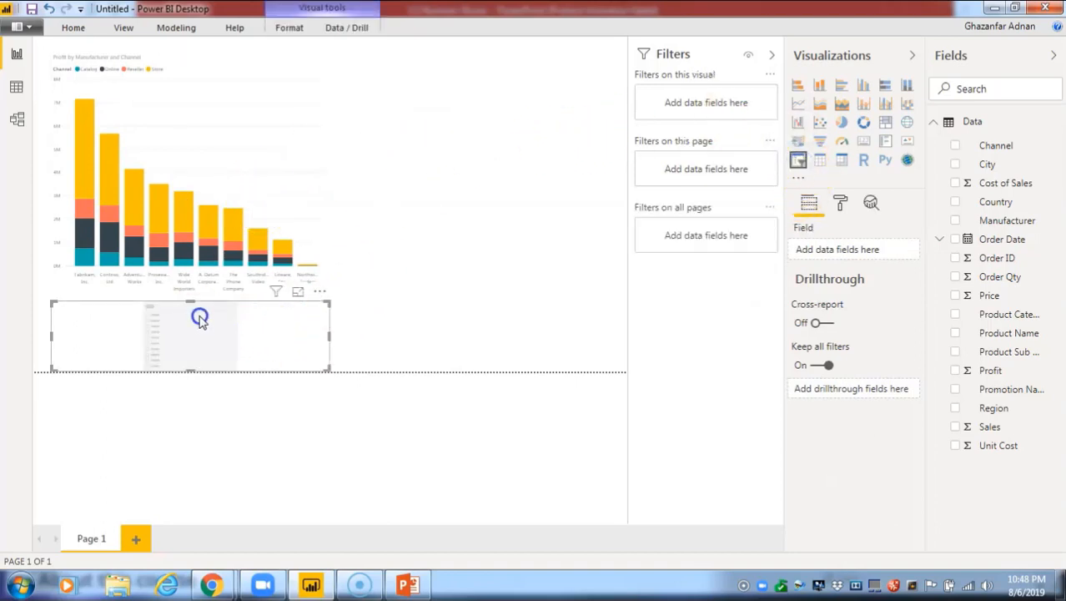
{"action": "left_click_drag", "start_coordinate": [200, 317], "coordinate": [505, 148]}
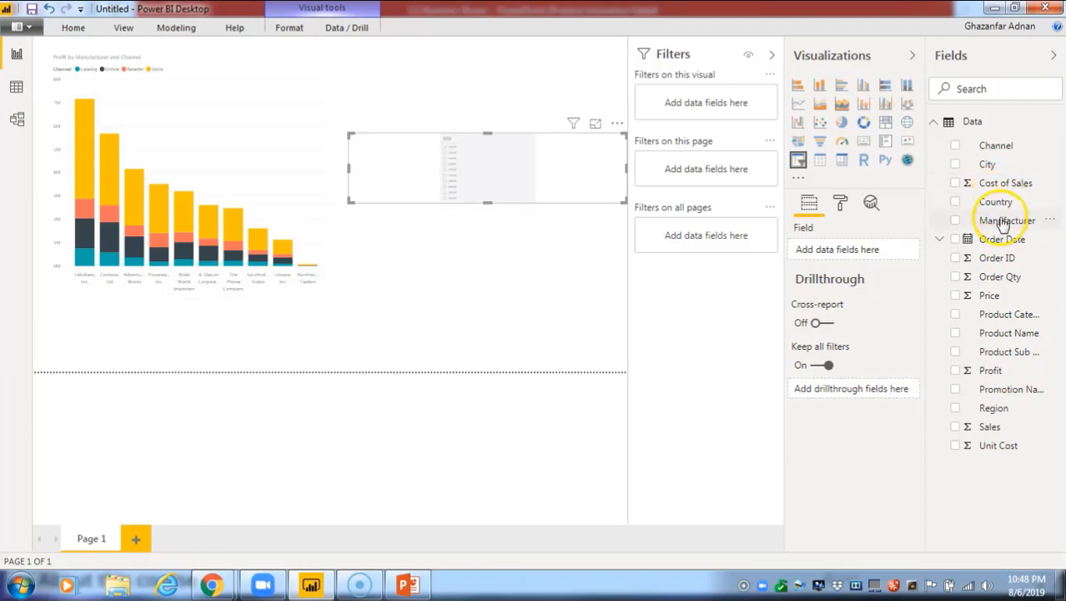
{"action": "left_click_drag", "start_coordinate": [998, 205], "coordinate": [847, 248]}
Step: Filter the chart by the Netherlands, Spain, Romania, Kyrgyzstan and Germany, one country at a time
{"action": "scroll", "coordinate": [574, 171], "scroll_direction": "down", "scroll_amount": 5}
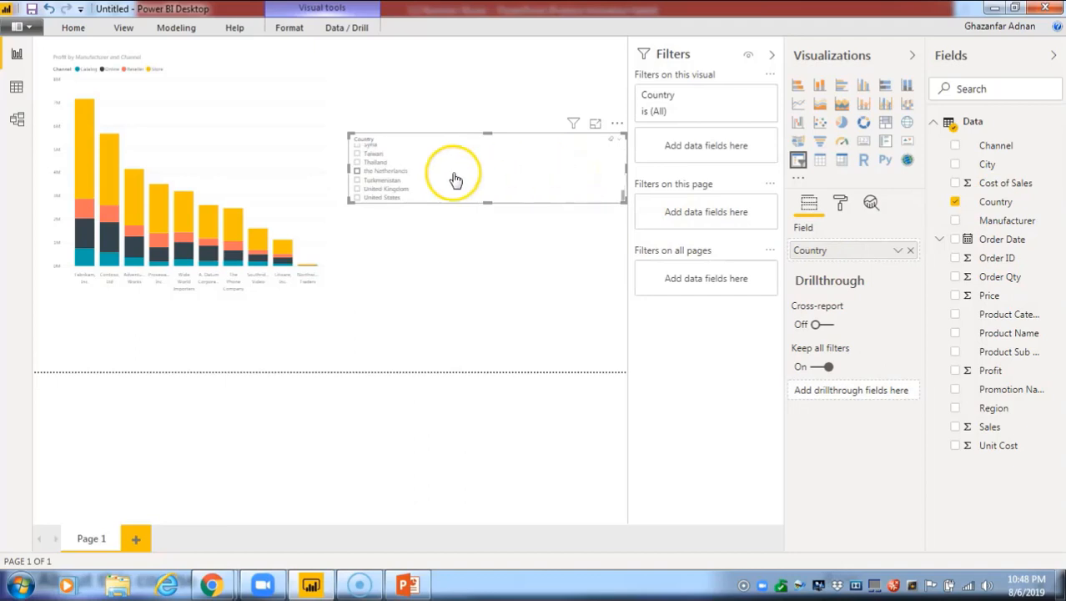
{"action": "left_click", "coordinate": [357, 171]}
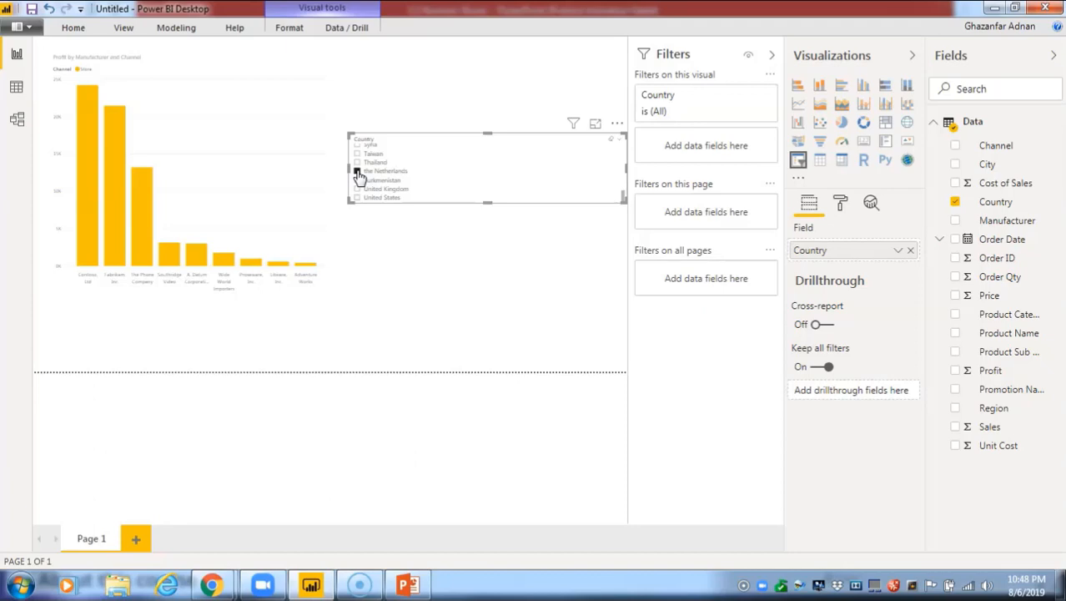
{"action": "scroll", "coordinate": [361, 177], "scroll_direction": "up", "scroll_amount": 2}
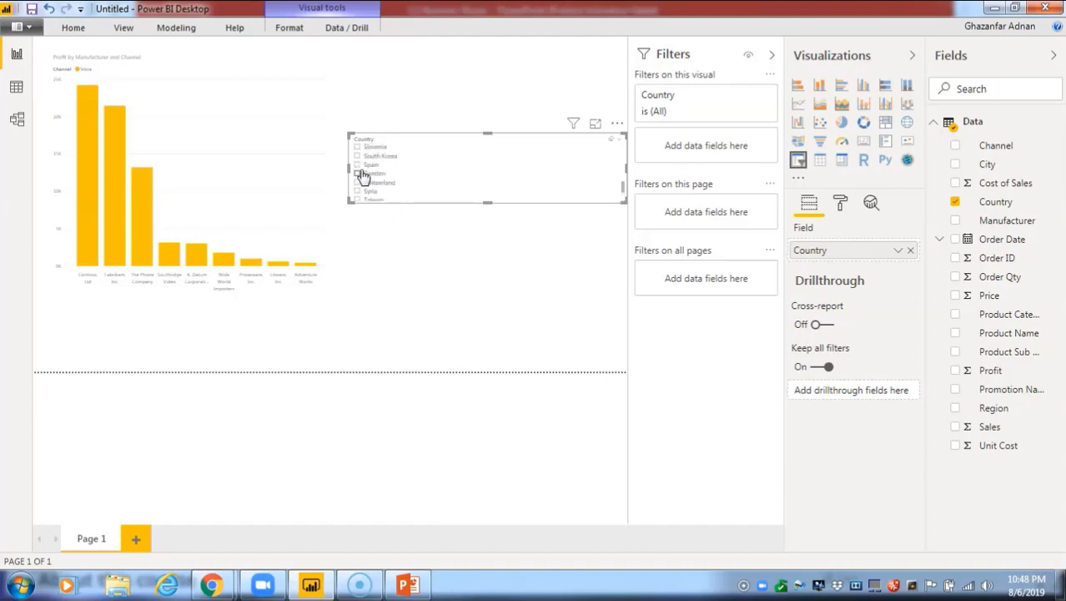
{"action": "left_click", "coordinate": [358, 166]}
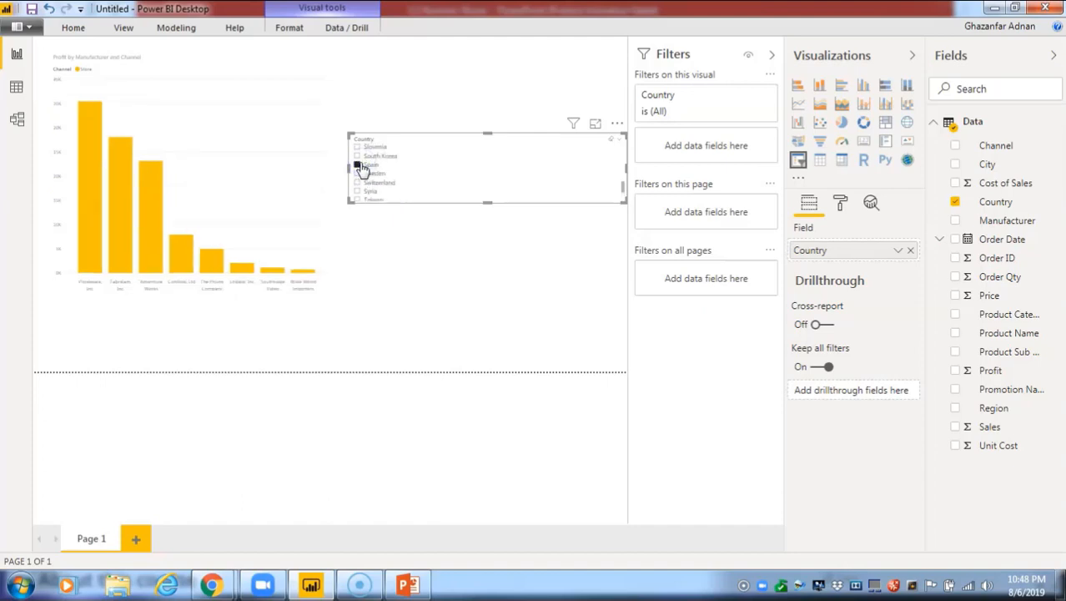
{"action": "scroll", "coordinate": [369, 172], "scroll_direction": "up", "scroll_amount": 3}
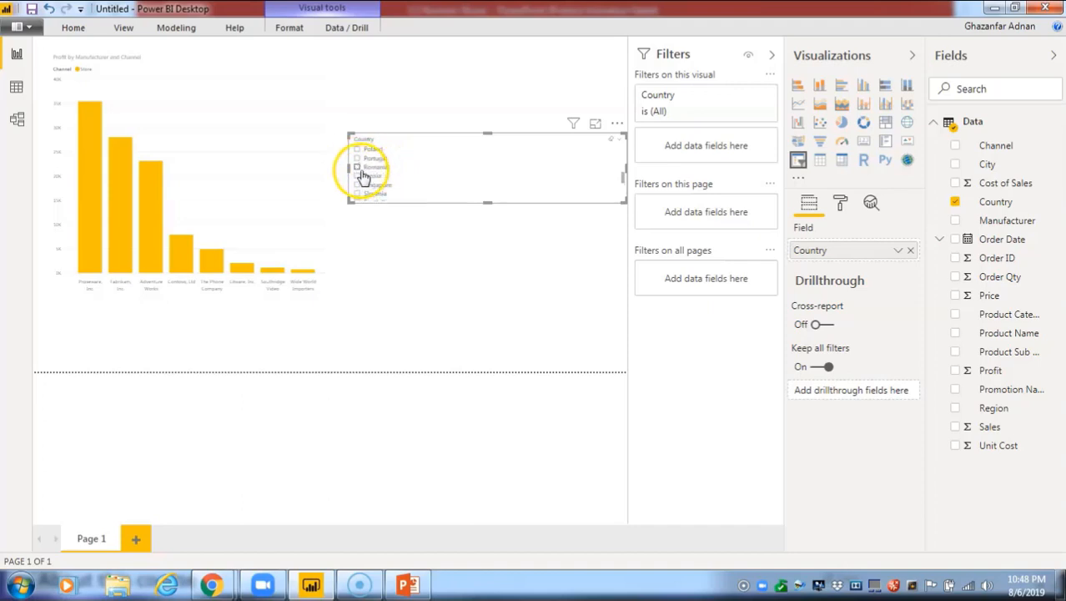
{"action": "left_click", "coordinate": [357, 168]}
{"action": "scroll", "coordinate": [361, 173], "scroll_direction": "up", "scroll_amount": 2}
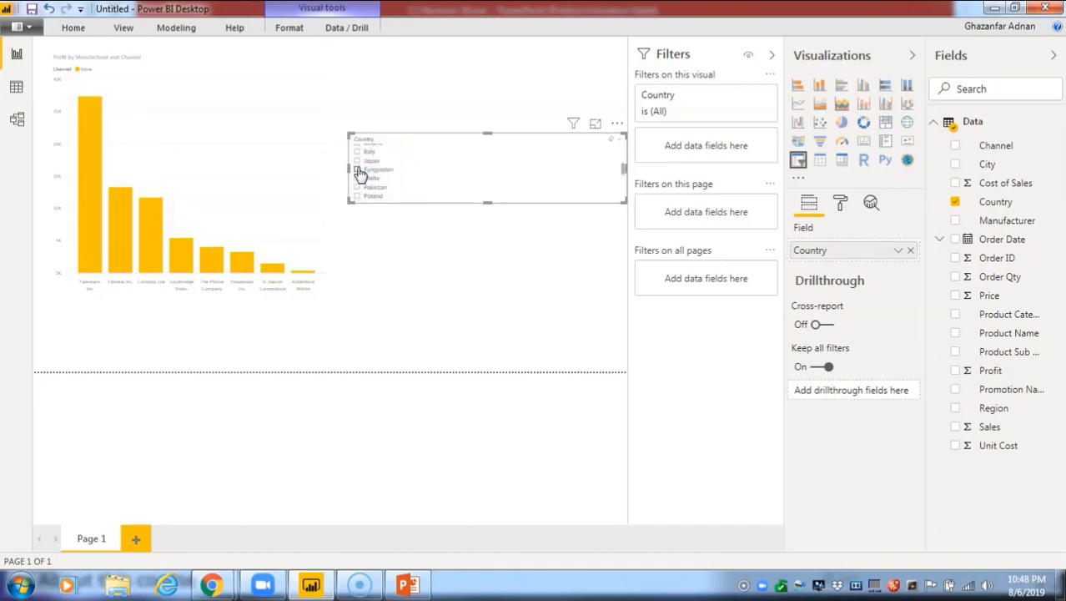
{"action": "left_click", "coordinate": [357, 170]}
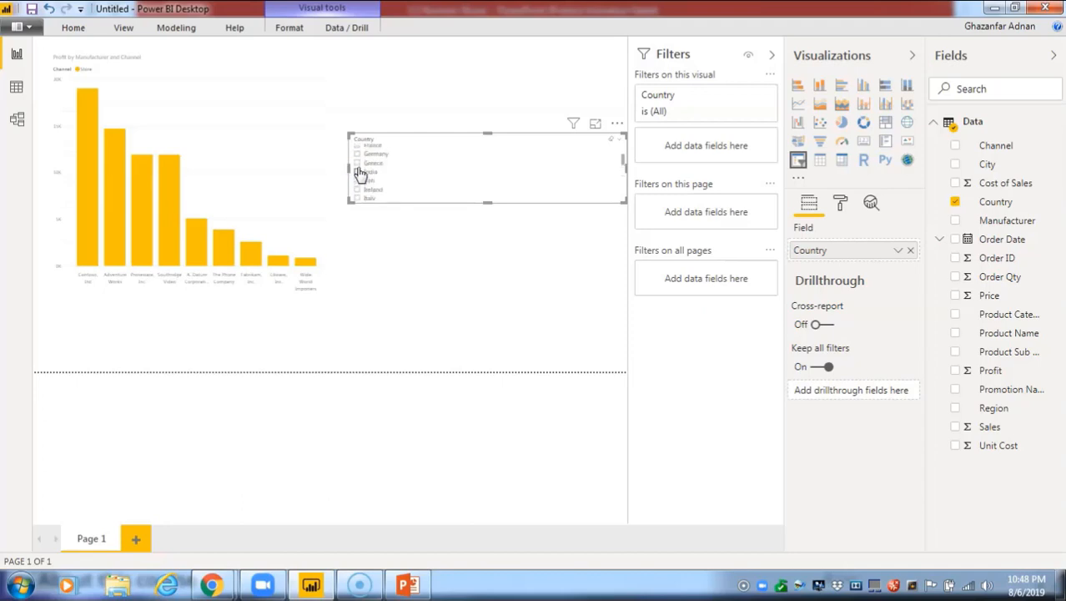
{"action": "left_click", "coordinate": [357, 156]}
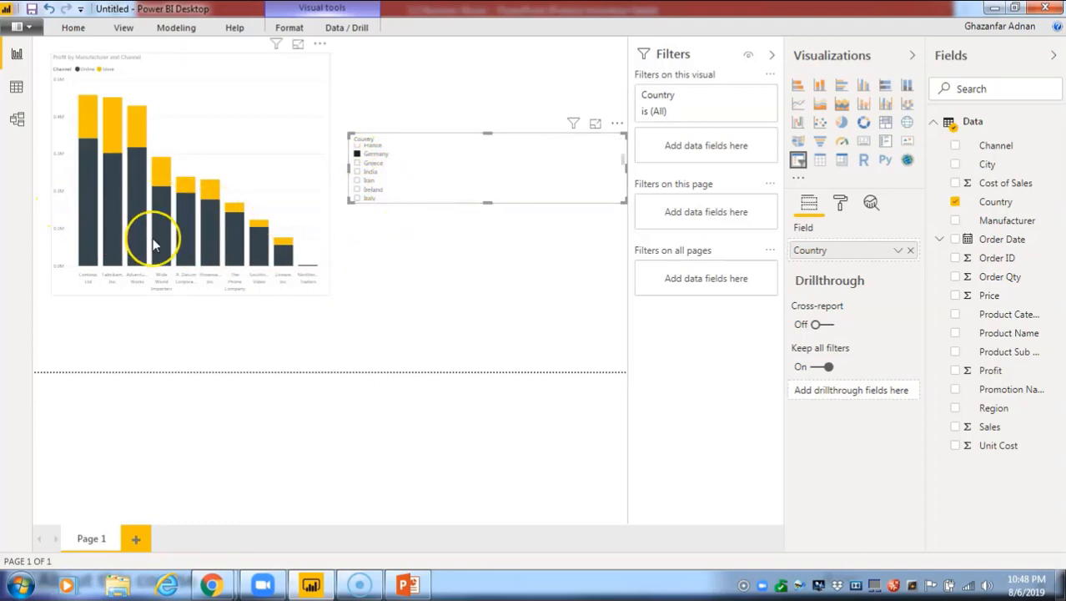
Step: Compare the chart filtered in turn by Australia, Turkmenistan, United States and United Kingdom
{"action": "scroll", "coordinate": [380, 174], "scroll_direction": "up", "scroll_amount": 1}
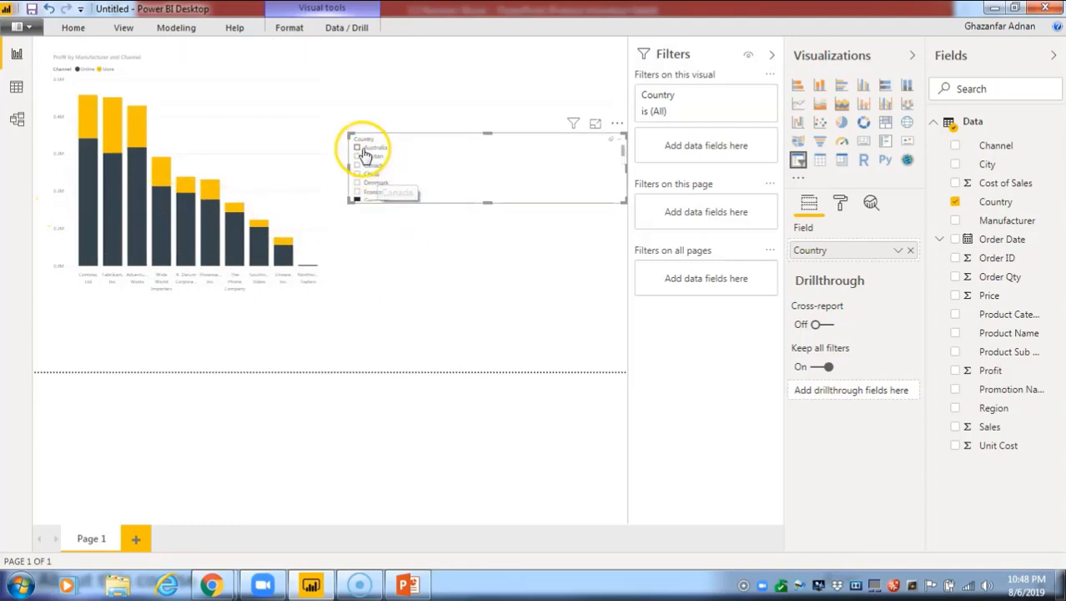
{"action": "left_click", "coordinate": [358, 148]}
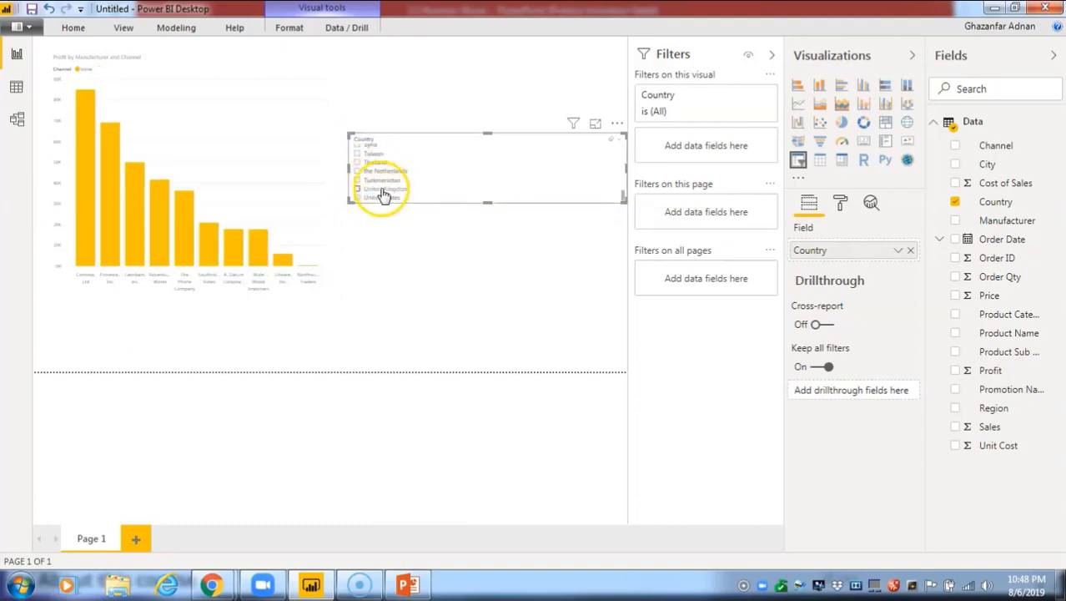
{"action": "left_click", "coordinate": [359, 181]}
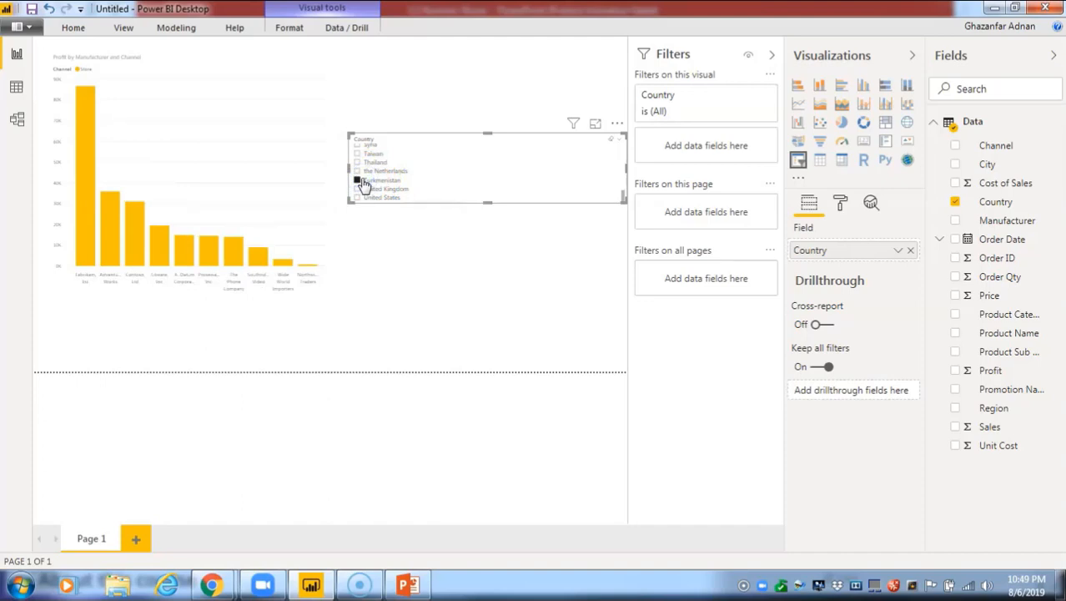
{"action": "left_click", "coordinate": [359, 198]}
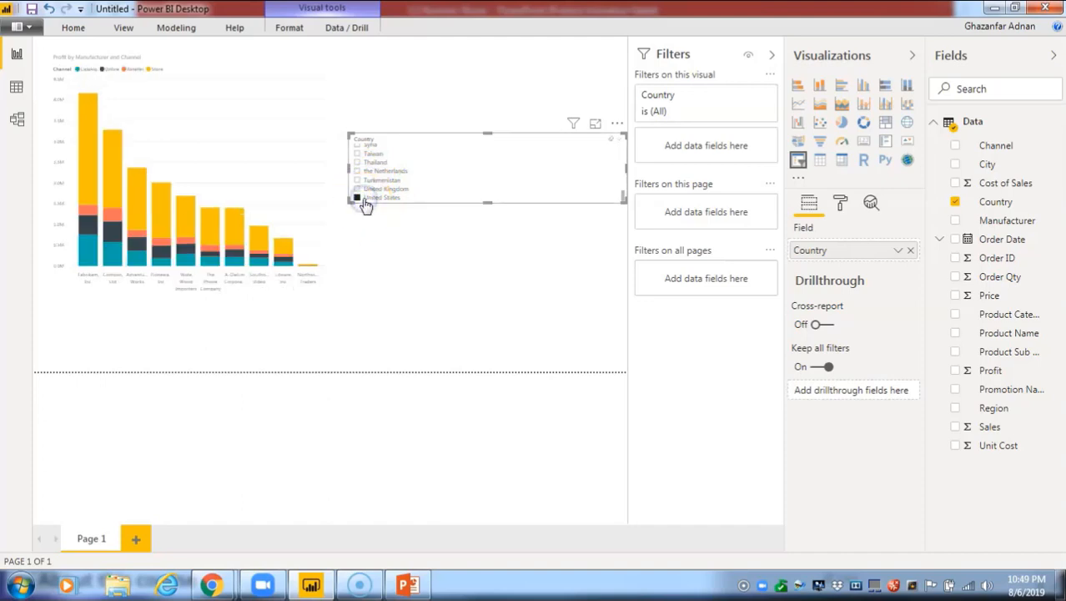
{"action": "left_click", "coordinate": [357, 190]}
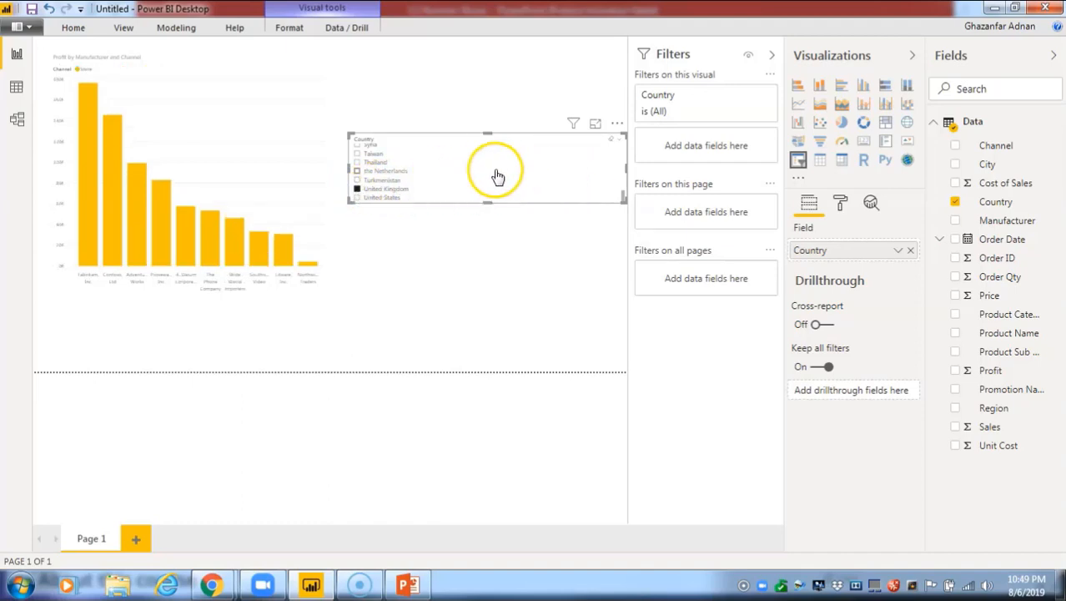
Step: Replace the Country slicer with a Region slicer and place it beside the chart
{"action": "left_click", "coordinate": [955, 202]}
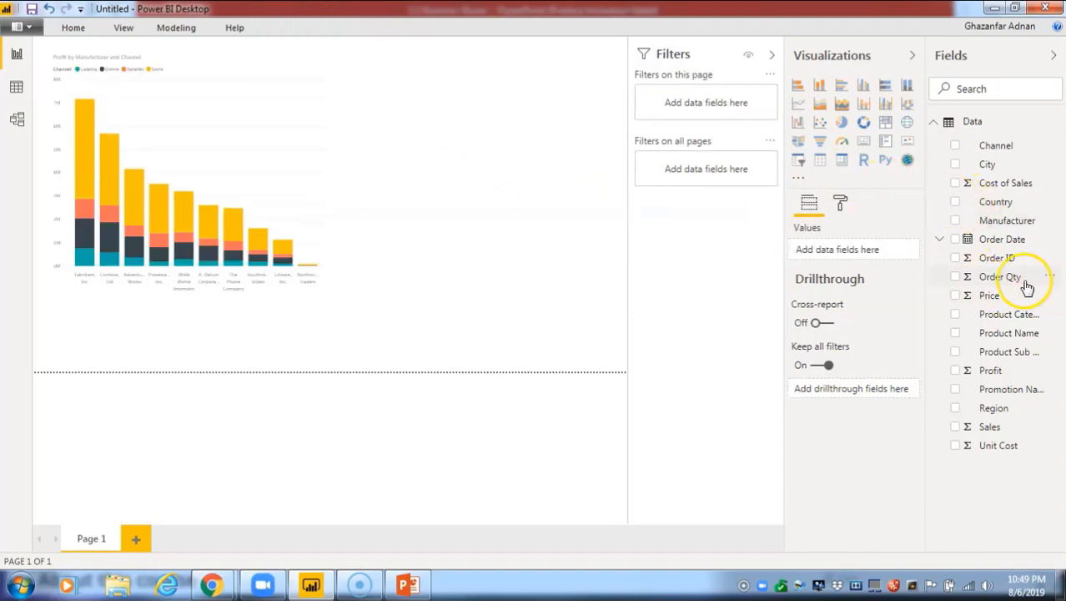
{"action": "left_click_drag", "start_coordinate": [993, 408], "coordinate": [872, 249]}
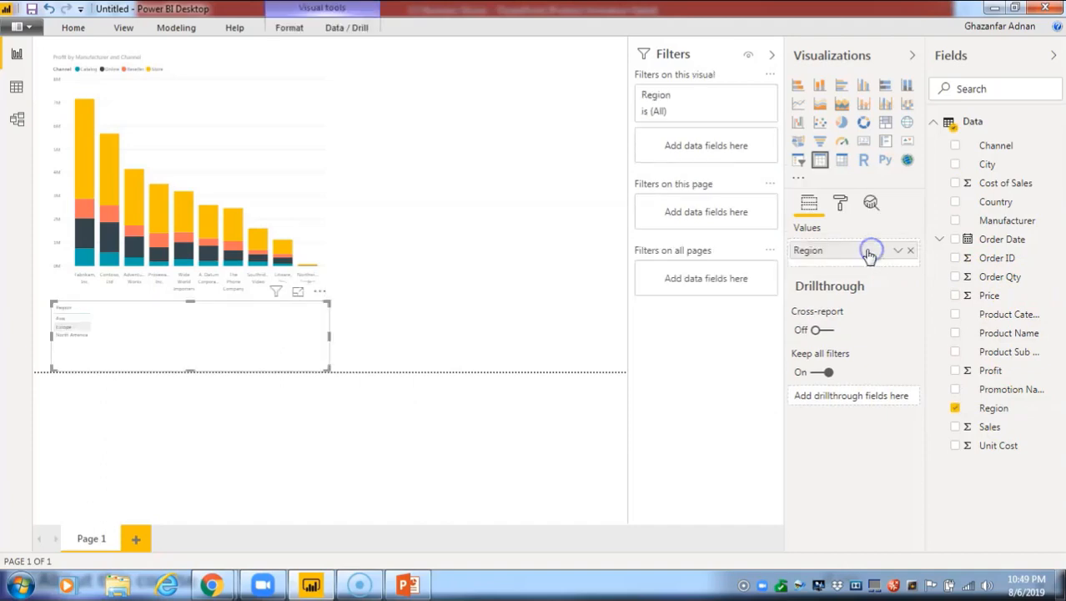
{"action": "left_click", "coordinate": [800, 161]}
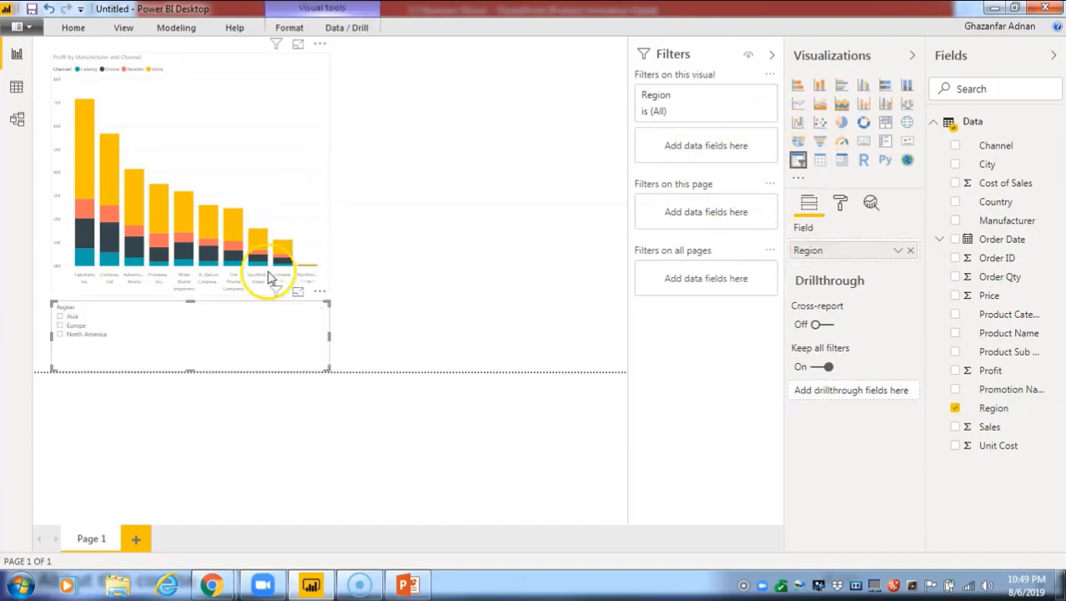
{"action": "left_click_drag", "start_coordinate": [264, 310], "coordinate": [601, 129]}
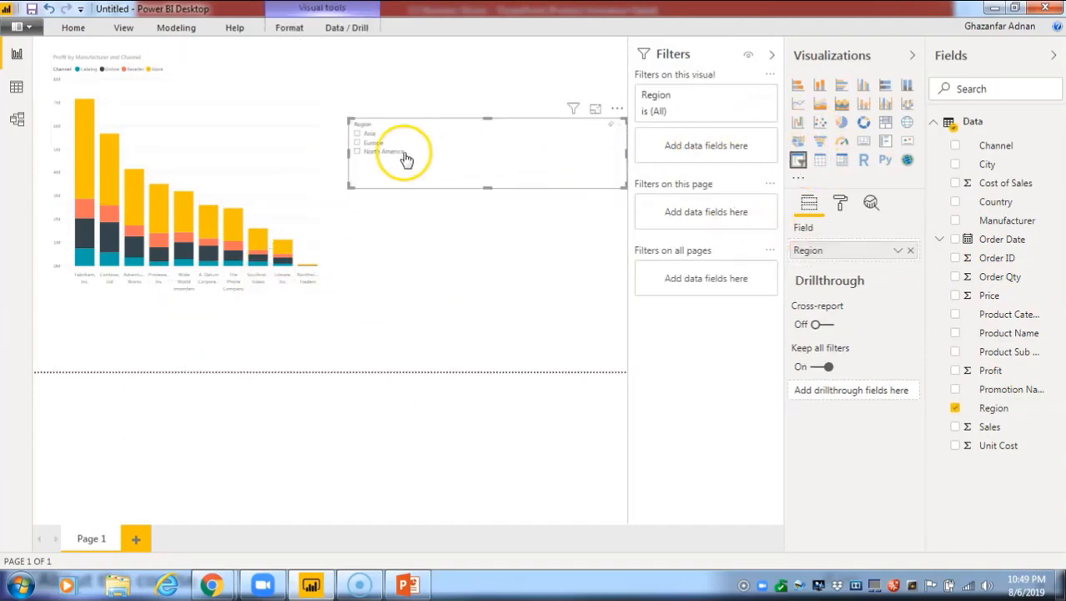
Step: Filter the stacked column chart by Europe, Asia and North America, one region at a time
{"action": "left_click", "coordinate": [357, 143]}
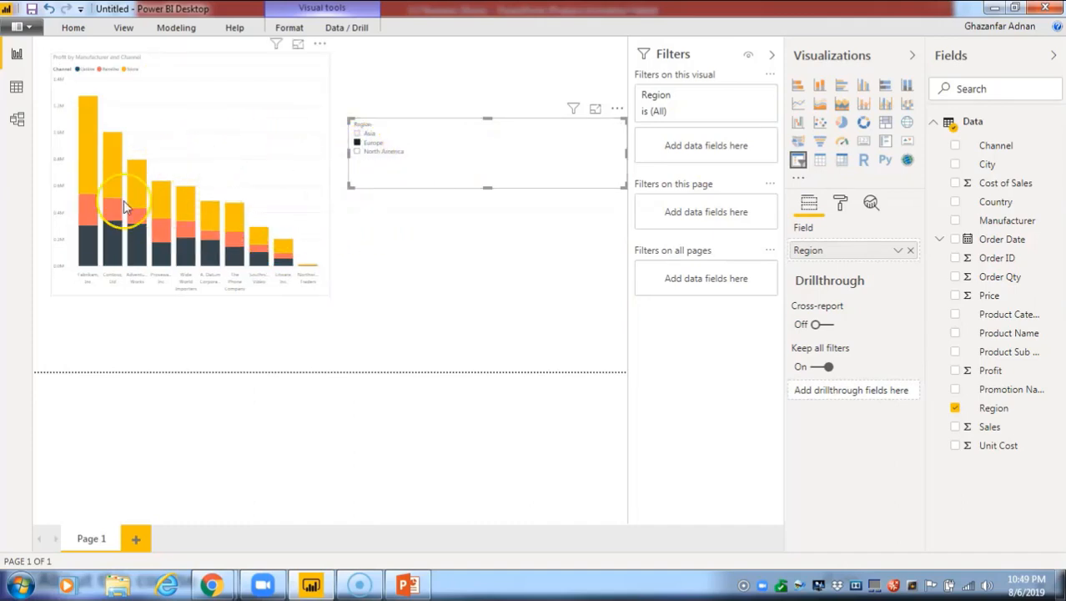
{"action": "left_click", "coordinate": [357, 134]}
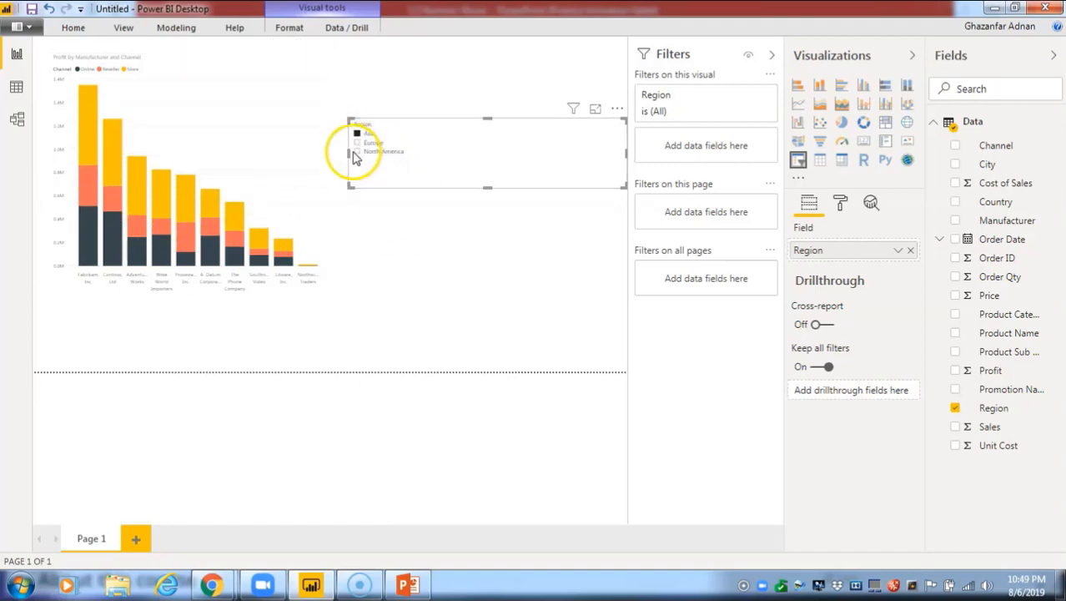
{"action": "left_click", "coordinate": [357, 153]}
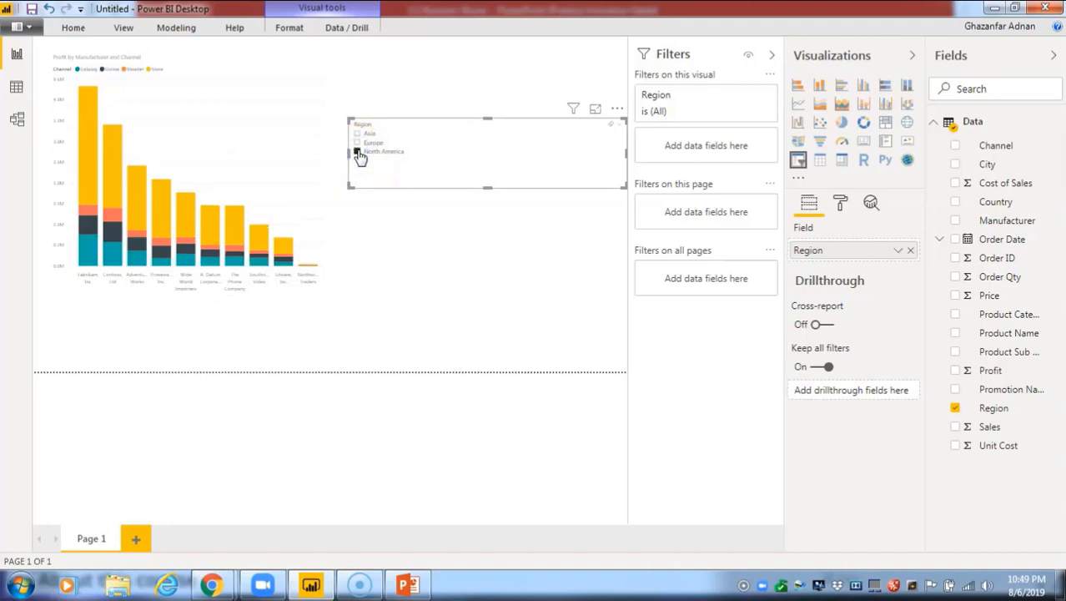
{"action": "left_click", "coordinate": [405, 161]}
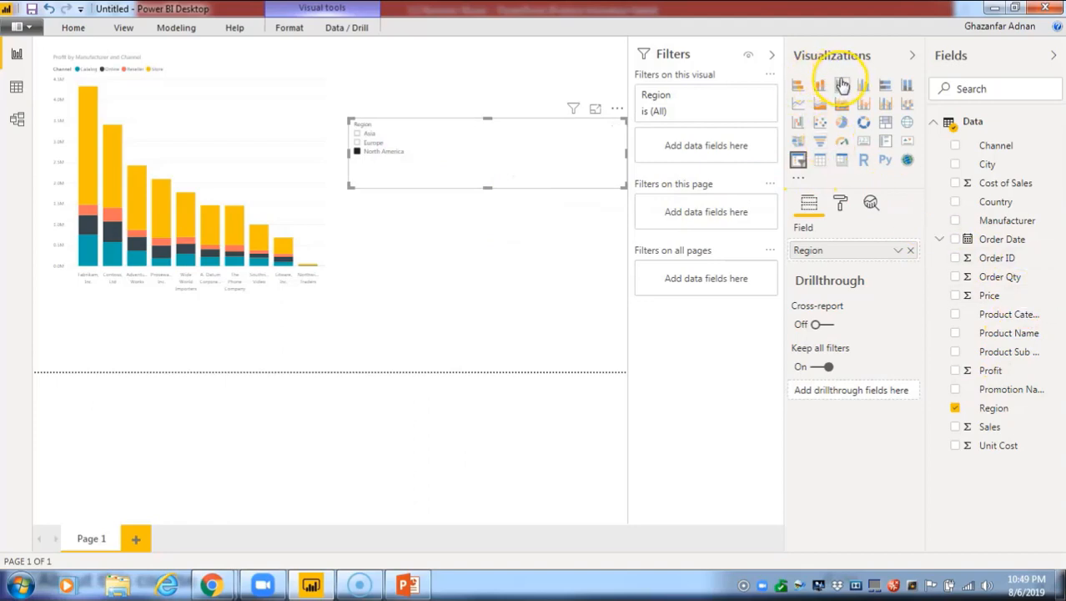
Step: Convert the Region slicer into a clustered bar chart showing Profit by Region
{"action": "left_click", "coordinate": [843, 86]}
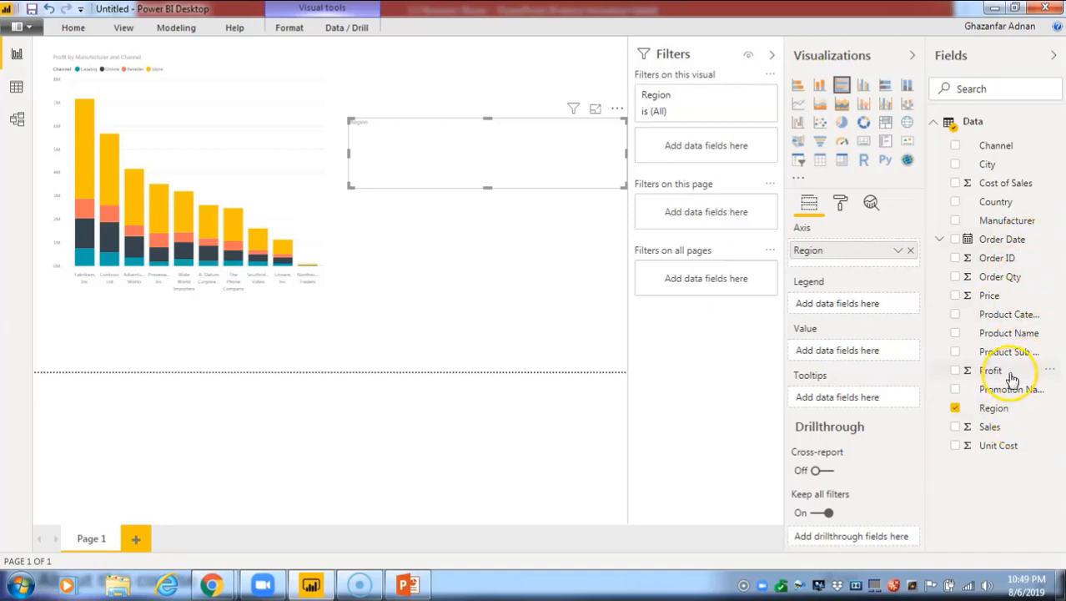
{"action": "left_click_drag", "start_coordinate": [1015, 372], "coordinate": [457, 136]}
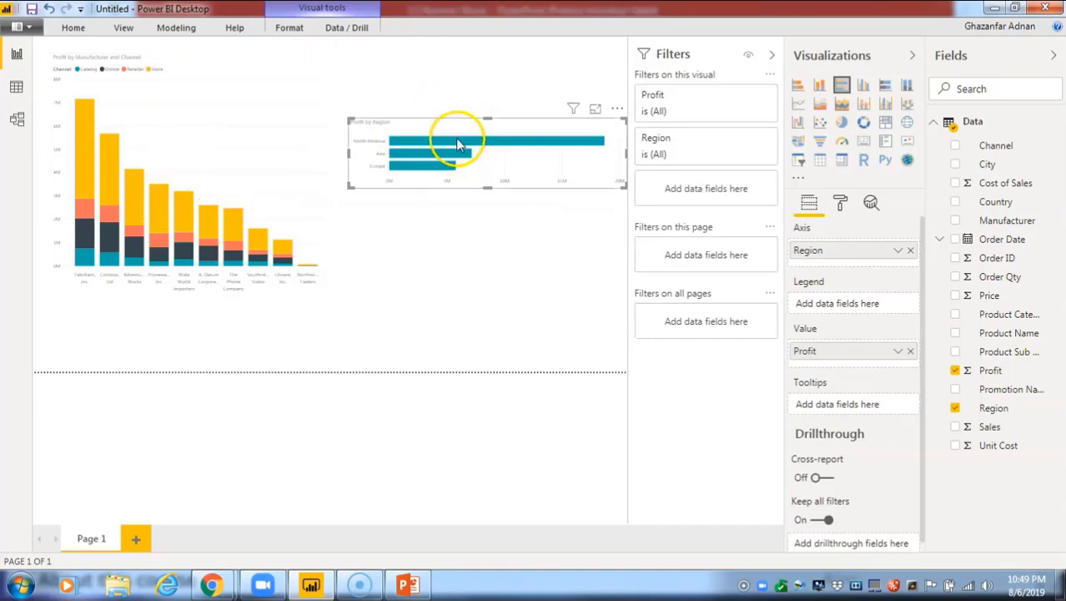
Step: Highlight North America's share in the stacked column chart and move that chart lower on the page
{"action": "mouse_move", "coordinate": [457, 143]}
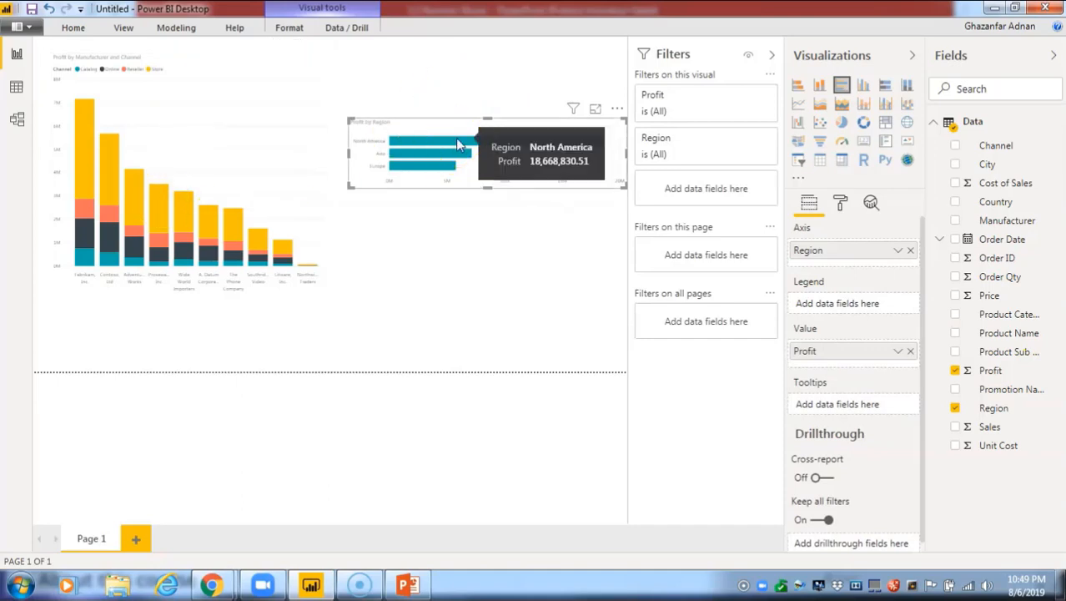
{"action": "left_click", "coordinate": [457, 144]}
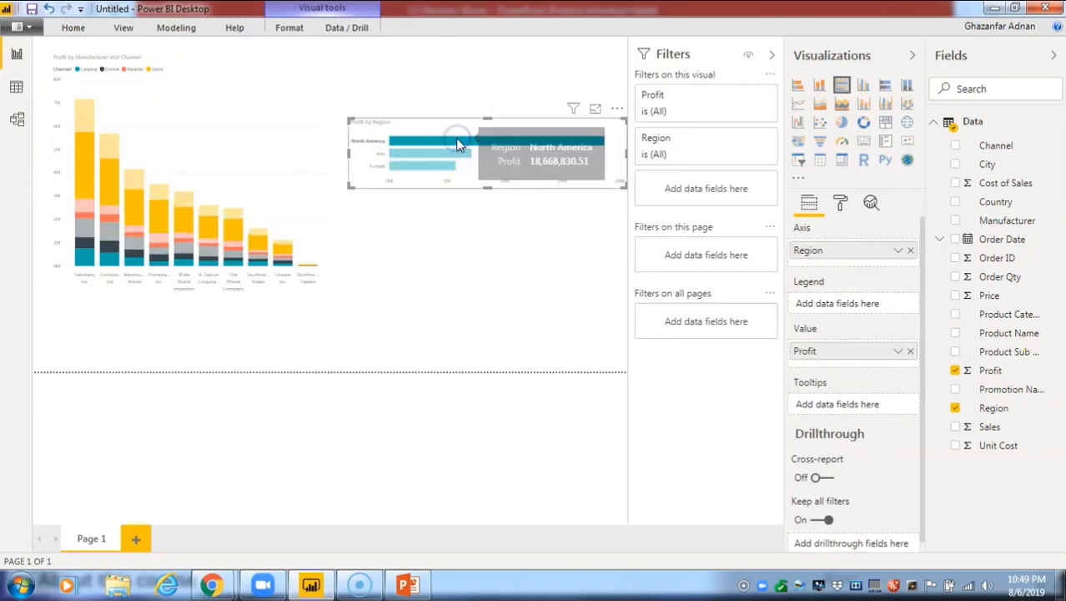
{"action": "left_click", "coordinate": [70, 121]}
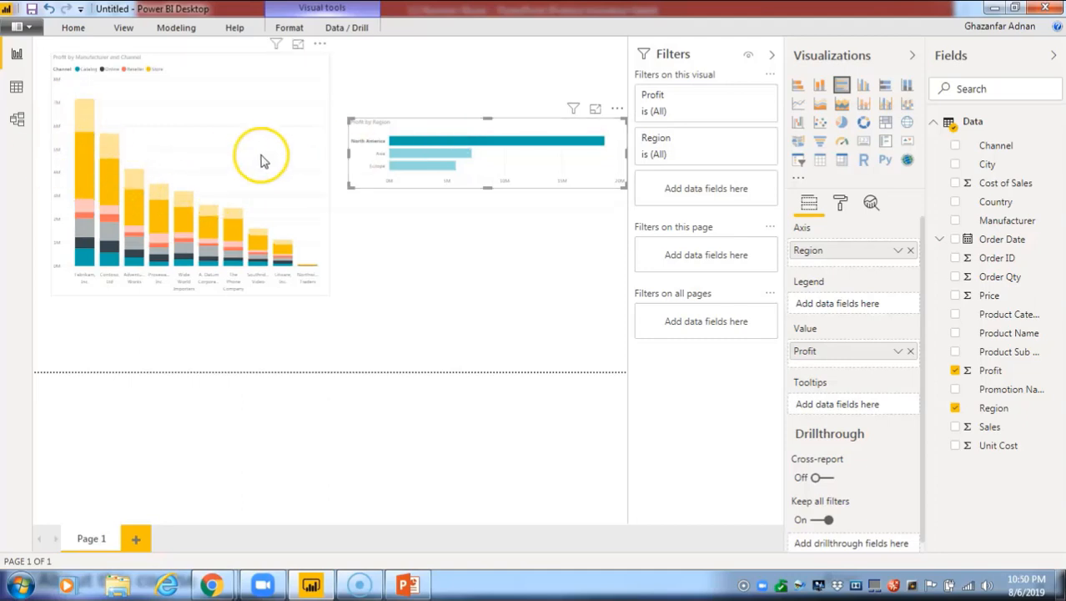
{"action": "left_click", "coordinate": [249, 107]}
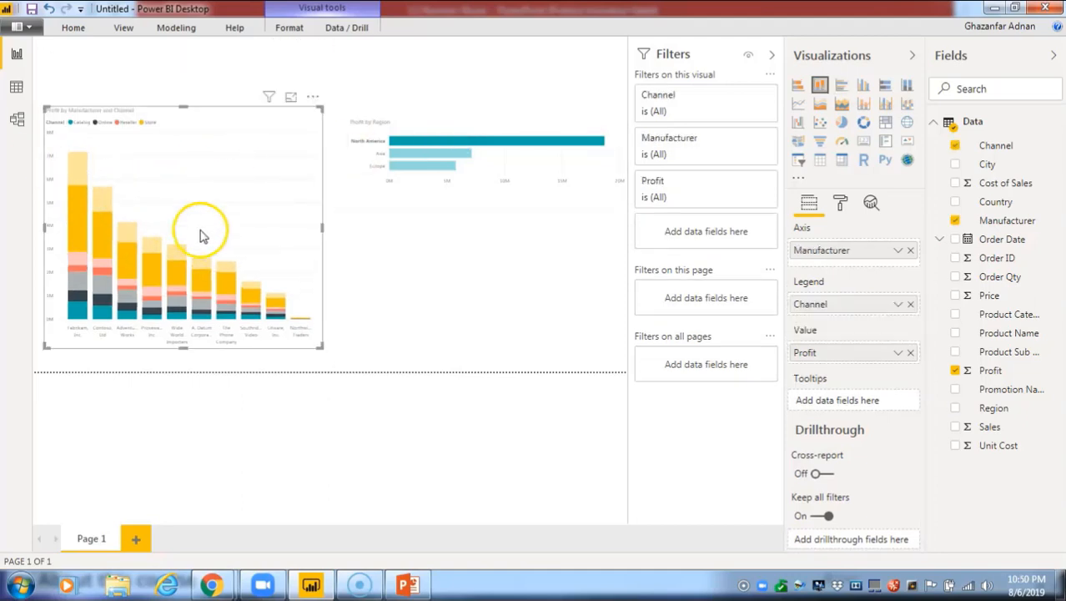
{"action": "left_click", "coordinate": [288, 263]}
Step: Compare the column chart highlighted by Asia, Europe, Asia again and North America using the Profit by Region bars
{"action": "left_click", "coordinate": [446, 152]}
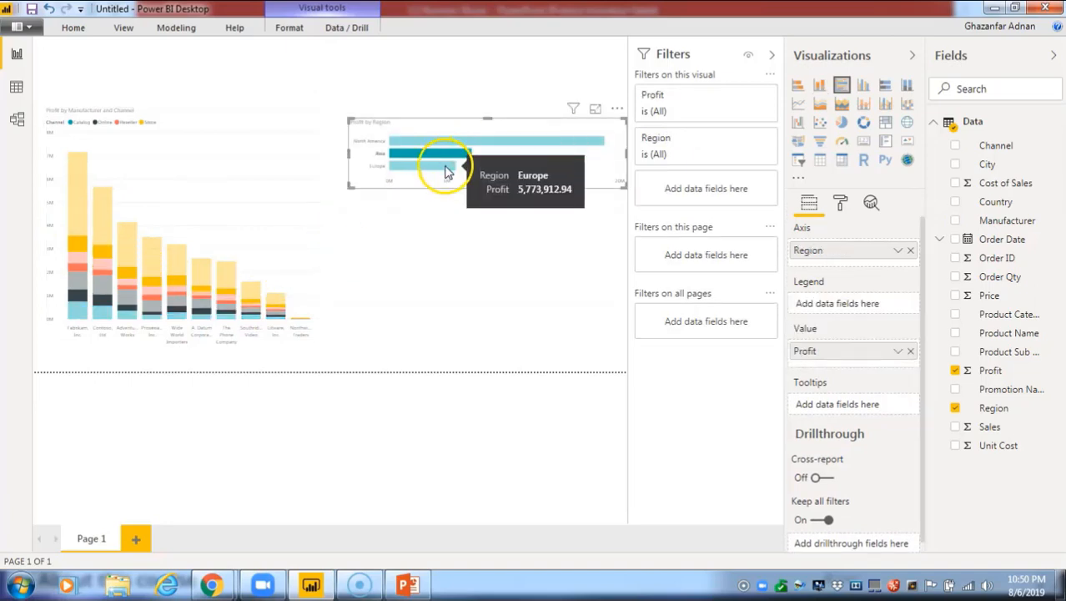
{"action": "left_click", "coordinate": [445, 167]}
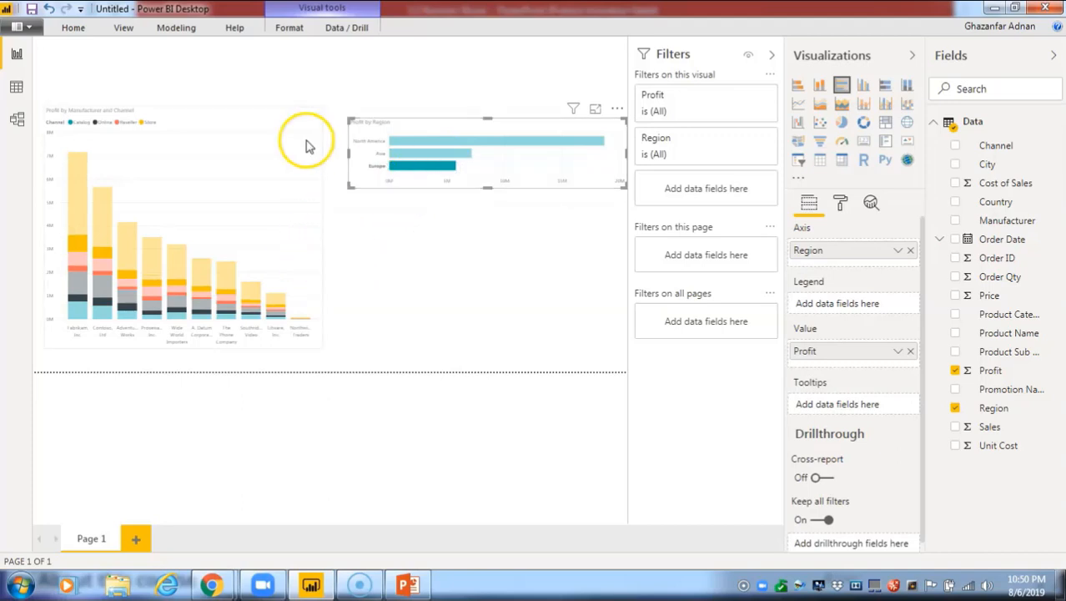
{"action": "mouse_move", "coordinate": [102, 233]}
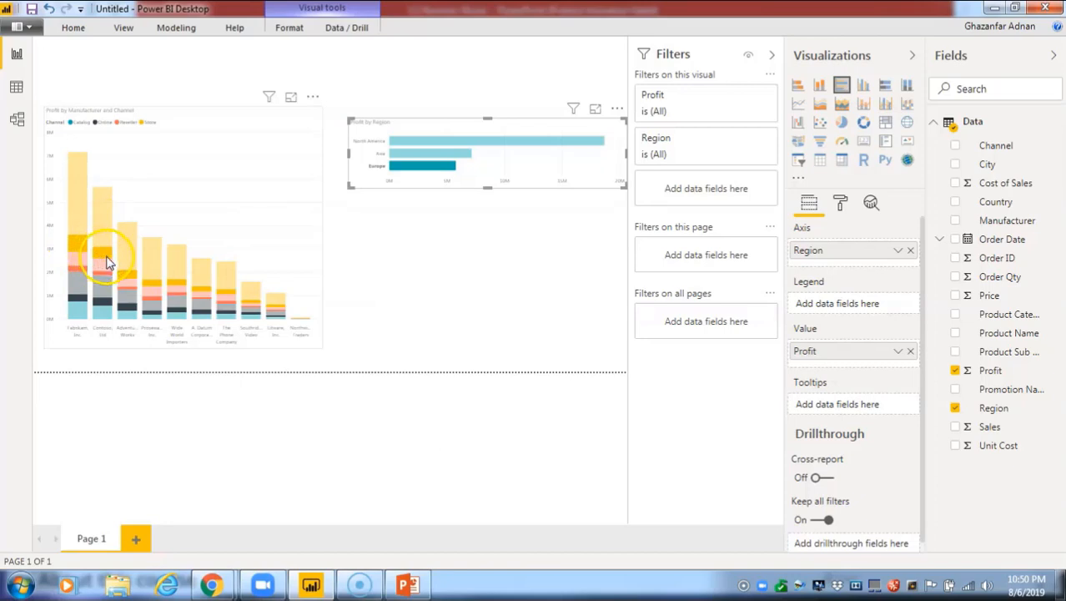
{"action": "left_click", "coordinate": [428, 155]}
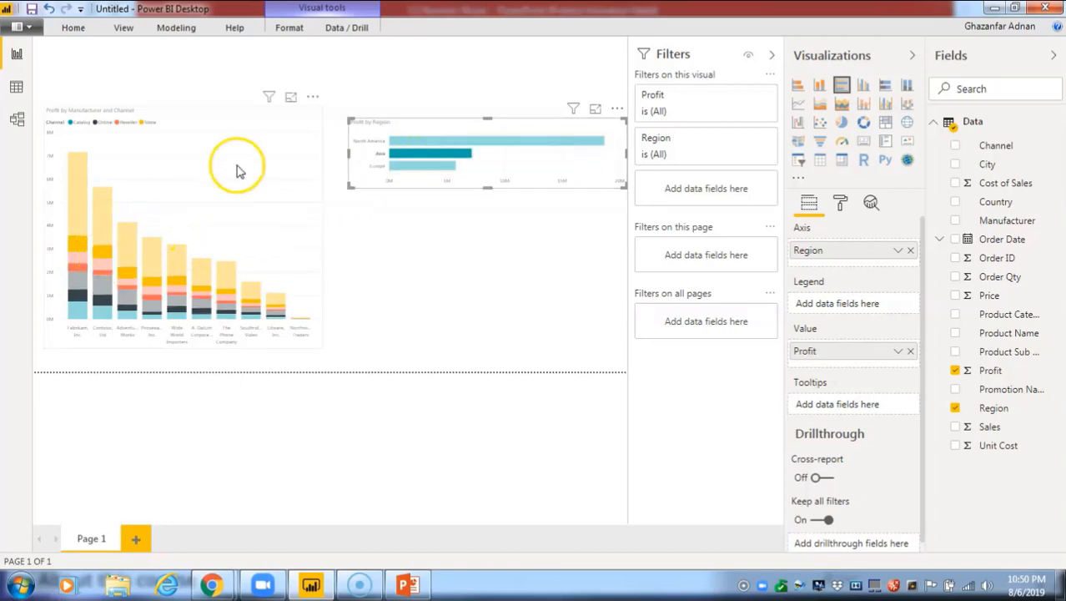
{"action": "left_click", "coordinate": [414, 141]}
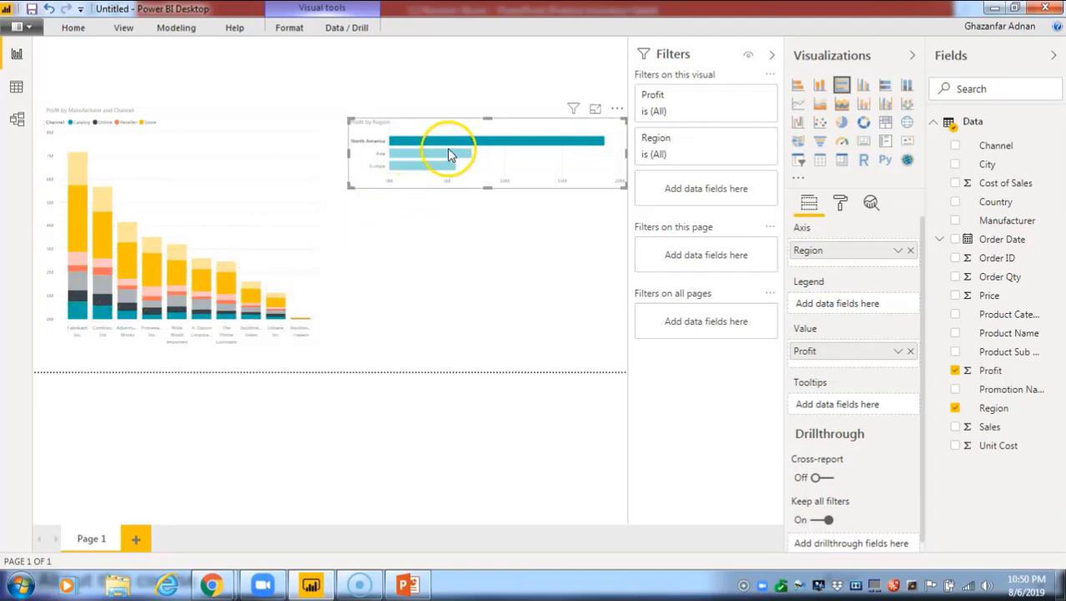
Step: Clear the region highlight and highlight the Profit by Region chart by Fabrikam's Store segment
{"action": "left_click", "coordinate": [150, 203]}
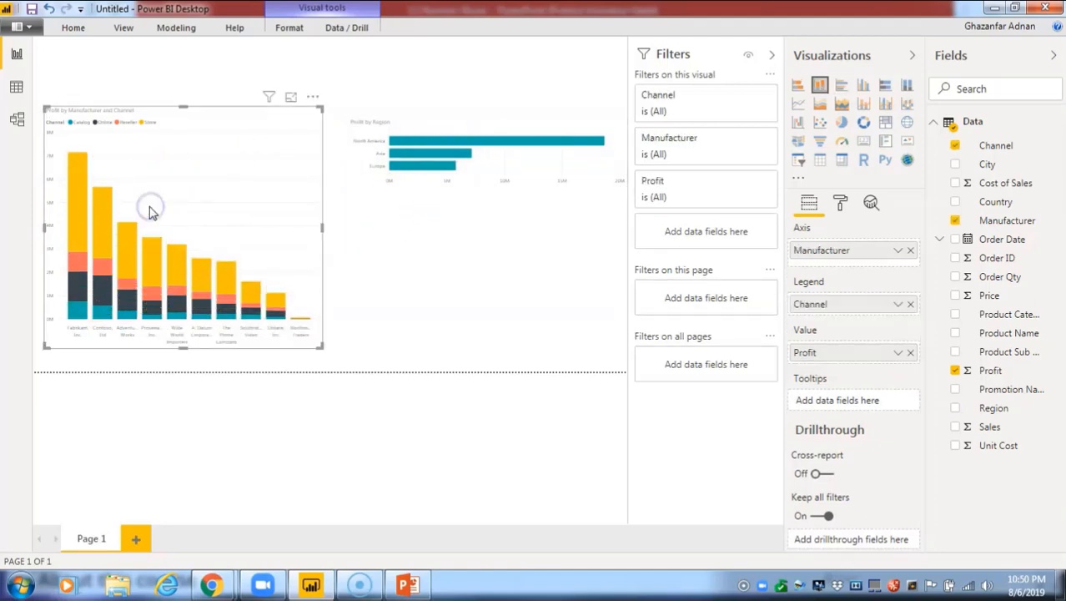
{"action": "left_click", "coordinate": [74, 221]}
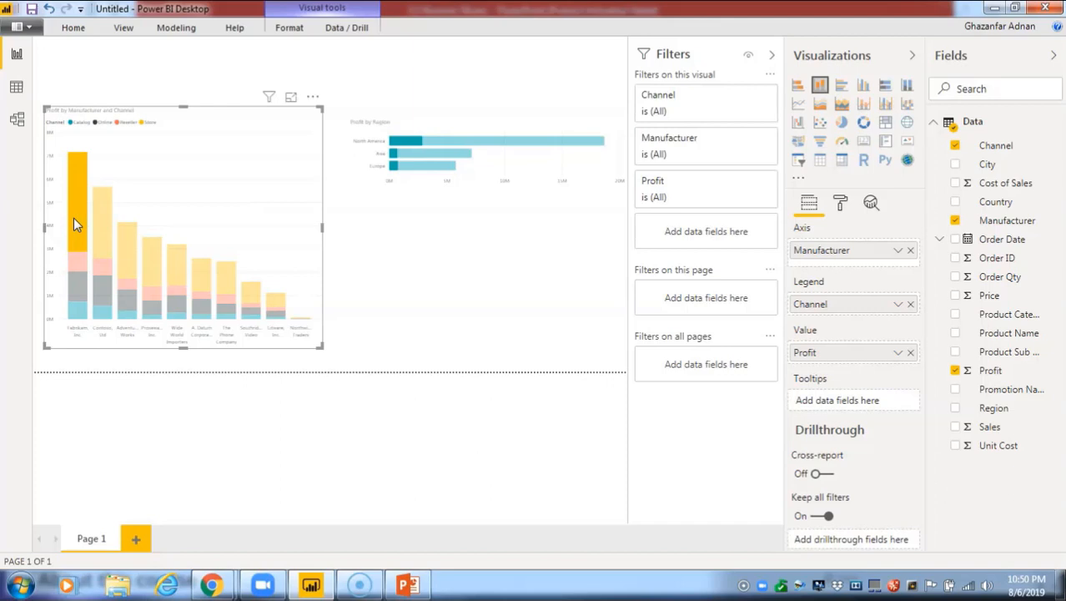
{"action": "left_click", "coordinate": [79, 173]}
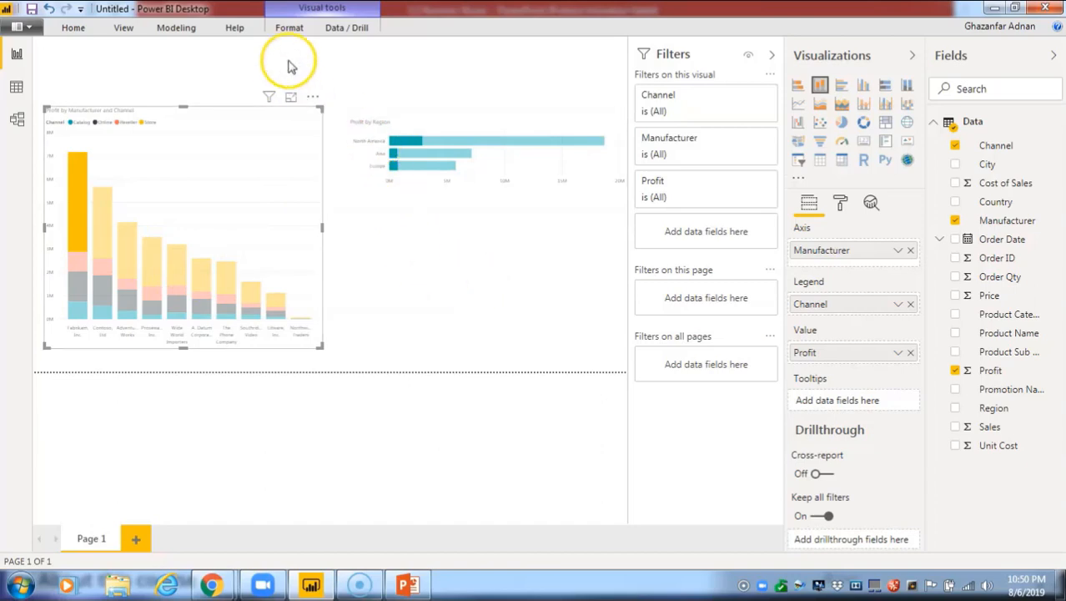
Step: Enable editing of interactions for the column chart and set its effect on the Profit by Region chart to None
{"action": "left_click", "coordinate": [288, 31]}
{"action": "left_click", "coordinate": [29, 63]}
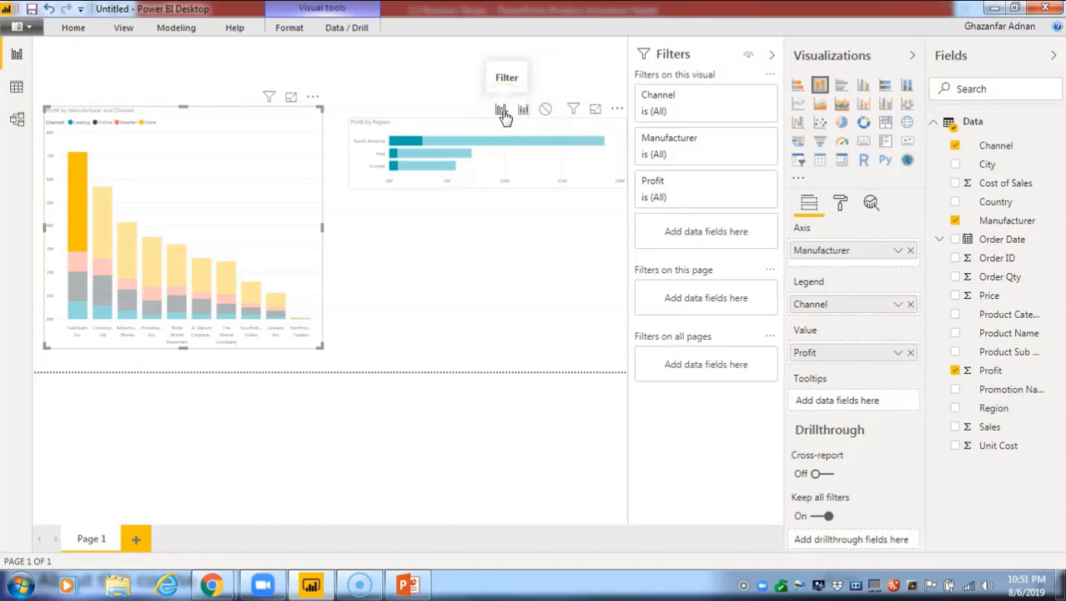
{"action": "left_click", "coordinate": [545, 114]}
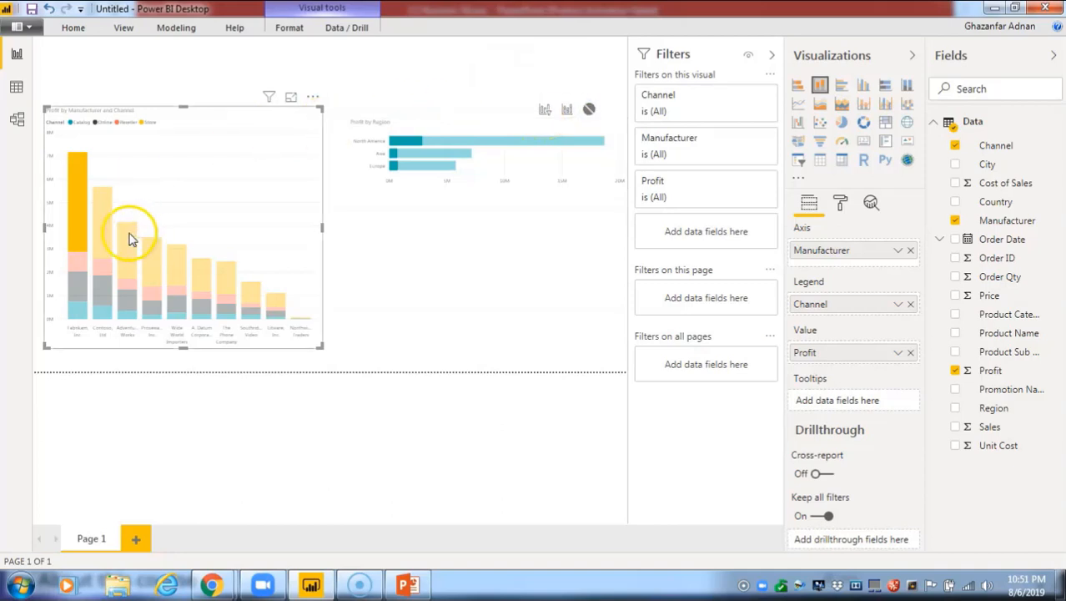
Step: Test the None interaction by selecting Store and Online segments of Contoso, Fabrikam and Proseware in the column chart
{"action": "left_click", "coordinate": [104, 222]}
{"action": "left_click", "coordinate": [104, 220]}
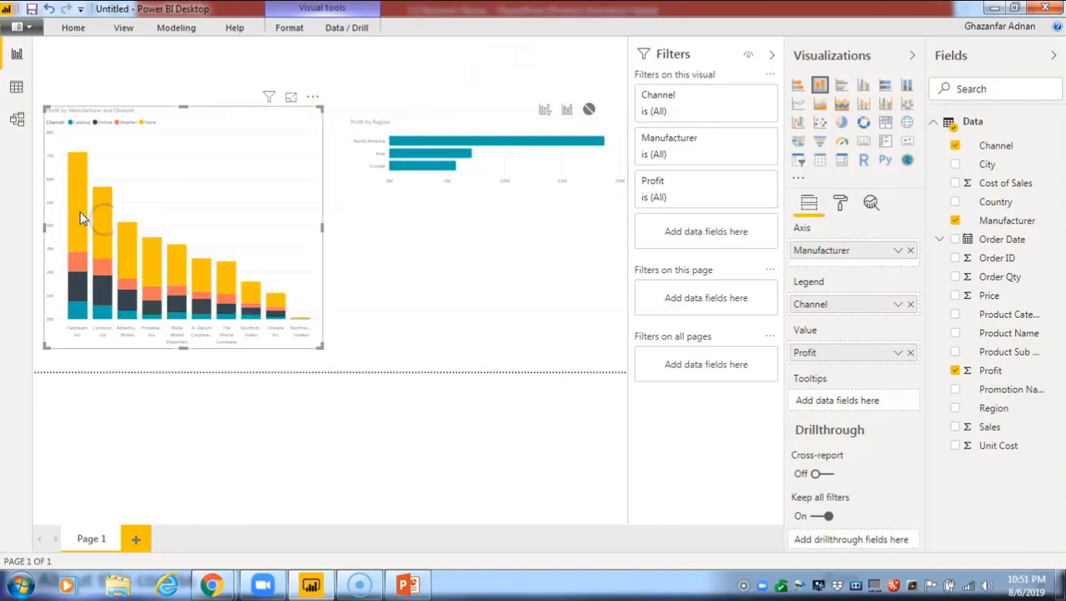
{"action": "left_click", "coordinate": [80, 214]}
{"action": "left_click", "coordinate": [103, 236]}
{"action": "left_click", "coordinate": [155, 277]}
{"action": "left_click", "coordinate": [151, 300]}
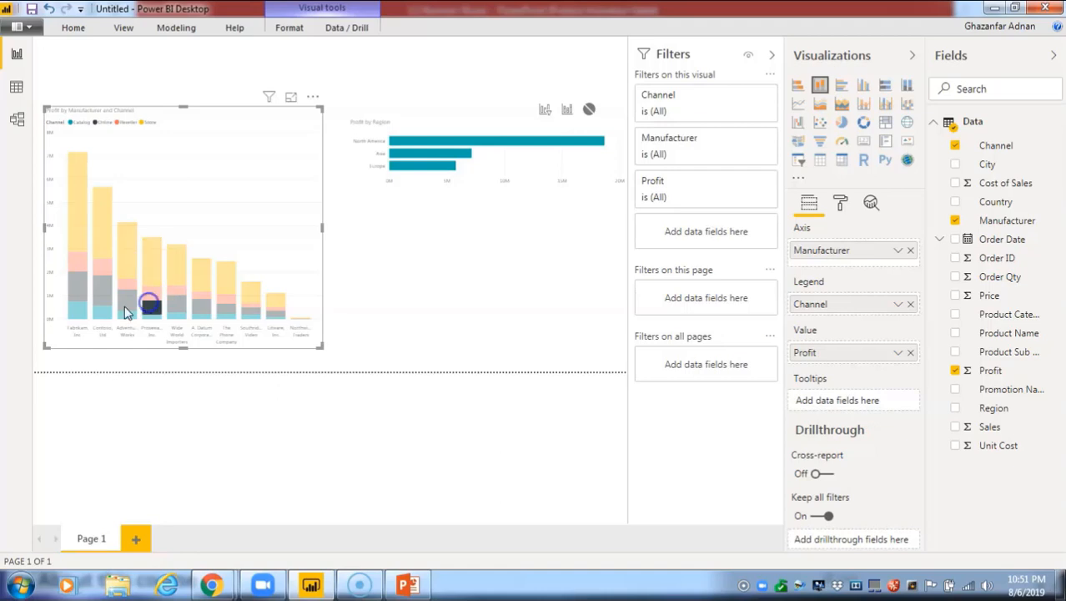
{"action": "left_click", "coordinate": [104, 293]}
{"action": "left_click", "coordinate": [104, 290]}
{"action": "left_click", "coordinate": [103, 284]}
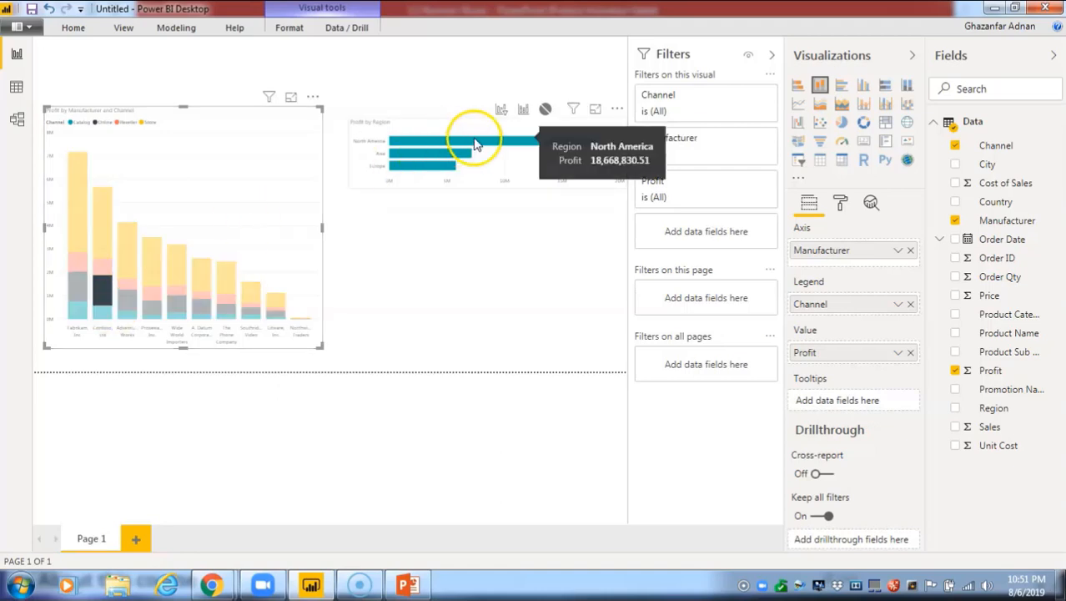
Step: Set the interaction on the Profit by Region chart to Highlight and test it with segments of several manufacturers
{"action": "left_click", "coordinate": [521, 110]}
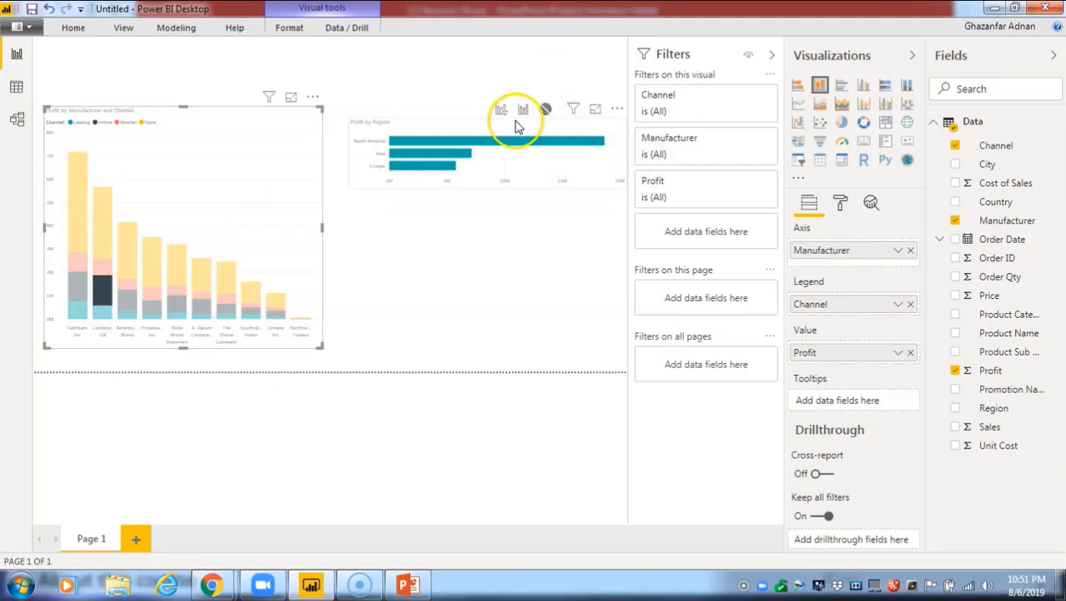
{"action": "left_click", "coordinate": [129, 207]}
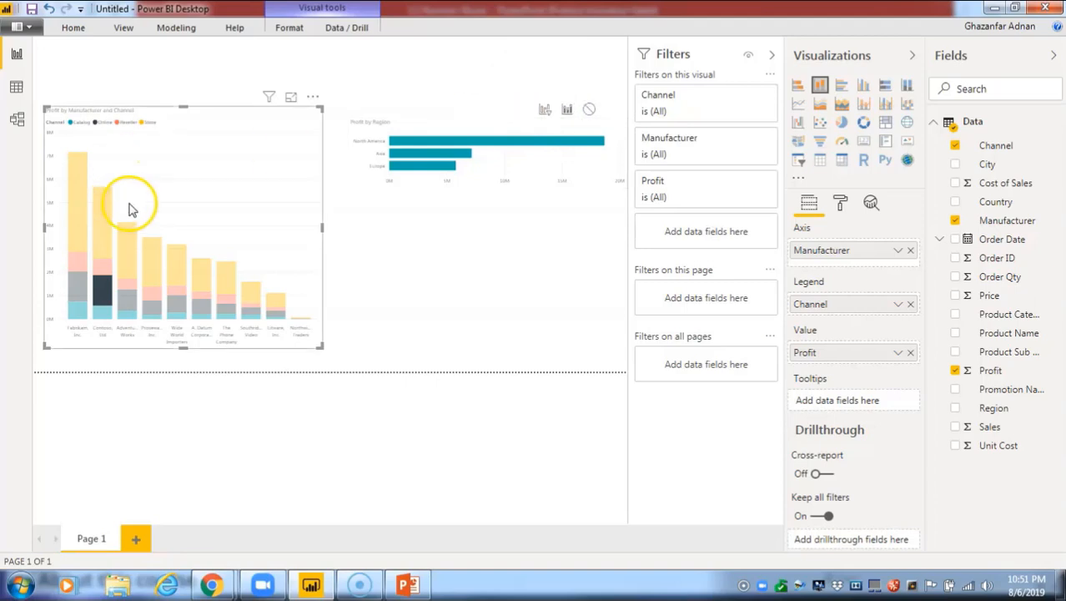
{"action": "left_click", "coordinate": [102, 223]}
{"action": "left_click", "coordinate": [124, 242]}
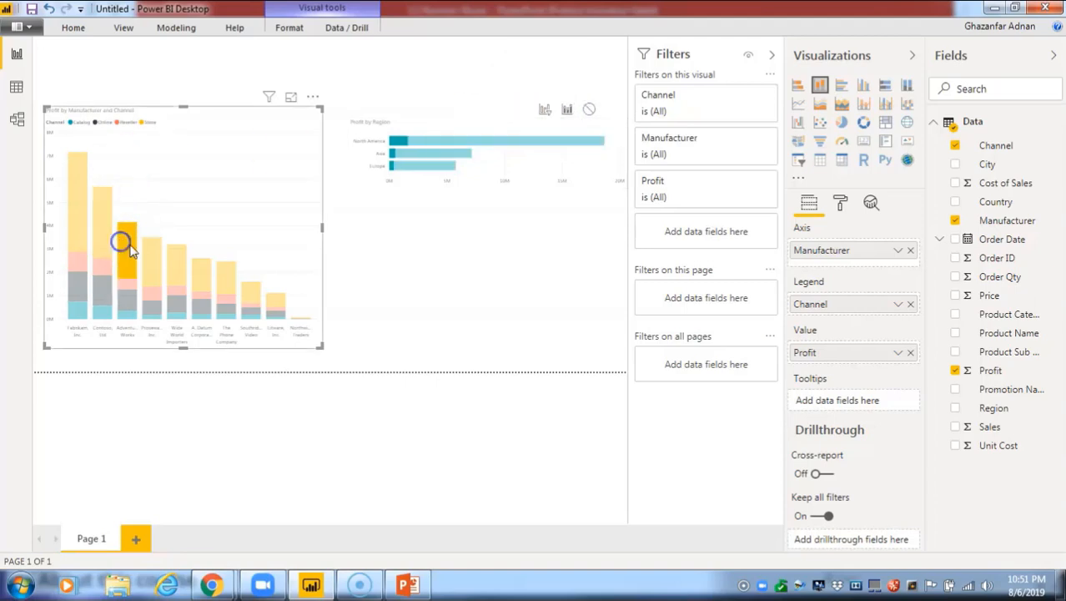
{"action": "left_click", "coordinate": [154, 266]}
{"action": "left_click", "coordinate": [171, 305]}
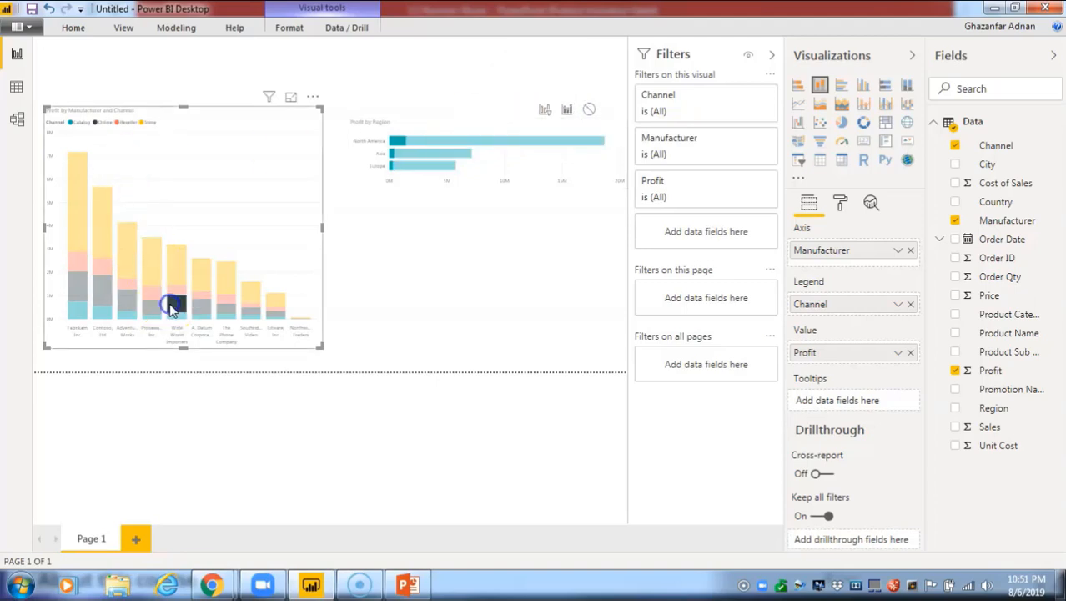
{"action": "left_click", "coordinate": [218, 278]}
{"action": "left_click", "coordinate": [206, 276]}
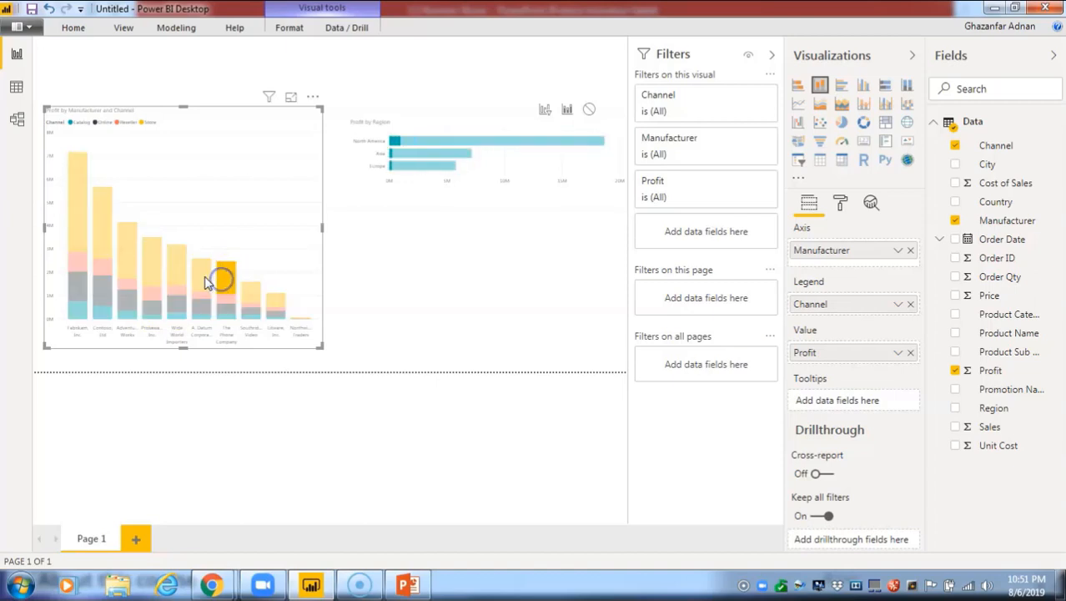
Step: Set the interaction on the Profit by Region chart to Filter and test it with Store, Catalog and Online segments
{"action": "left_click", "coordinate": [503, 110]}
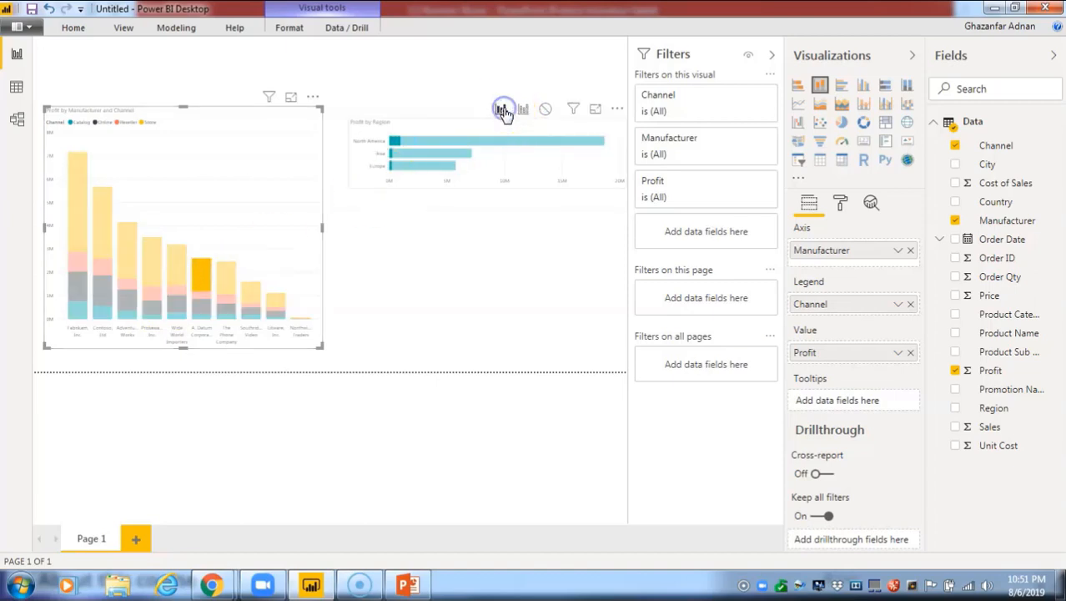
{"action": "left_click", "coordinate": [132, 247]}
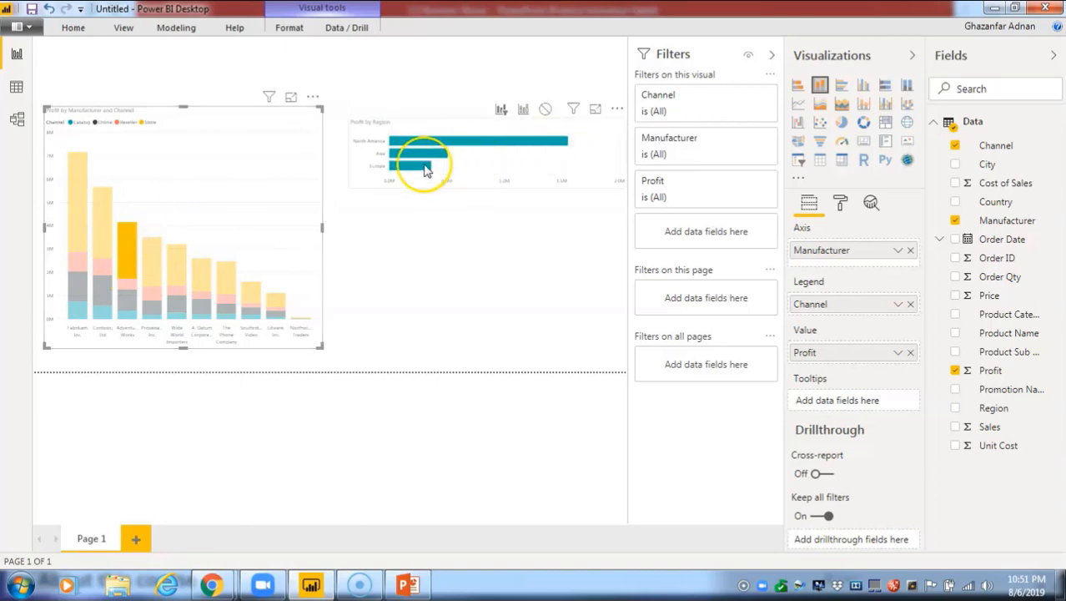
{"action": "mouse_move", "coordinate": [427, 172]}
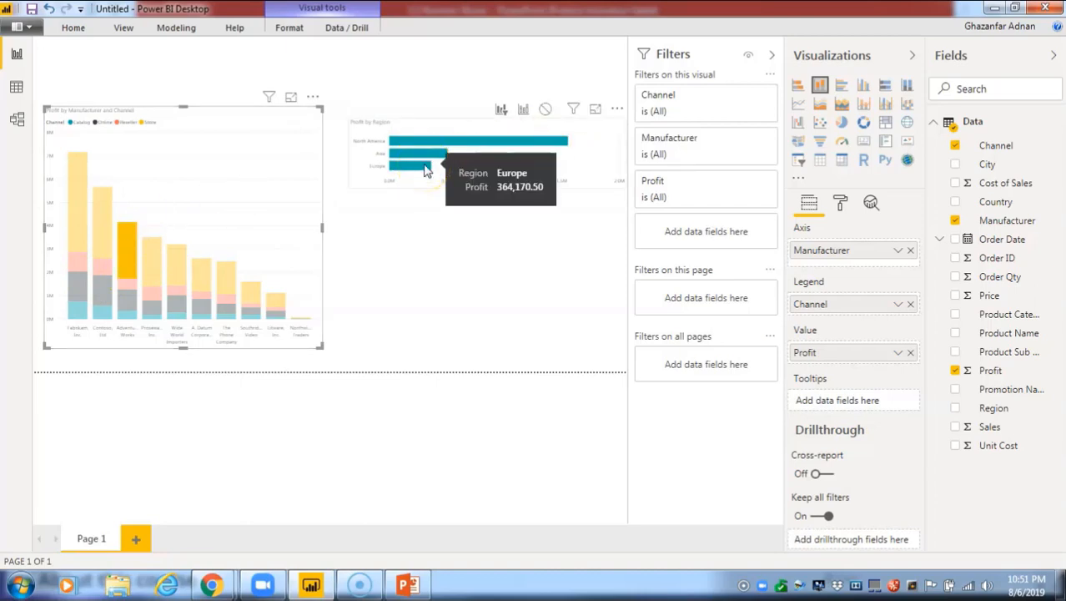
{"action": "left_click", "coordinate": [197, 319]}
{"action": "left_click", "coordinate": [72, 307]}
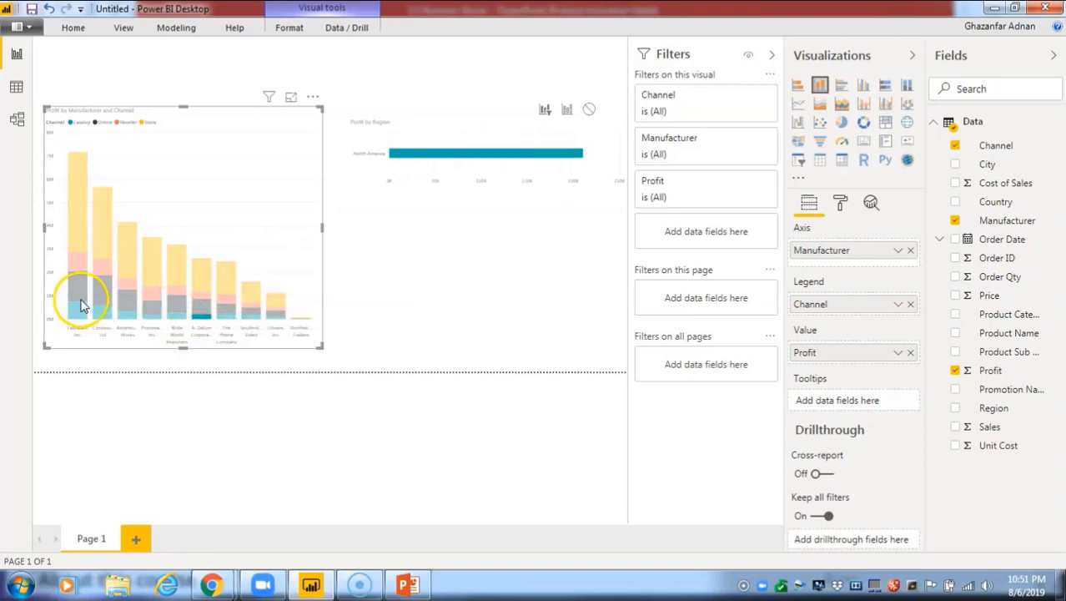
{"action": "left_click", "coordinate": [77, 287]}
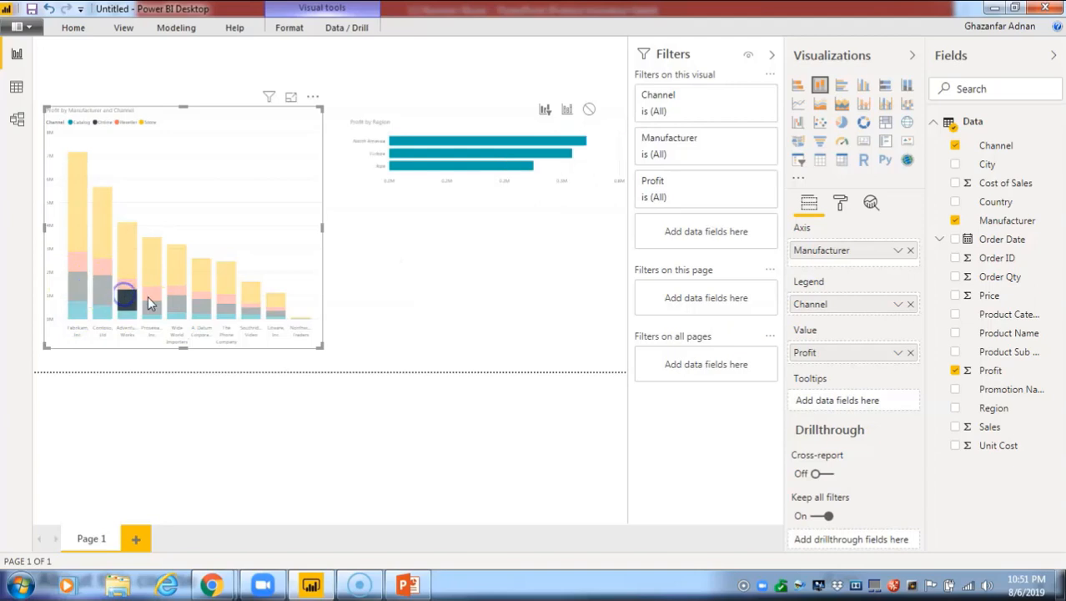
{"action": "left_click", "coordinate": [150, 305]}
{"action": "left_click", "coordinate": [152, 255]}
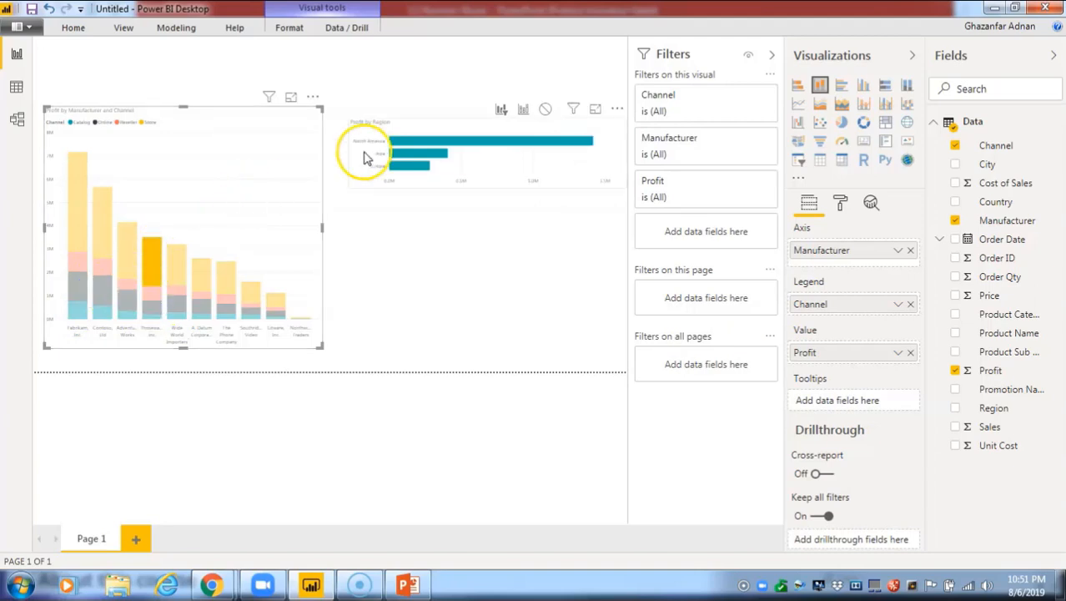
Step: Switch the column chart's interaction with the Profit by Region chart from Filter to Highlight
{"action": "left_click", "coordinate": [525, 111]}
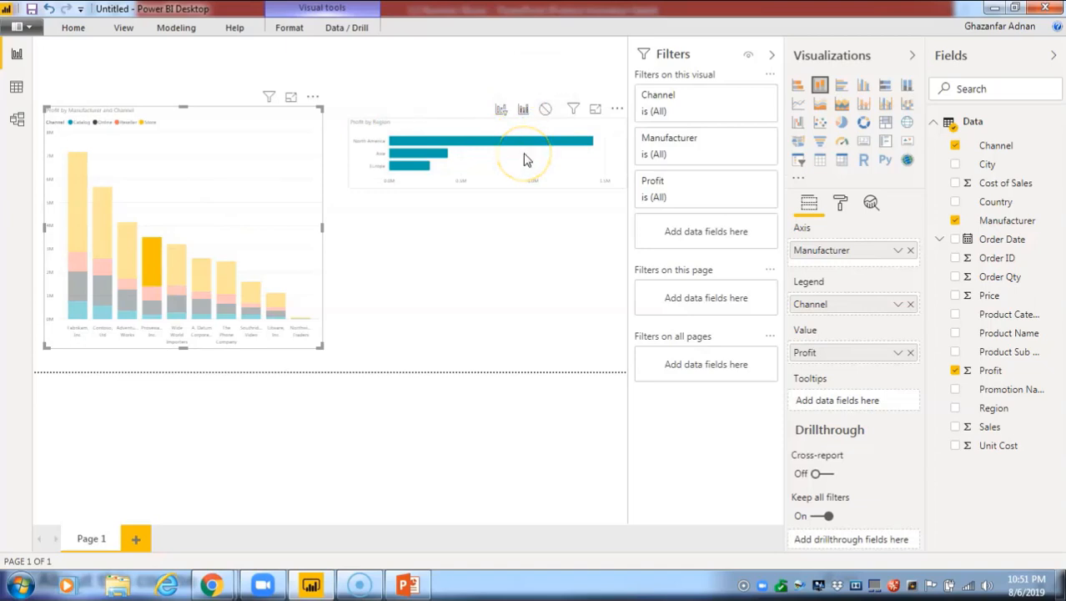
Step: Set the interaction on the Profit by Region chart to None and test the reverse direction by selecting North America
{"action": "left_click", "coordinate": [546, 111]}
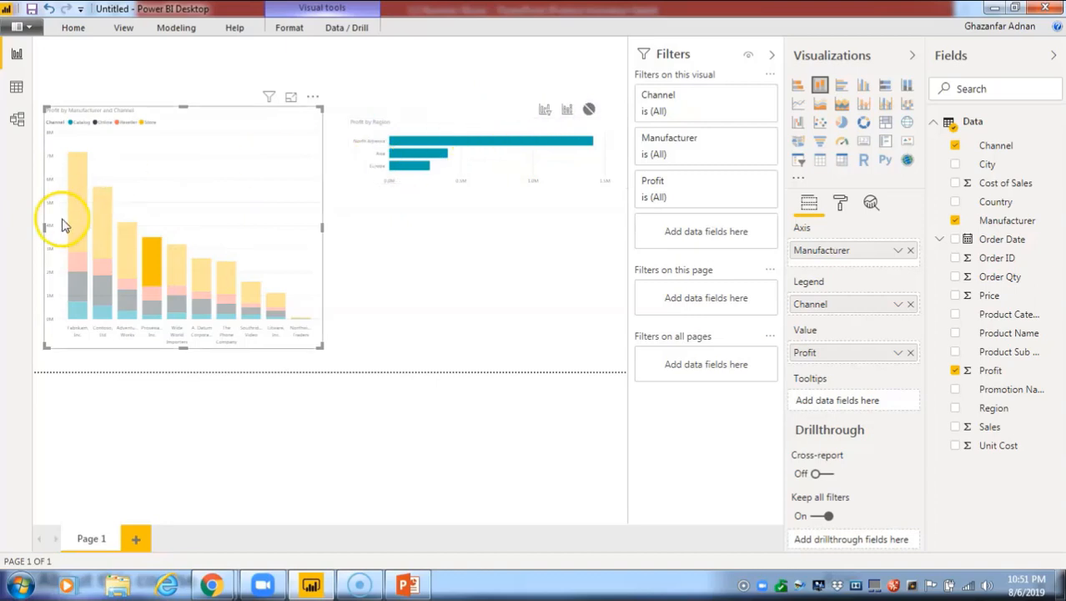
{"action": "left_click", "coordinate": [467, 163]}
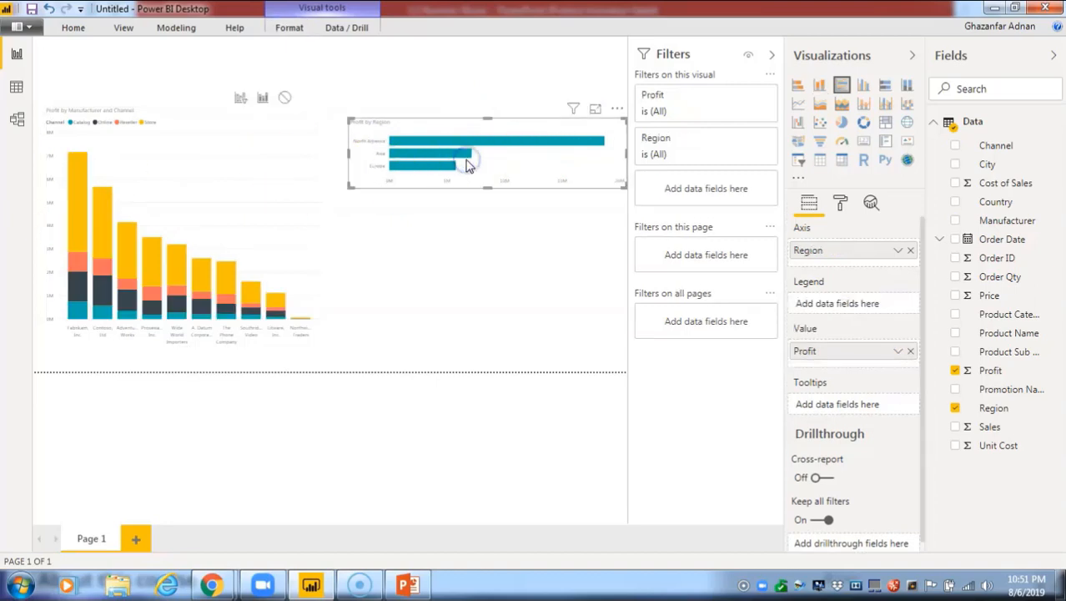
{"action": "left_click", "coordinate": [399, 144]}
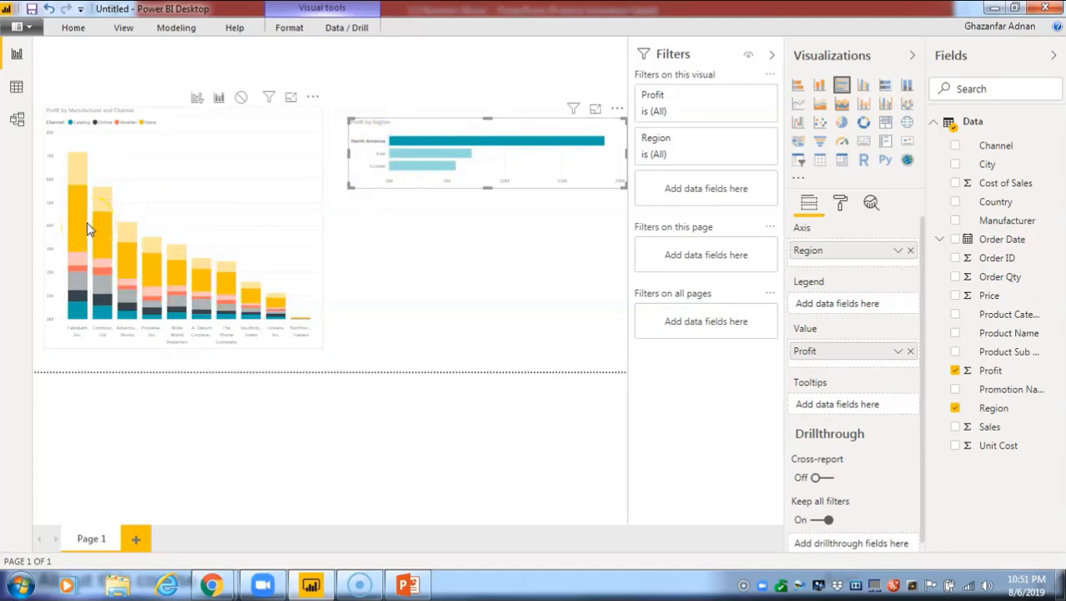
{"action": "left_click", "coordinate": [241, 97]}
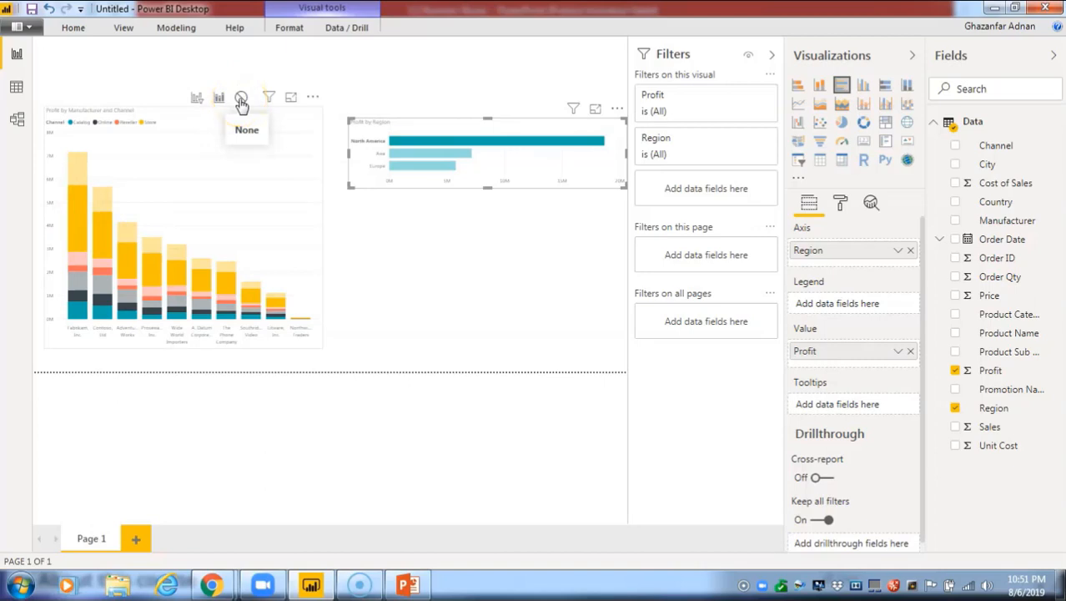
Step: Set the column chart's interaction with the Profit by Region chart back to Highlight
{"action": "left_click", "coordinate": [277, 162]}
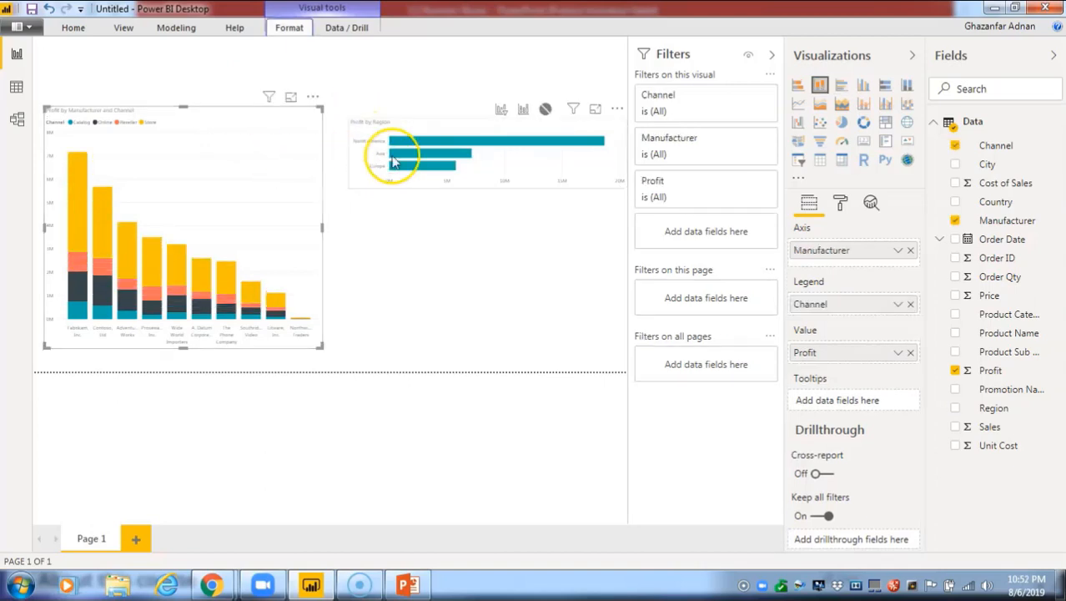
{"action": "left_click", "coordinate": [523, 111]}
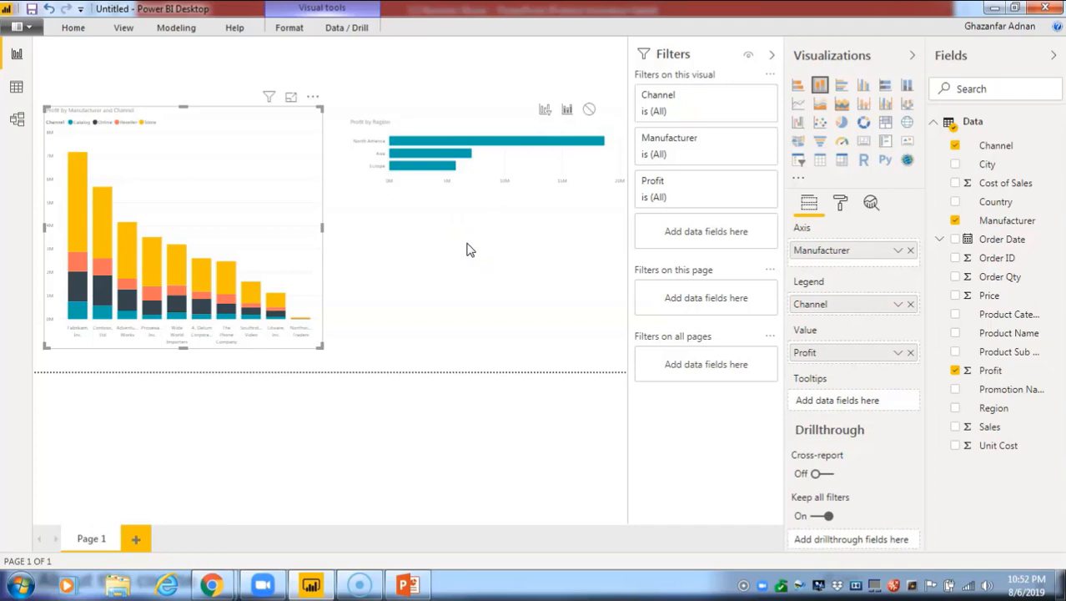
{"action": "left_click", "coordinate": [447, 240]}
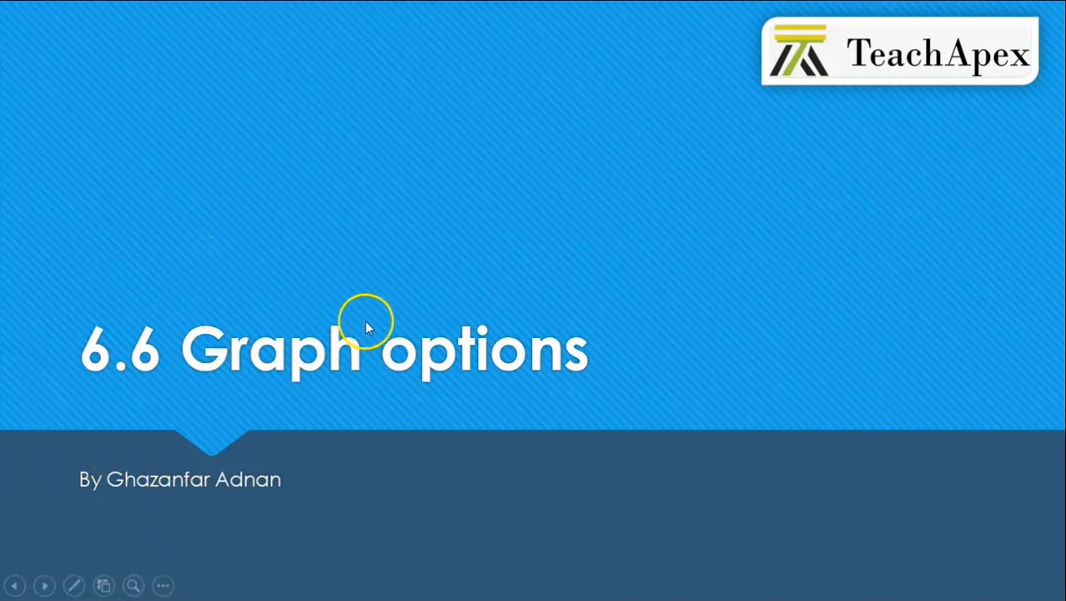
Step: Exit the slideshow, switch to Power BI Desktop and delete the Profit by Region chart
{"action": "key", "text": "Escape"}
{"action": "left_click", "coordinate": [311, 584]}
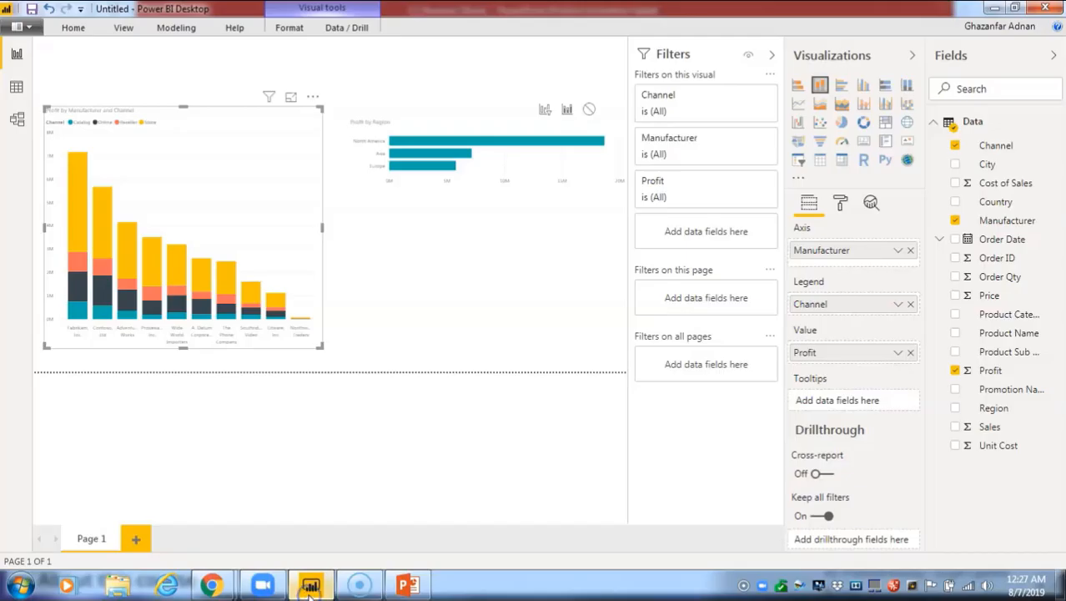
{"action": "left_click", "coordinate": [463, 152]}
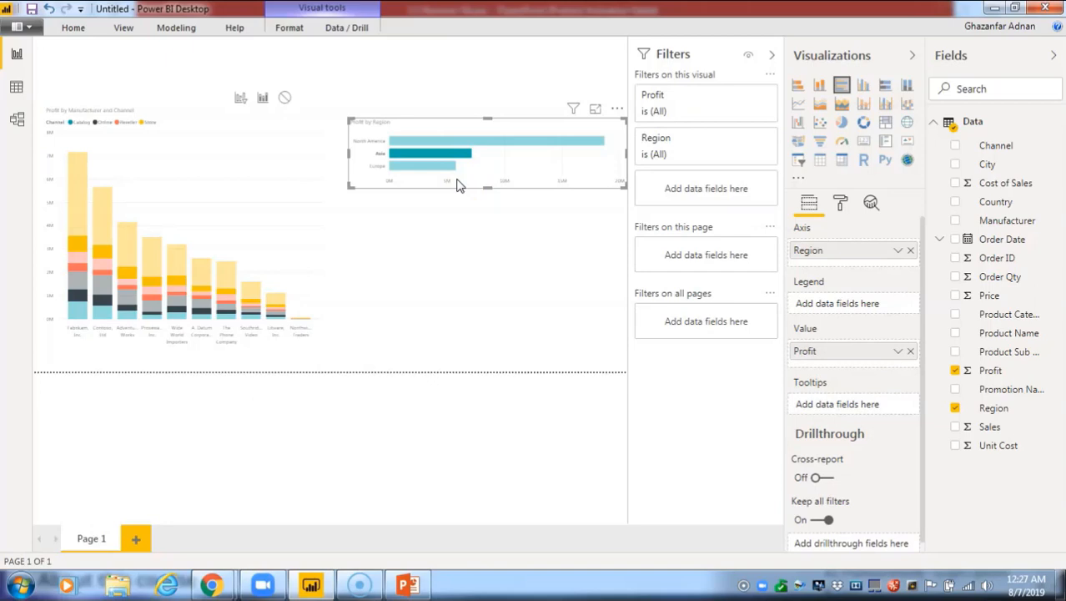
{"action": "key", "text": "Delete"}
Step: Convert the Profit by Manufacturer and Channel chart to a clustered column chart and remove Channel from its legend
{"action": "left_click_drag", "start_coordinate": [226, 171], "coordinate": [301, 178]}
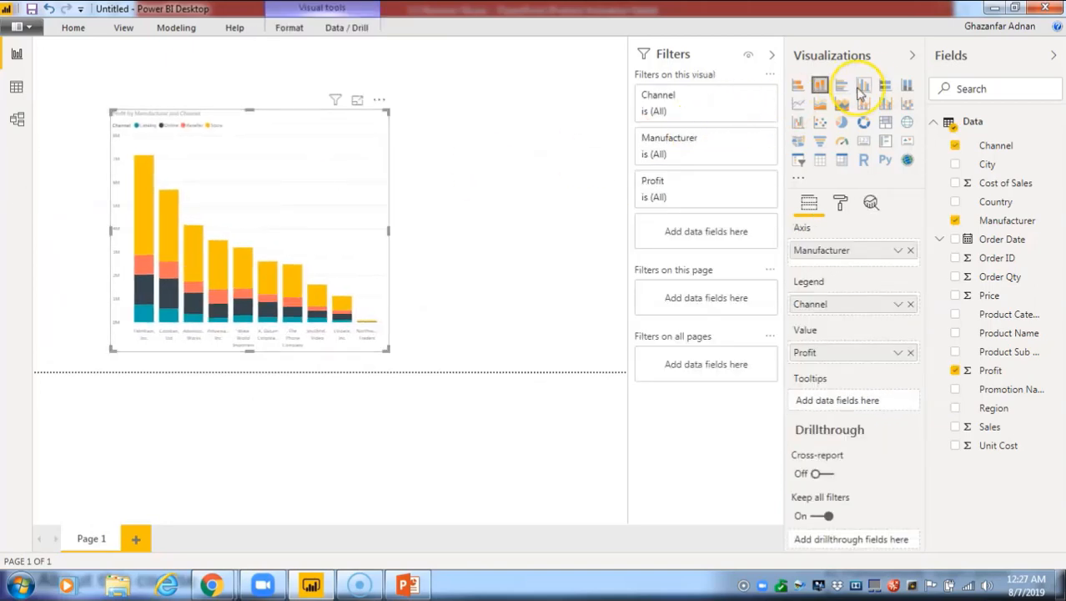
{"action": "left_click", "coordinate": [865, 87]}
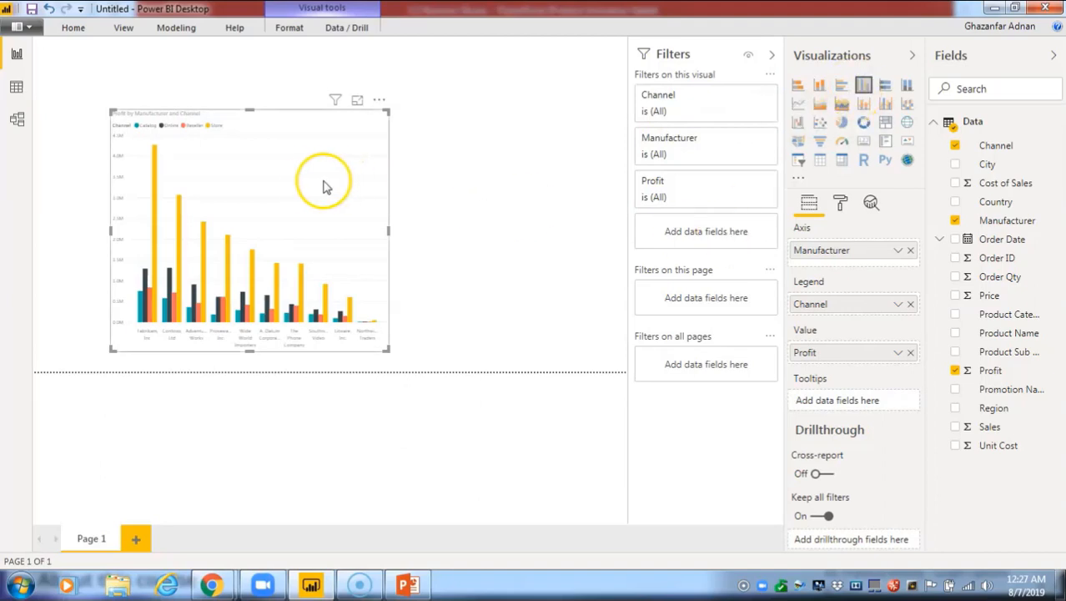
{"action": "left_click", "coordinate": [911, 304]}
{"action": "left_click_drag", "start_coordinate": [296, 198], "coordinate": [346, 179]}
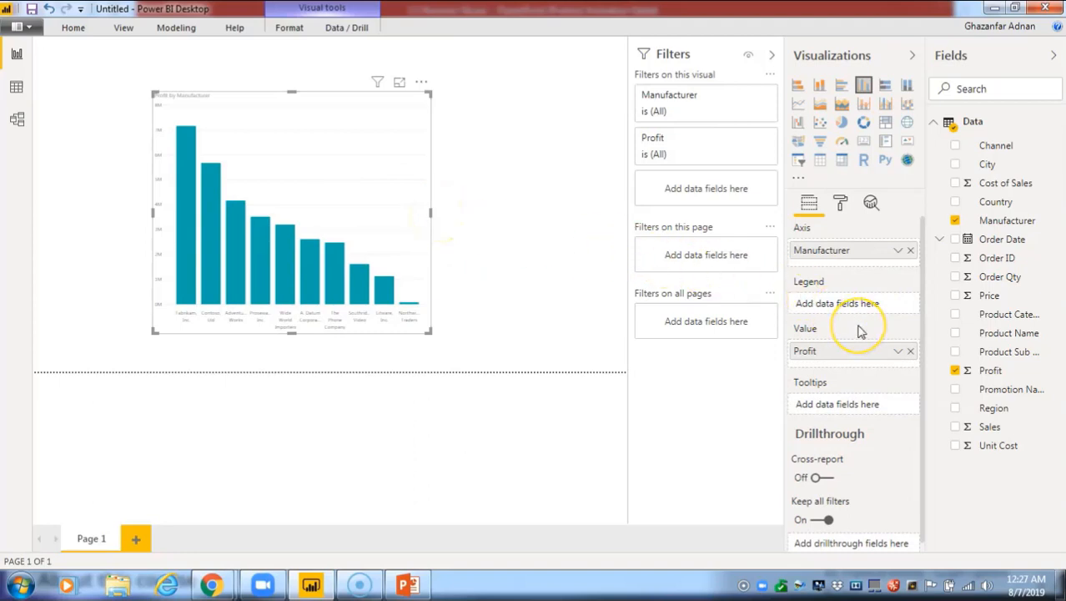
{"action": "scroll", "coordinate": [860, 332], "scroll_direction": "down", "scroll_amount": 1}
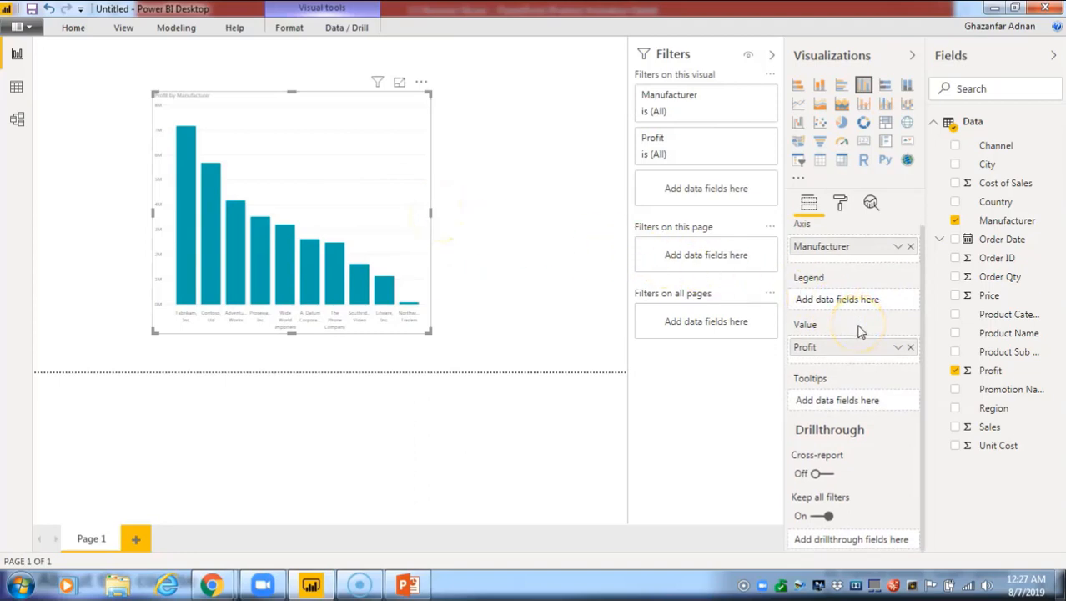
{"action": "left_click", "coordinate": [819, 85]}
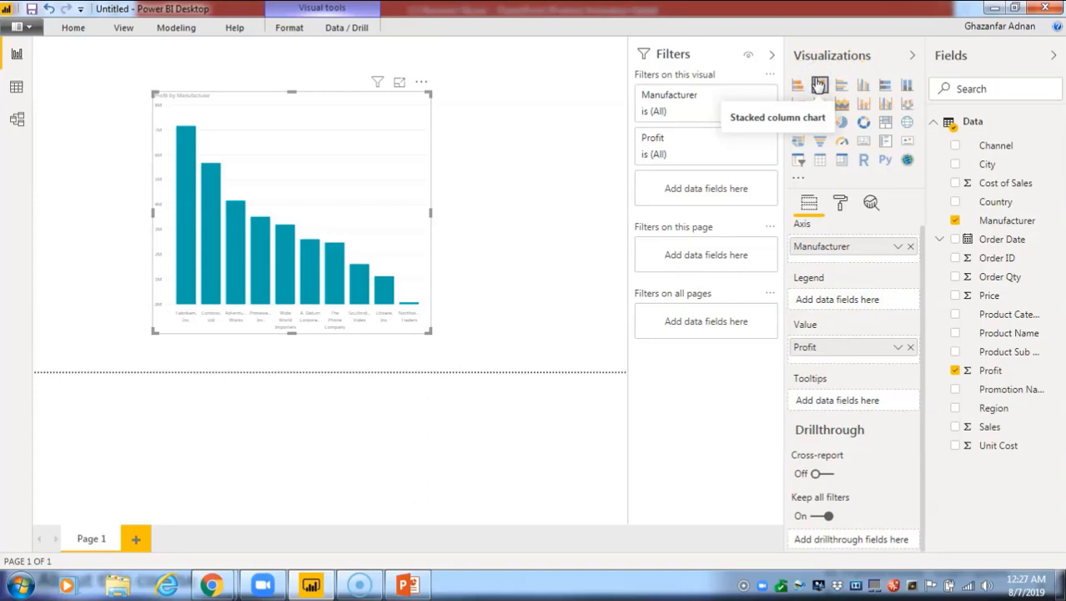
{"action": "left_click", "coordinate": [864, 85]}
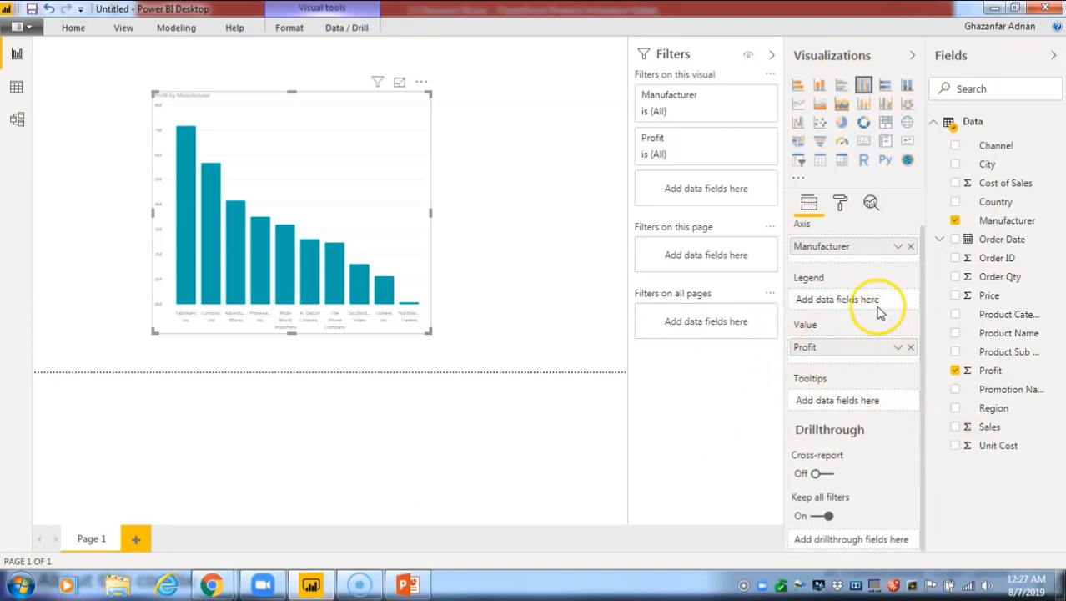
Step: Examine the chart's formatting options for data colors, X axis and Y axis
{"action": "left_click", "coordinate": [840, 203]}
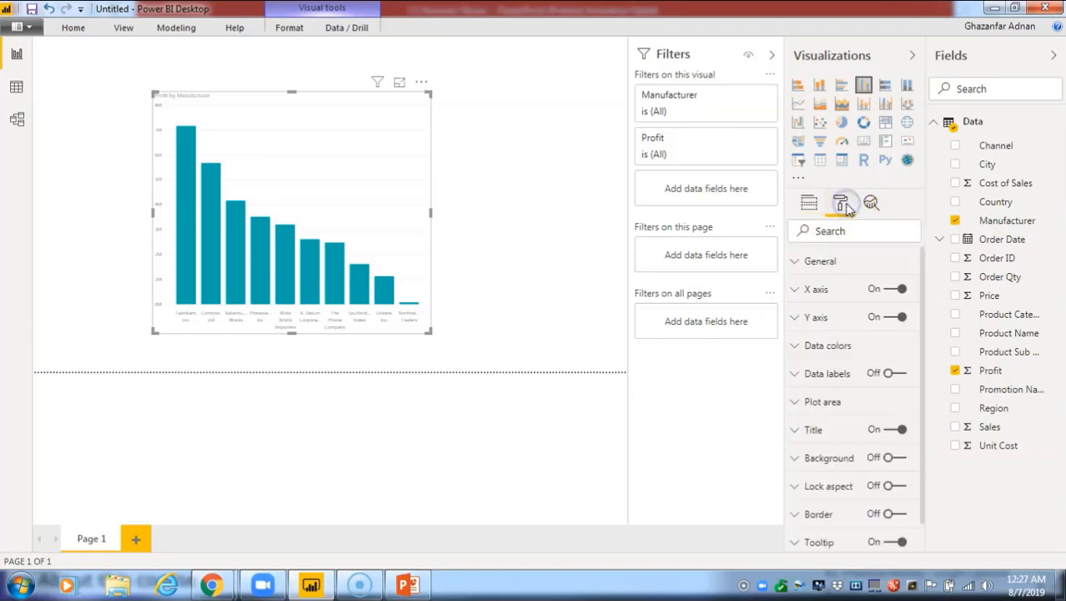
{"action": "left_click", "coordinate": [859, 346]}
{"action": "scroll", "coordinate": [859, 356], "scroll_direction": "down", "scroll_amount": 2}
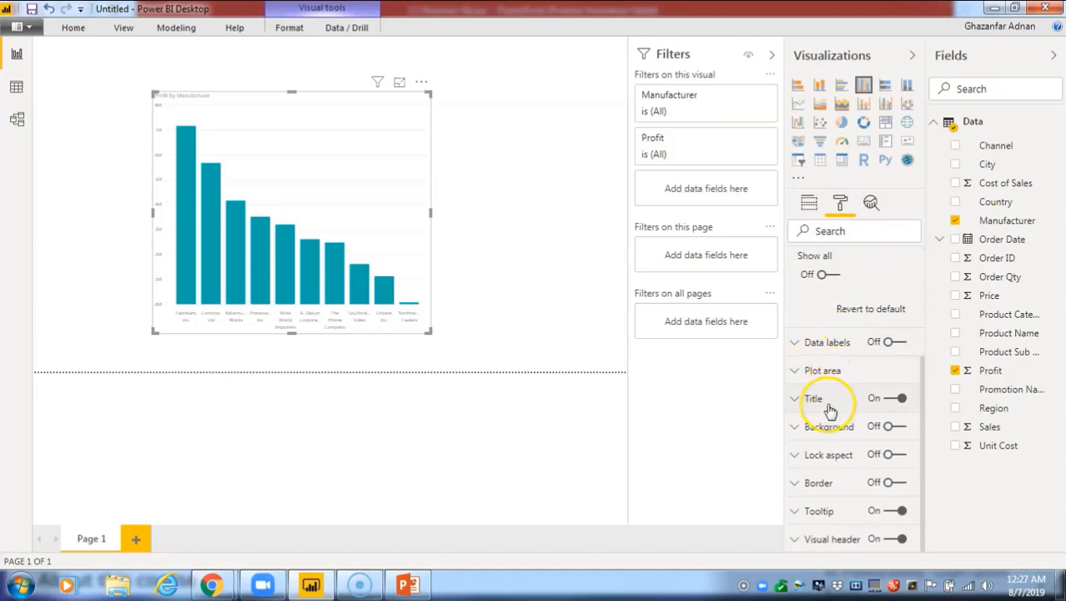
{"action": "scroll", "coordinate": [815, 354], "scroll_direction": "up", "scroll_amount": 2}
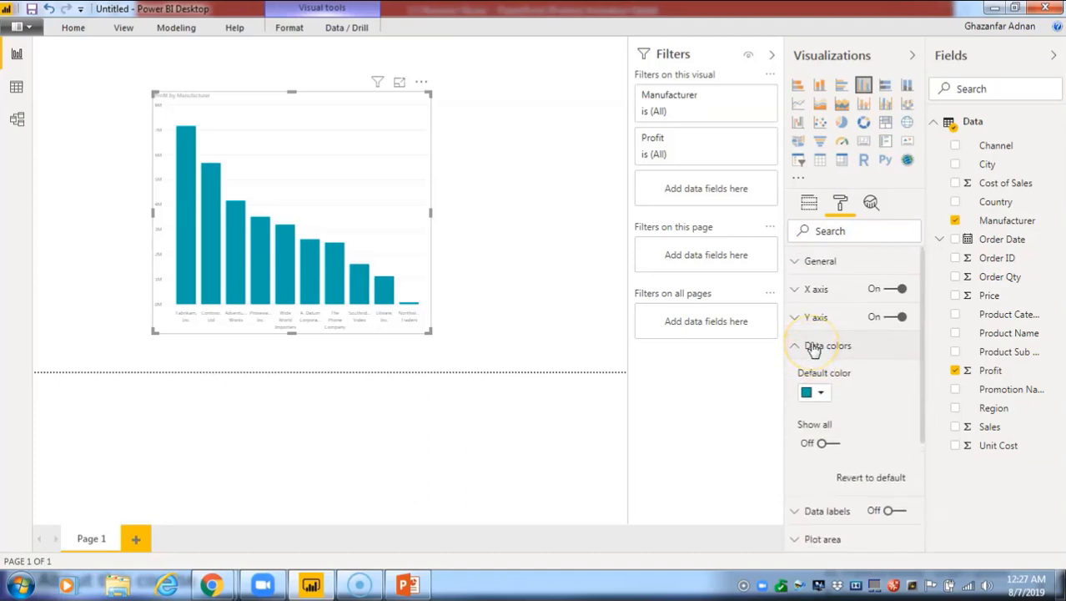
{"action": "left_click", "coordinate": [811, 286]}
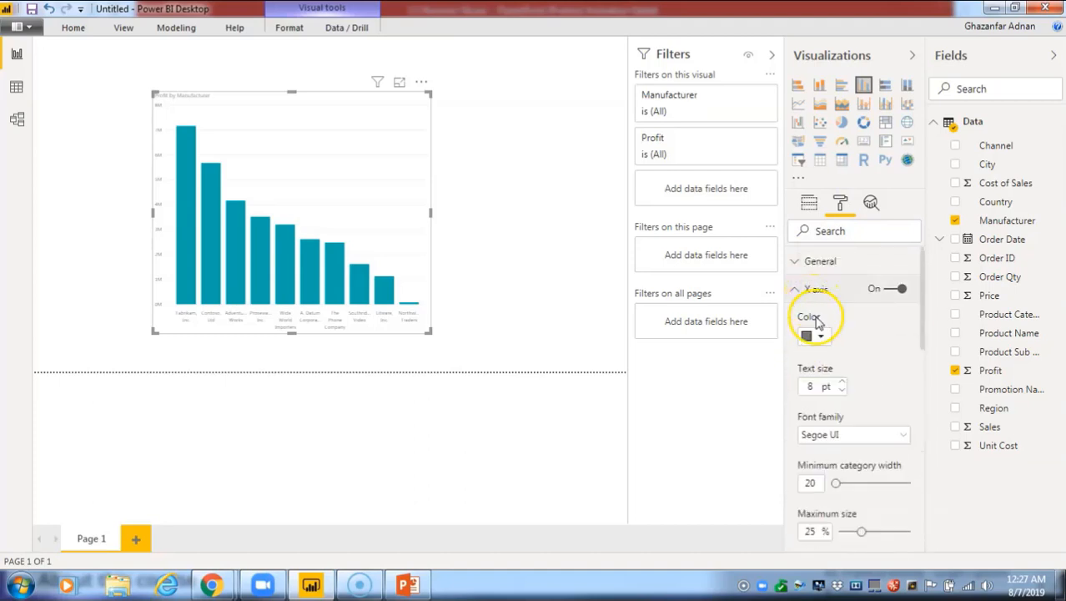
{"action": "scroll", "coordinate": [860, 409], "scroll_direction": "down", "scroll_amount": 5}
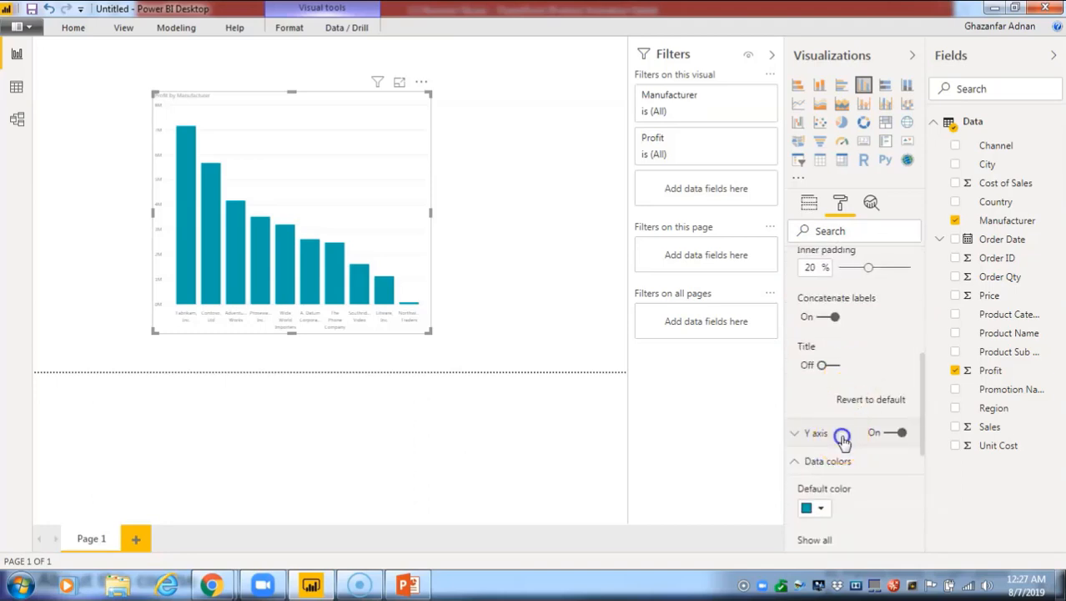
{"action": "left_click", "coordinate": [838, 433]}
{"action": "scroll", "coordinate": [838, 410], "scroll_direction": "down", "scroll_amount": 4}
{"action": "scroll", "coordinate": [838, 405], "scroll_direction": "down", "scroll_amount": 10}
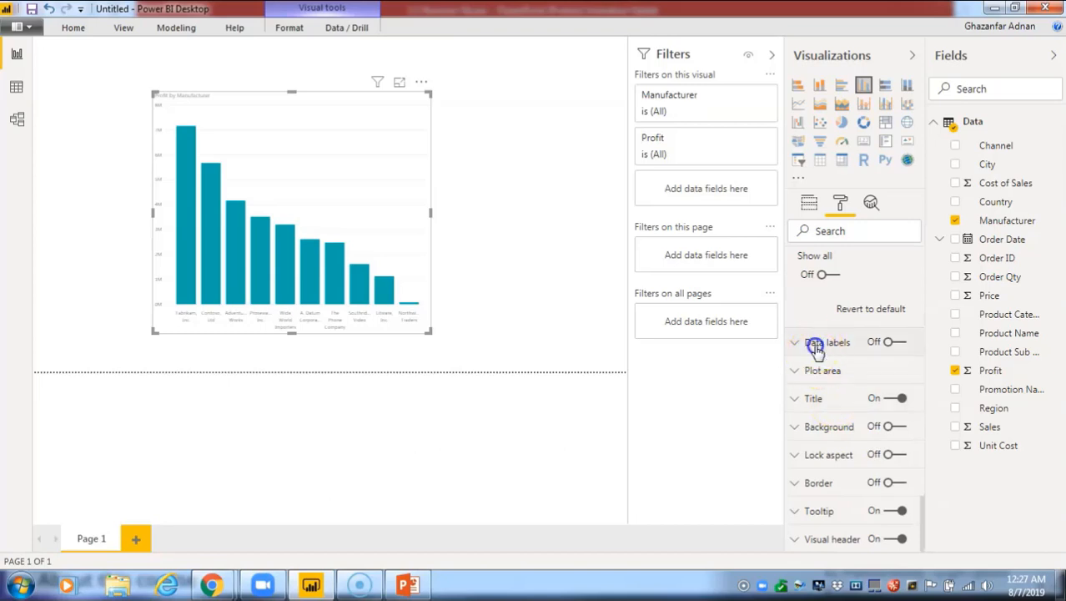
Step: Examine the chart's formatting options for data labels, plot area and title
{"action": "left_click", "coordinate": [816, 347]}
{"action": "scroll", "coordinate": [818, 351], "scroll_direction": "down", "scroll_amount": 3}
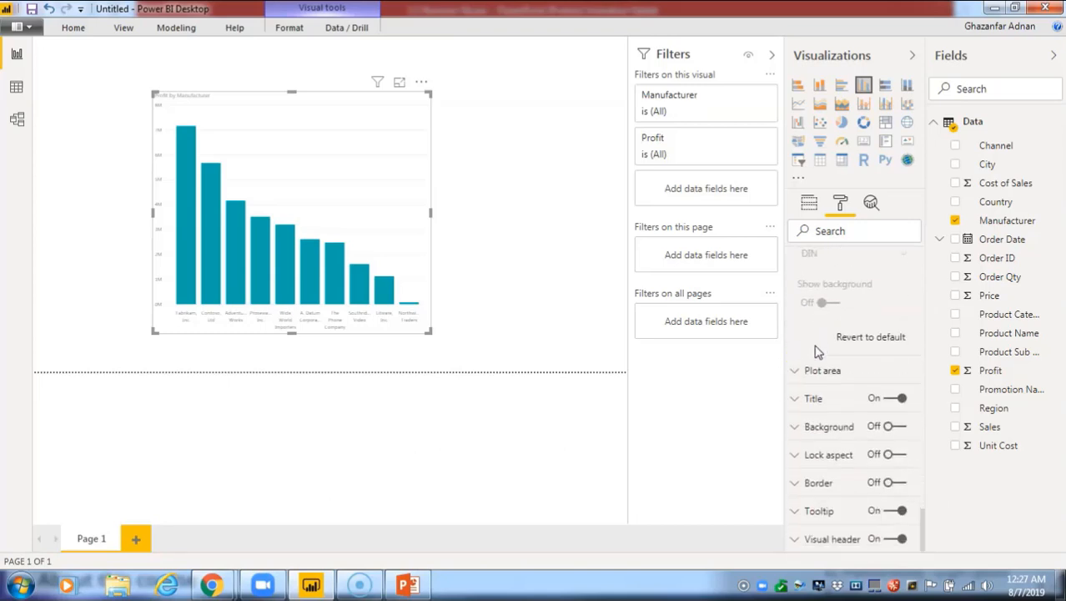
{"action": "left_click", "coordinate": [823, 373]}
{"action": "scroll", "coordinate": [821, 380], "scroll_direction": "down", "scroll_amount": 3}
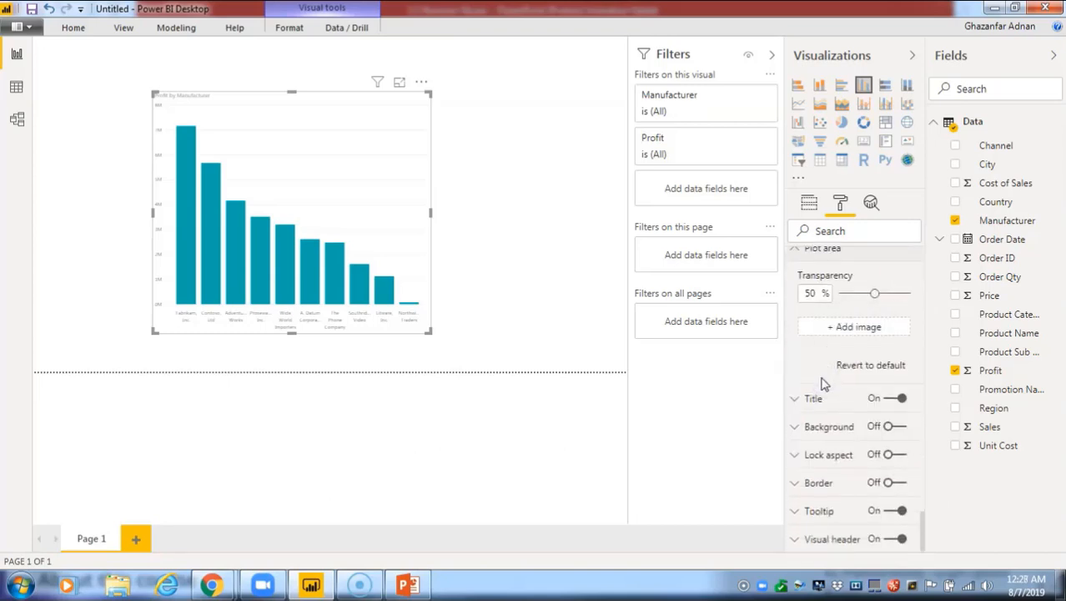
{"action": "left_click", "coordinate": [822, 398]}
{"action": "scroll", "coordinate": [822, 398], "scroll_direction": "down", "scroll_amount": 5}
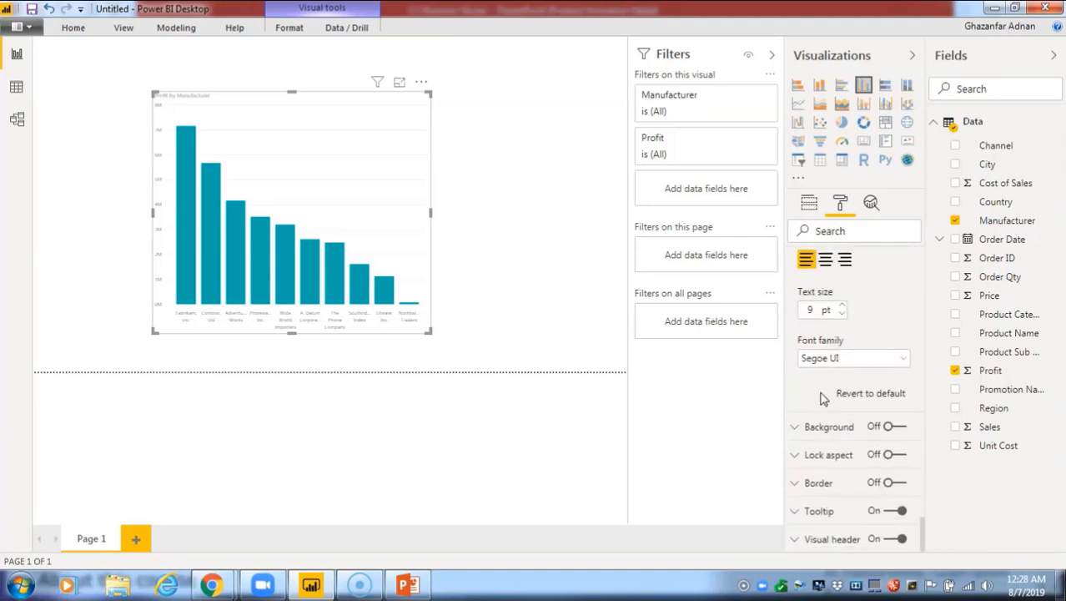
Step: Examine the chart's formatting options for background, lock aspect, border, tooltip and visual header
{"action": "left_click", "coordinate": [811, 426]}
{"action": "left_click", "coordinate": [819, 452]}
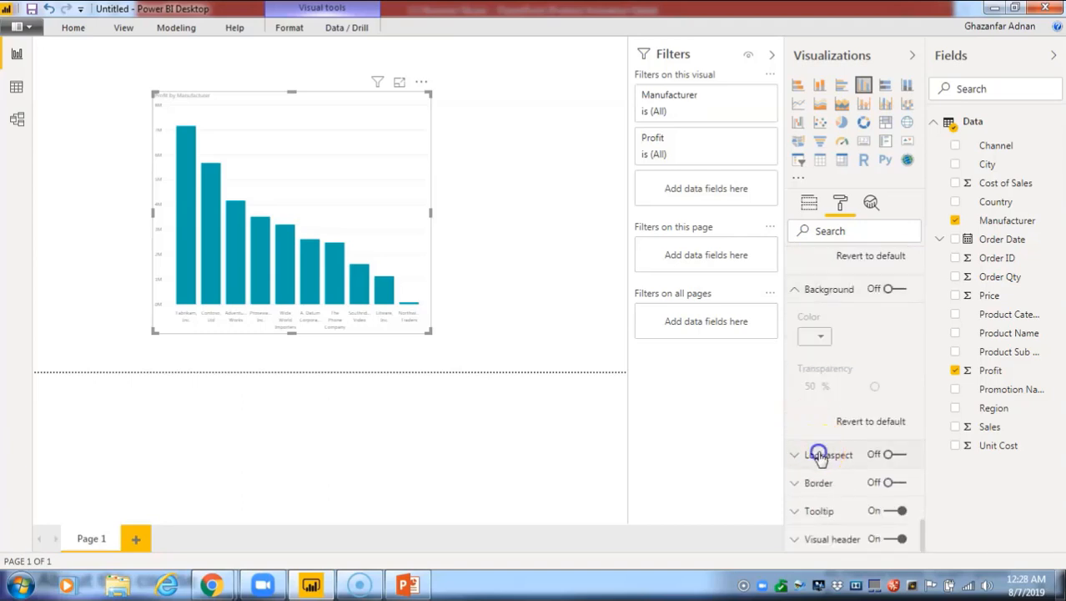
{"action": "scroll", "coordinate": [822, 454], "scroll_direction": "down", "scroll_amount": 1}
{"action": "left_click", "coordinate": [819, 484]}
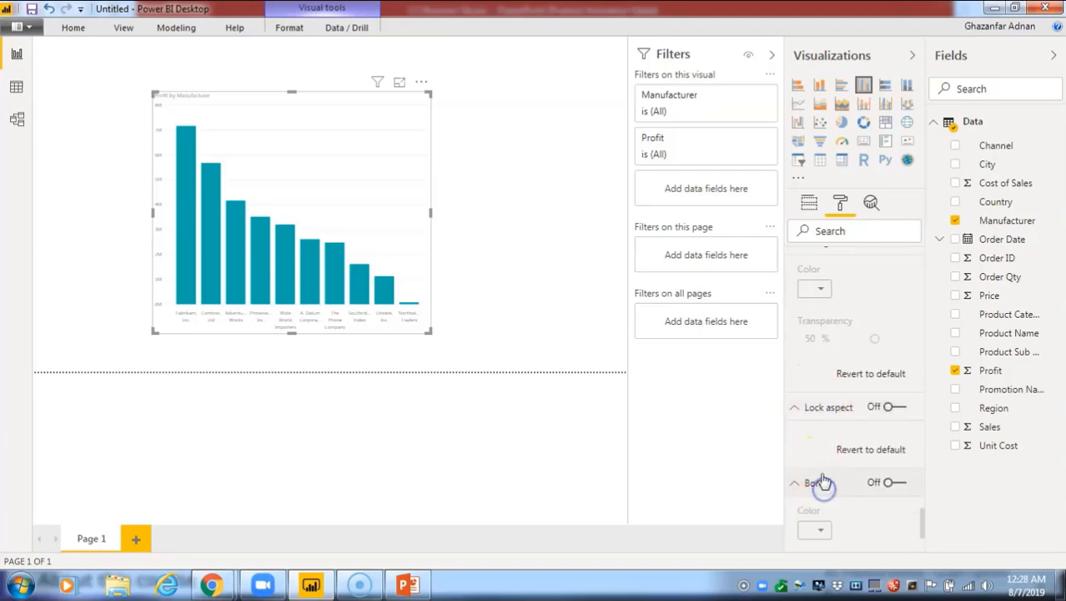
{"action": "scroll", "coordinate": [821, 475], "scroll_direction": "down", "scroll_amount": 3}
{"action": "left_click", "coordinate": [821, 512]}
{"action": "scroll", "coordinate": [826, 515], "scroll_direction": "down", "scroll_amount": 3}
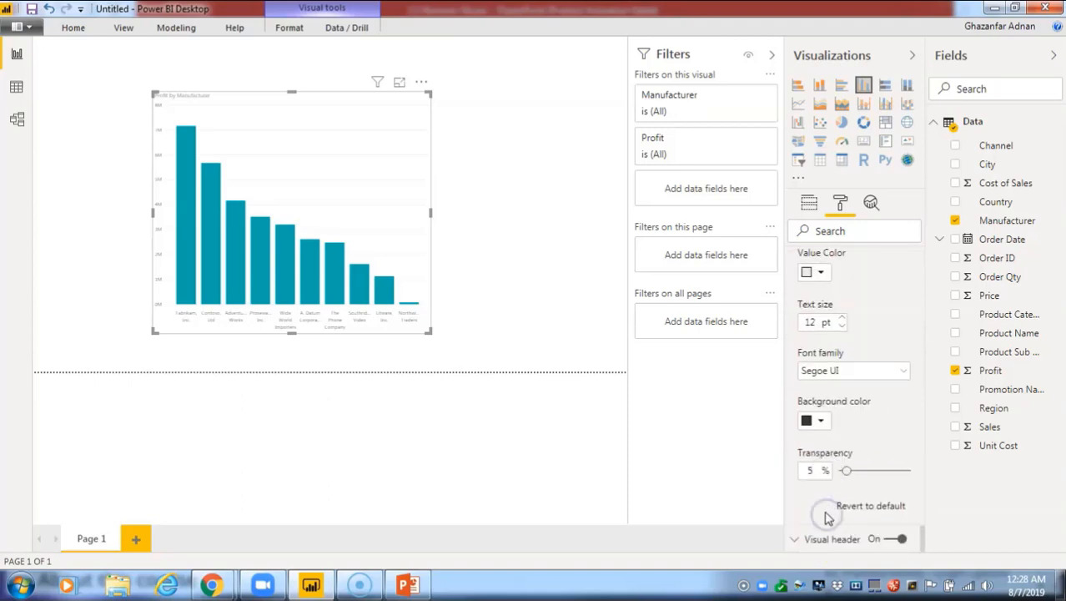
{"action": "left_click", "coordinate": [828, 541]}
{"action": "scroll", "coordinate": [823, 492], "scroll_direction": "up", "scroll_amount": 10}
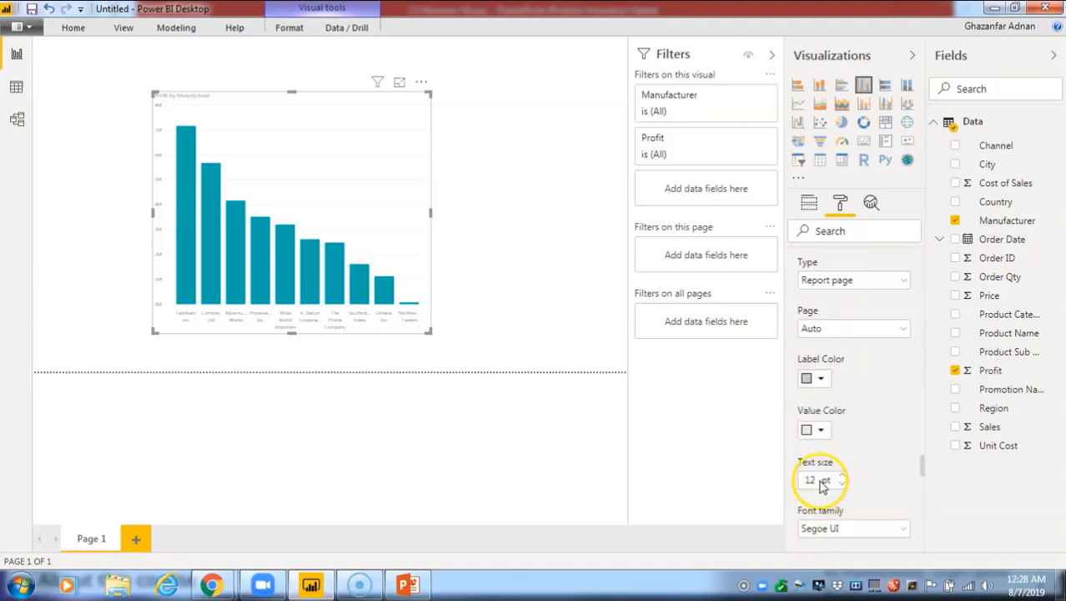
{"action": "scroll", "coordinate": [824, 456], "scroll_direction": "up", "scroll_amount": 10}
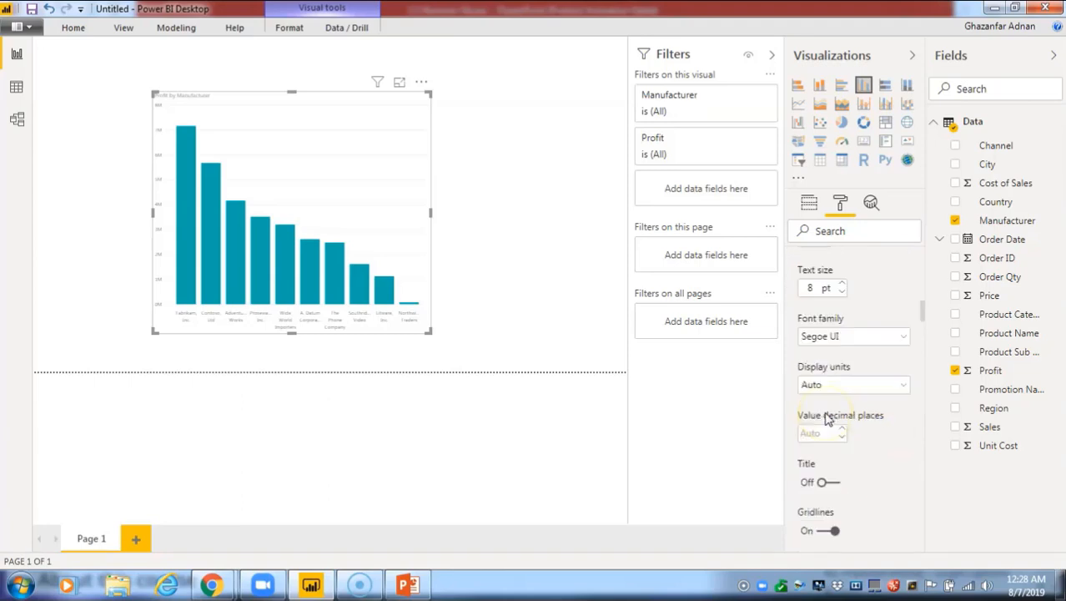
{"action": "scroll", "coordinate": [826, 419], "scroll_direction": "up", "scroll_amount": 5}
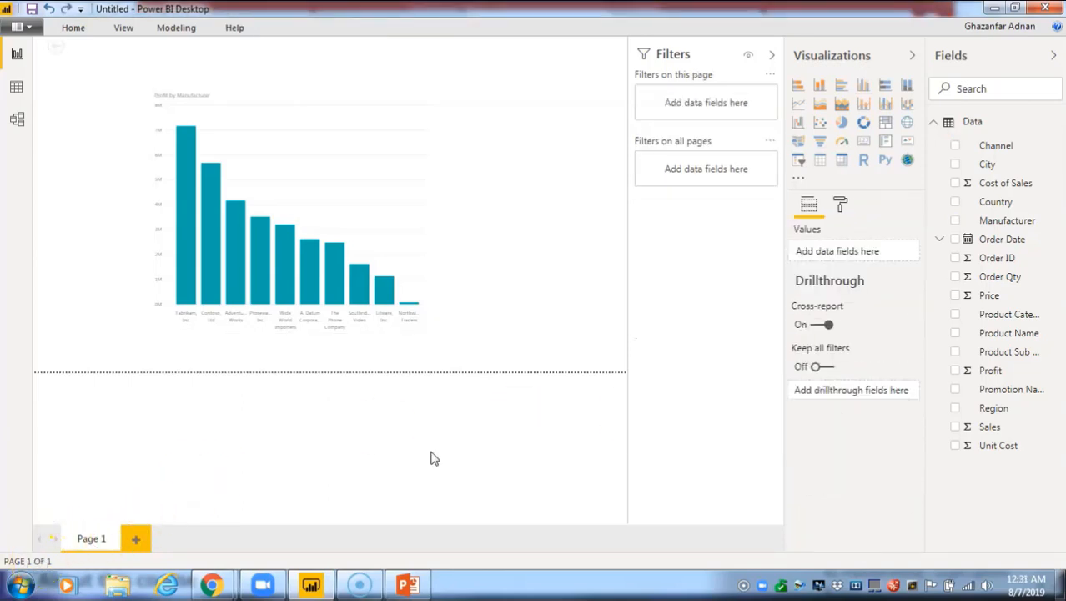
Step: Open the conditional formatting settings for the default data color of the Profit by Manufacturer chart
{"action": "left_click", "coordinate": [839, 204]}
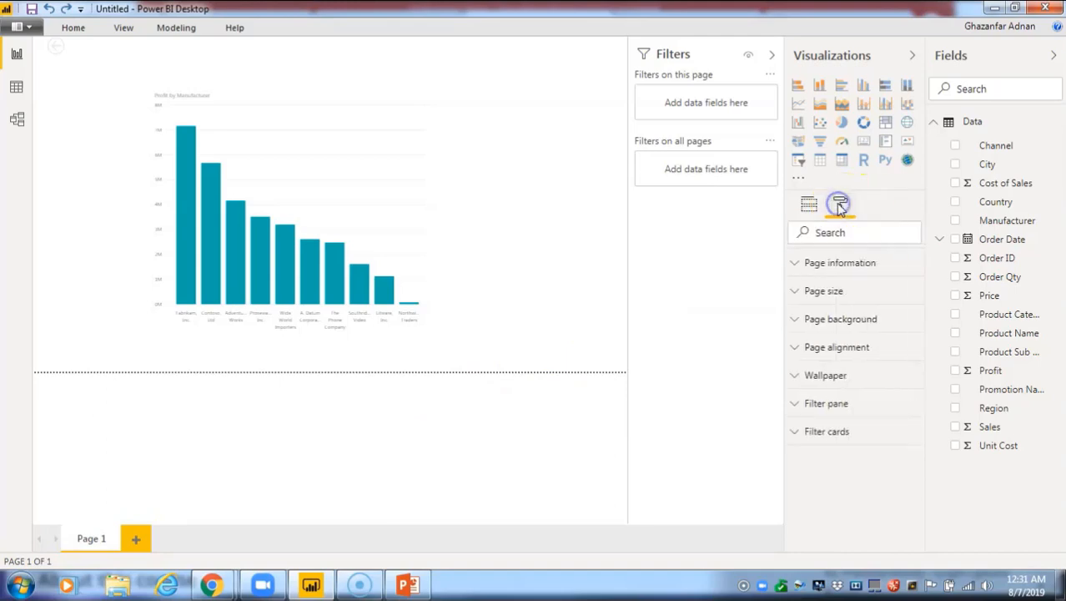
{"action": "left_click", "coordinate": [282, 216]}
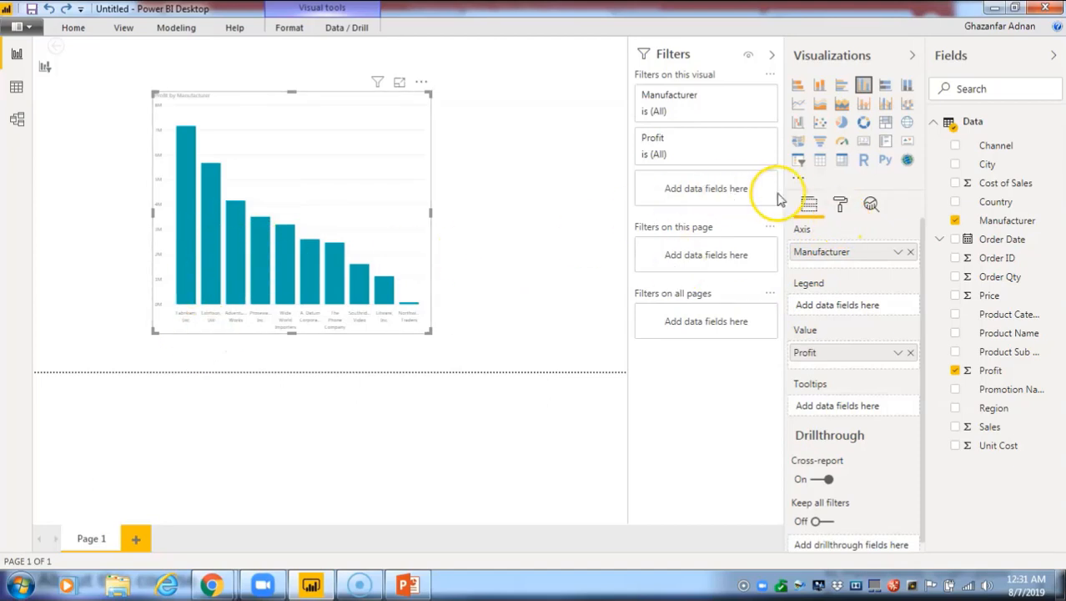
{"action": "left_click", "coordinate": [846, 197]}
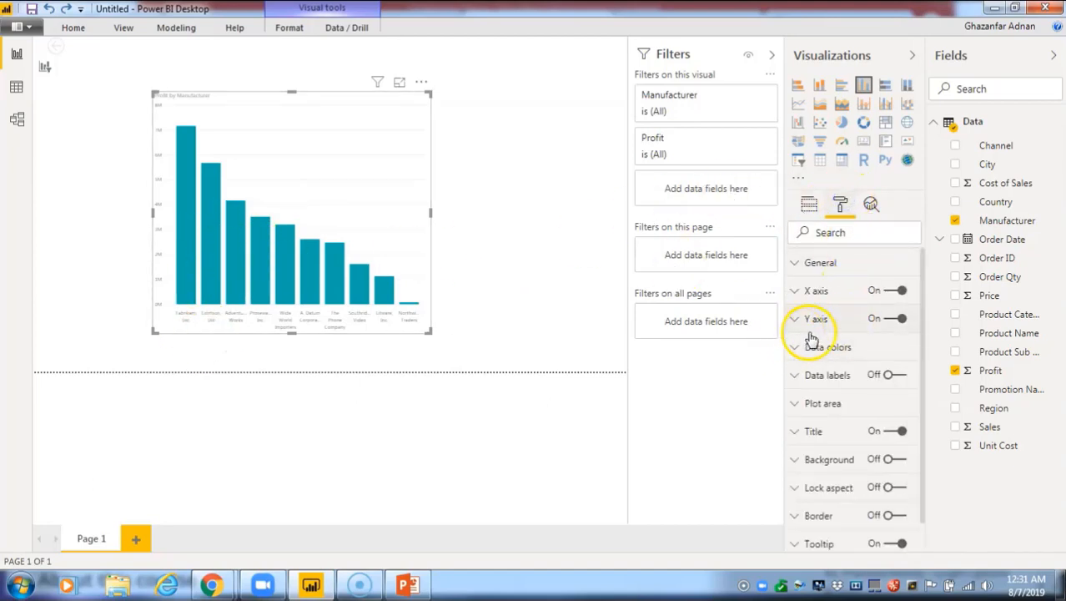
{"action": "left_click", "coordinate": [819, 348]}
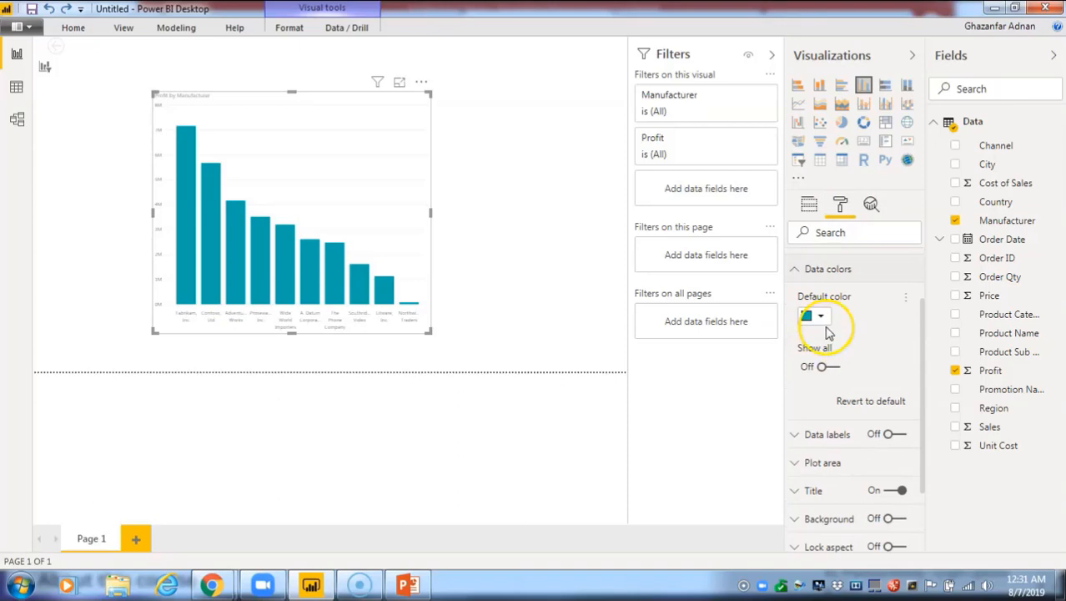
{"action": "left_click", "coordinate": [903, 301]}
{"action": "left_click", "coordinate": [913, 307]}
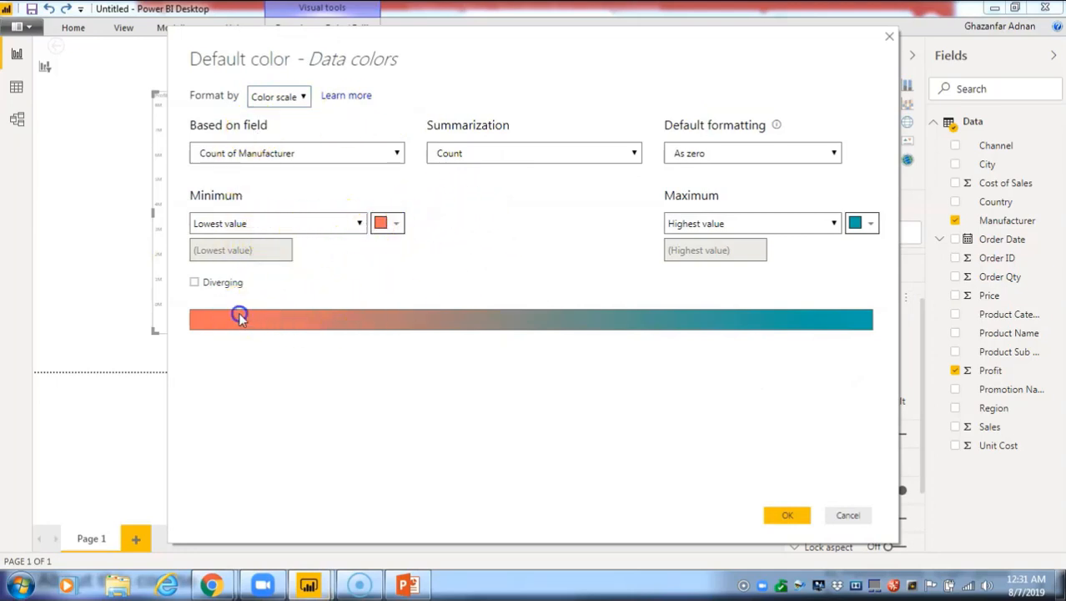
{"action": "left_click", "coordinate": [208, 284]}
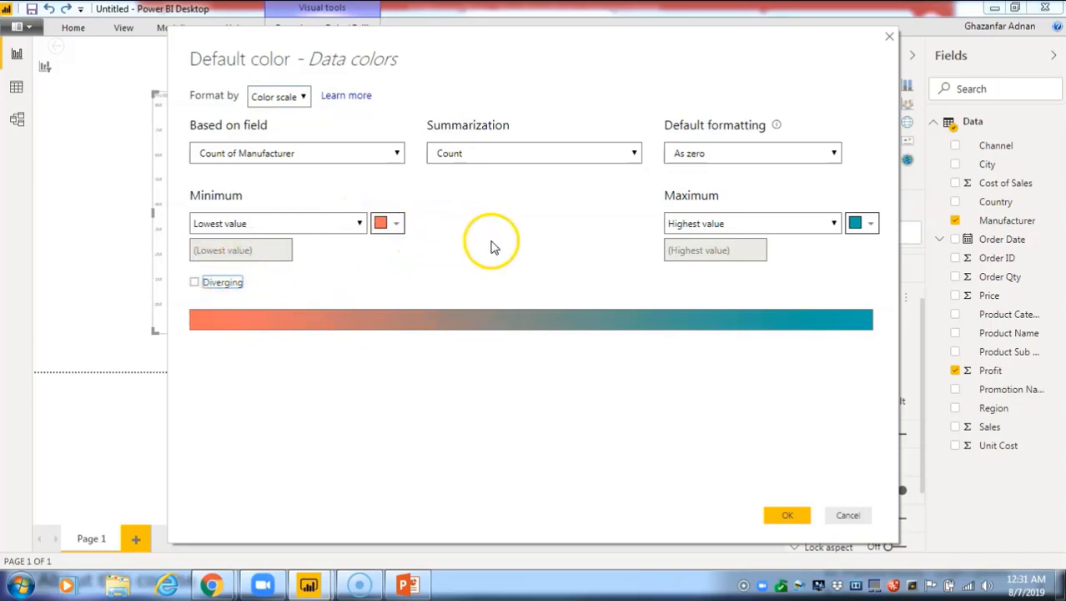
Step: Apply a color scale based on count of Manufacturer, with teal for the lowest value and dark teal for the highest
{"action": "left_click", "coordinate": [390, 223]}
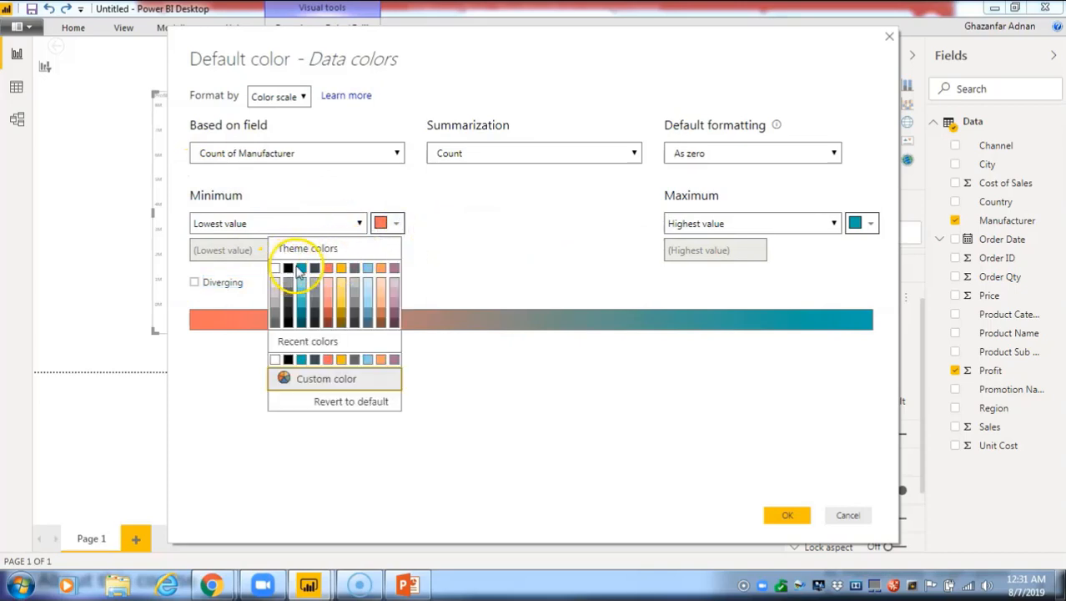
{"action": "left_click", "coordinate": [301, 268]}
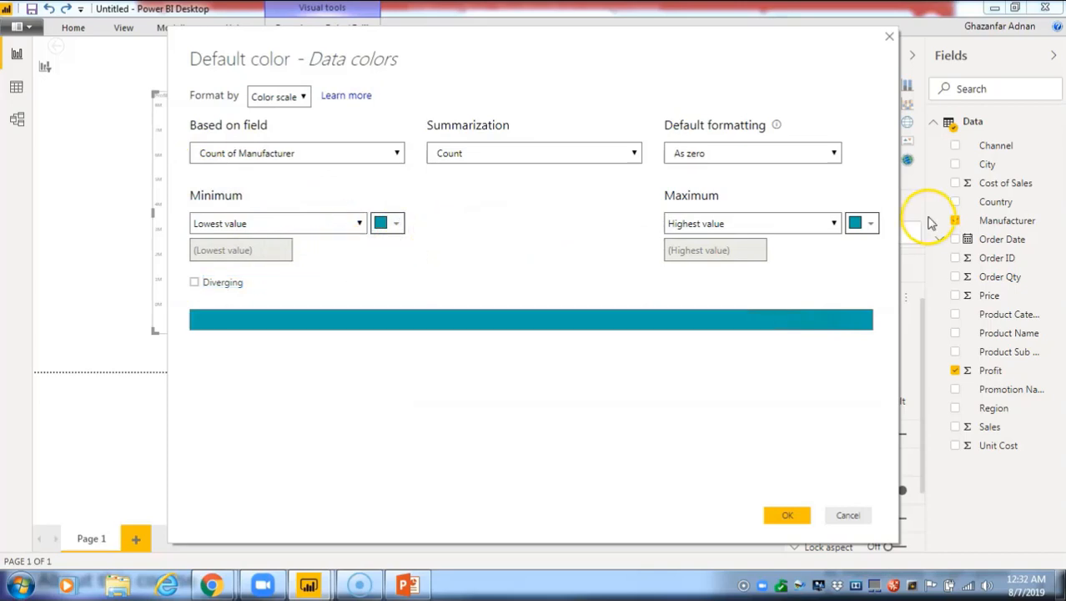
{"action": "left_click", "coordinate": [874, 223]}
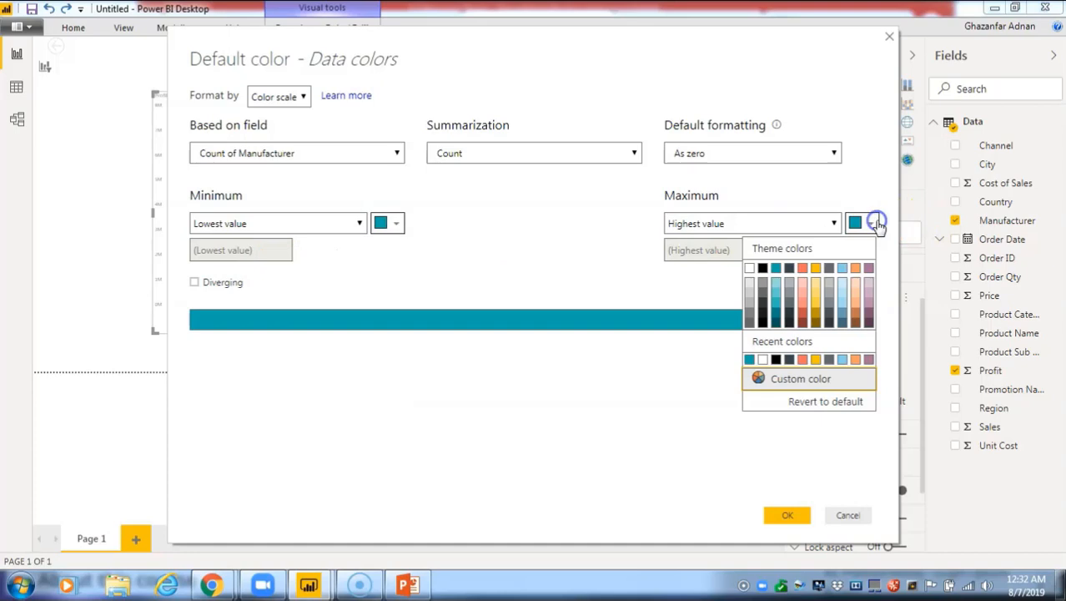
{"action": "left_click", "coordinate": [776, 320]}
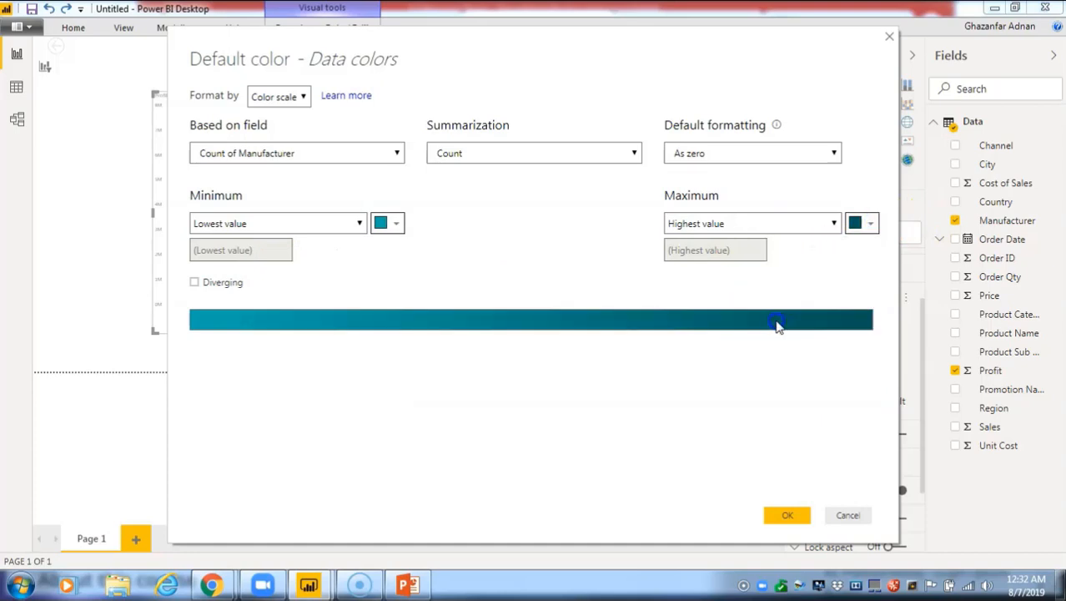
{"action": "left_click", "coordinate": [786, 514]}
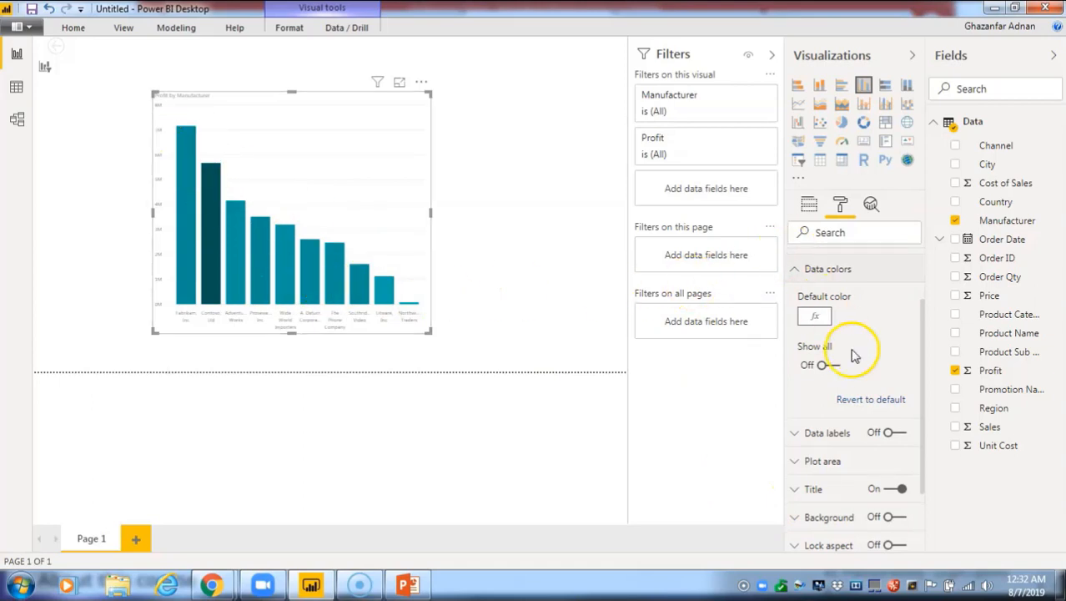
Step: Revert the chart's default data color to its original formatting
{"action": "scroll", "coordinate": [853, 353], "scroll_direction": "up", "scroll_amount": 2}
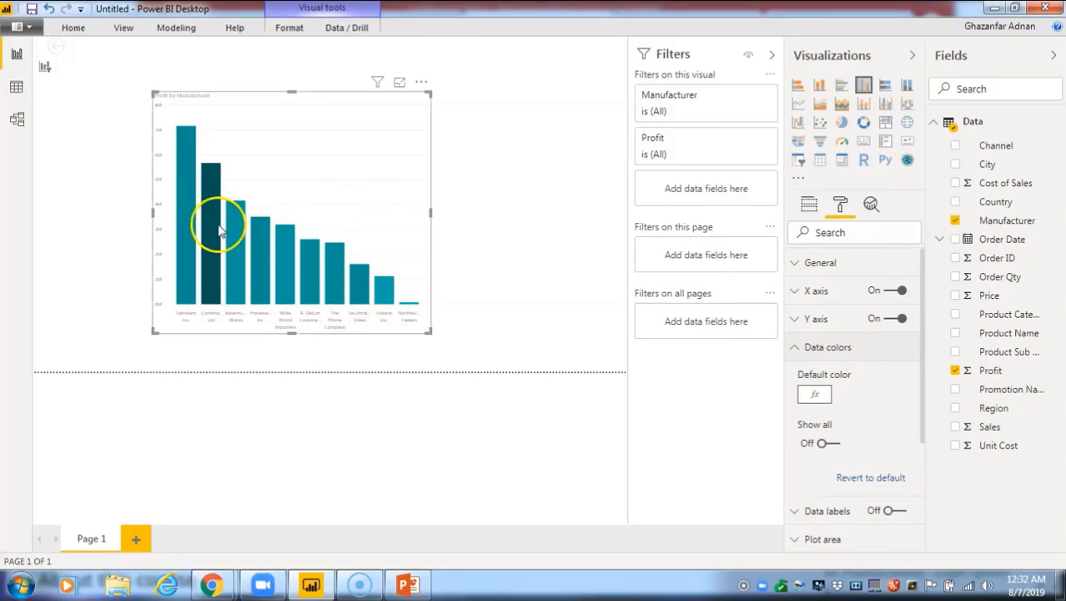
{"action": "scroll", "coordinate": [859, 399], "scroll_direction": "down", "scroll_amount": 4}
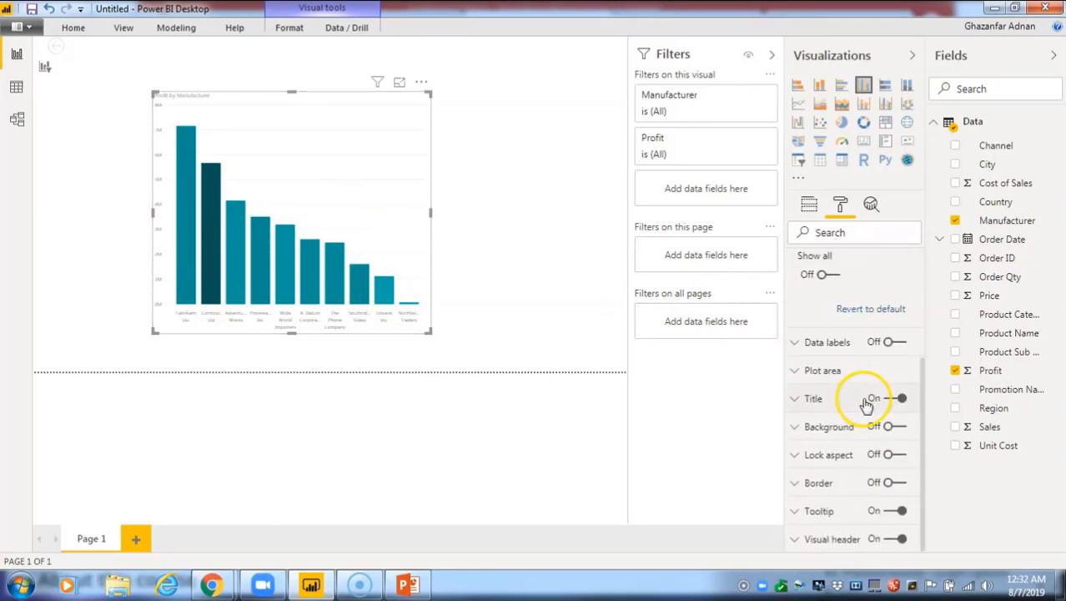
{"action": "scroll", "coordinate": [865, 400], "scroll_direction": "up", "scroll_amount": 4}
{"action": "scroll", "coordinate": [868, 382], "scroll_direction": "up", "scroll_amount": 1}
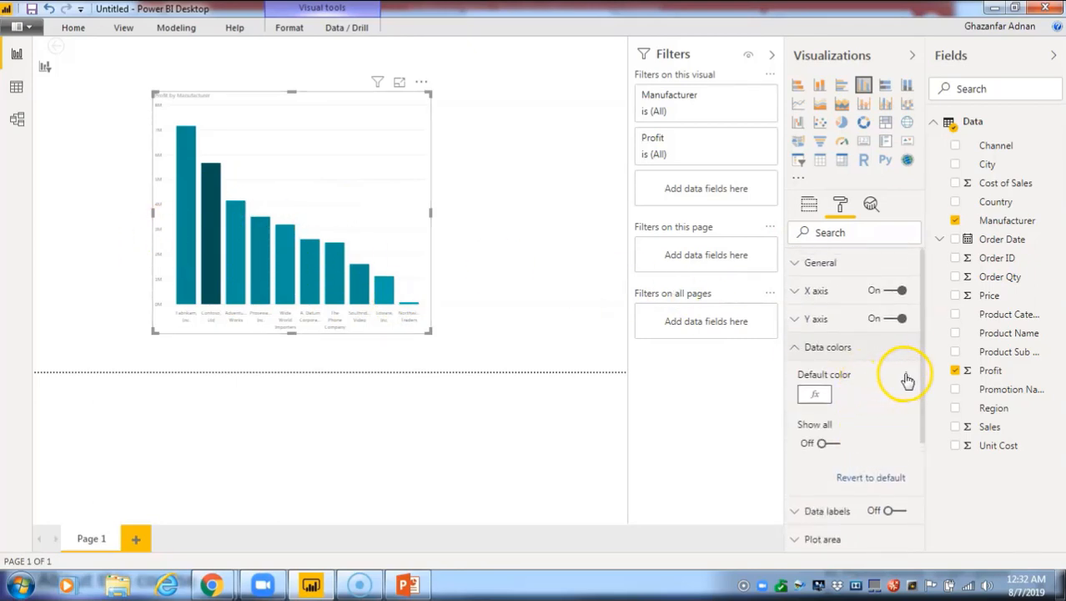
{"action": "left_click", "coordinate": [908, 377]}
{"action": "left_click", "coordinate": [917, 401]}
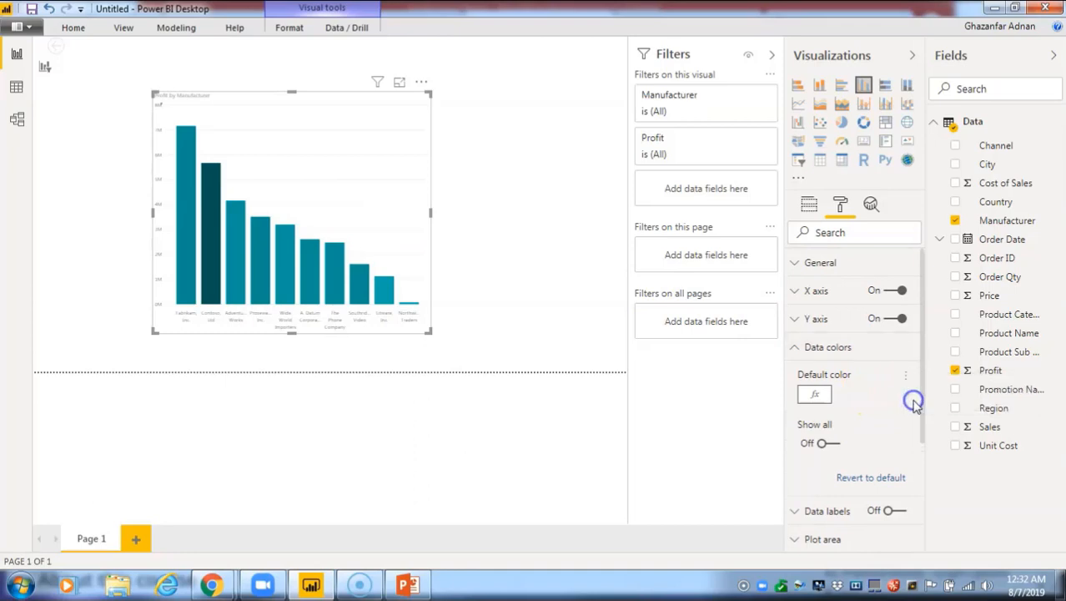
Step: Apply conditional formatting to the bars' default color as a color scale based on the Profit field with Sum summarization
{"action": "scroll", "coordinate": [826, 359], "scroll_direction": "down", "scroll_amount": 4}
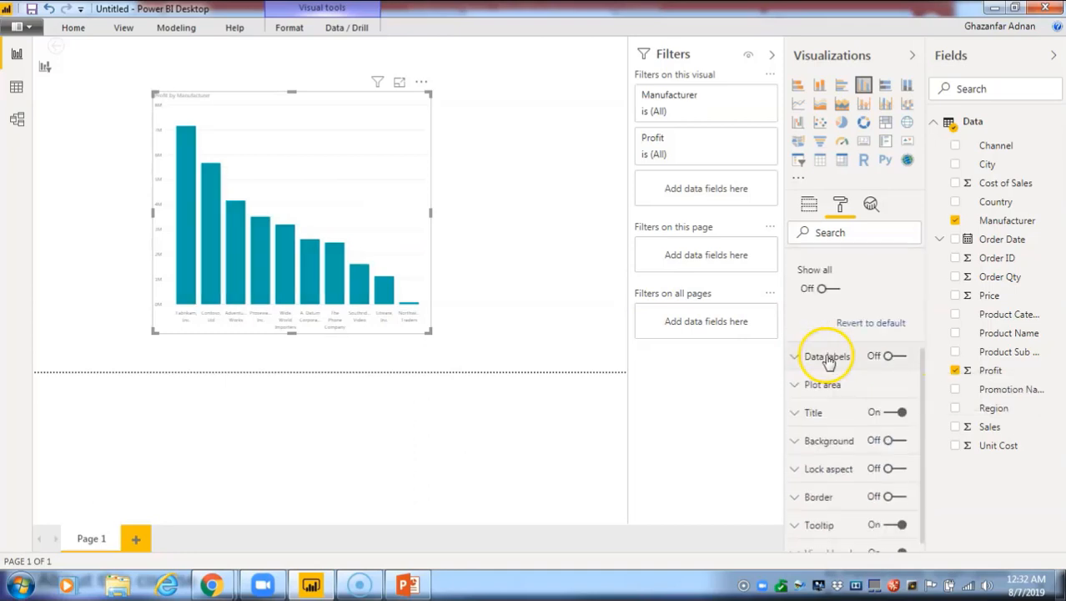
{"action": "scroll", "coordinate": [835, 342], "scroll_direction": "up", "scroll_amount": 4}
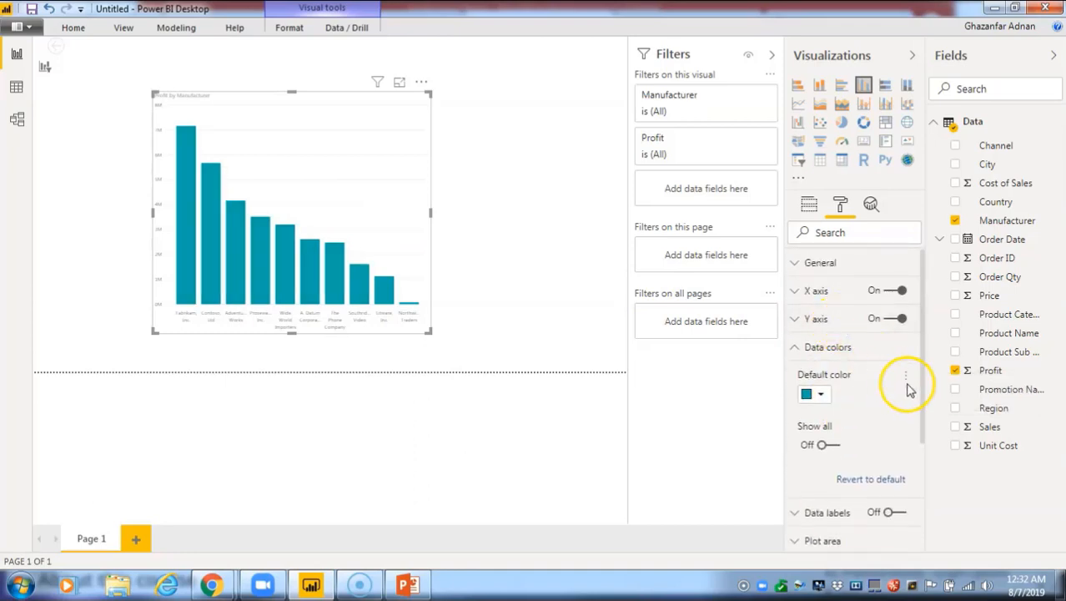
{"action": "left_click", "coordinate": [916, 387]}
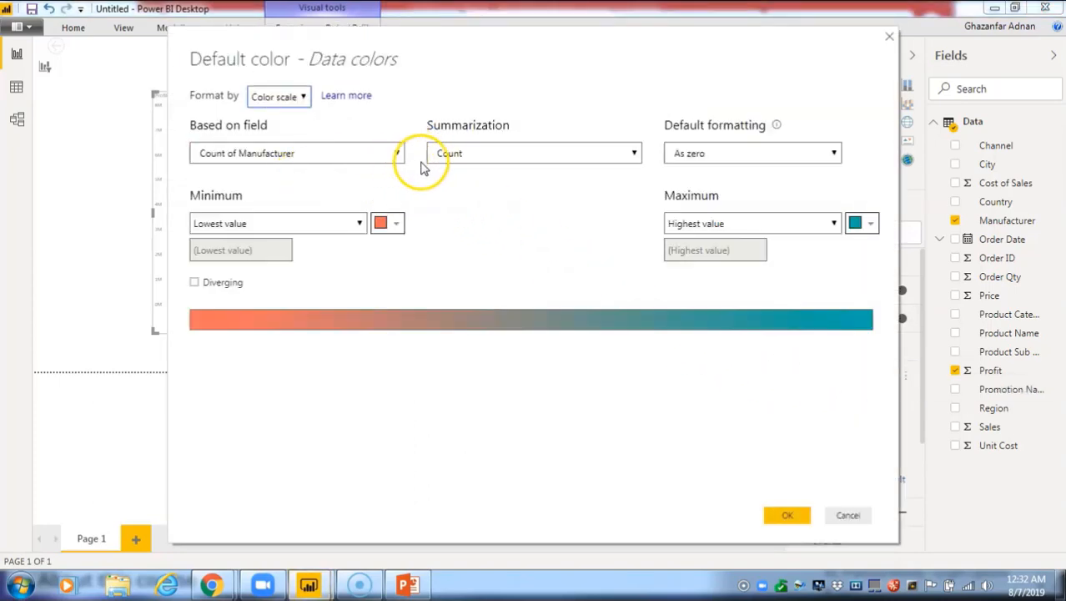
{"action": "left_click", "coordinate": [635, 156]}
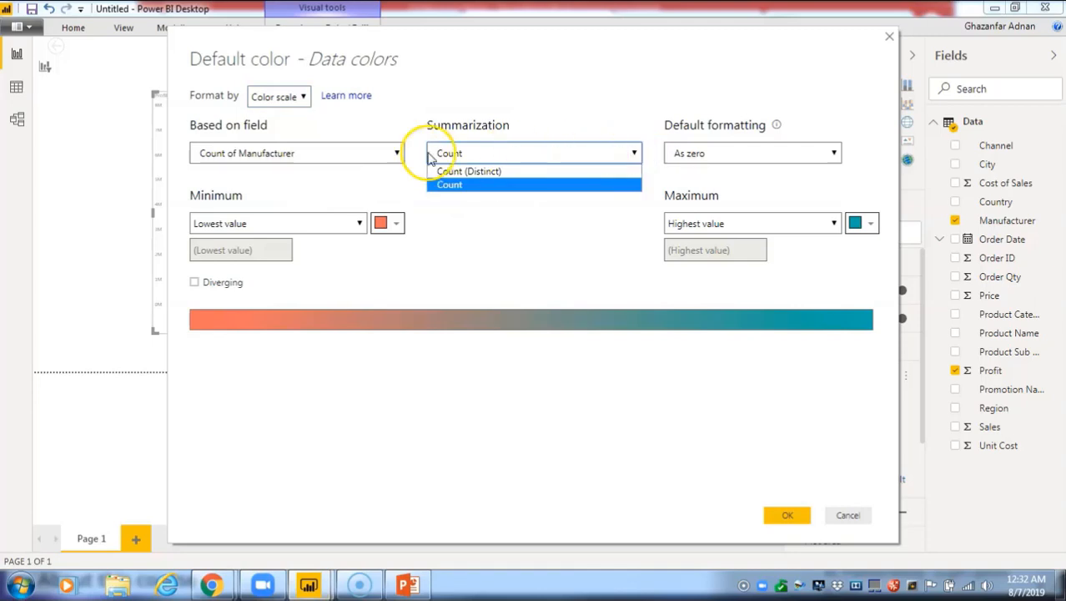
{"action": "left_click", "coordinate": [378, 155]}
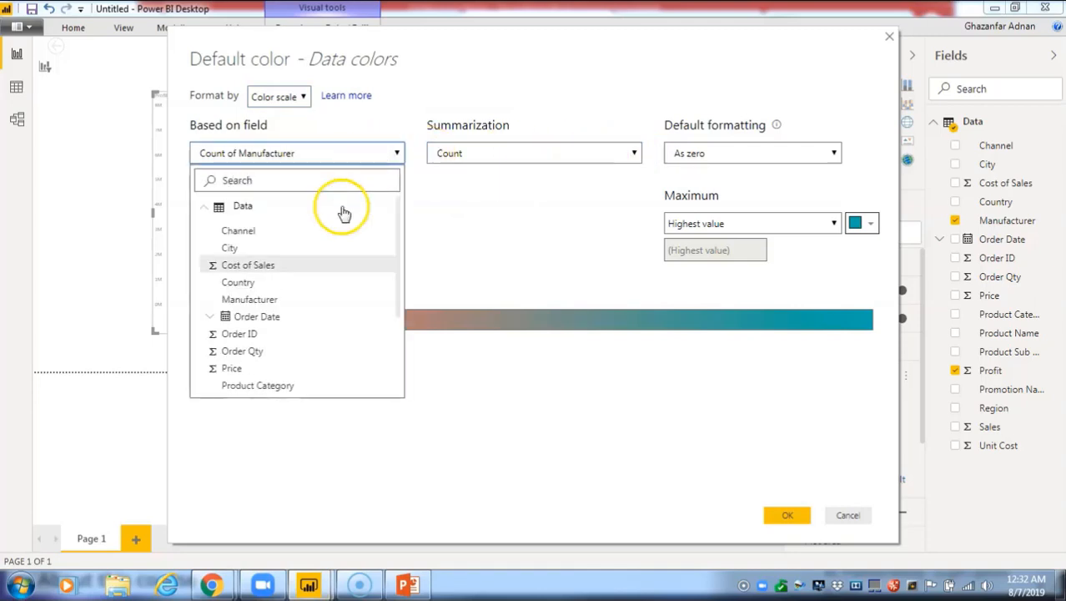
{"action": "scroll", "coordinate": [258, 326], "scroll_direction": "down", "scroll_amount": 3}
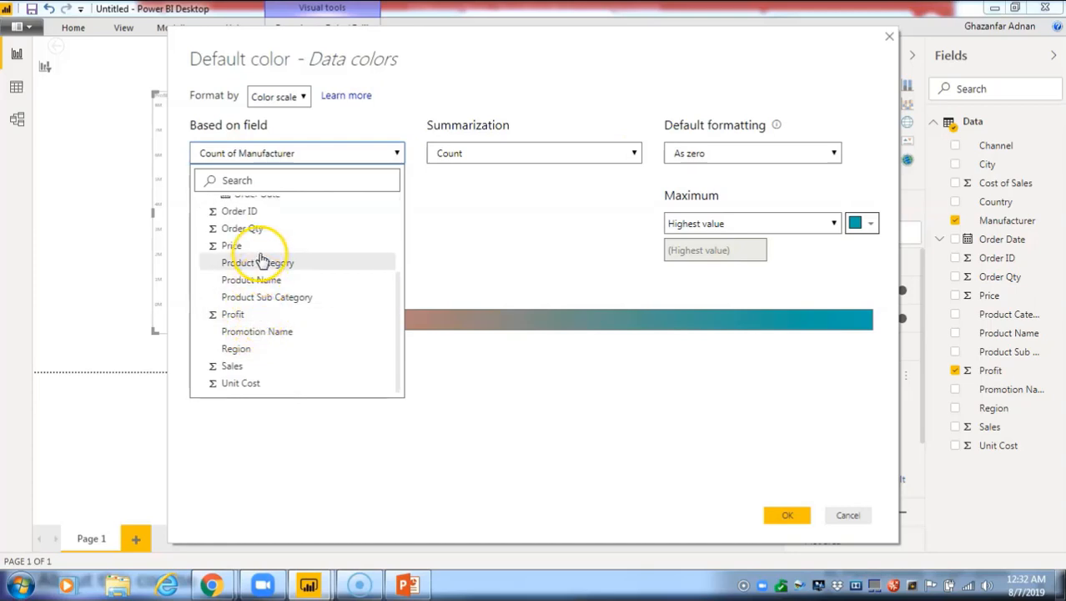
{"action": "left_click", "coordinate": [250, 317]}
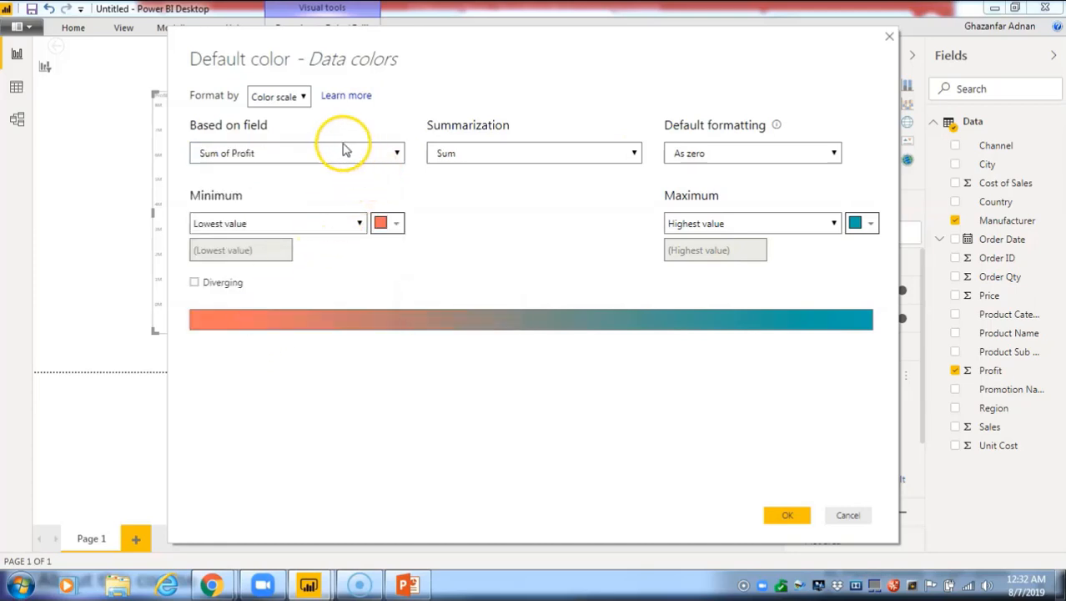
{"action": "left_click", "coordinate": [561, 158]}
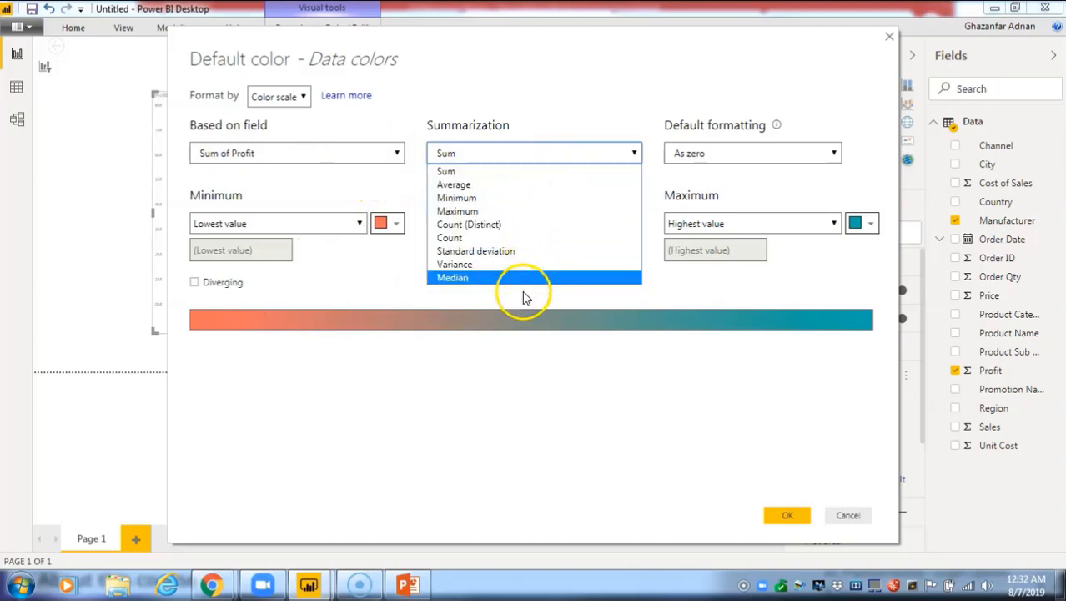
{"action": "left_click", "coordinate": [496, 170]}
{"action": "left_click", "coordinate": [790, 513]}
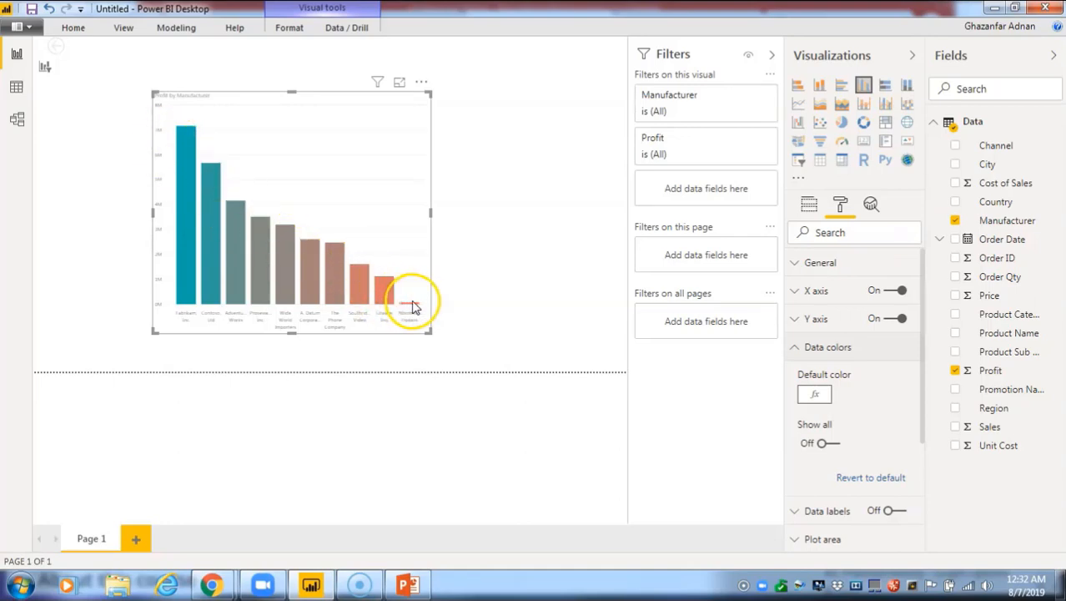
Step: Reopen the conditional formatting of the data colors and set the lowest-value color to light gray
{"action": "left_click", "coordinate": [907, 377]}
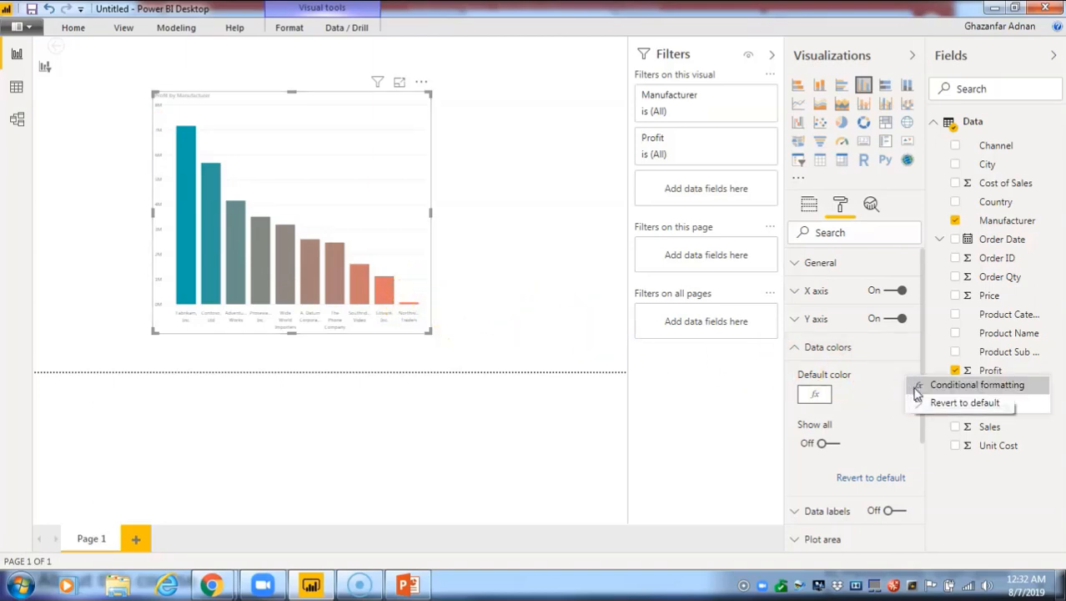
{"action": "left_click", "coordinate": [919, 386]}
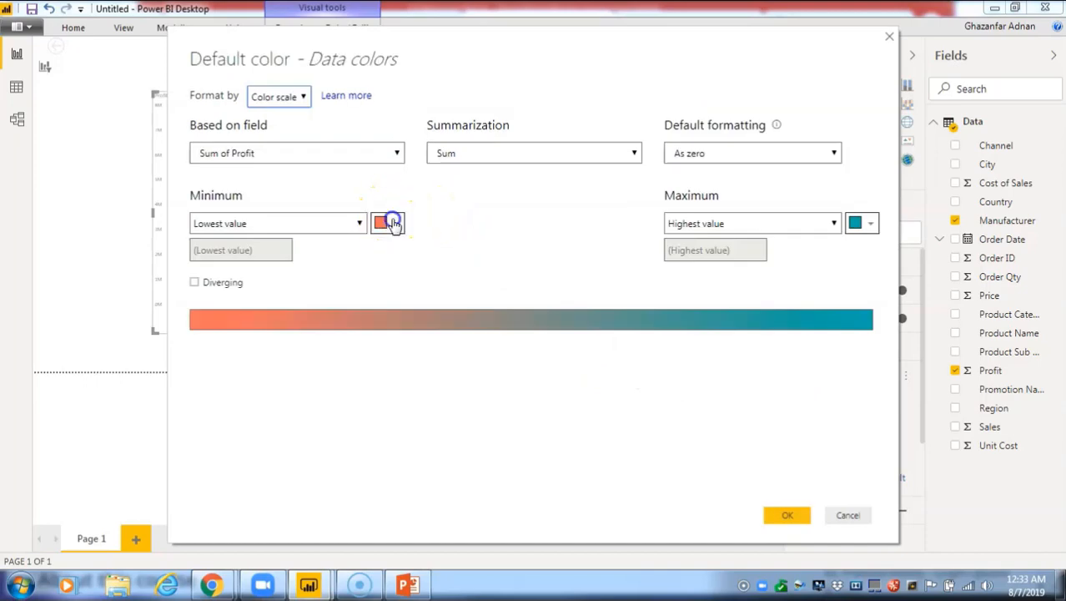
{"action": "left_click", "coordinate": [392, 223]}
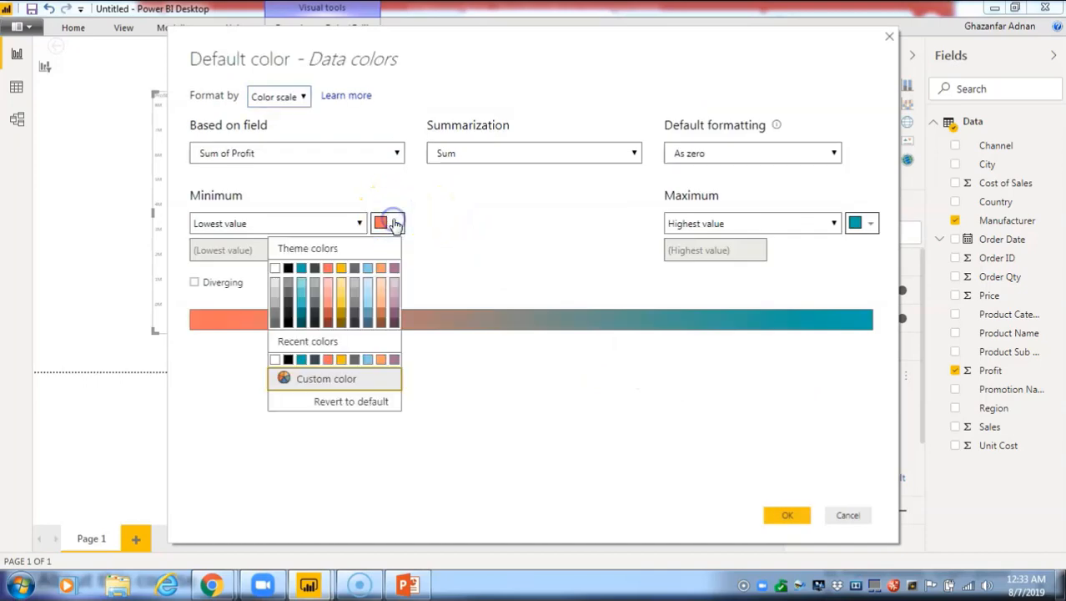
{"action": "left_click", "coordinate": [276, 268]}
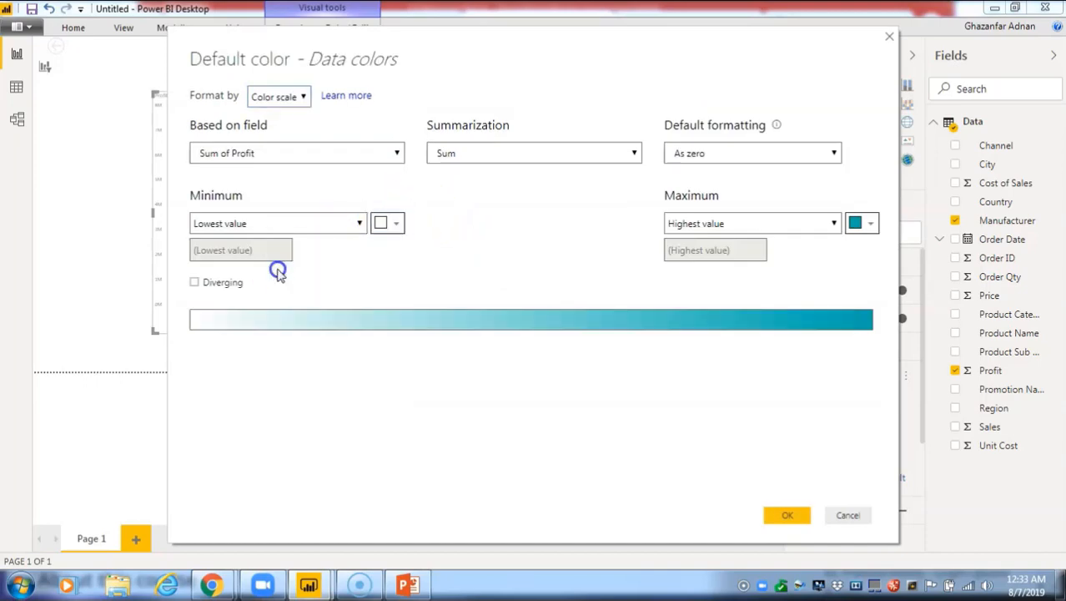
{"action": "left_click", "coordinate": [399, 225]}
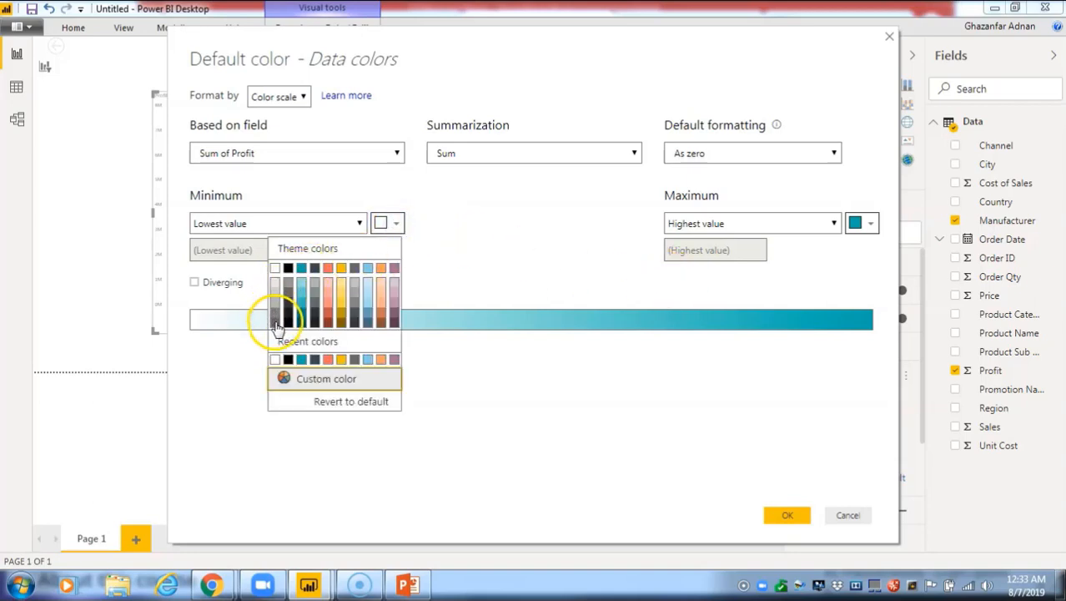
{"action": "left_click", "coordinate": [278, 294]}
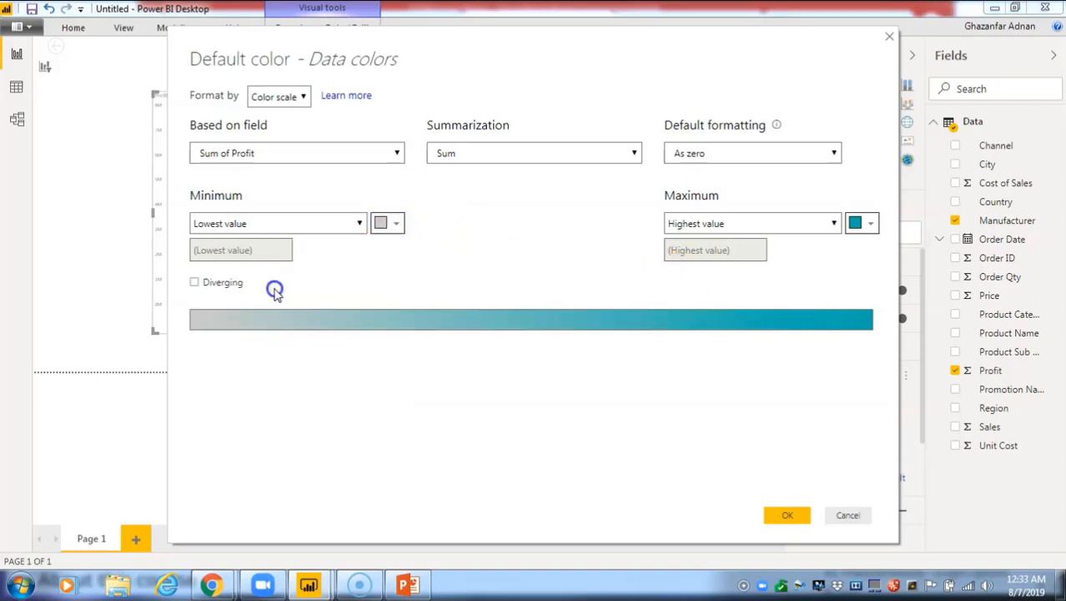
Step: Set the highest-value color to black and apply the color scale to the chart
{"action": "left_click", "coordinate": [872, 229]}
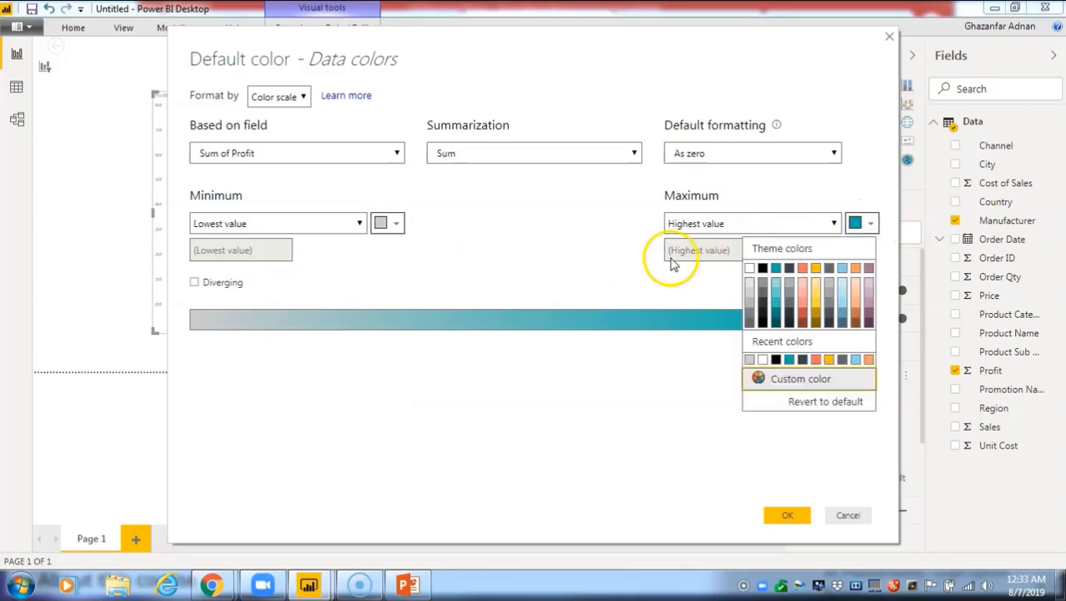
{"action": "left_click", "coordinate": [766, 271]}
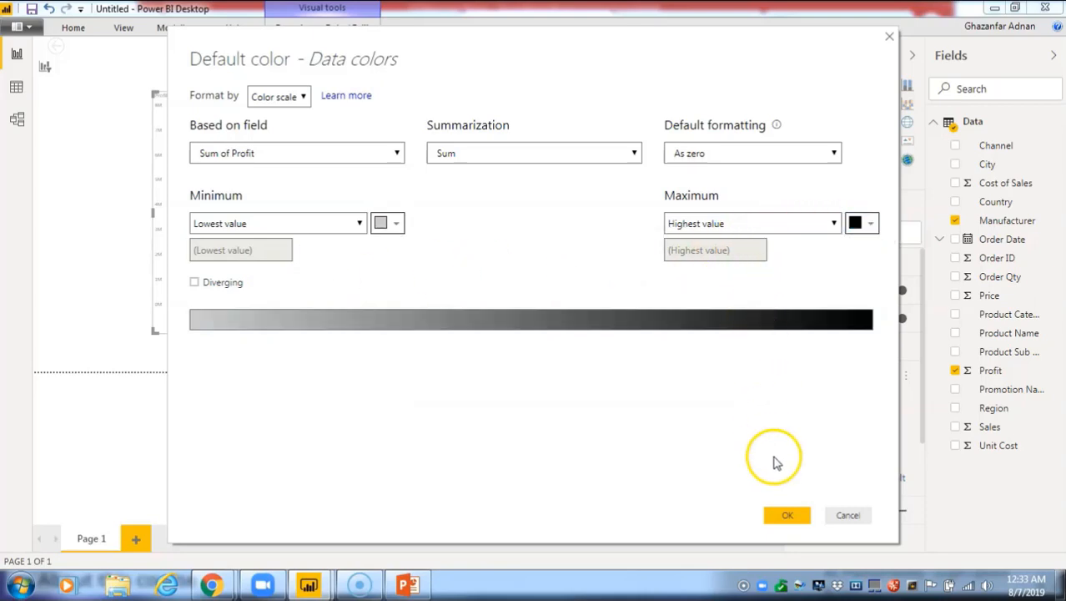
{"action": "left_click", "coordinate": [786, 514]}
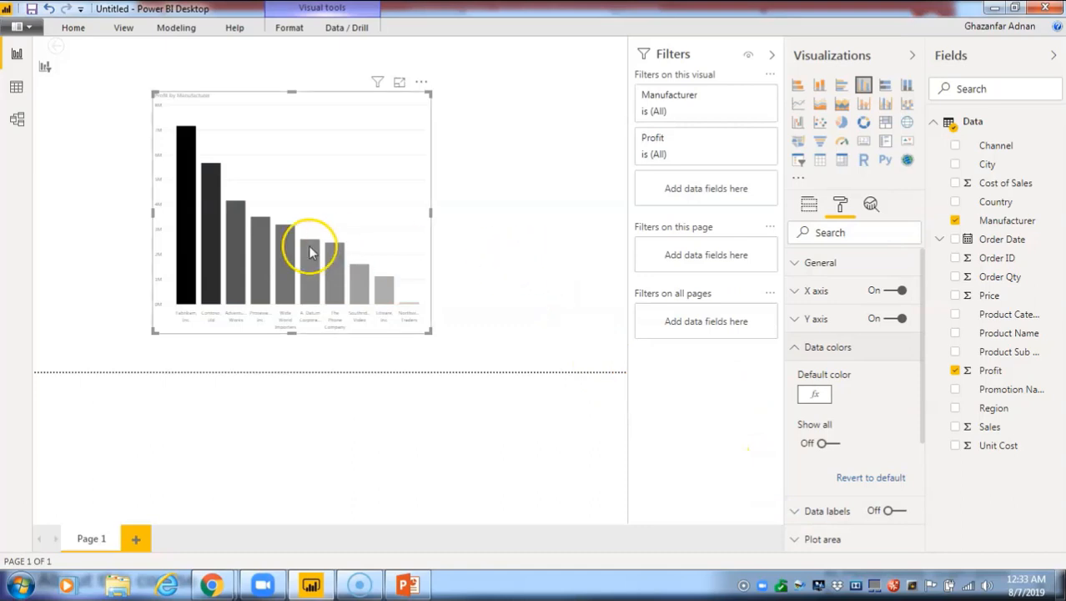
{"action": "mouse_move", "coordinate": [227, 225]}
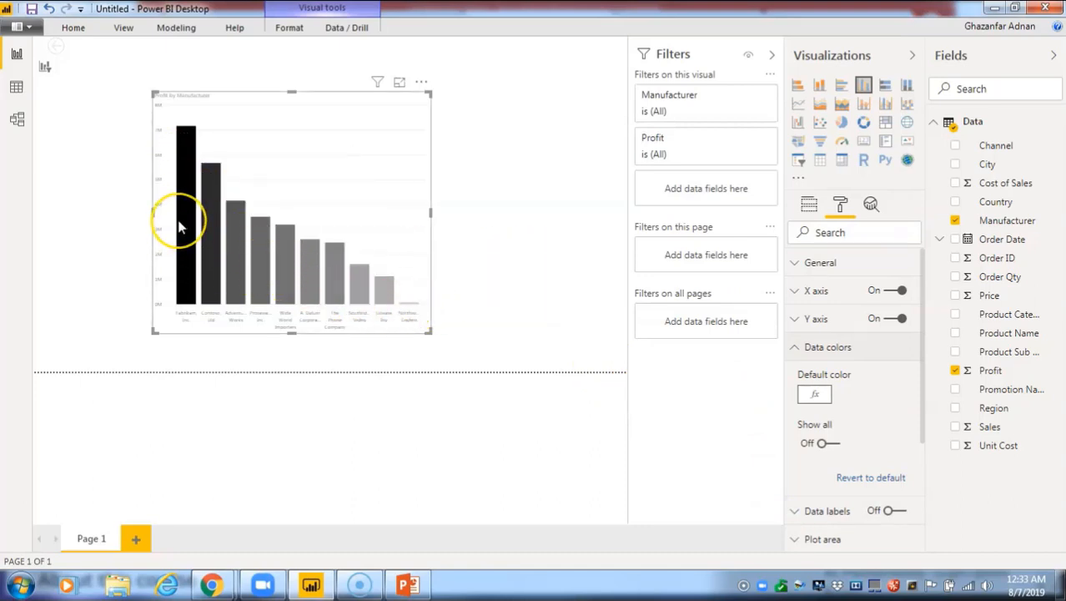
{"action": "mouse_move", "coordinate": [180, 225]}
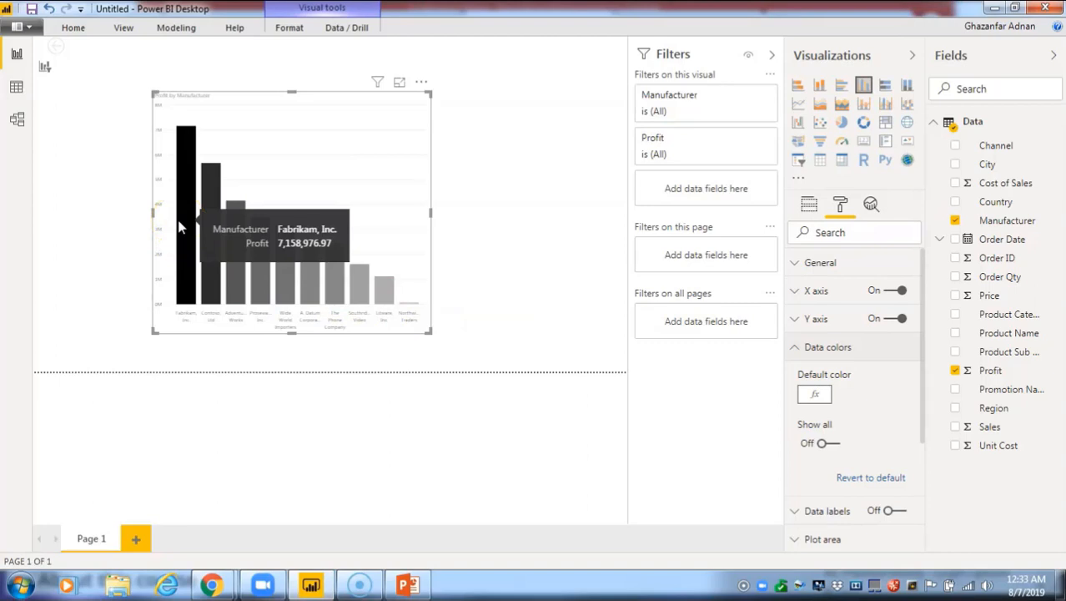
Step: Revert the Profit by Manufacturer chart's data colors to default and deselect the chart
{"action": "left_click", "coordinate": [873, 478]}
{"action": "left_click", "coordinate": [478, 267]}
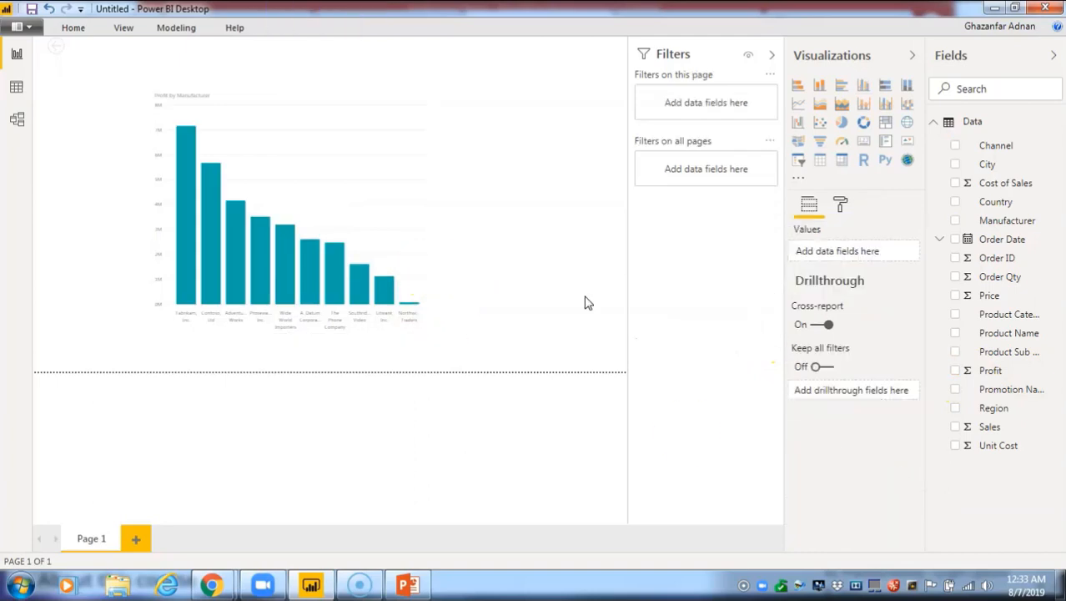
Step: Show the data table behind the Profit by Manufacturer chart, examine it, and return to the report
{"action": "mouse_move", "coordinate": [311, 278]}
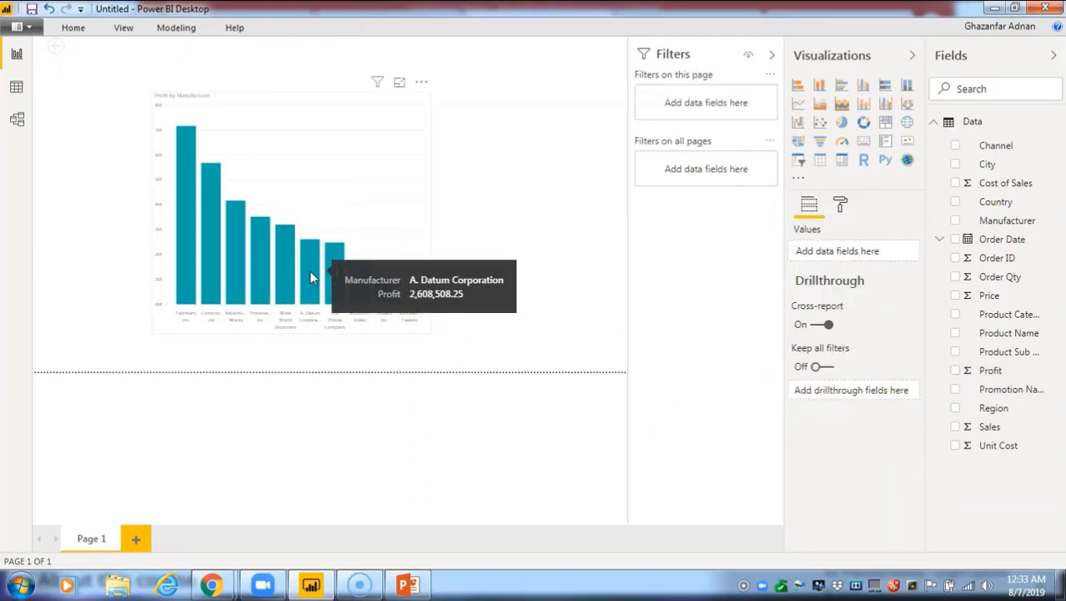
{"action": "left_click", "coordinate": [322, 253]}
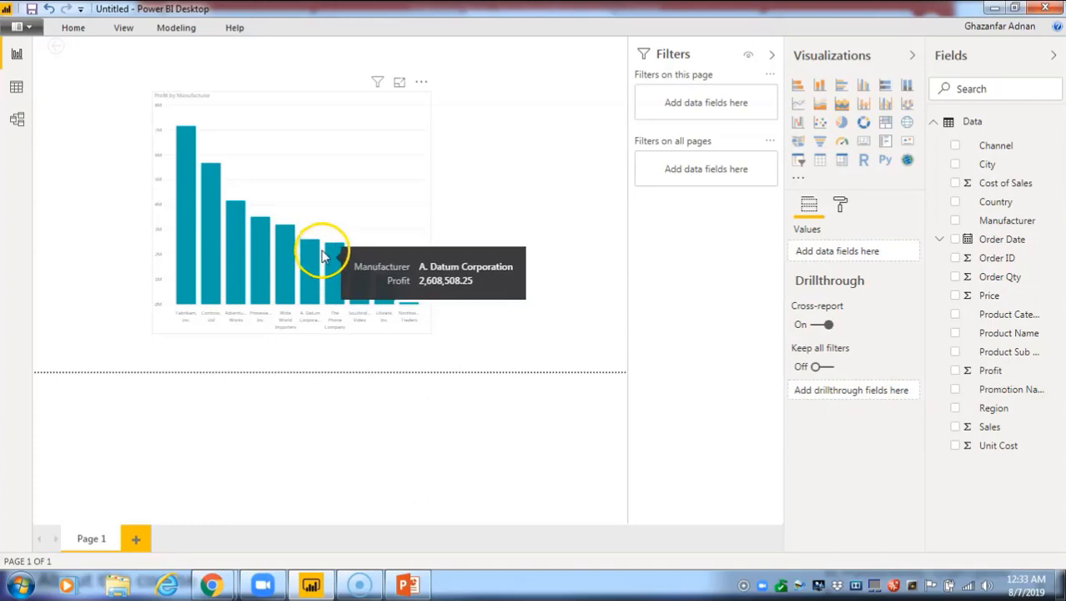
{"action": "left_click", "coordinate": [421, 82]}
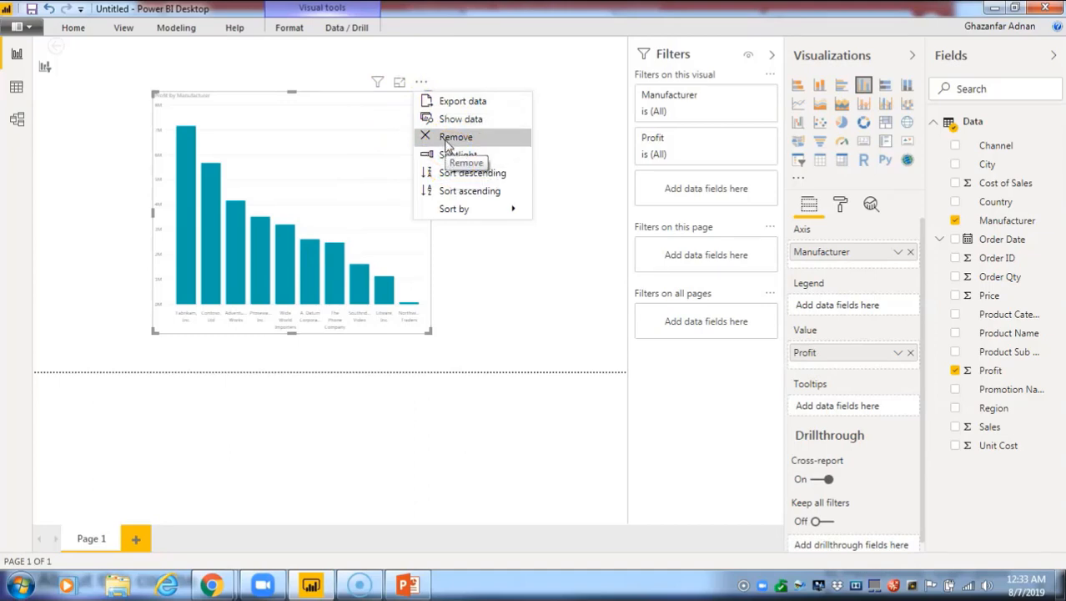
{"action": "left_click", "coordinate": [453, 106]}
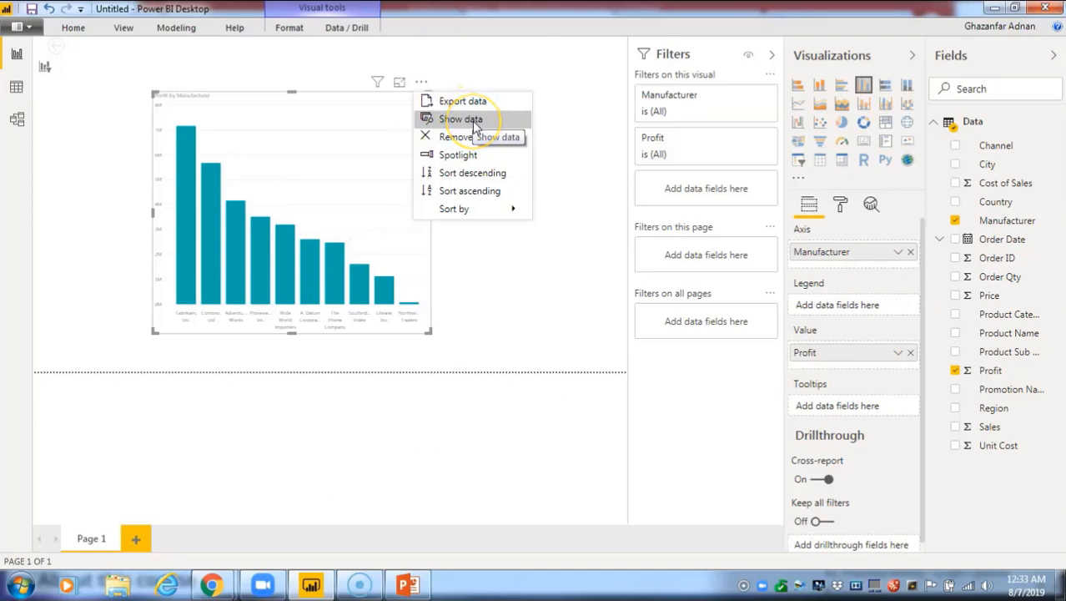
{"action": "left_click", "coordinate": [473, 121]}
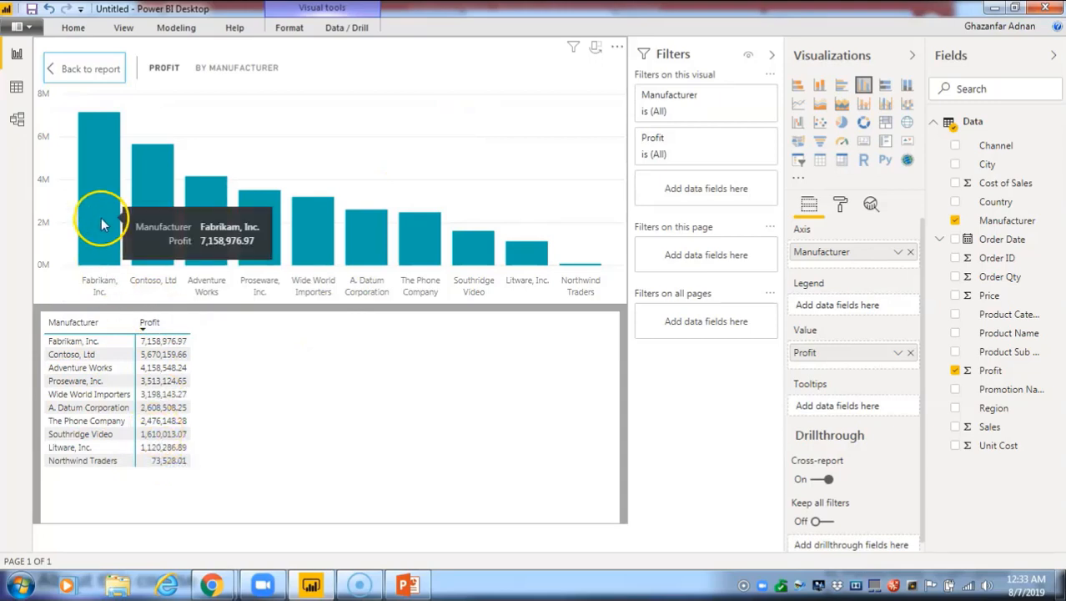
{"action": "left_click", "coordinate": [76, 73]}
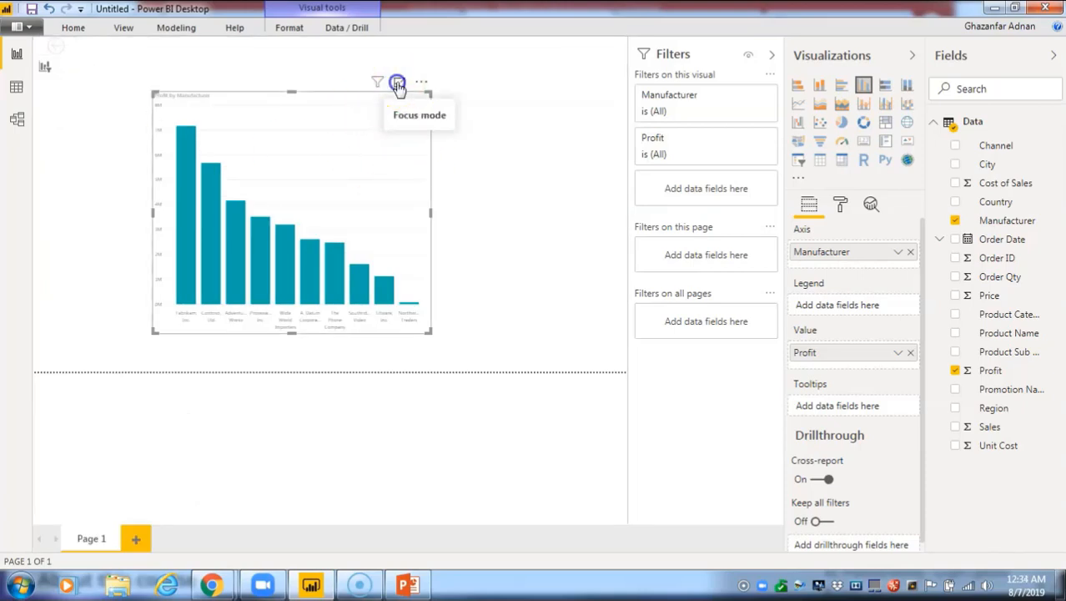
Step: View the Profit by Manufacturer chart in Focus mode and return to the report
{"action": "left_click", "coordinate": [398, 84]}
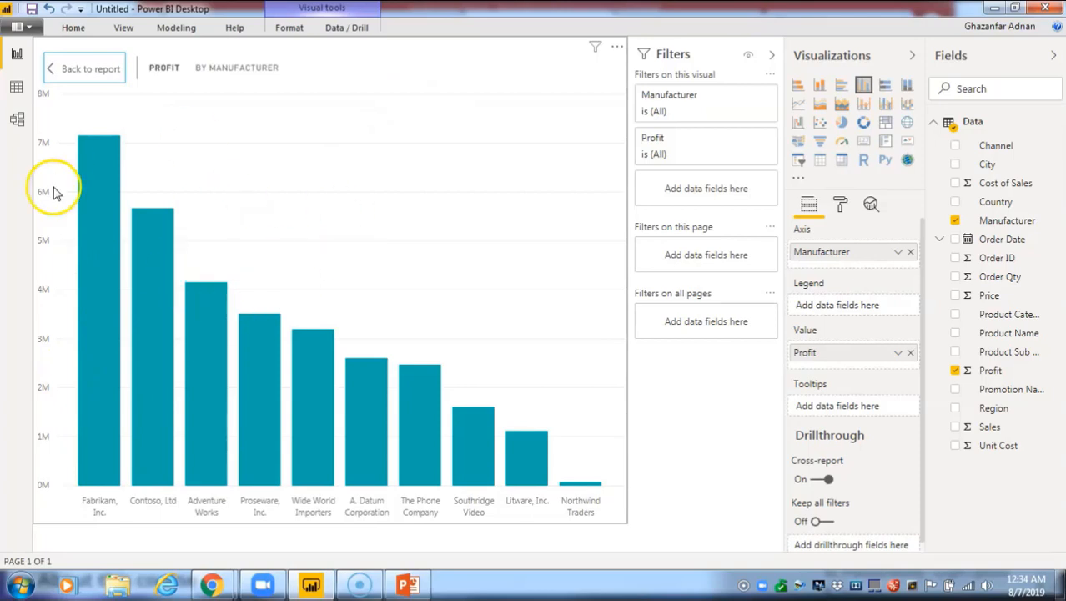
{"action": "mouse_move", "coordinate": [305, 438]}
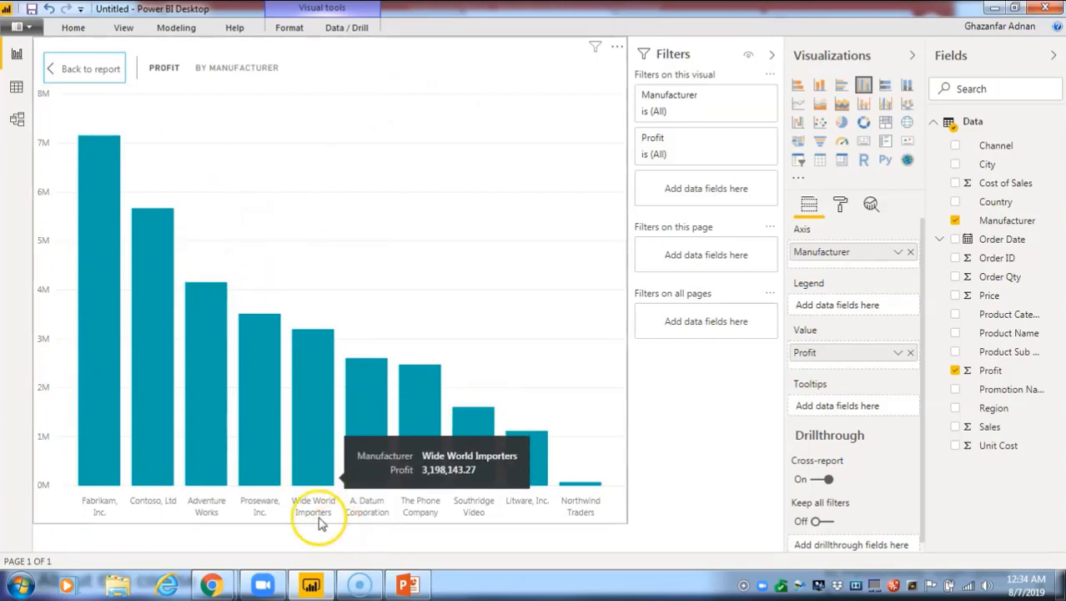
{"action": "left_click", "coordinate": [55, 70]}
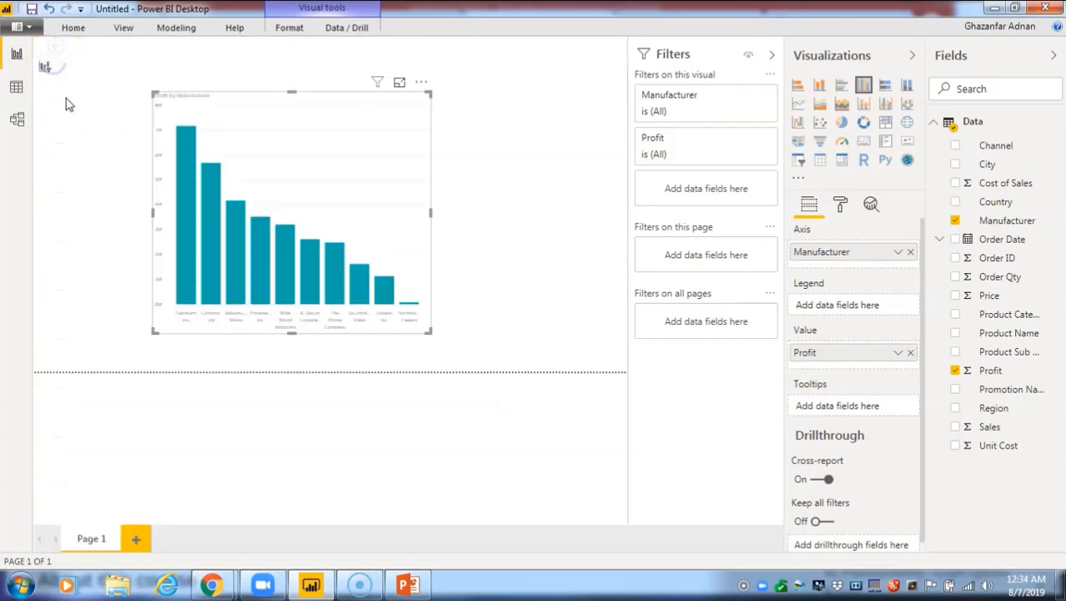
Step: Enable See Records, examine the underlying records of the Proseware, Inc. bar, and return to the report
{"action": "left_click", "coordinate": [290, 27]}
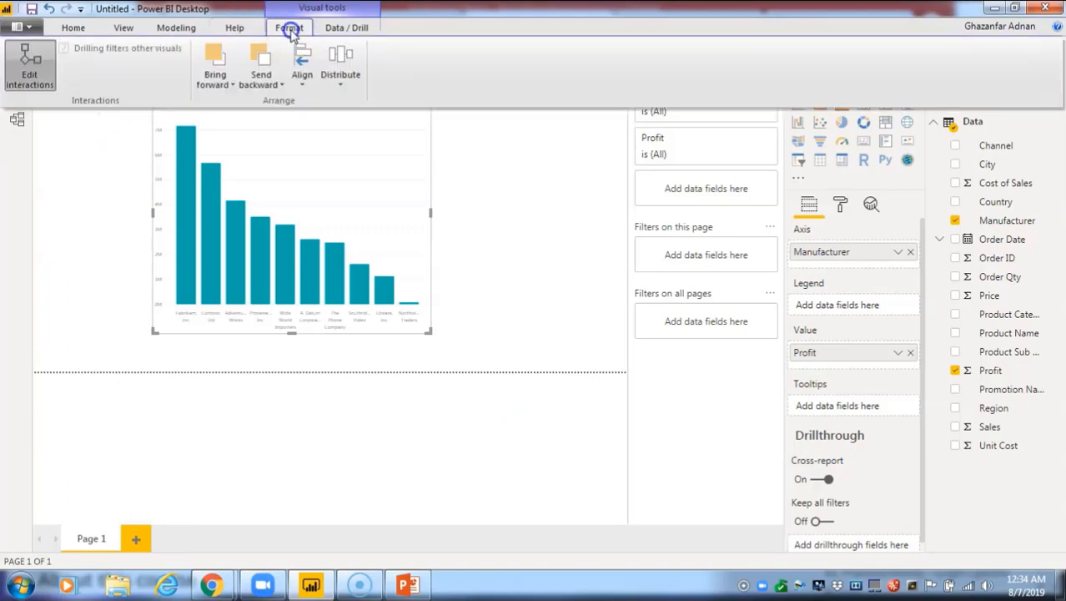
{"action": "left_click", "coordinate": [275, 144]}
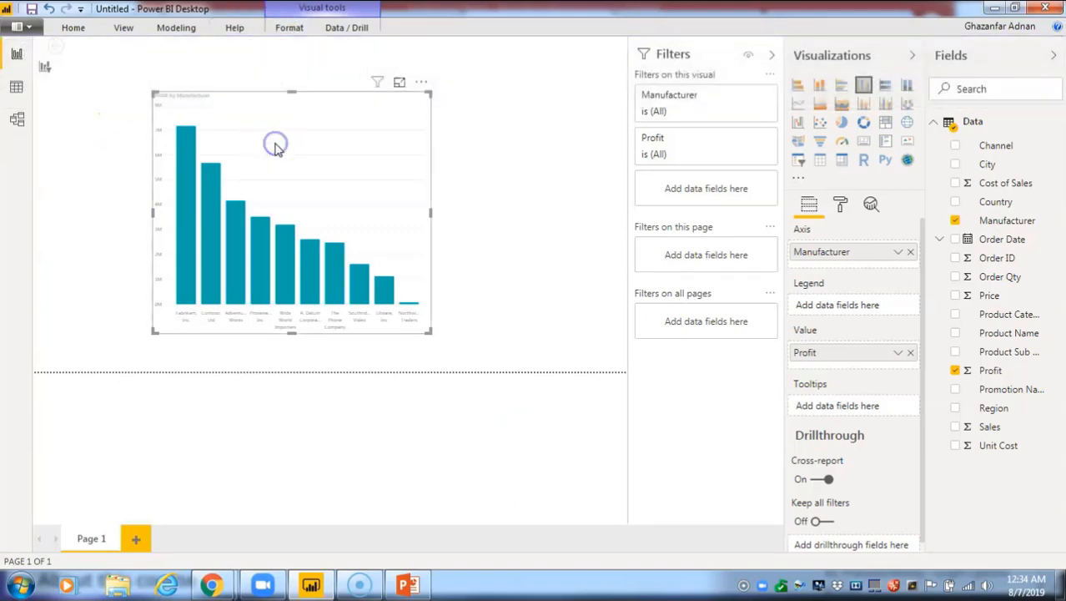
{"action": "left_click", "coordinate": [332, 28]}
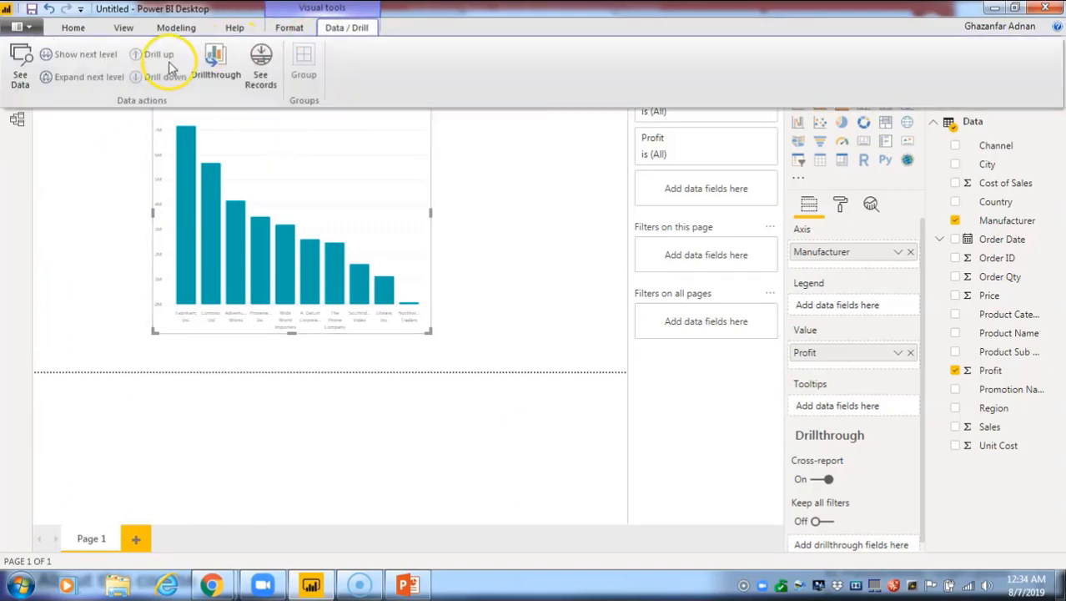
{"action": "left_click", "coordinate": [261, 73]}
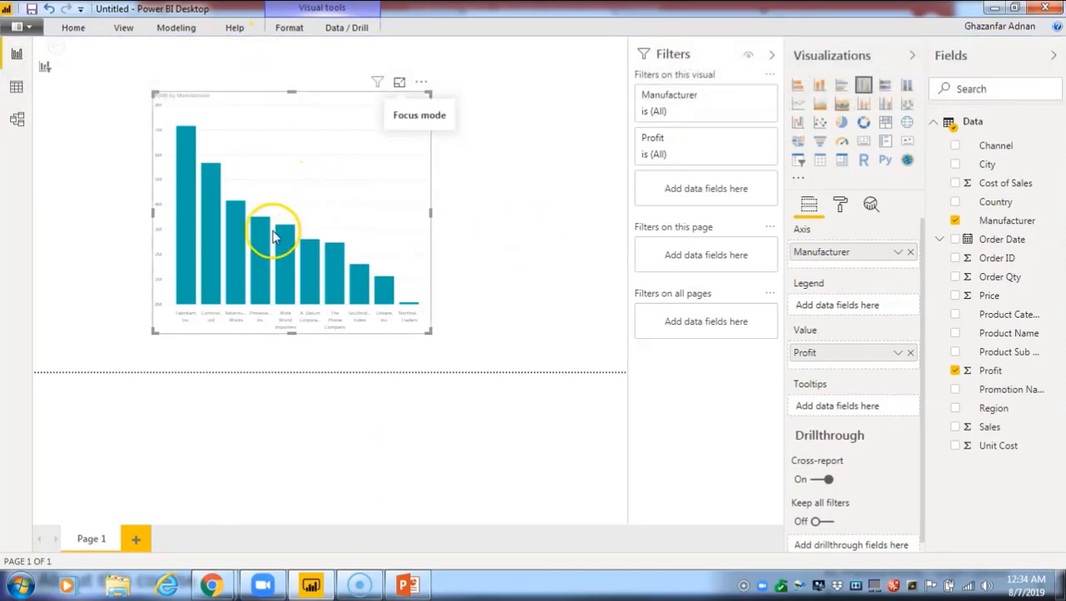
{"action": "left_click", "coordinate": [264, 266]}
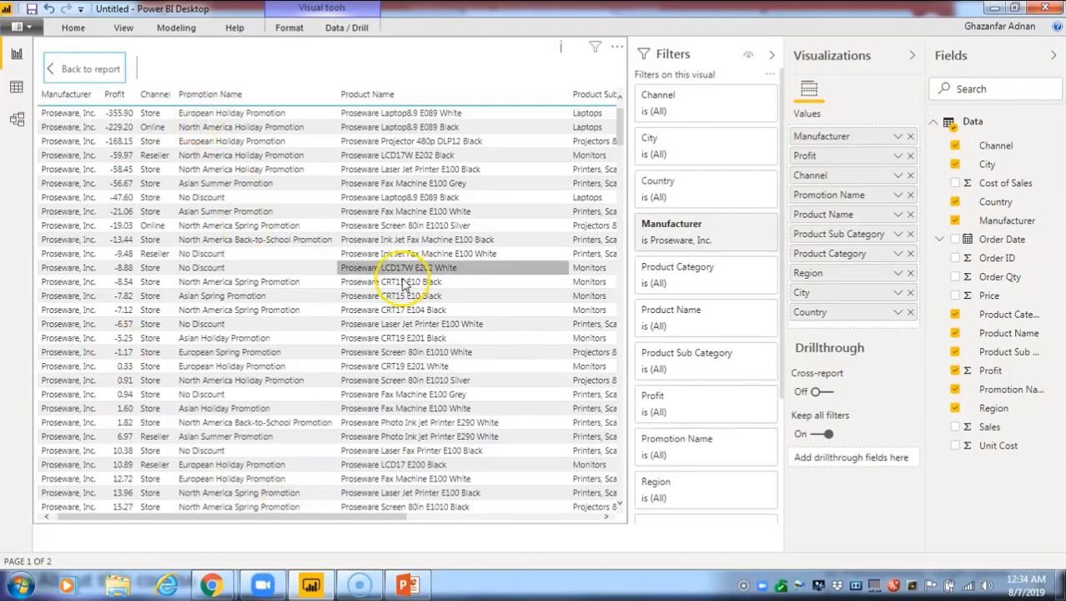
{"action": "left_click", "coordinate": [63, 76]}
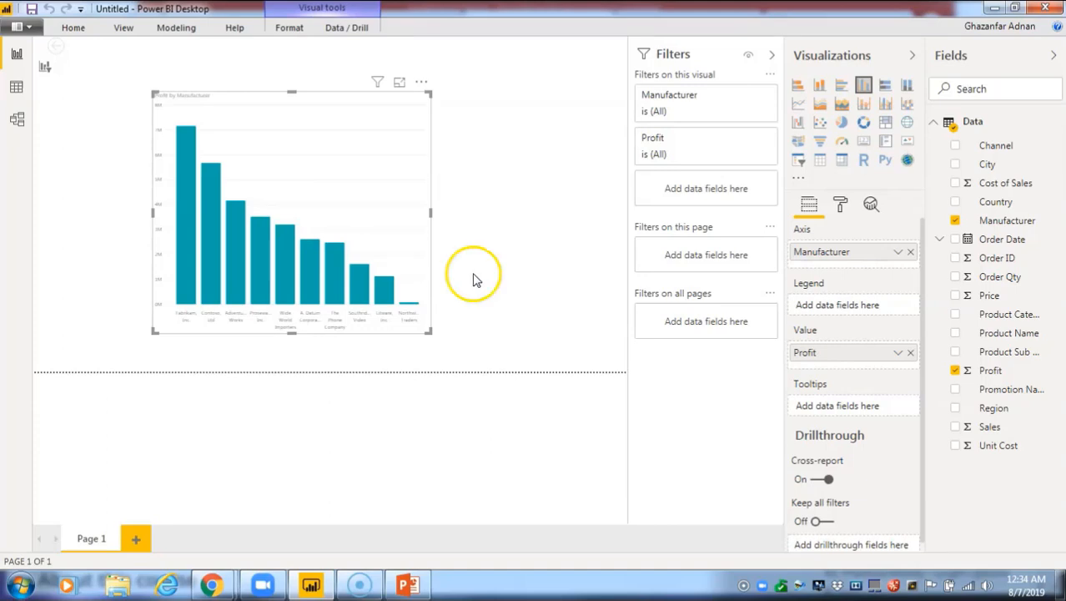
Step: Switch the chart from See Records to Drillthrough mode and try it on the manufacturer bars
{"action": "left_click", "coordinate": [339, 30]}
{"action": "left_click", "coordinate": [248, 52]}
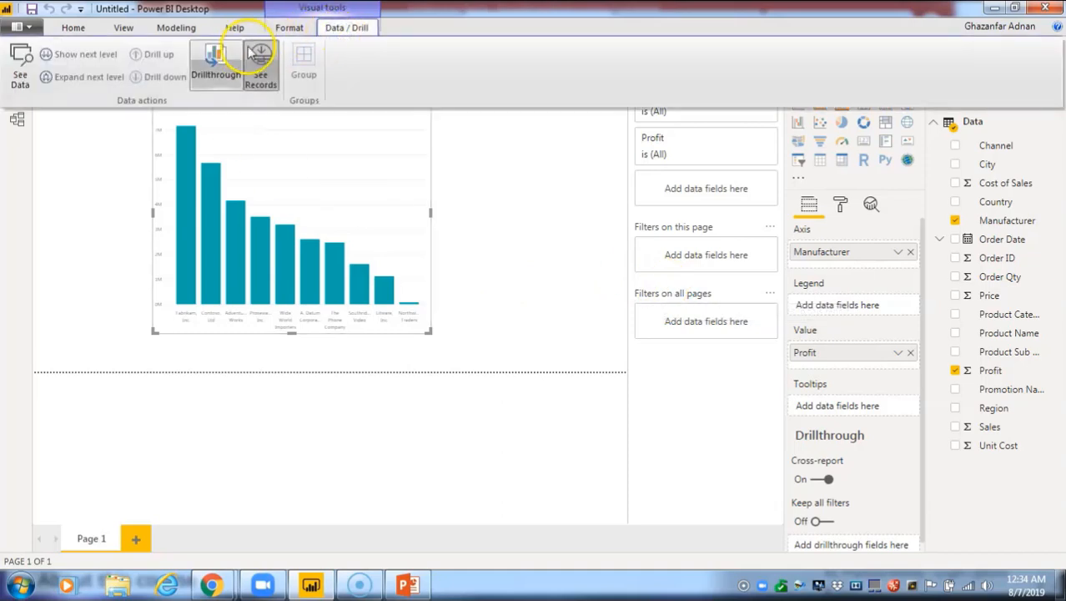
{"action": "left_click", "coordinate": [204, 62]}
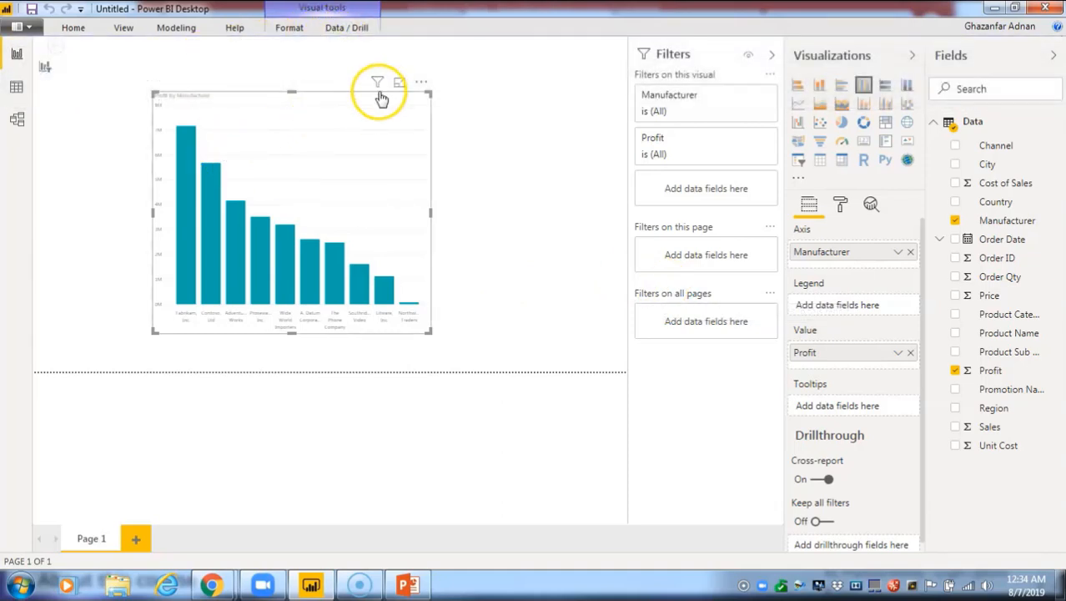
{"action": "left_click", "coordinate": [353, 33]}
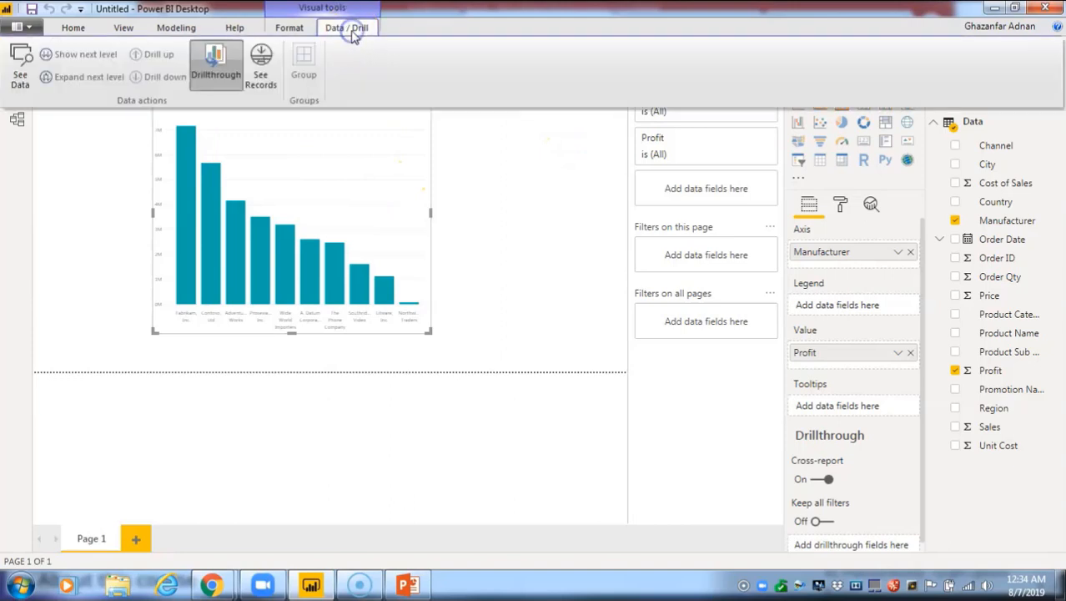
{"action": "left_click", "coordinate": [353, 34]}
{"action": "left_click", "coordinate": [359, 313]}
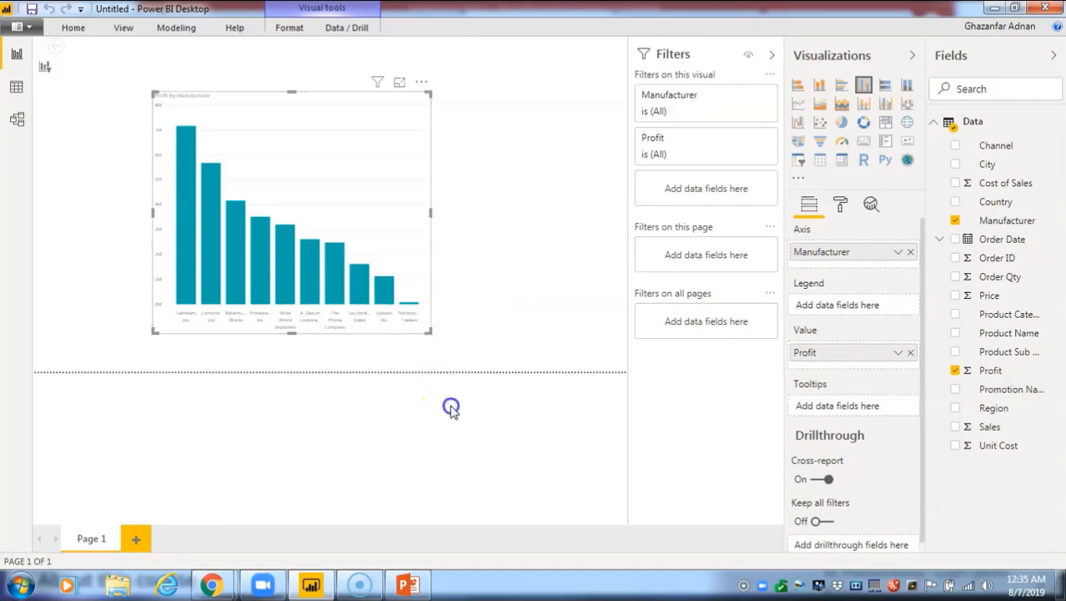
{"action": "left_click", "coordinate": [466, 310]}
{"action": "left_click", "coordinate": [308, 264]}
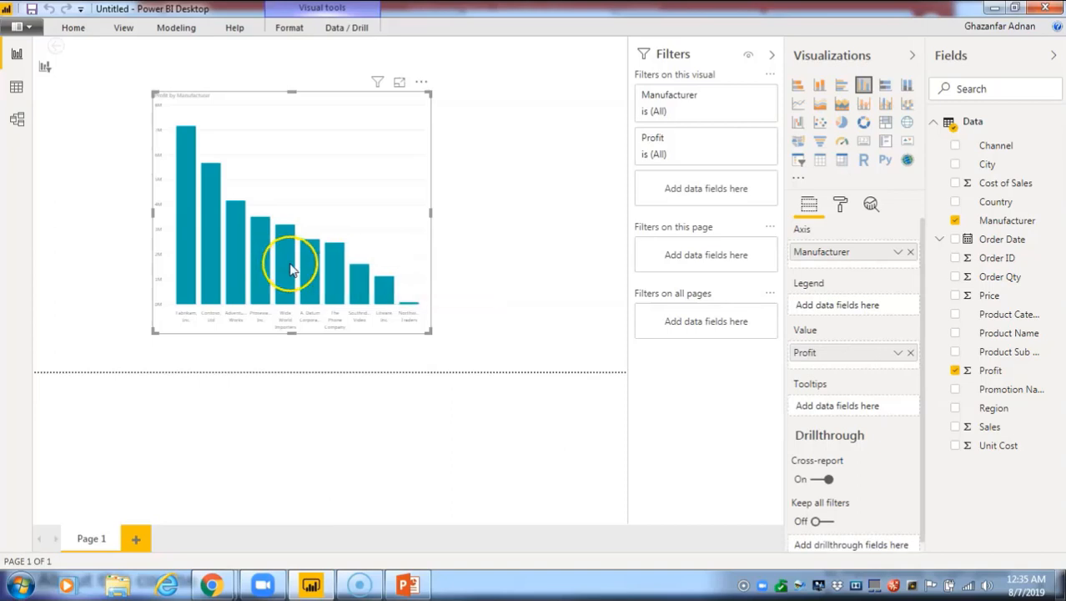
Step: Add the Price and Cost of Sales fields to the chart's tooltips and check a manufacturer bar
{"action": "mouse_move", "coordinate": [263, 269]}
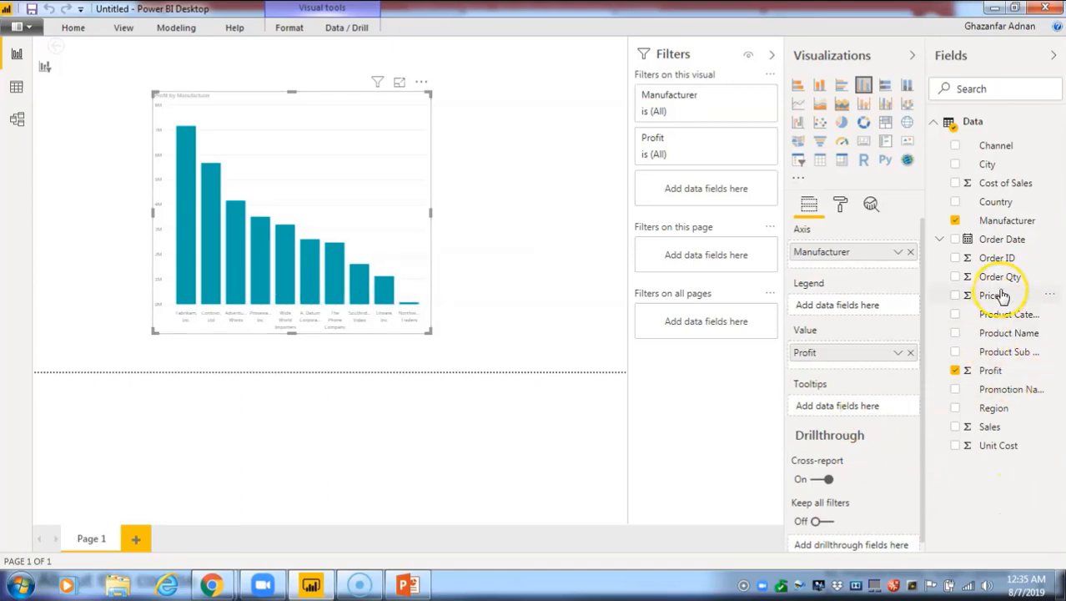
{"action": "left_click_drag", "start_coordinate": [991, 296], "coordinate": [876, 407]}
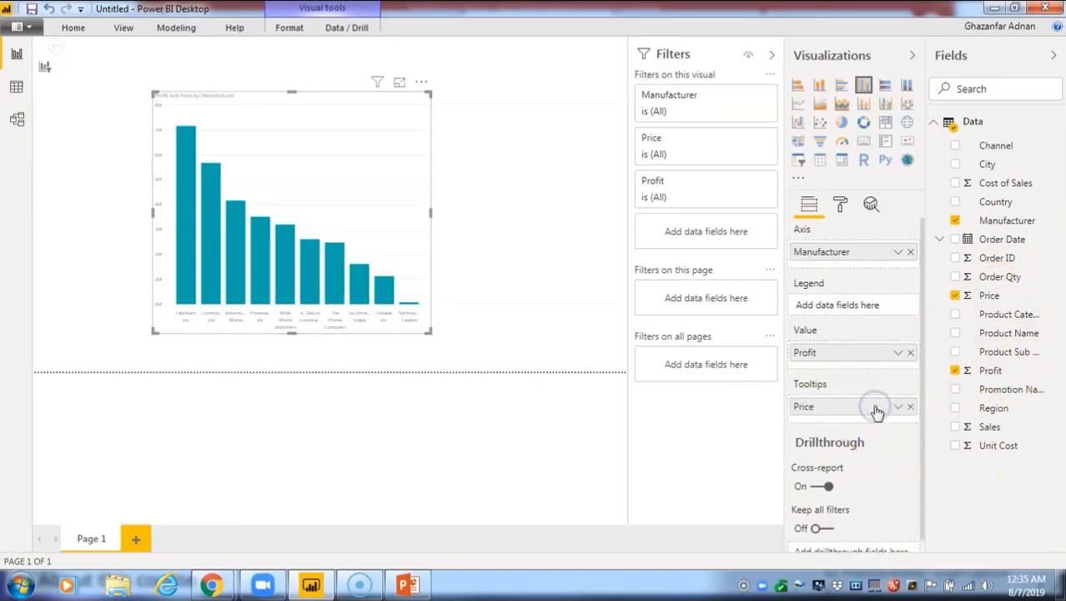
{"action": "left_click_drag", "start_coordinate": [987, 184], "coordinate": [881, 427]}
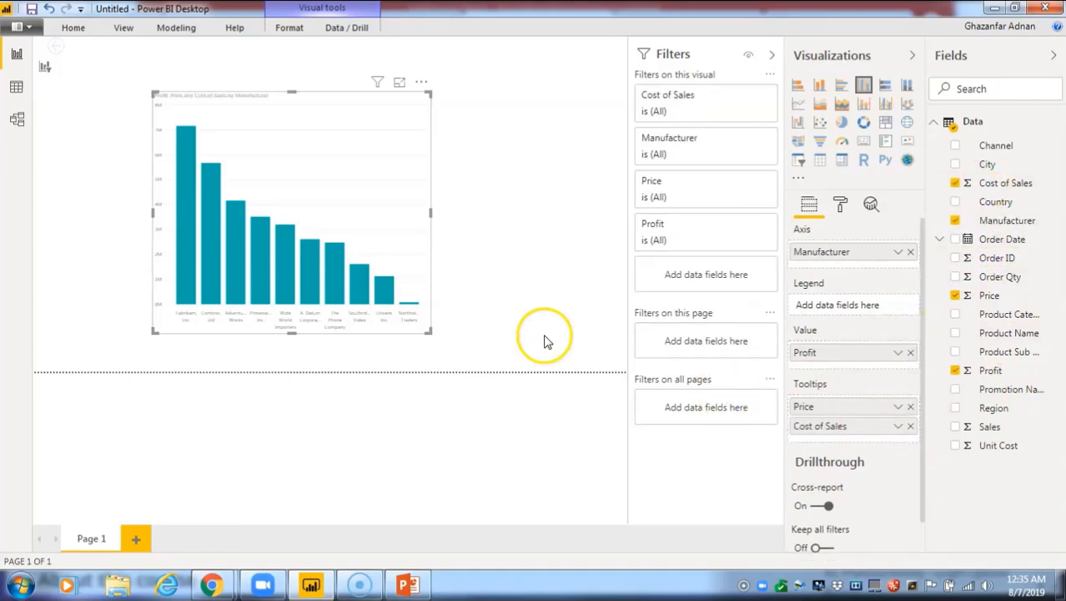
{"action": "mouse_move", "coordinate": [333, 284]}
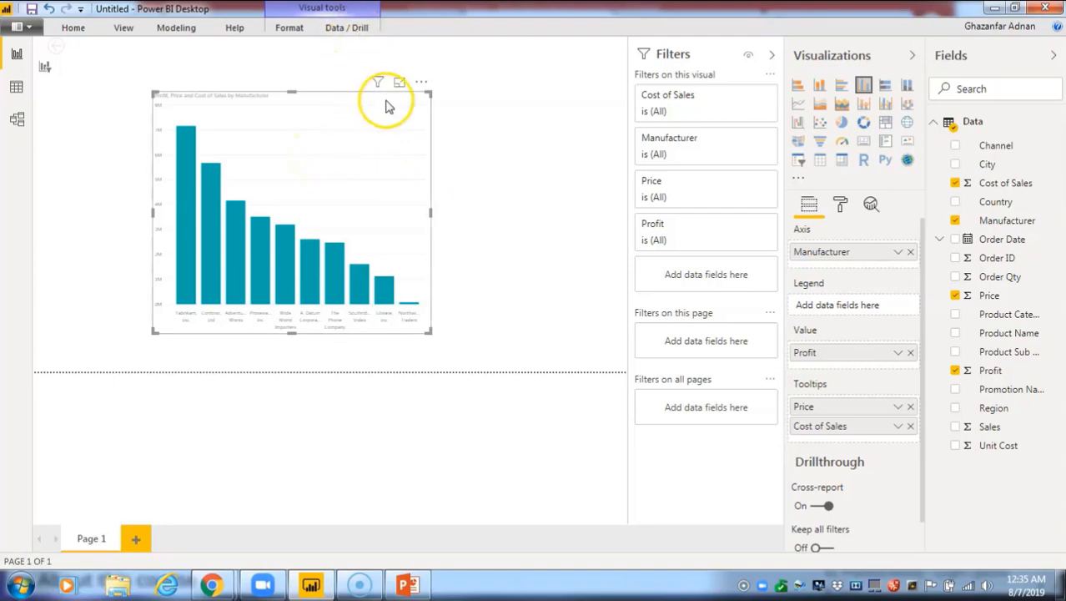
Step: Show the chart's data table to examine profit, price and cost of sales per manufacturer, and return to the report
{"action": "left_click", "coordinate": [420, 83]}
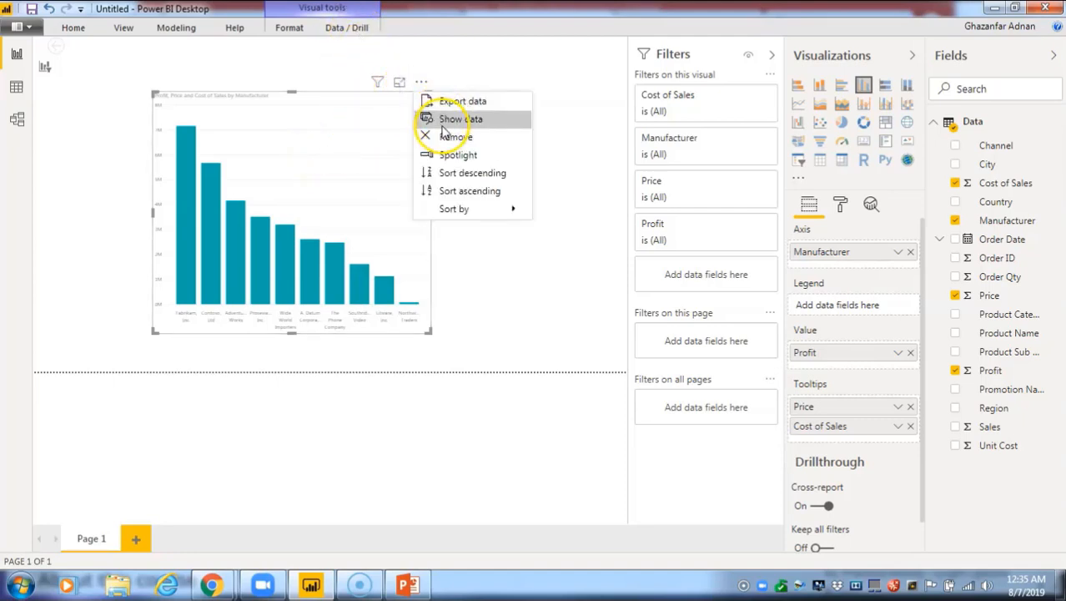
{"action": "left_click", "coordinate": [442, 123]}
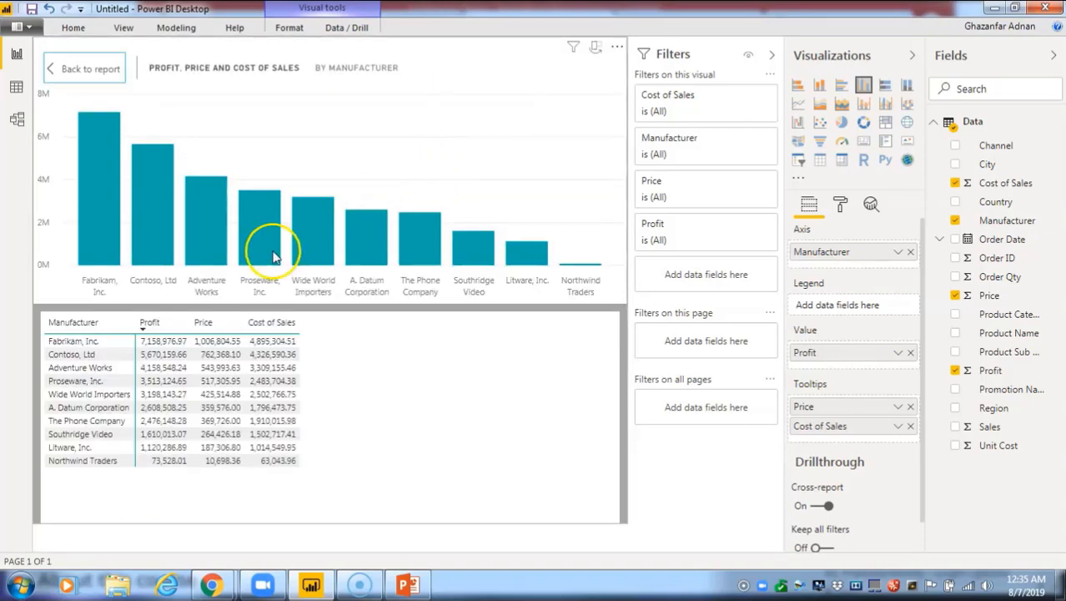
{"action": "left_click", "coordinate": [165, 342]}
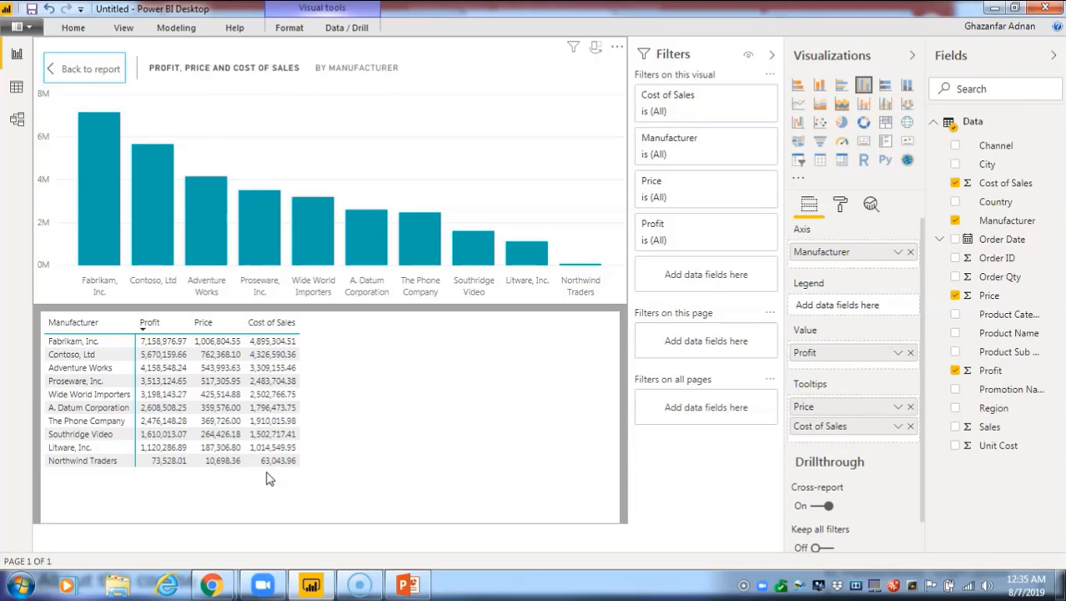
{"action": "left_click", "coordinate": [60, 69]}
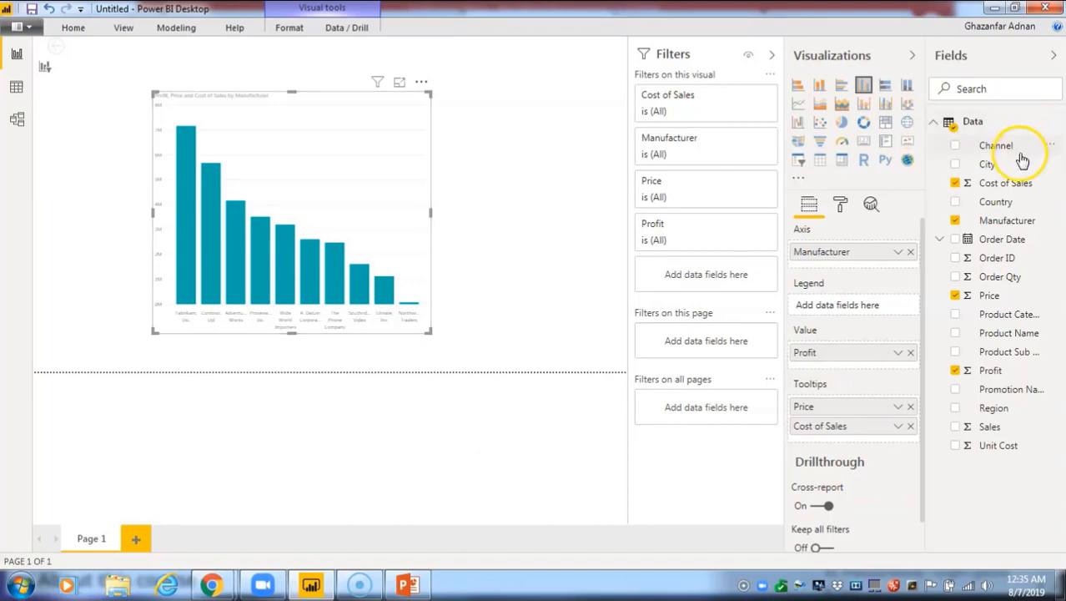
Step: Add Channel below Manufacturer on the chart's axis and drill down into the Wide World Importers bar
{"action": "left_click_drag", "start_coordinate": [1019, 153], "coordinate": [871, 261]}
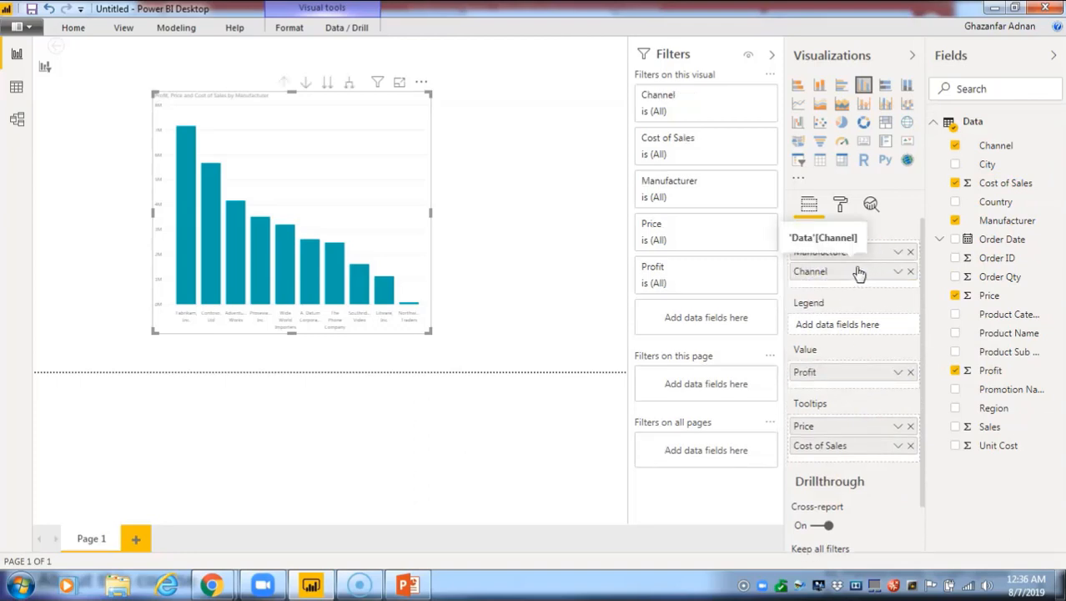
{"action": "right_click", "coordinate": [257, 274]}
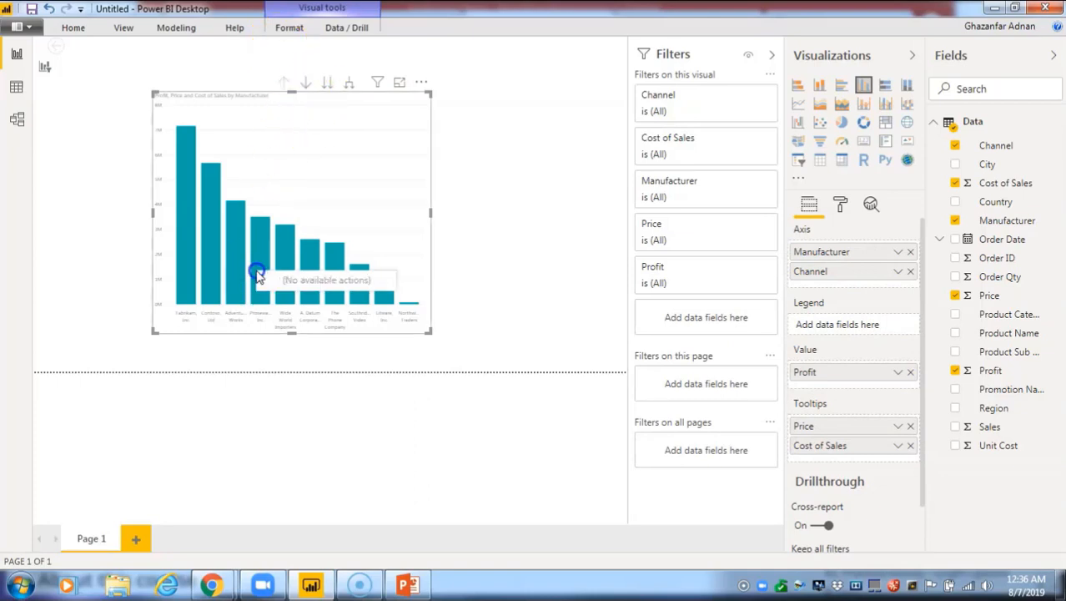
{"action": "left_click", "coordinate": [306, 82]}
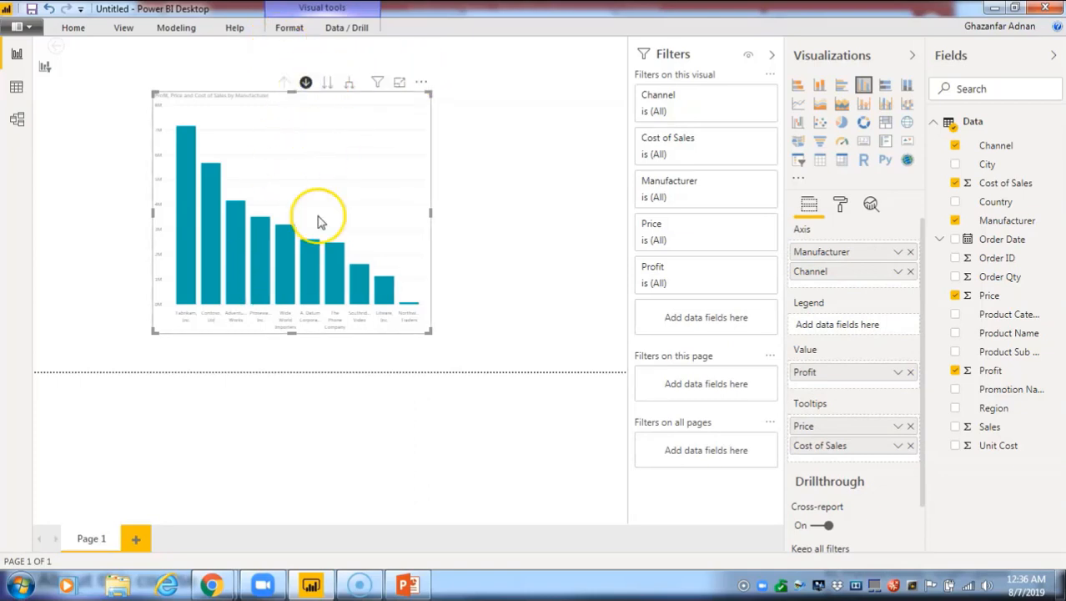
{"action": "left_click", "coordinate": [285, 248]}
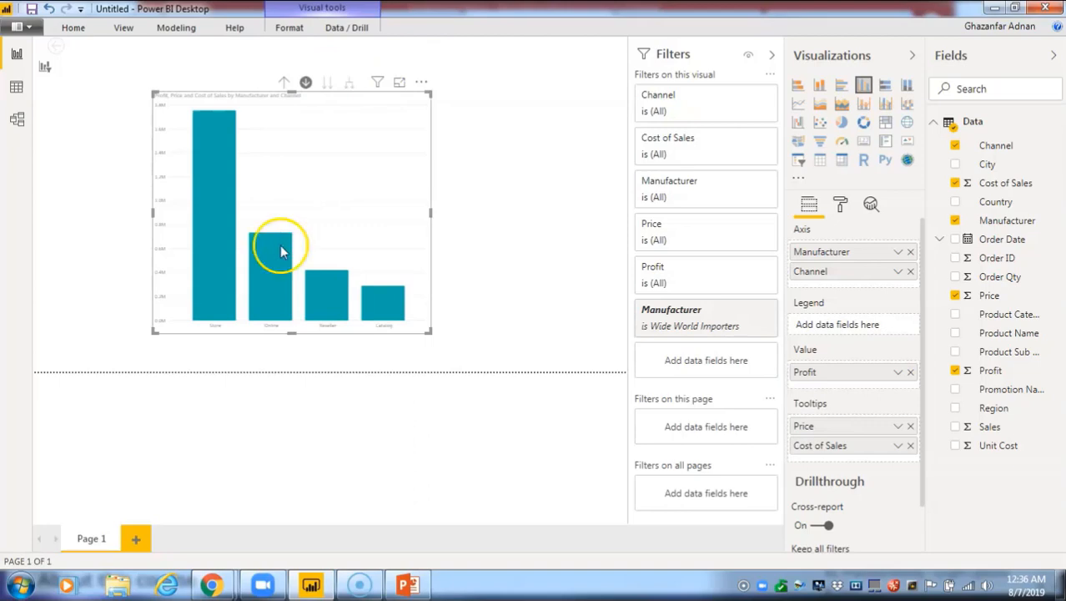
{"action": "mouse_move", "coordinate": [209, 178]}
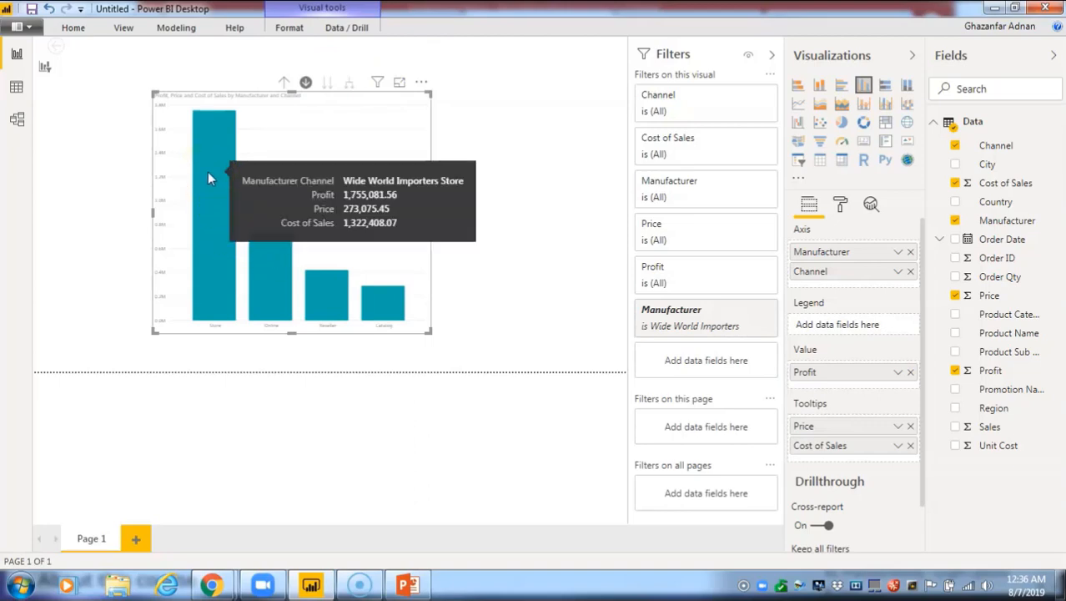
Step: Show the drilled-down chart's data table to examine profit, price and cost of sales per channel, and return to the report
{"action": "left_click", "coordinate": [421, 83]}
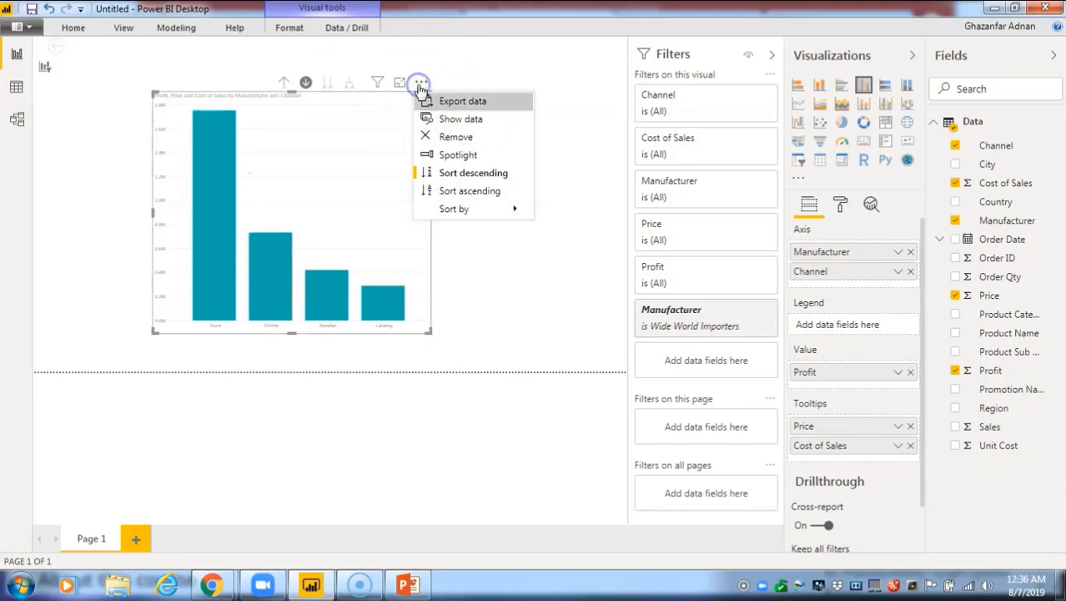
{"action": "left_click", "coordinate": [448, 117]}
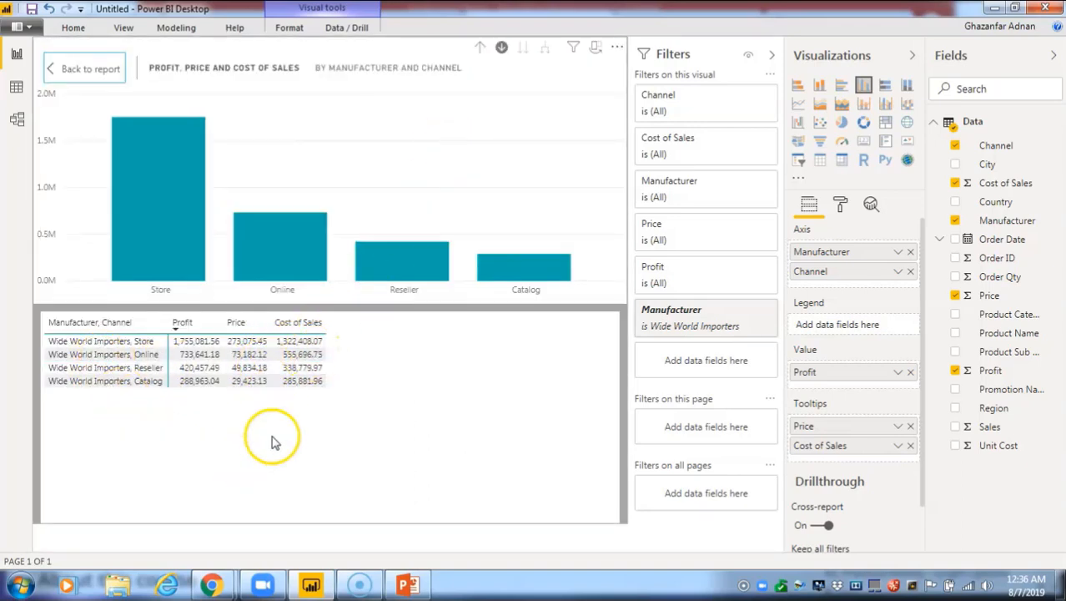
{"action": "left_click", "coordinate": [81, 71]}
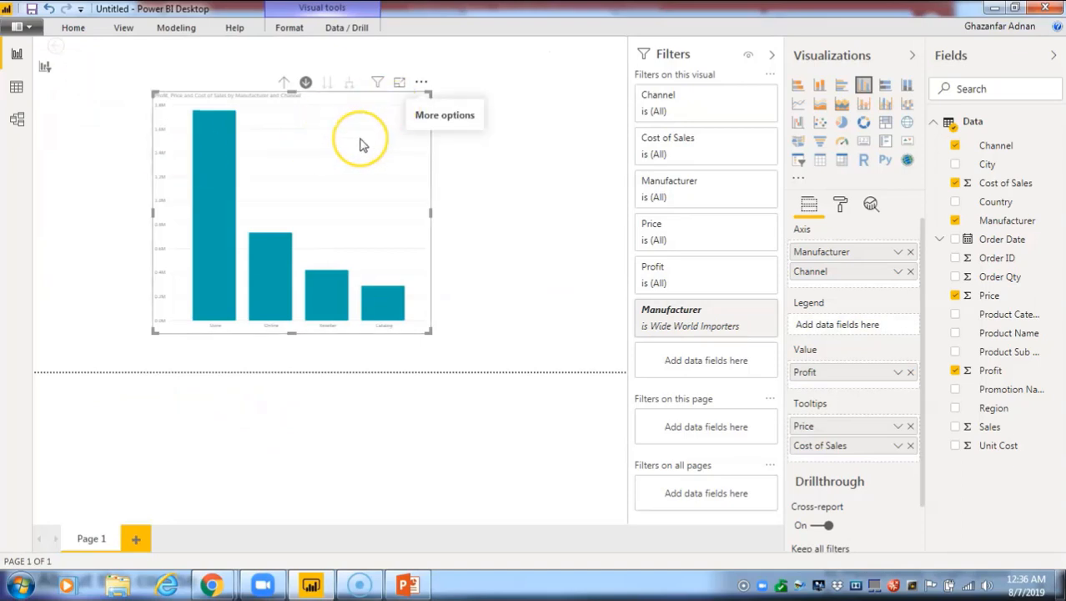
Step: Undo the drill-down into Wide World Importers and remove Channel from the chart's axis
{"action": "key", "text": "ctrl+z"}
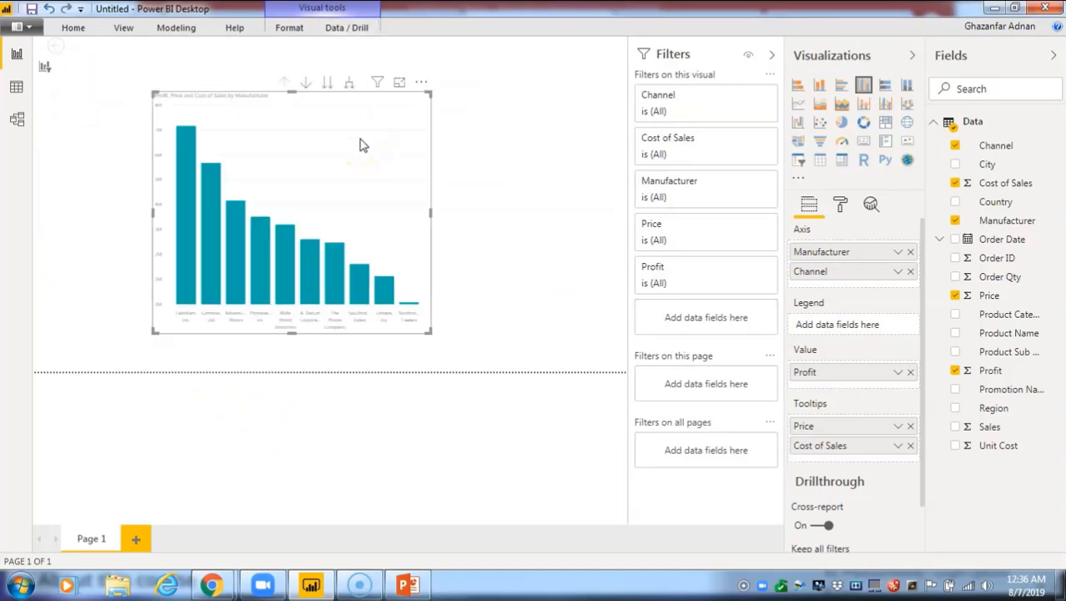
{"action": "left_click", "coordinate": [911, 272]}
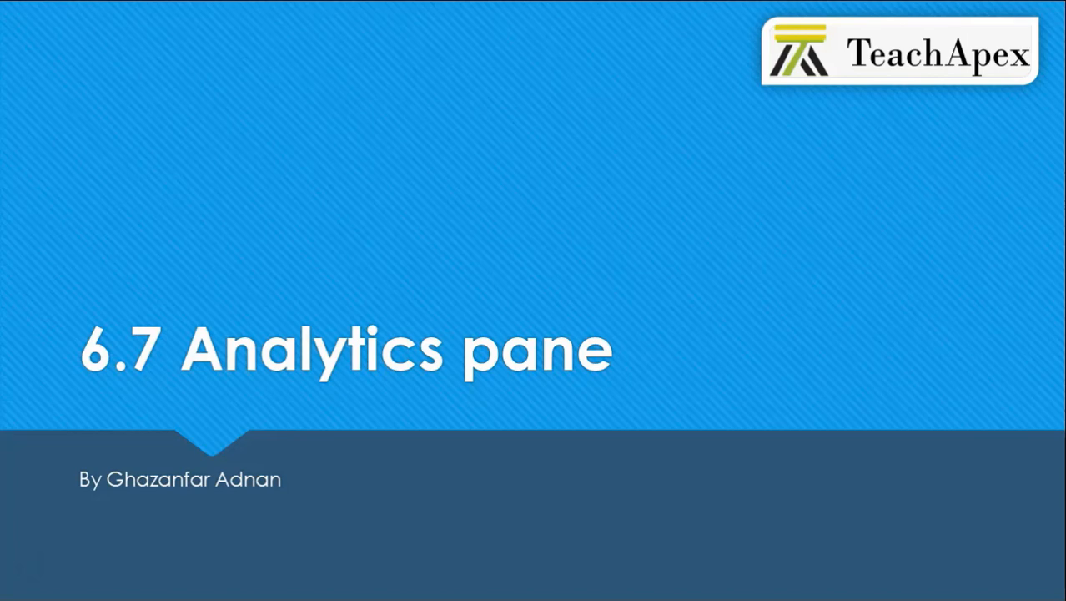
Step: End the slide show, switch to Power BI Desktop and reposition the profit chart on the page
{"action": "key", "text": "Escape"}
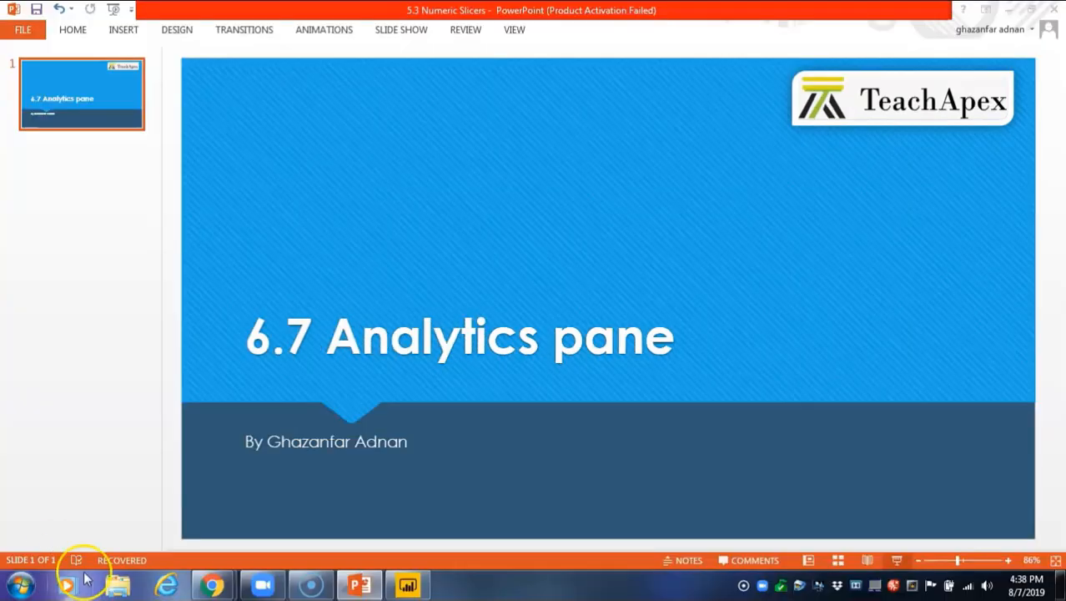
{"action": "left_click", "coordinate": [408, 587]}
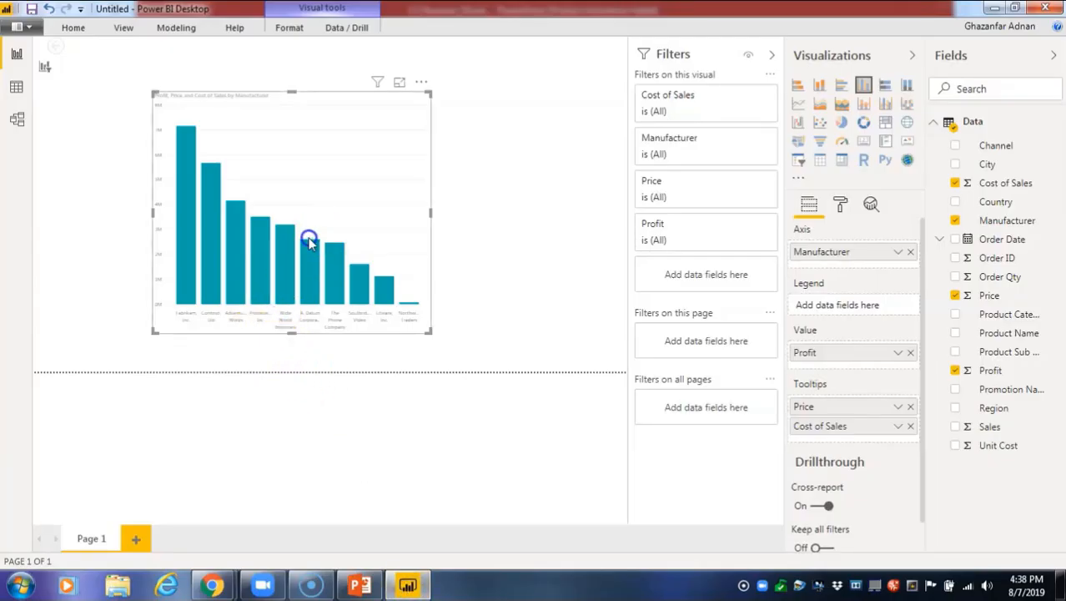
{"action": "left_click_drag", "start_coordinate": [311, 239], "coordinate": [200, 230]}
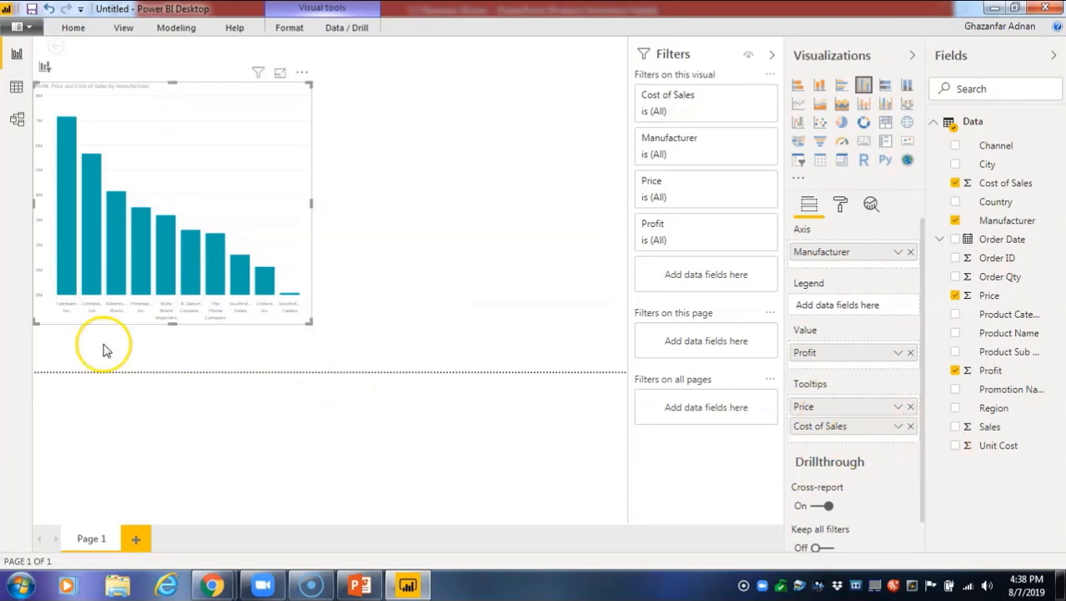
{"action": "left_click_drag", "start_coordinate": [144, 183], "coordinate": [226, 198]}
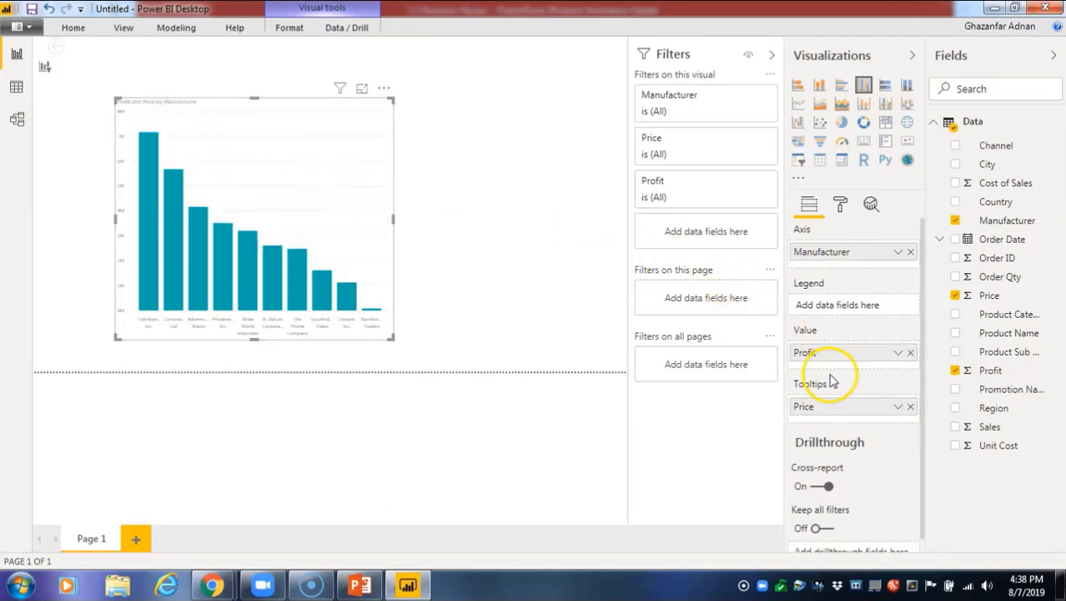
Step: Remove Price from the chart's fields and keep Profit as its only value
{"action": "left_click", "coordinate": [911, 353]}
{"action": "left_click_drag", "start_coordinate": [801, 406], "coordinate": [845, 352]}
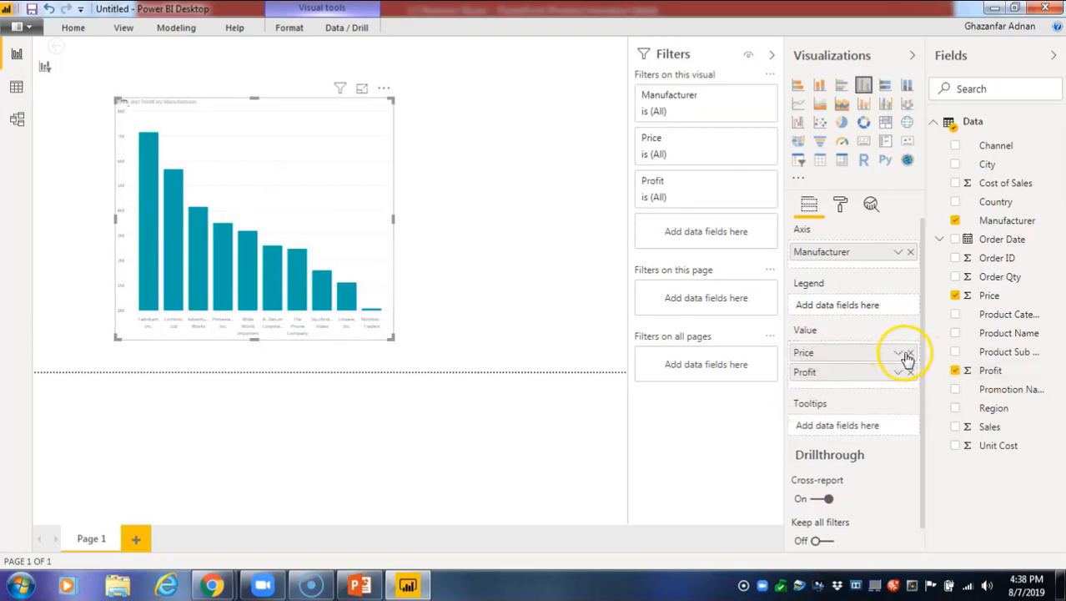
{"action": "left_click", "coordinate": [911, 353]}
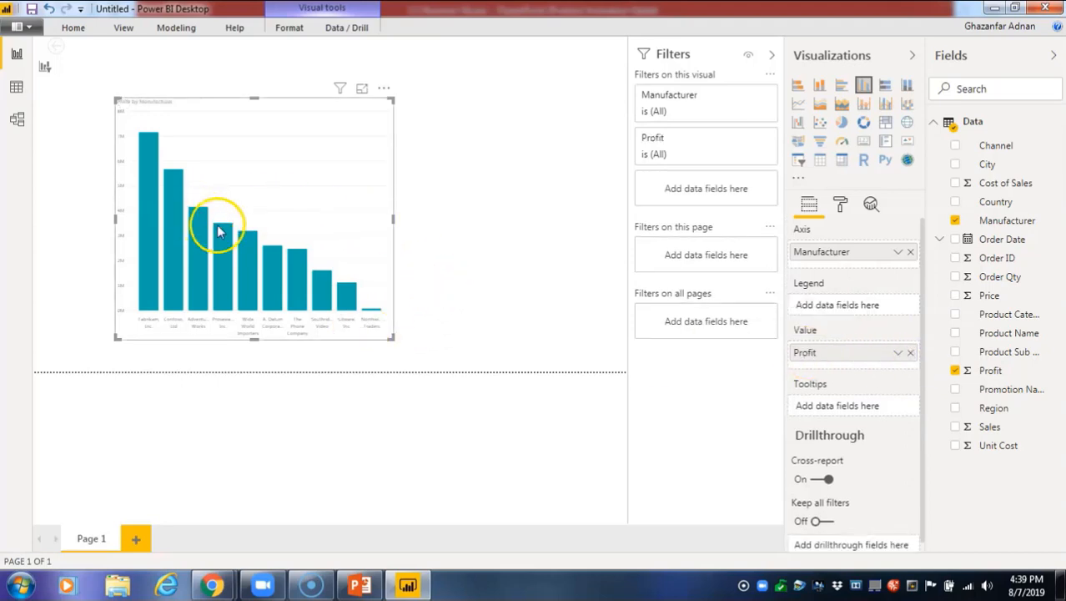
Step: Move the Profit by Manufacturer chart slightly up and across the page, and leave it selected
{"action": "left_click_drag", "start_coordinate": [218, 232], "coordinate": [259, 209]}
{"action": "left_click", "coordinate": [467, 222]}
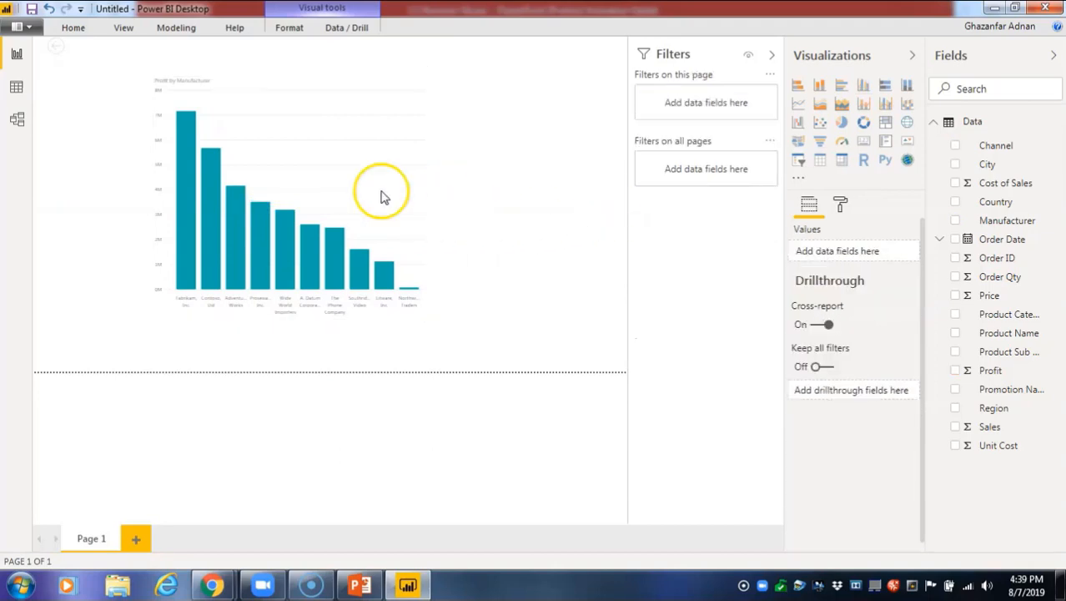
{"action": "left_click", "coordinate": [348, 199]}
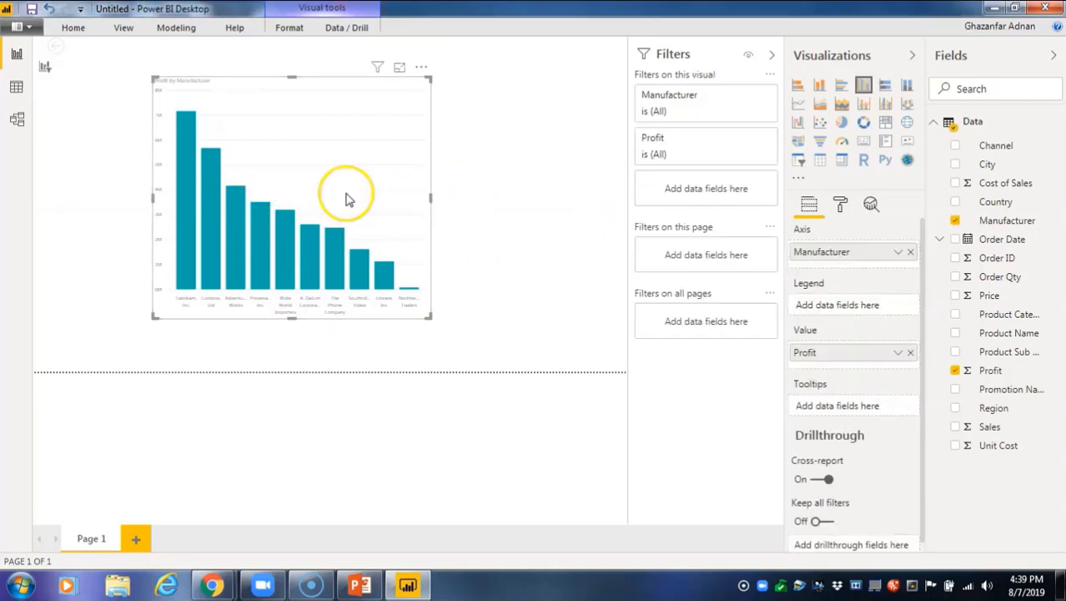
Step: Add a constant line to the Profit by Manufacturer chart through its analytics options and set its value to 500000
{"action": "left_click", "coordinate": [870, 210]}
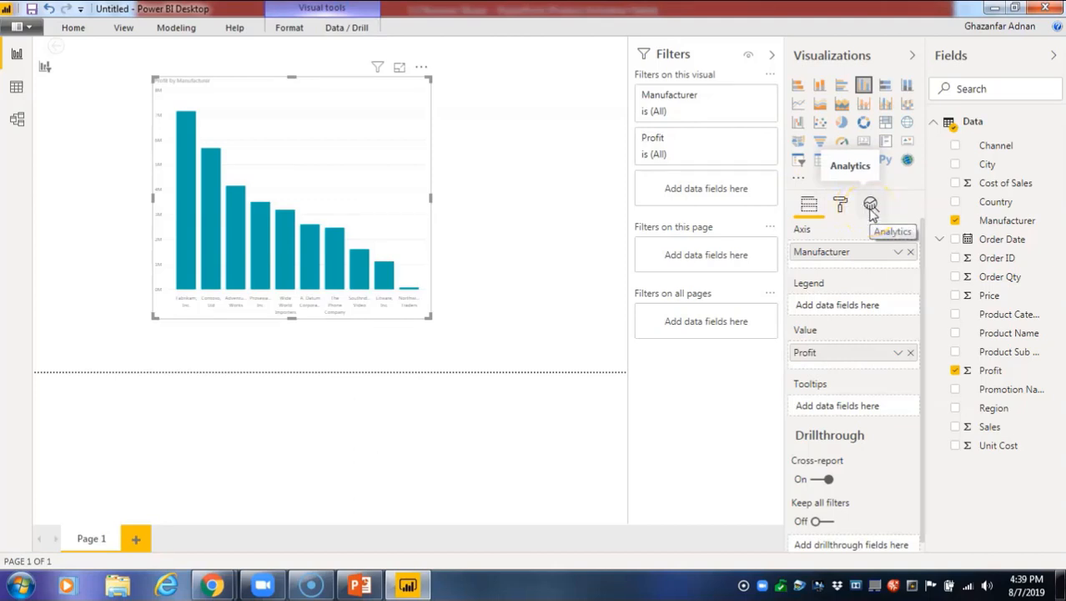
{"action": "left_click", "coordinate": [870, 206]}
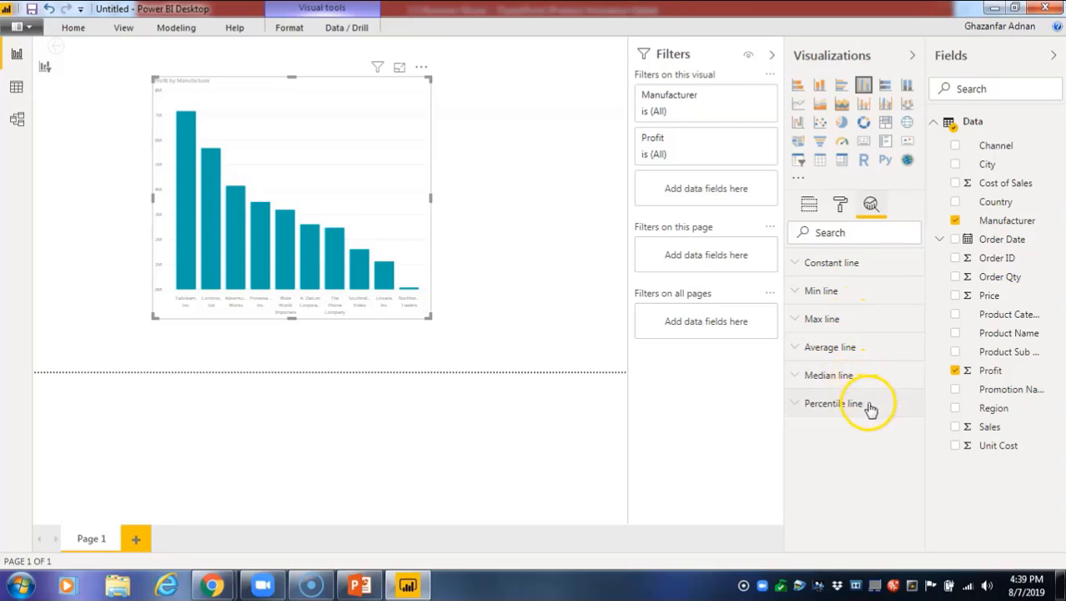
{"action": "left_click", "coordinate": [862, 269]}
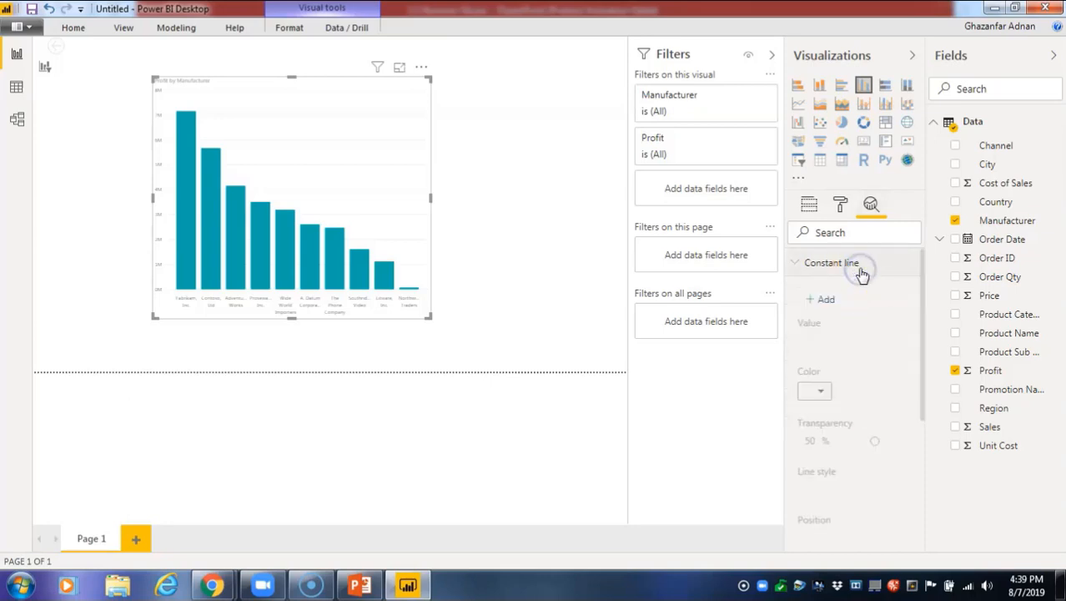
{"action": "left_click", "coordinate": [826, 302]}
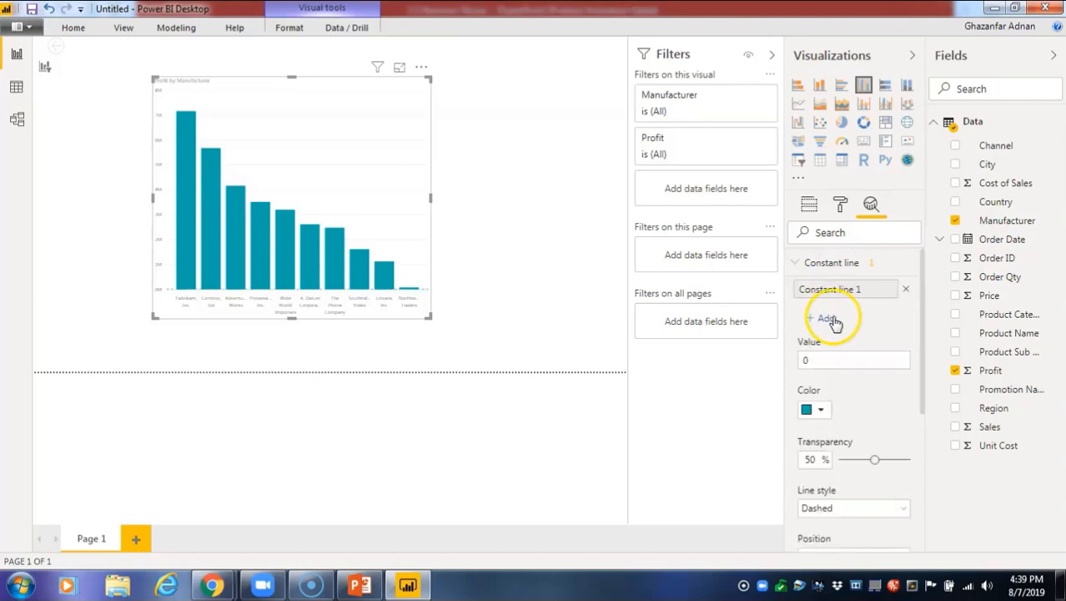
{"action": "scroll", "coordinate": [872, 328], "scroll_direction": "down", "scroll_amount": 3}
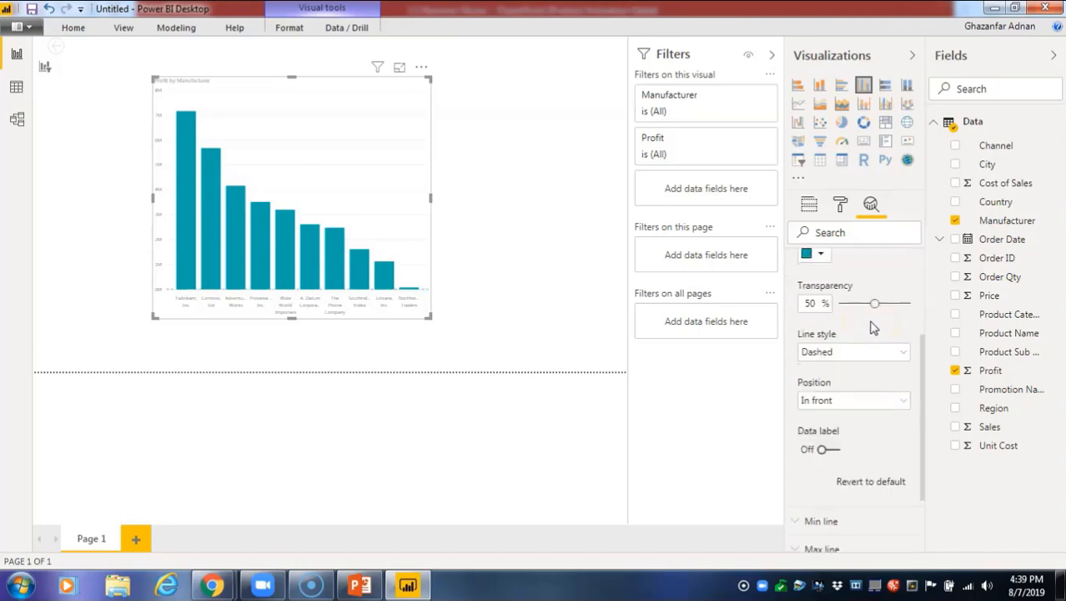
{"action": "scroll", "coordinate": [872, 327], "scroll_direction": "up", "scroll_amount": 1}
{"action": "left_click", "coordinate": [871, 276]}
{"action": "scroll", "coordinate": [868, 282], "scroll_direction": "up", "scroll_amount": 1}
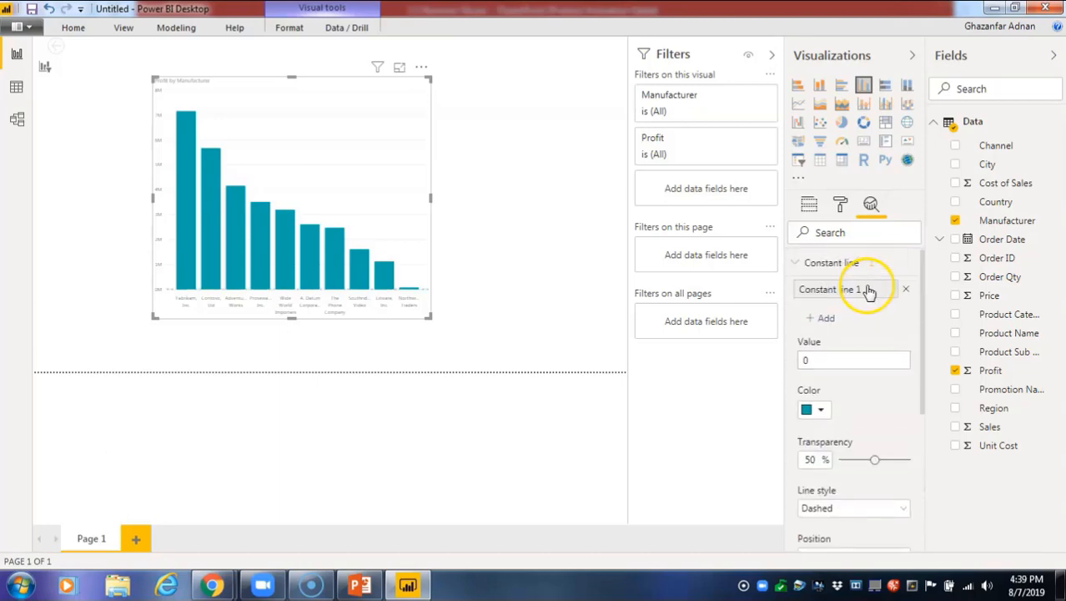
{"action": "left_click", "coordinate": [860, 357]}
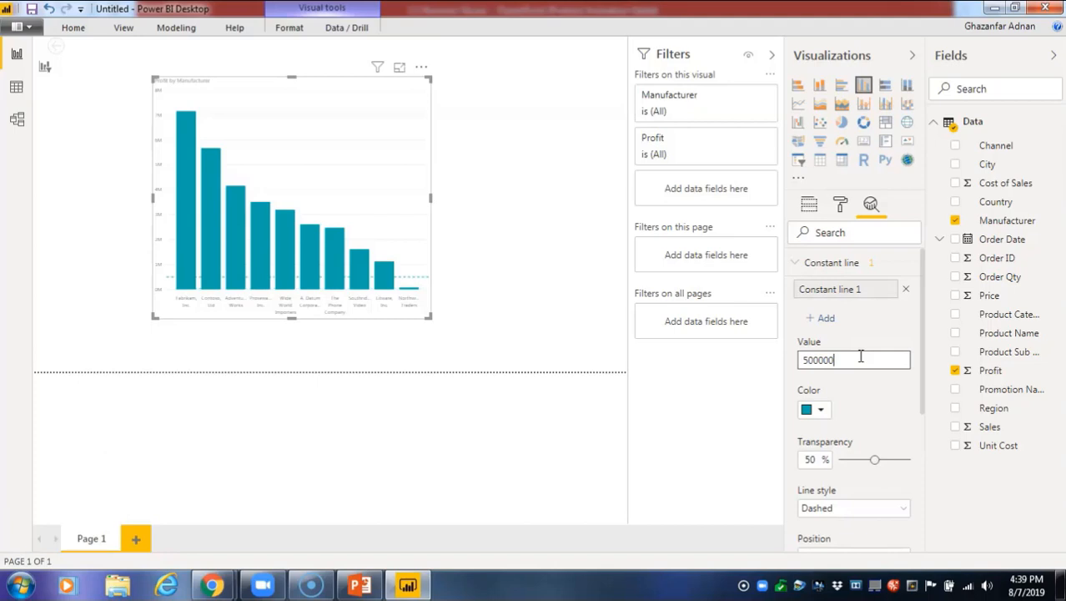
{"action": "left_click", "coordinate": [865, 382]}
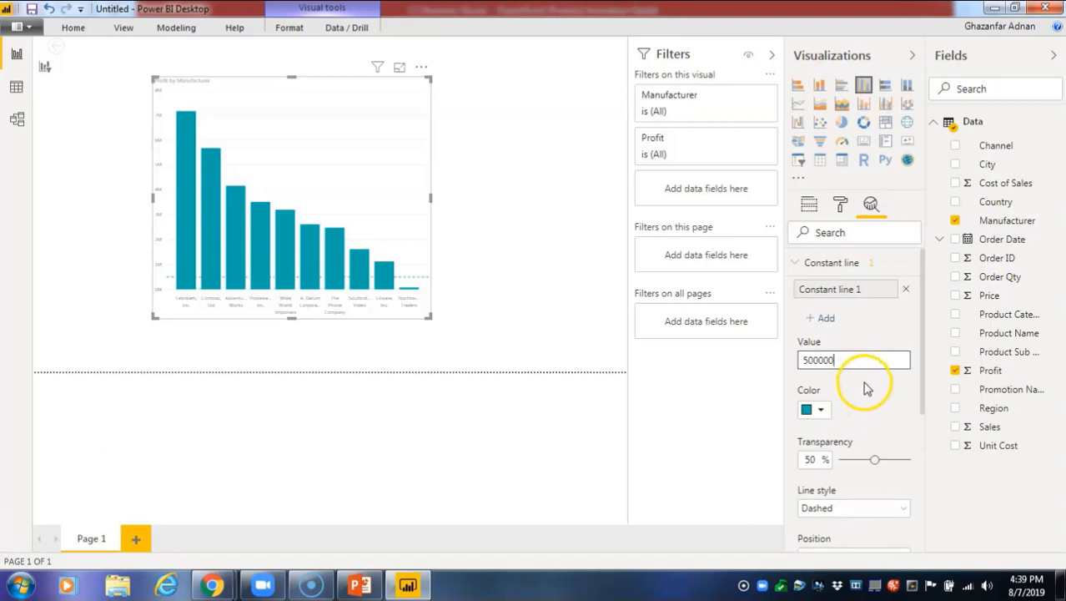
Step: Set the constant line's transparency to 0% and its color to black
{"action": "scroll", "coordinate": [896, 474], "scroll_direction": "down", "scroll_amount": 2}
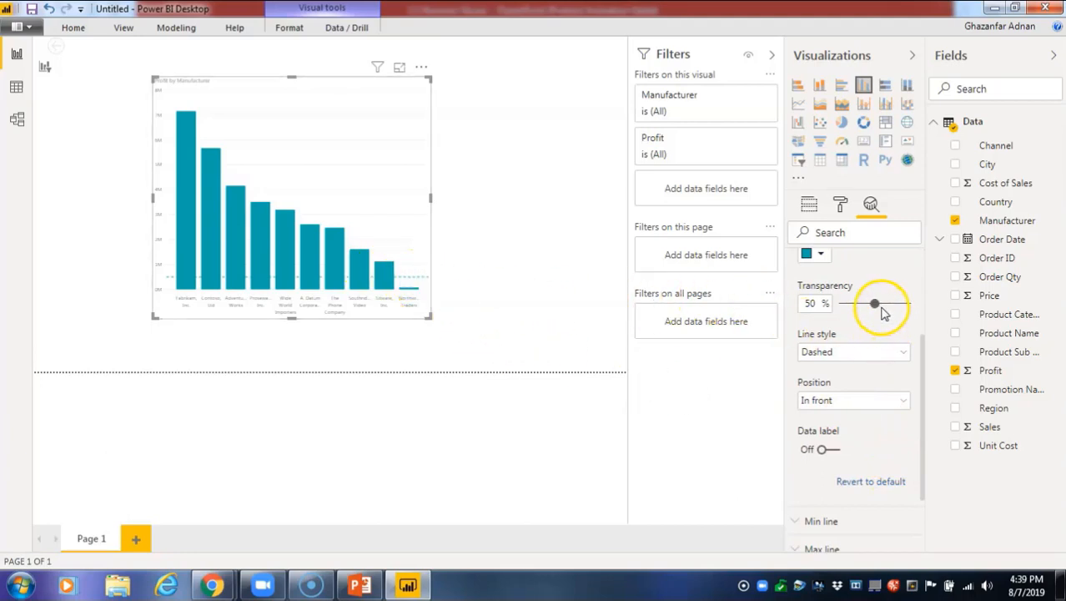
{"action": "left_click_drag", "start_coordinate": [876, 307], "coordinate": [772, 310]}
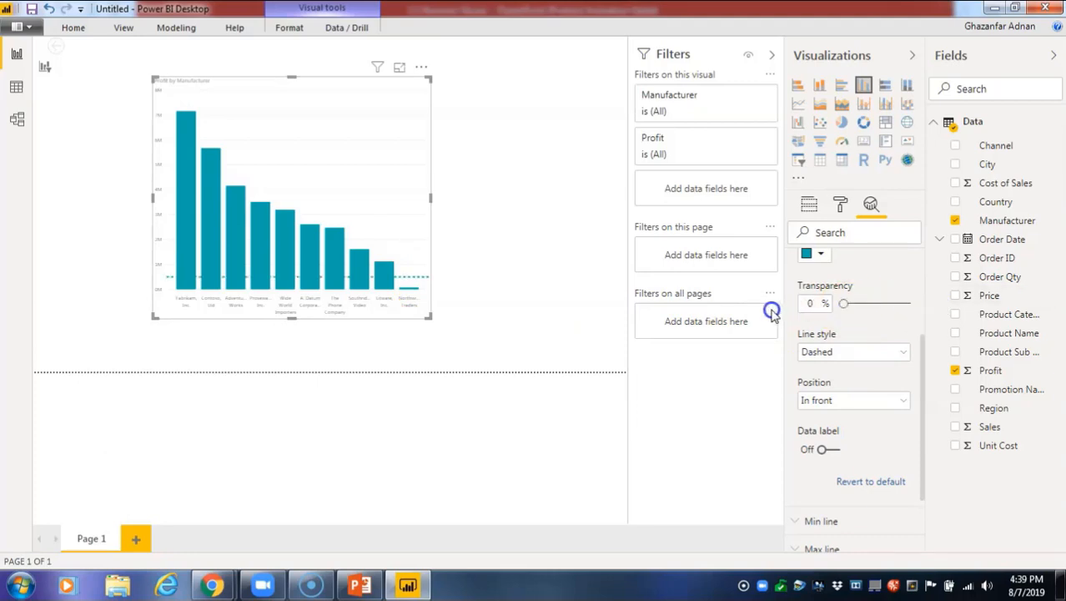
{"action": "left_click", "coordinate": [818, 254]}
{"action": "left_click", "coordinate": [814, 265]}
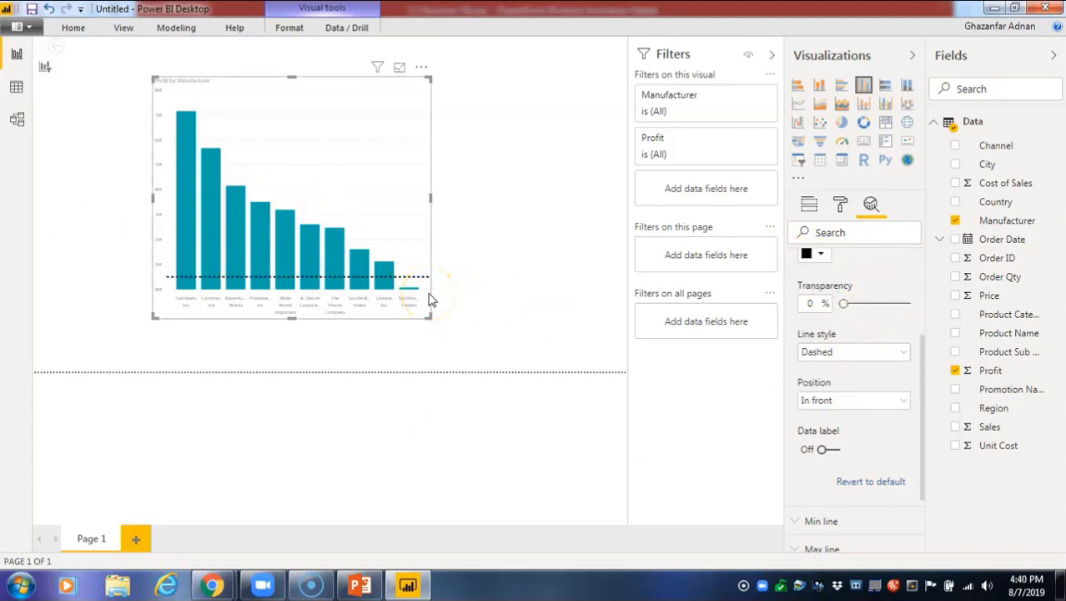
Step: Delete the 500000 constant line from the chart
{"action": "scroll", "coordinate": [868, 426], "scroll_direction": "up", "scroll_amount": 3}
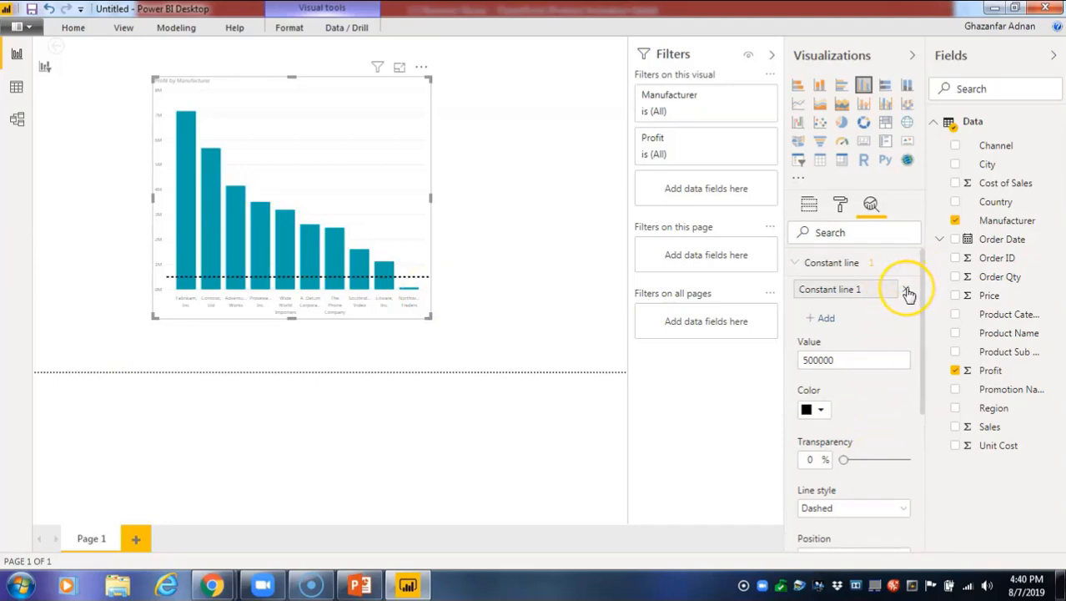
{"action": "left_click", "coordinate": [176, 308]}
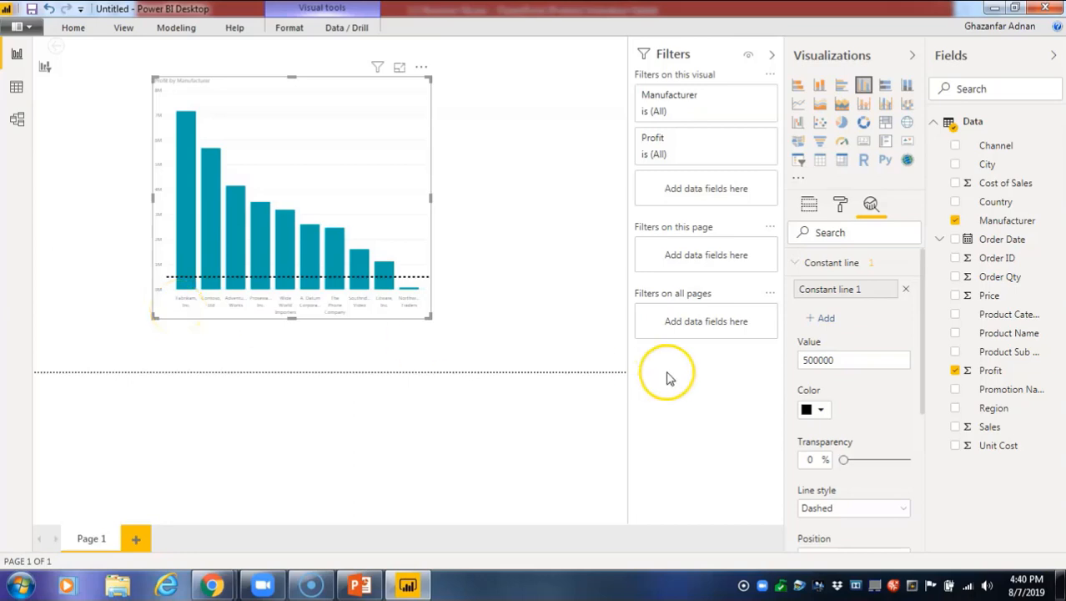
{"action": "left_click", "coordinate": [907, 289]}
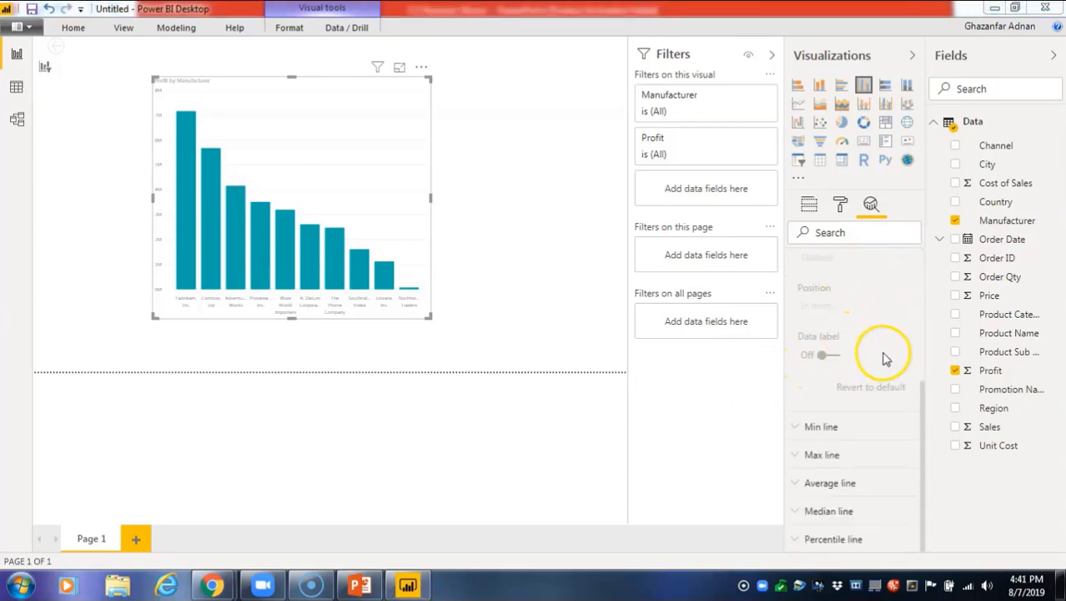
{"action": "left_click", "coordinate": [910, 416]}
{"action": "left_click", "coordinate": [831, 424]}
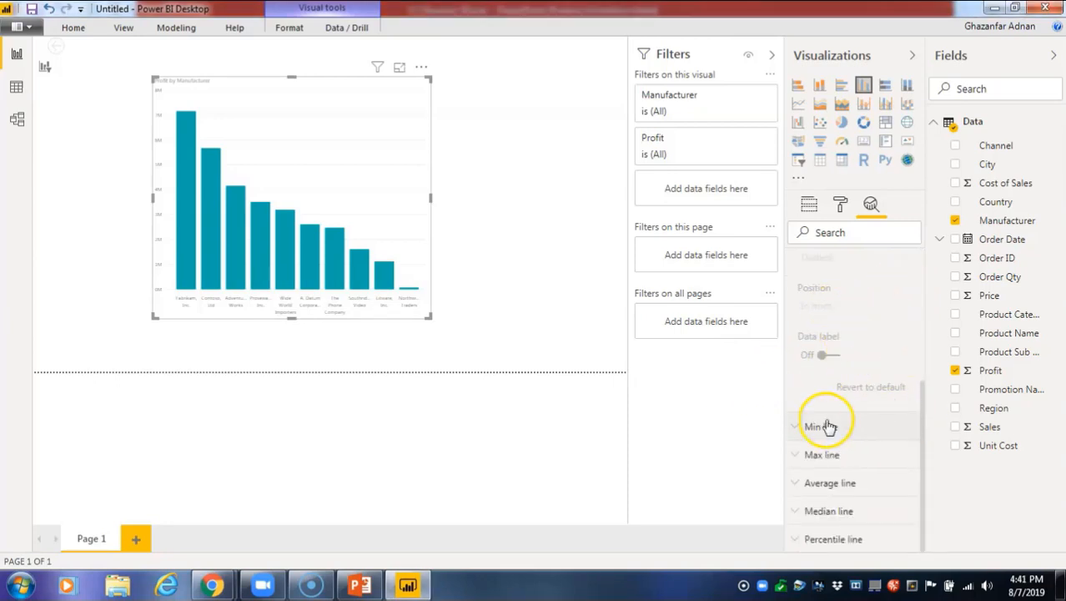
{"action": "left_click", "coordinate": [827, 422]}
{"action": "scroll", "coordinate": [834, 392], "scroll_direction": "up", "scroll_amount": 3}
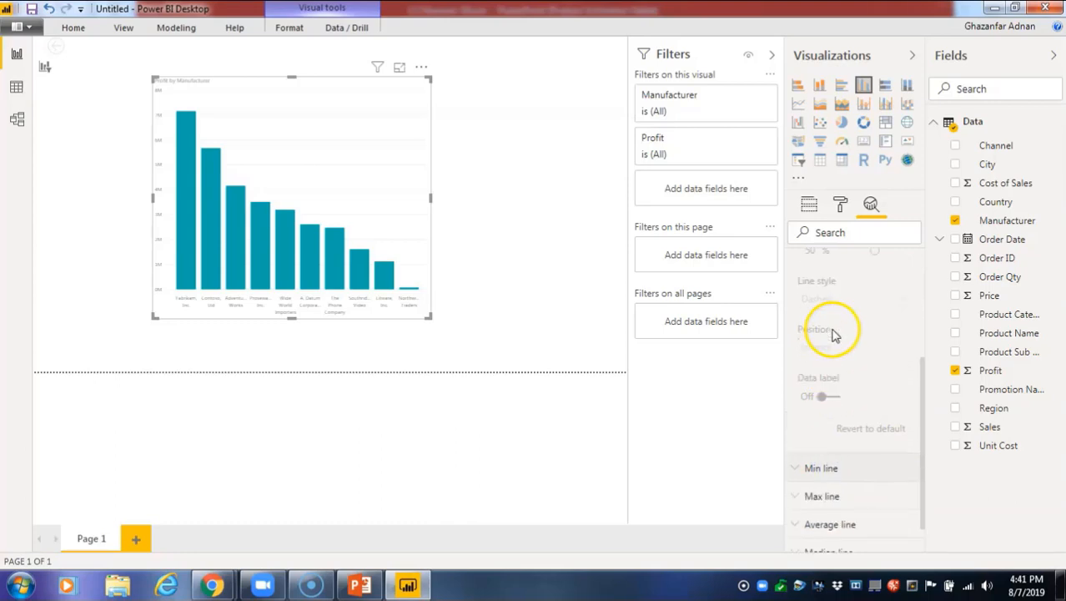
{"action": "scroll", "coordinate": [839, 390], "scroll_direction": "down", "scroll_amount": 3}
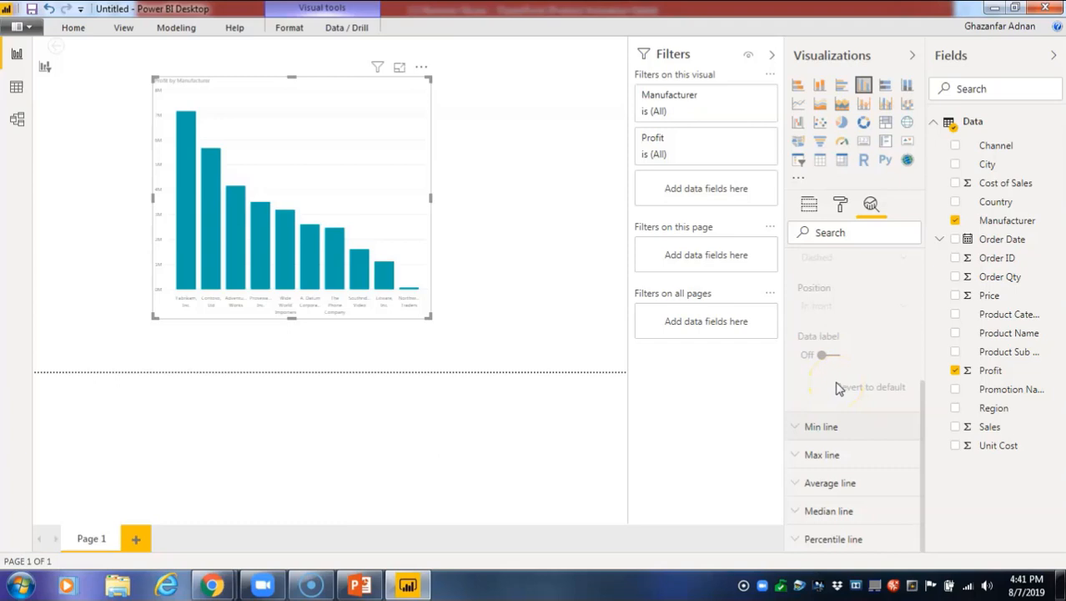
Step: Add a new constant line to the chart, check its position options and set its line style to Solid
{"action": "scroll", "coordinate": [839, 375], "scroll_direction": "up", "scroll_amount": 3}
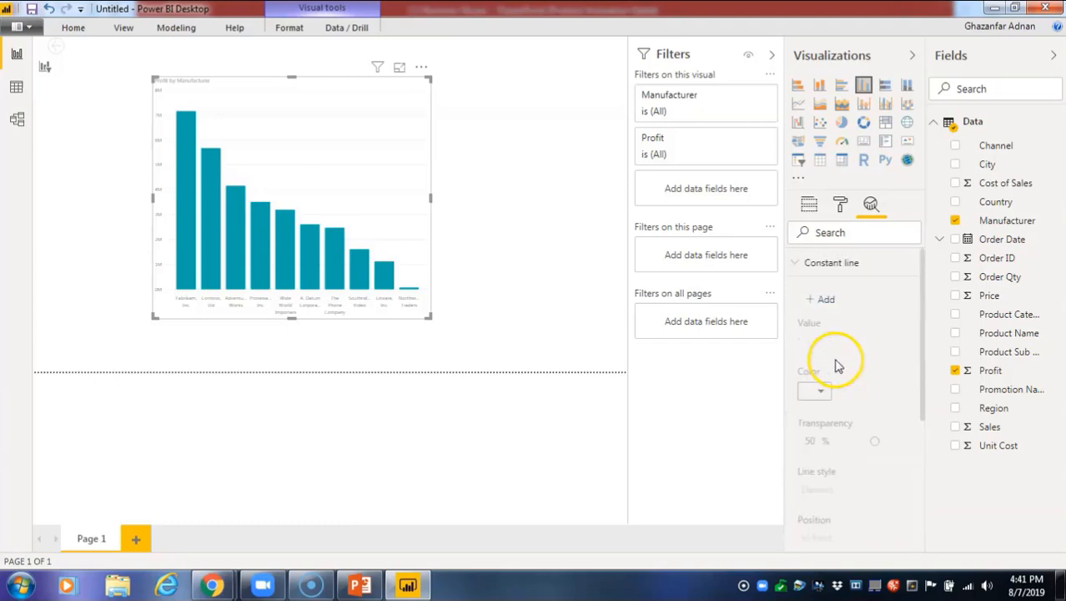
{"action": "left_click", "coordinate": [833, 301]}
{"action": "scroll", "coordinate": [851, 353], "scroll_direction": "down", "scroll_amount": 3}
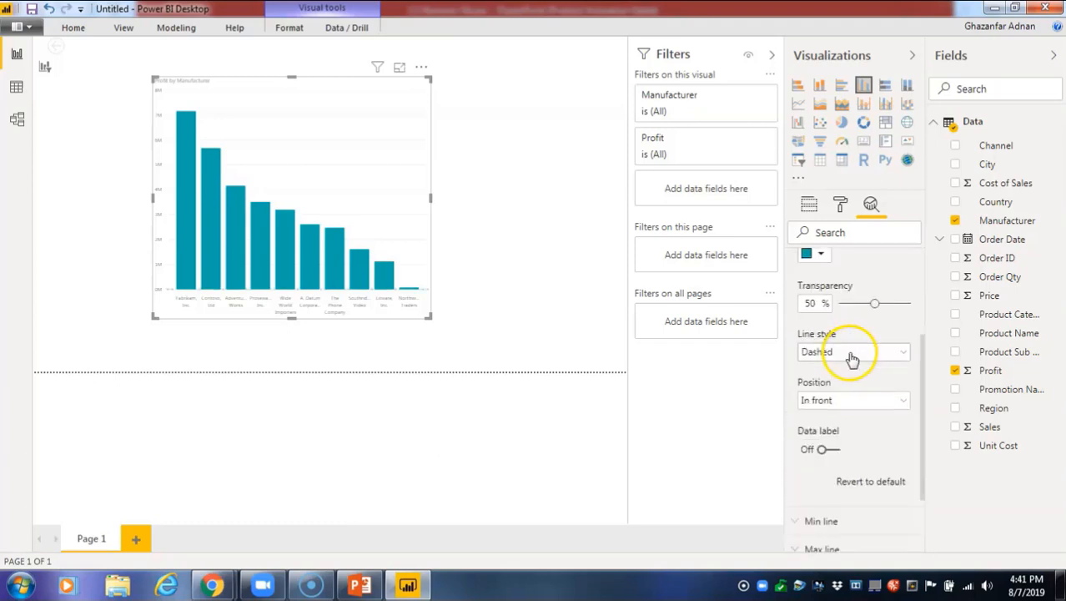
{"action": "left_click", "coordinate": [871, 404]}
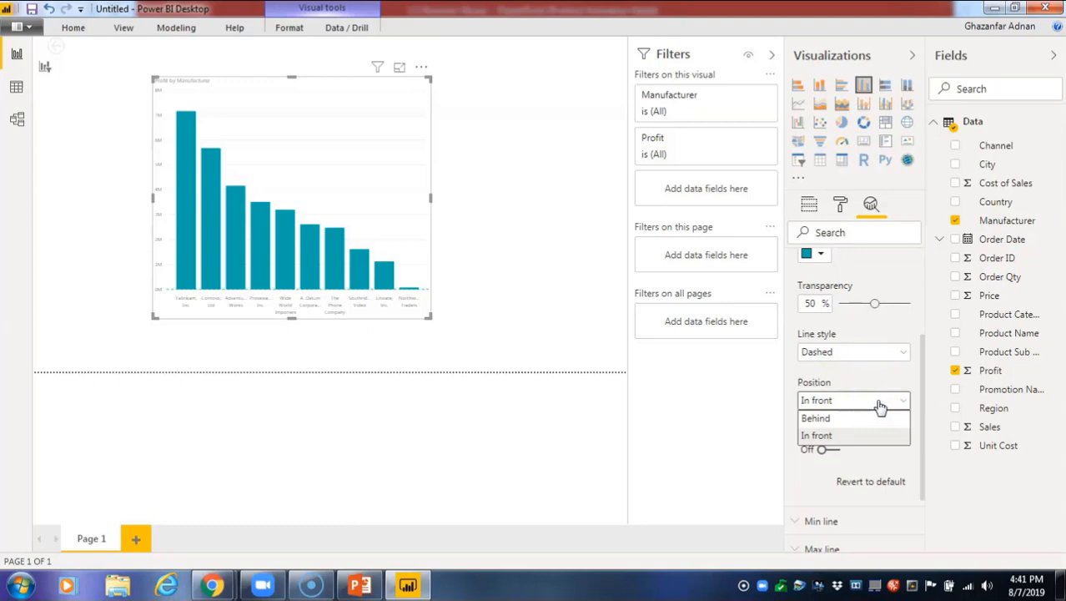
{"action": "left_click", "coordinate": [883, 407]}
{"action": "left_click", "coordinate": [880, 354]}
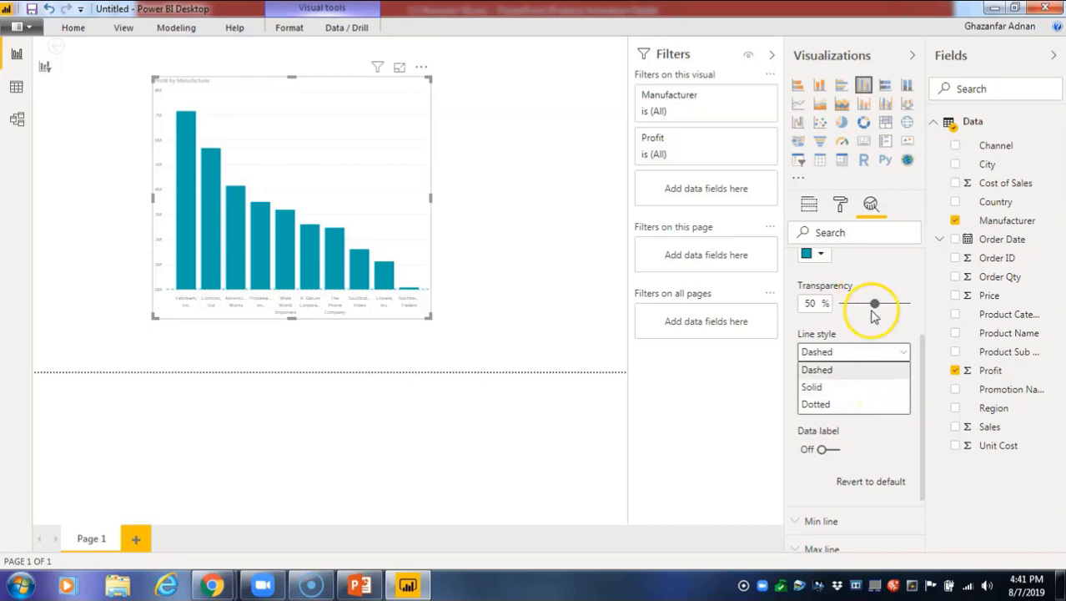
{"action": "left_click", "coordinate": [829, 388]}
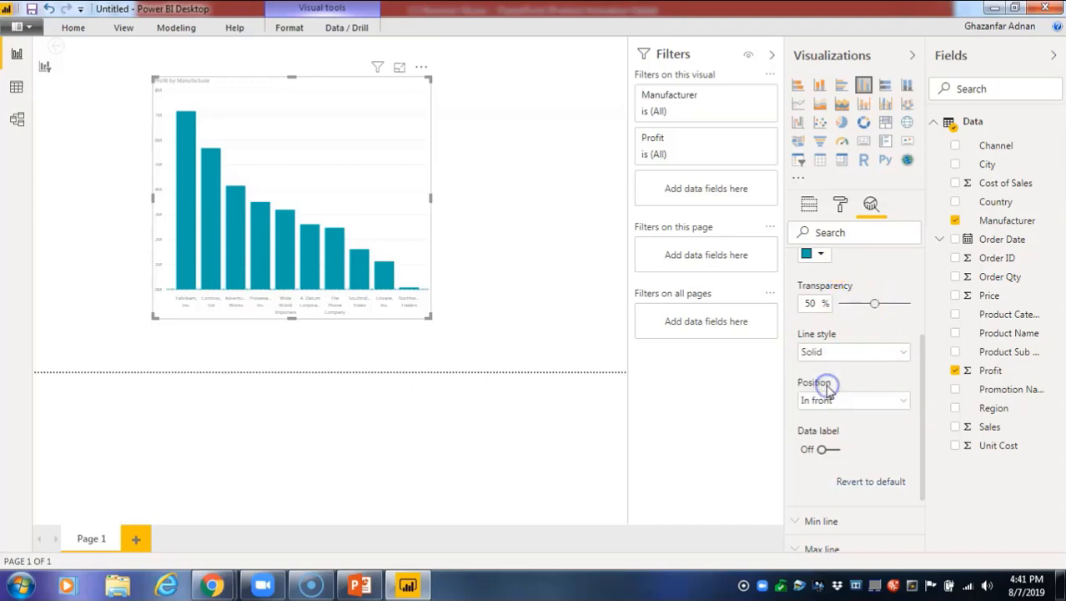
Step: Set the constant line's value to 1000000 and try the Behind position before restoring it to In front
{"action": "scroll", "coordinate": [843, 298], "scroll_direction": "up", "scroll_amount": 3}
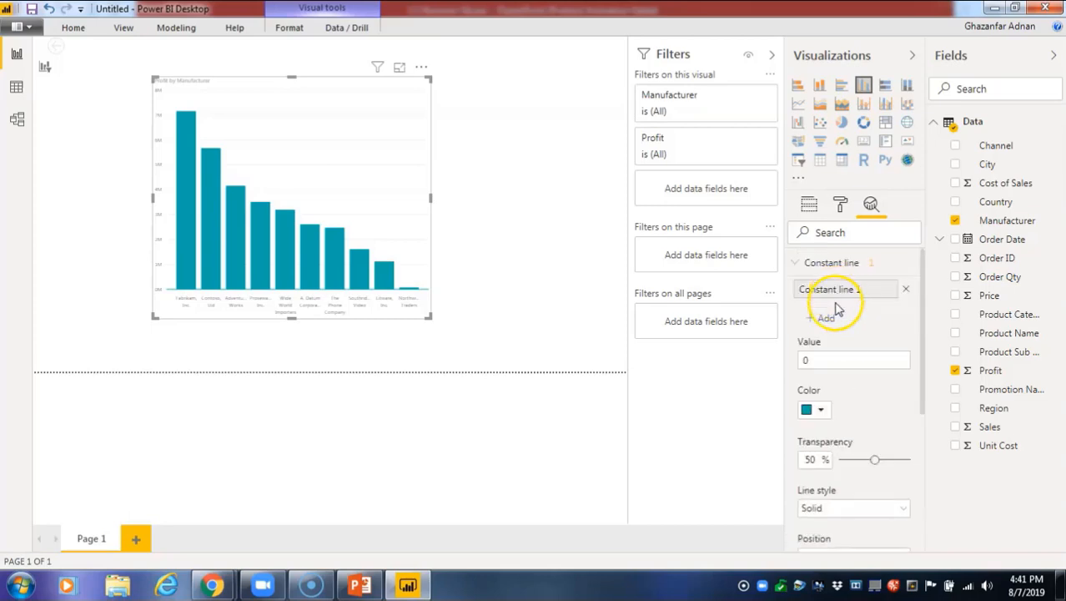
{"action": "left_click", "coordinate": [848, 362]}
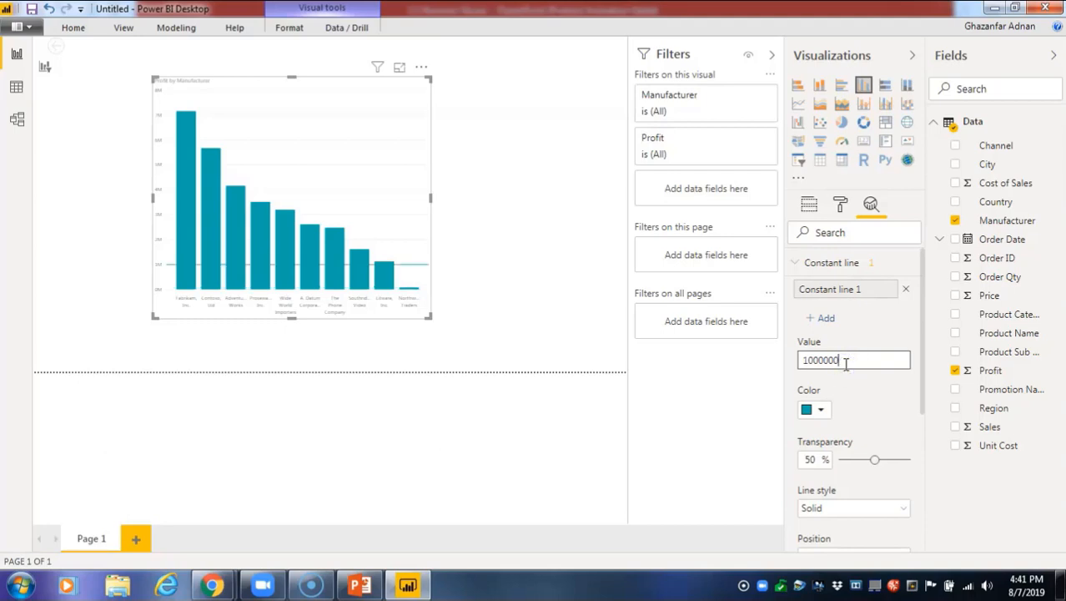
{"action": "scroll", "coordinate": [886, 438], "scroll_direction": "down", "scroll_amount": 1}
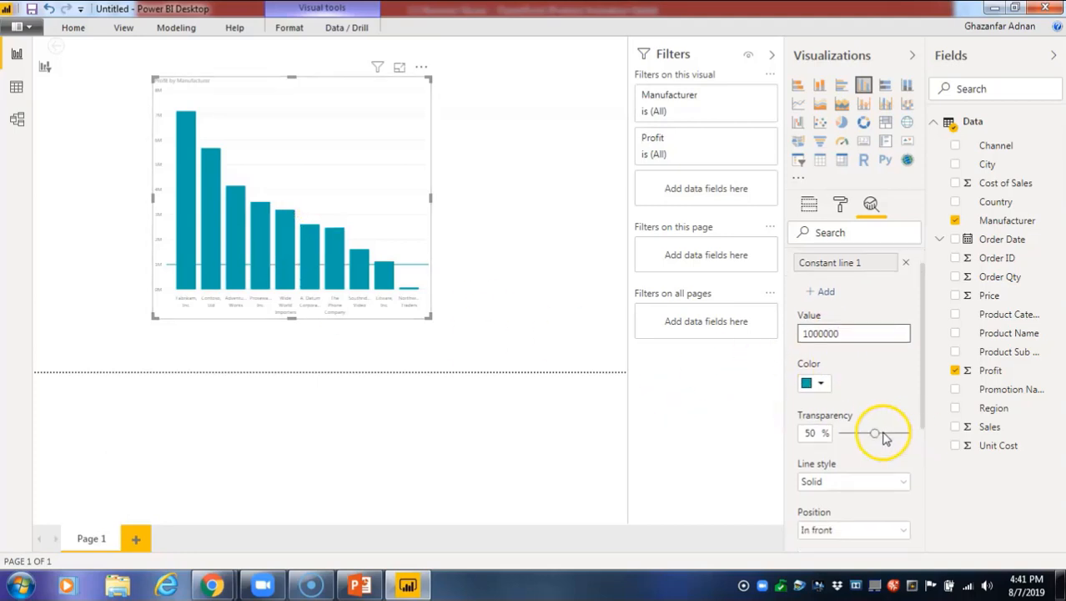
{"action": "scroll", "coordinate": [872, 440], "scroll_direction": "down", "scroll_amount": 2}
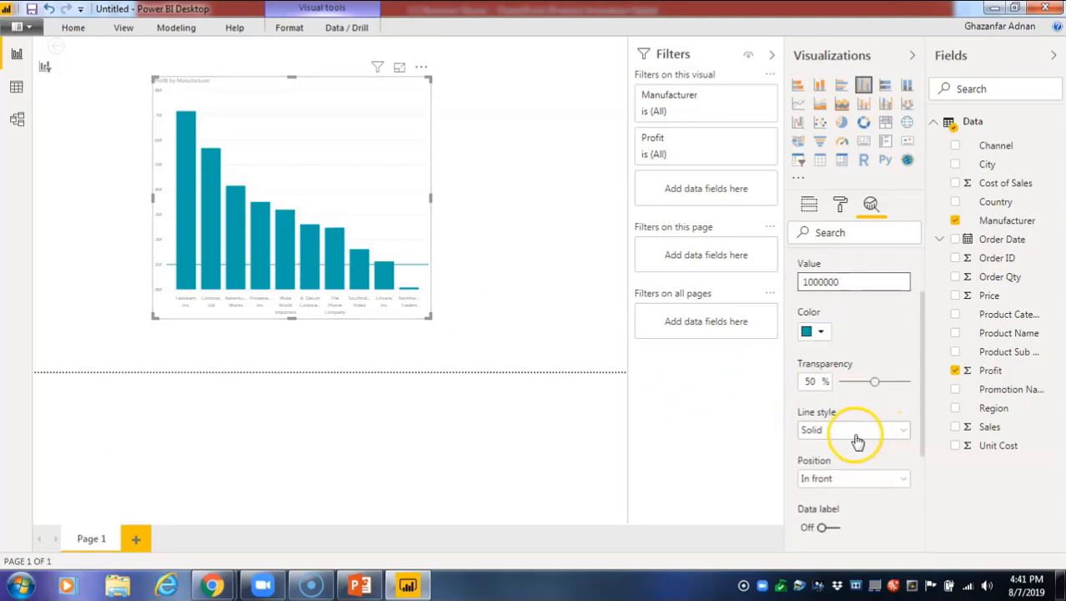
{"action": "left_click", "coordinate": [890, 477]}
{"action": "left_click", "coordinate": [877, 495]}
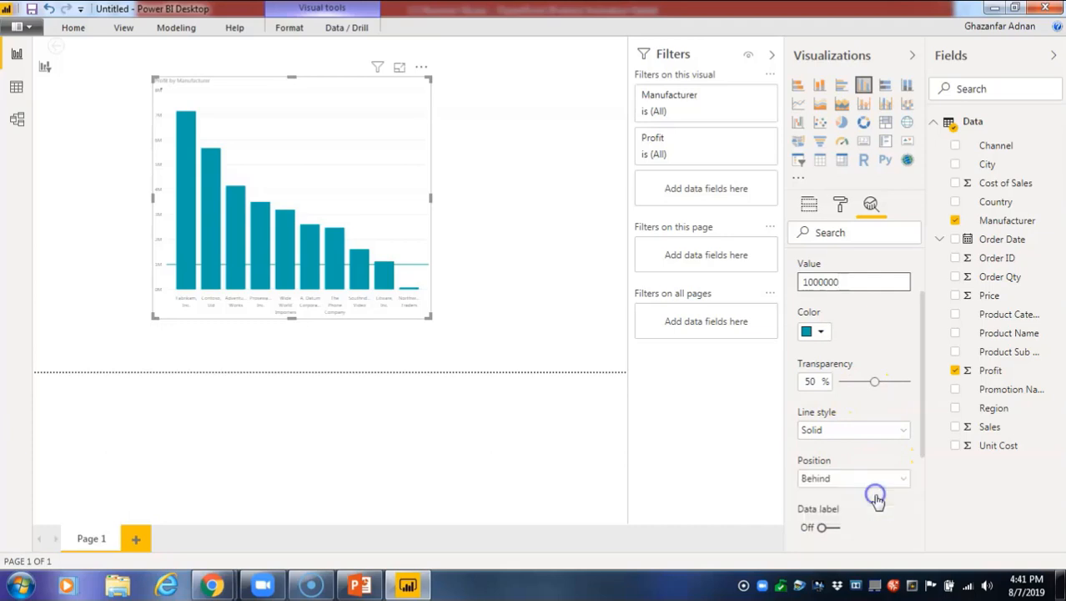
{"action": "left_click", "coordinate": [891, 478]}
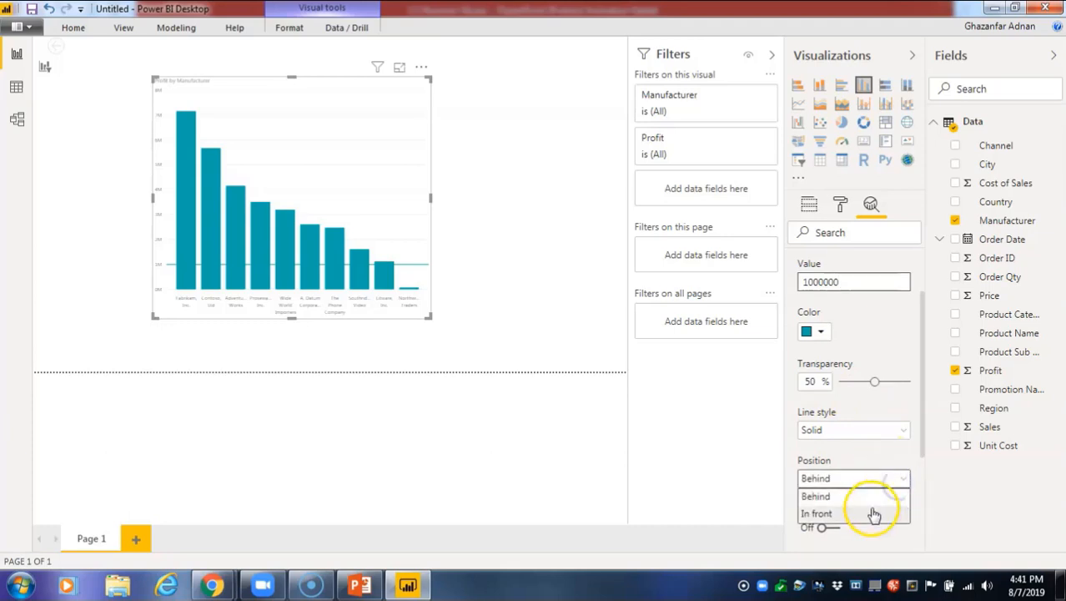
{"action": "left_click", "coordinate": [874, 510]}
Step: Color the constant line black and set its line style to Dotted
{"action": "left_click", "coordinate": [816, 333]}
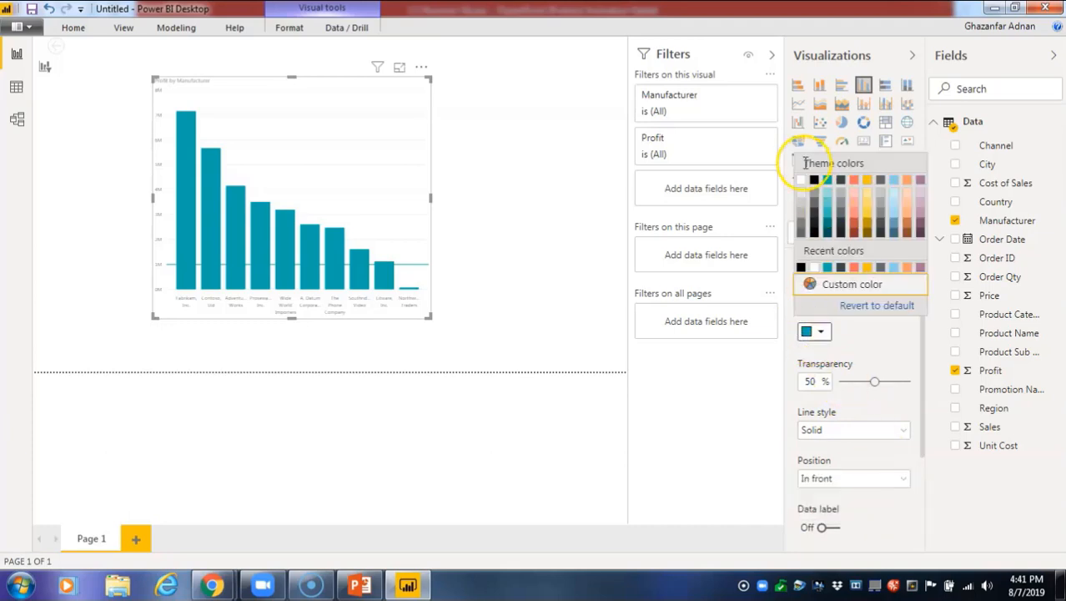
{"action": "left_click", "coordinate": [816, 182]}
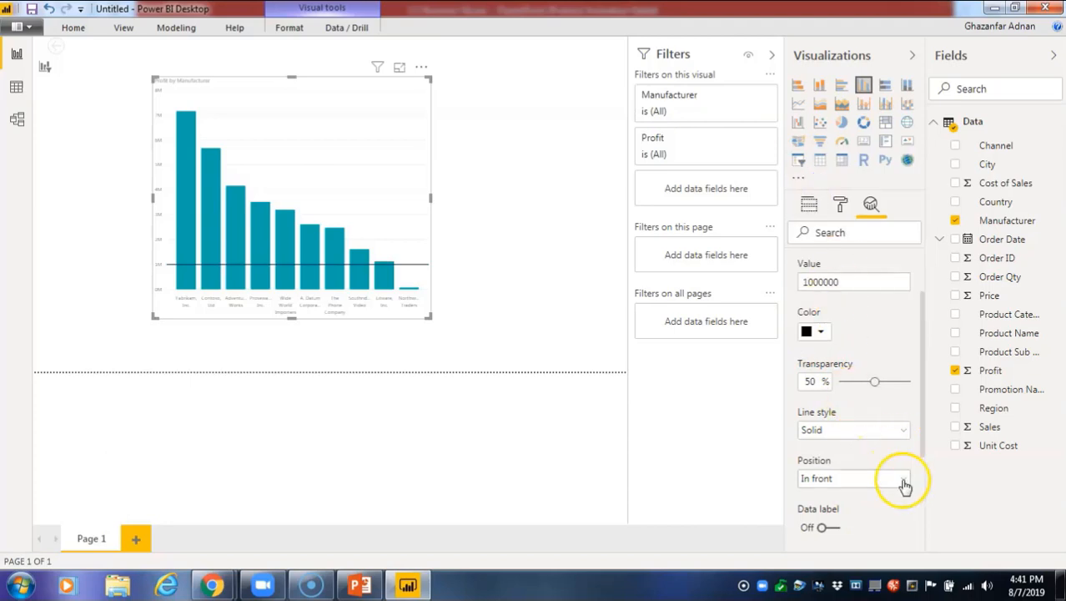
{"action": "left_click", "coordinate": [899, 430]}
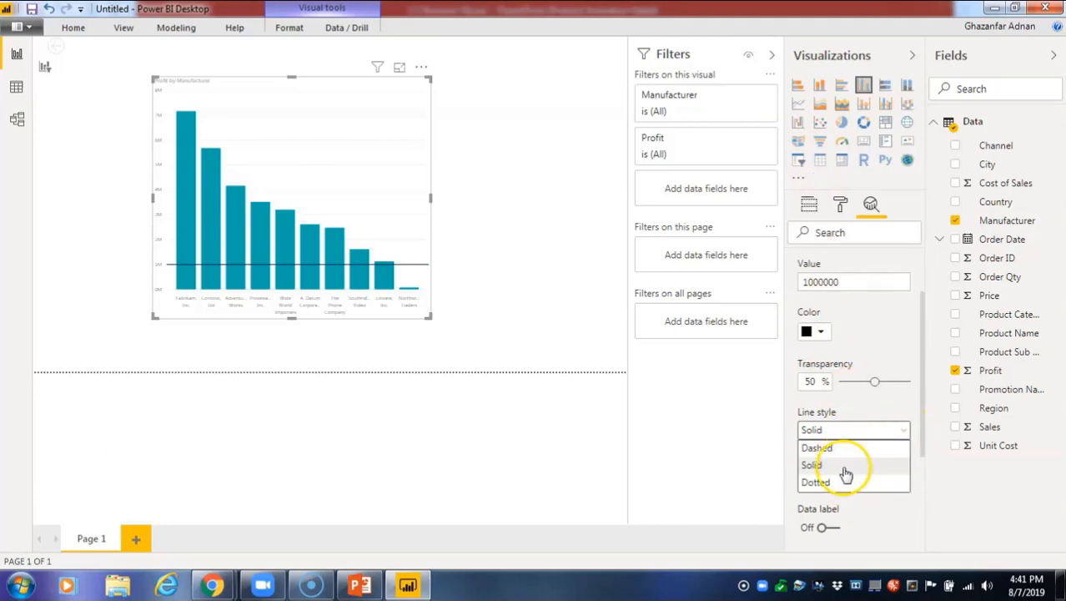
{"action": "left_click", "coordinate": [845, 483]}
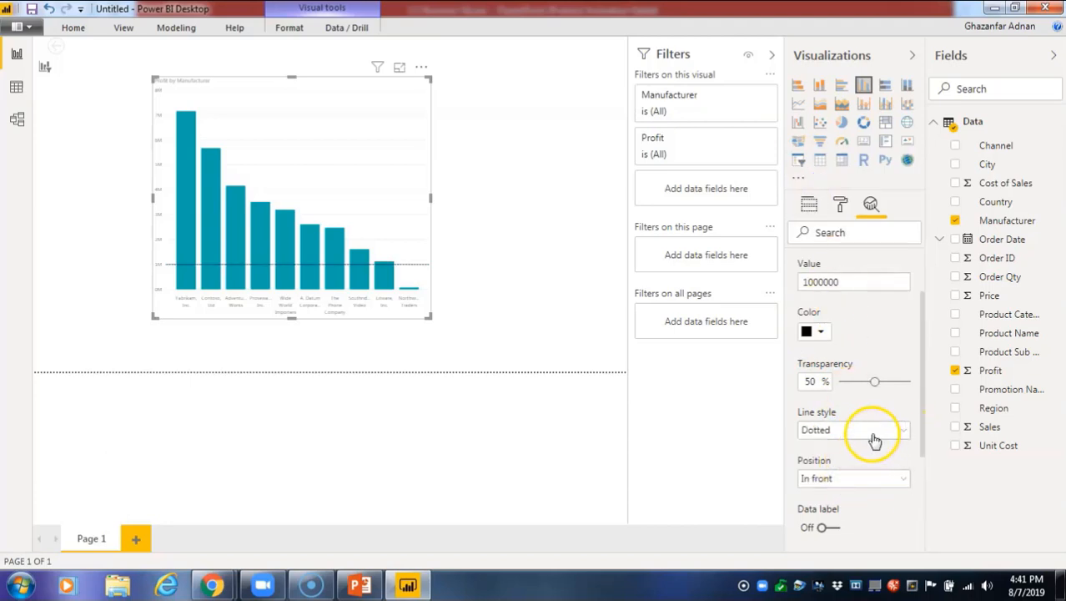
Step: Delete the 1000000 constant line from the chart and close the constant line options
{"action": "scroll", "coordinate": [869, 352], "scroll_direction": "up", "scroll_amount": 2}
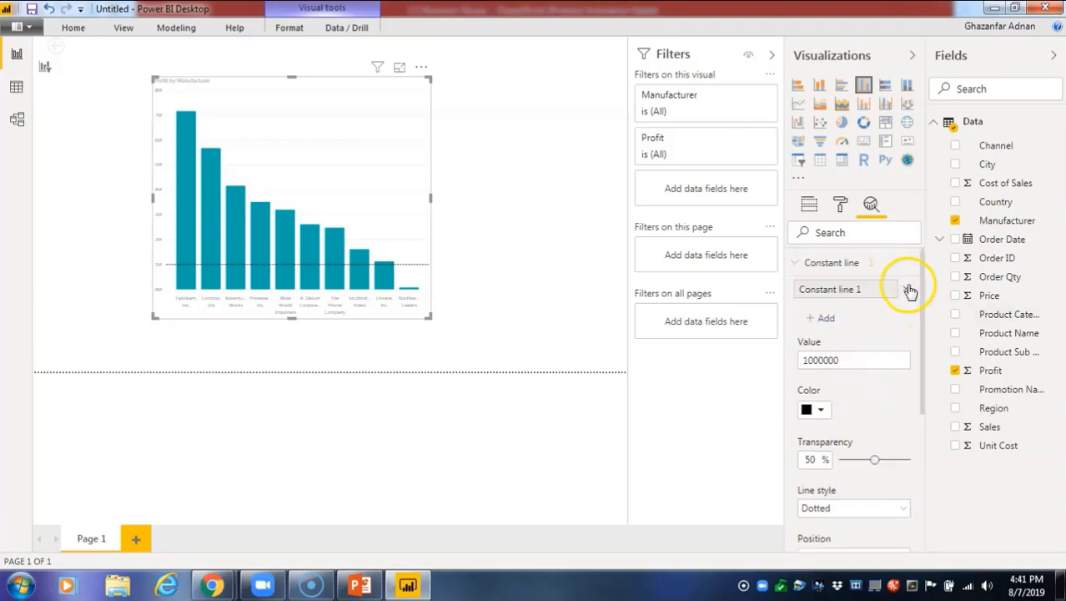
{"action": "left_click", "coordinate": [903, 288]}
{"action": "left_click", "coordinate": [797, 262]}
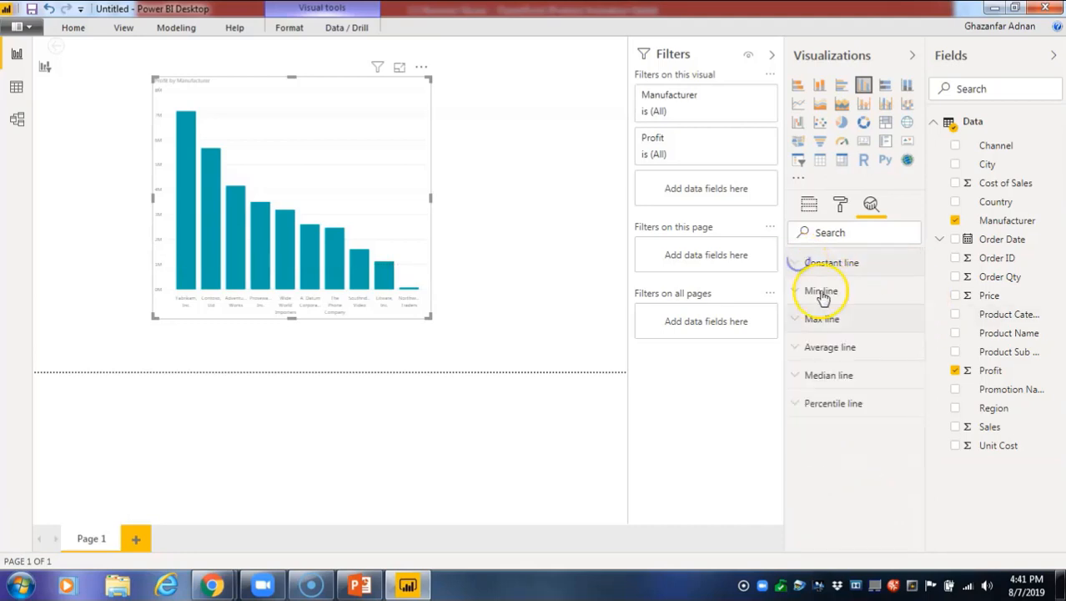
Step: Add a min line to the Profit by Manufacturer chart and check which measures it can use
{"action": "left_click", "coordinate": [837, 291]}
{"action": "left_click", "coordinate": [816, 327]}
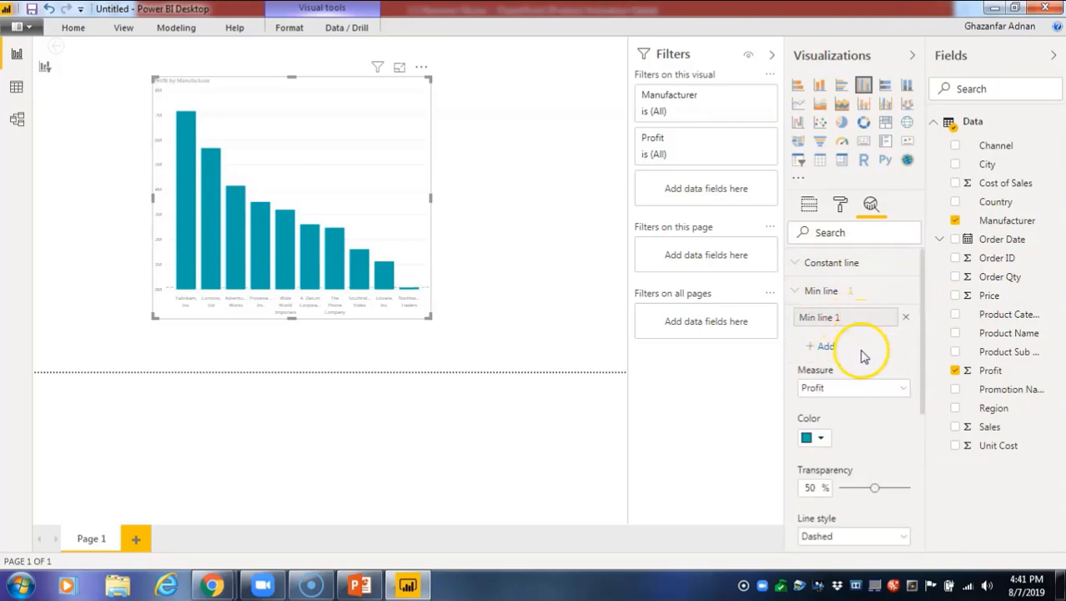
{"action": "left_click", "coordinate": [869, 392]}
{"action": "left_click", "coordinate": [868, 392]}
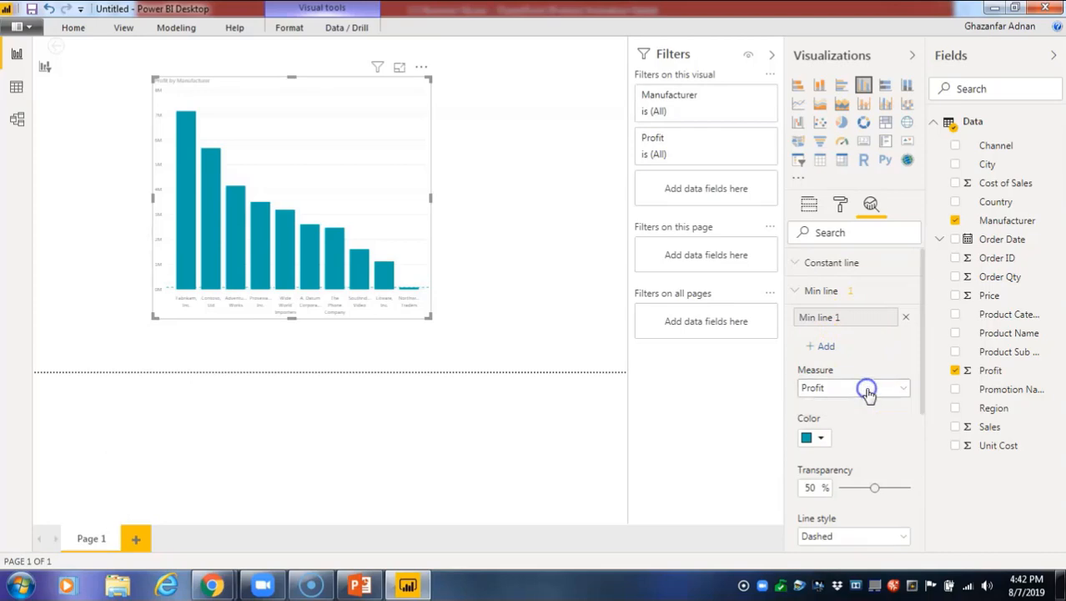
Step: Add a second min line, remove it again, and choose Profit as the remaining min line's measure
{"action": "left_click", "coordinate": [828, 345]}
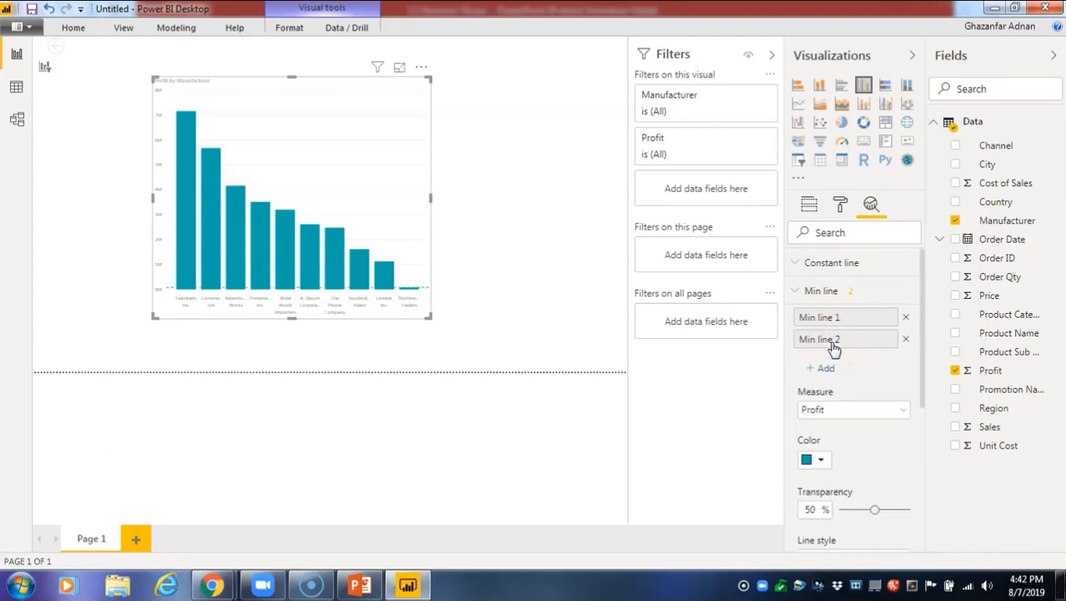
{"action": "left_click", "coordinate": [905, 339]}
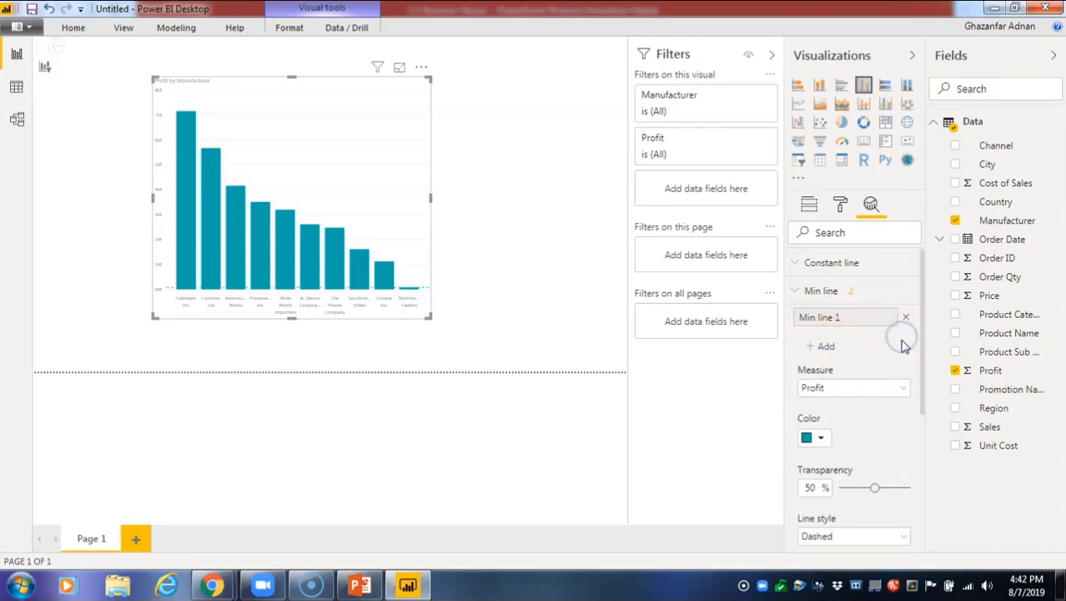
{"action": "left_click", "coordinate": [893, 400]}
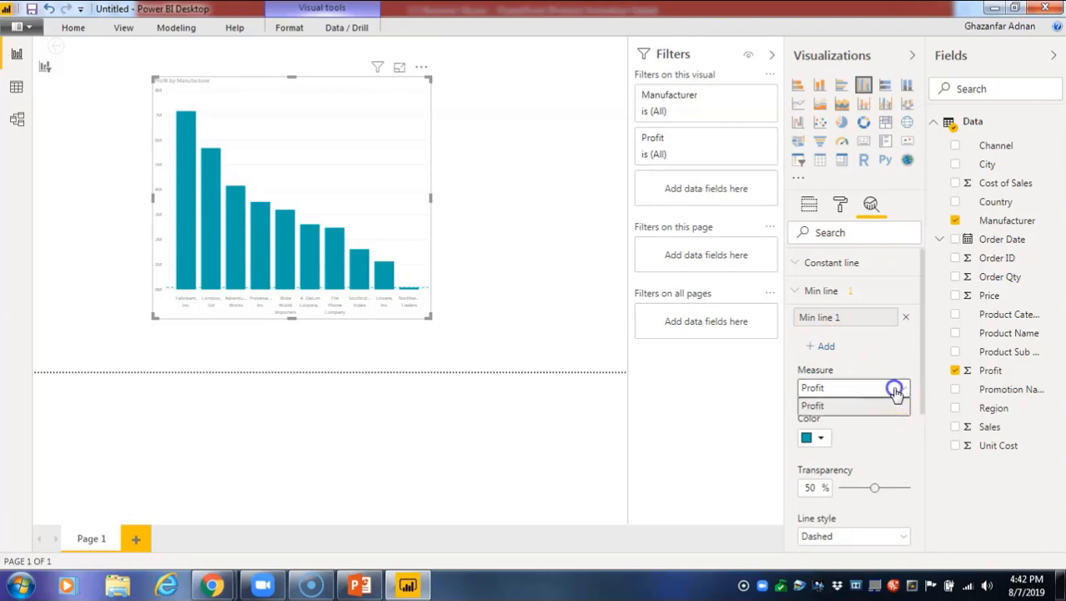
{"action": "left_click", "coordinate": [894, 405]}
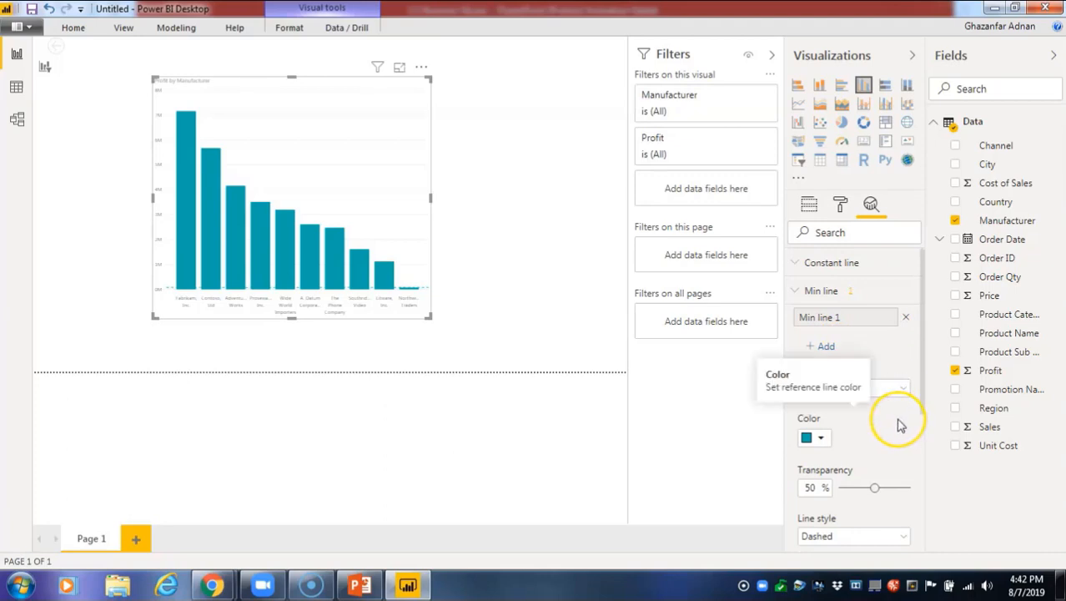
Step: Review the min line's style options and set its transparency to 40%
{"action": "scroll", "coordinate": [900, 425], "scroll_direction": "down", "scroll_amount": 1}
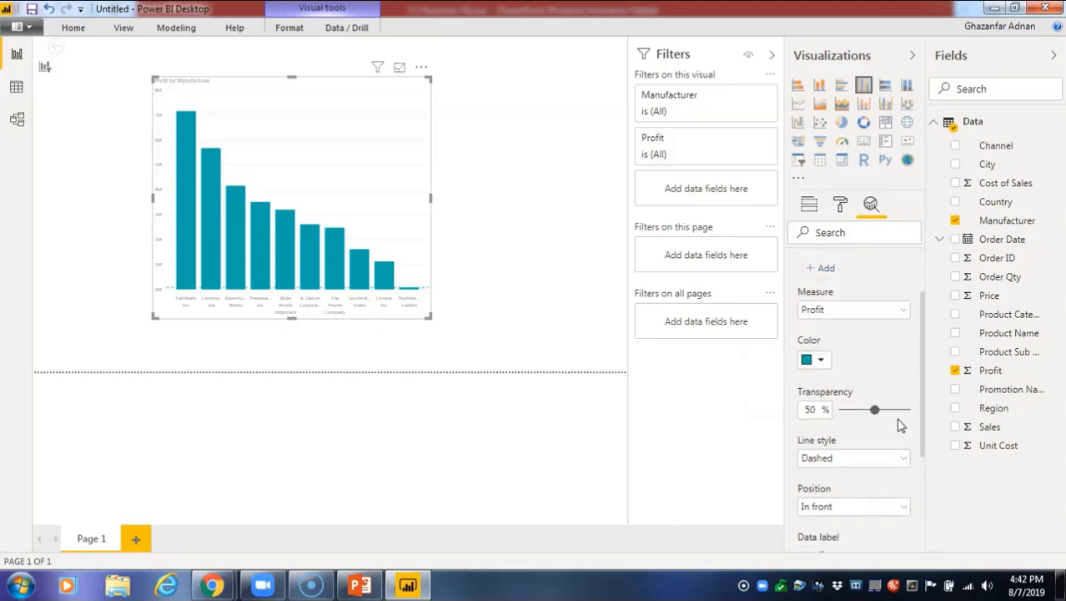
{"action": "scroll", "coordinate": [887, 460], "scroll_direction": "down", "scroll_amount": 2}
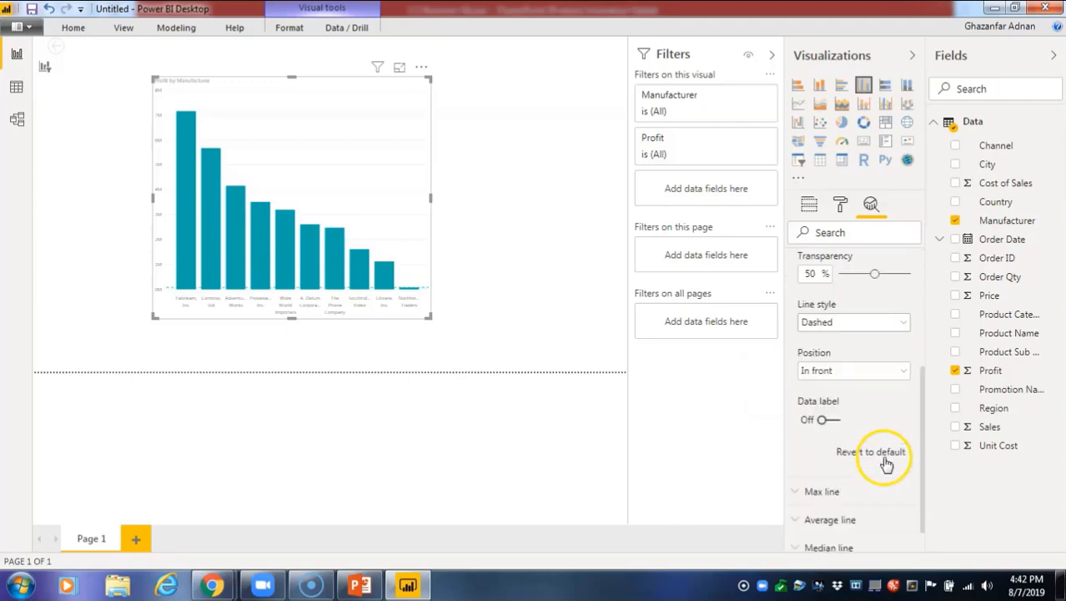
{"action": "scroll", "coordinate": [874, 333], "scroll_direction": "up", "scroll_amount": 1}
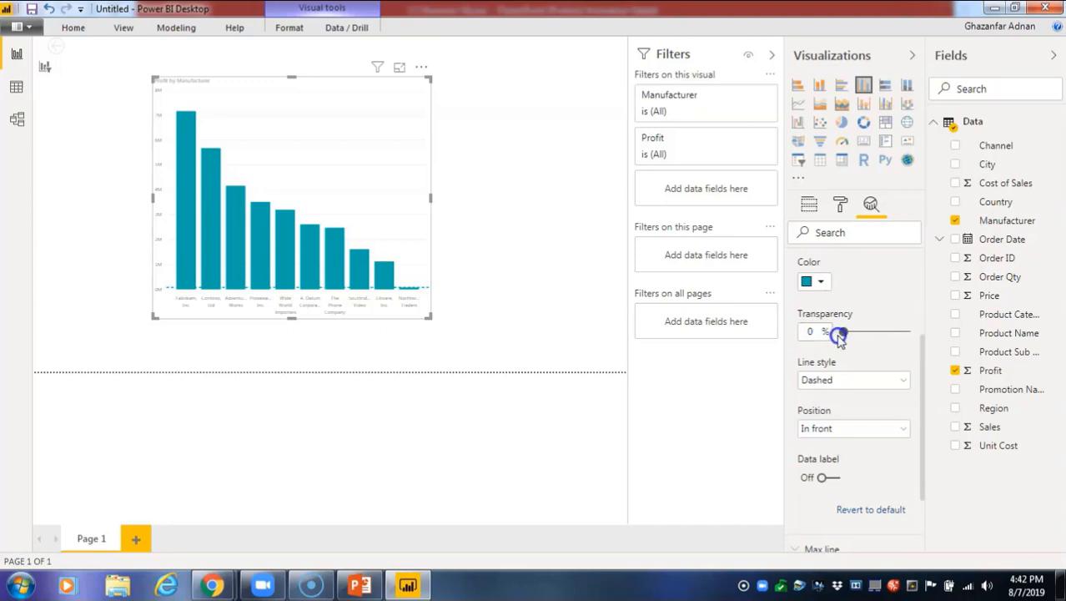
{"action": "left_click_drag", "start_coordinate": [901, 331], "coordinate": [851, 331]}
{"action": "scroll", "coordinate": [870, 333], "scroll_direction": "up", "scroll_amount": 4}
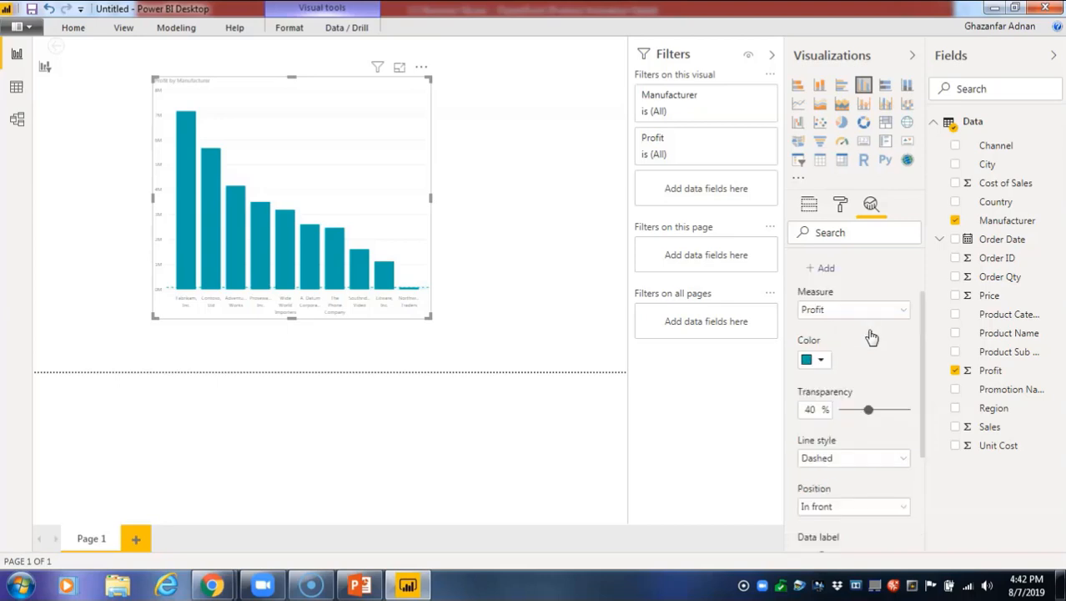
Step: Delete the min line and add a max line to the Profit by Manufacturer chart
{"action": "left_click", "coordinate": [905, 318]}
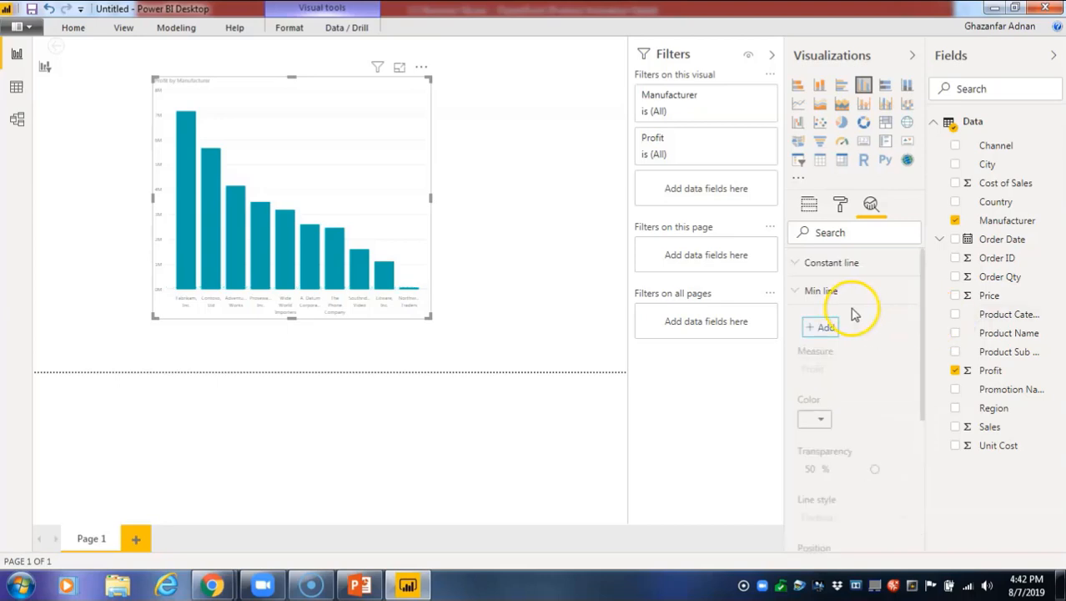
{"action": "scroll", "coordinate": [818, 375], "scroll_direction": "down", "scroll_amount": 3}
{"action": "left_click", "coordinate": [822, 453]}
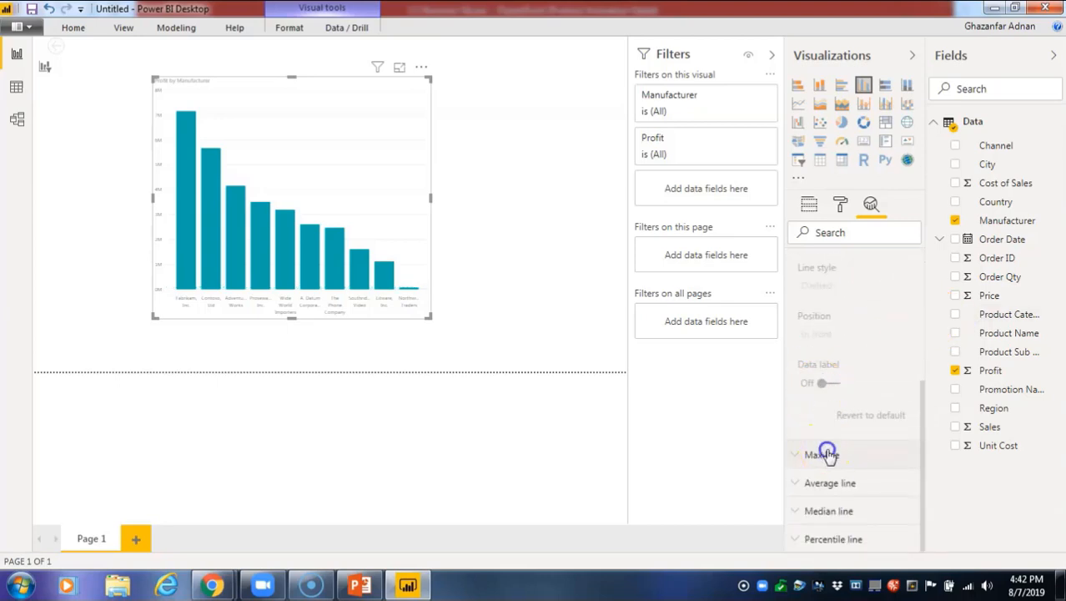
{"action": "scroll", "coordinate": [837, 405], "scroll_direction": "down", "scroll_amount": 3}
{"action": "scroll", "coordinate": [831, 356], "scroll_direction": "up", "scroll_amount": 2}
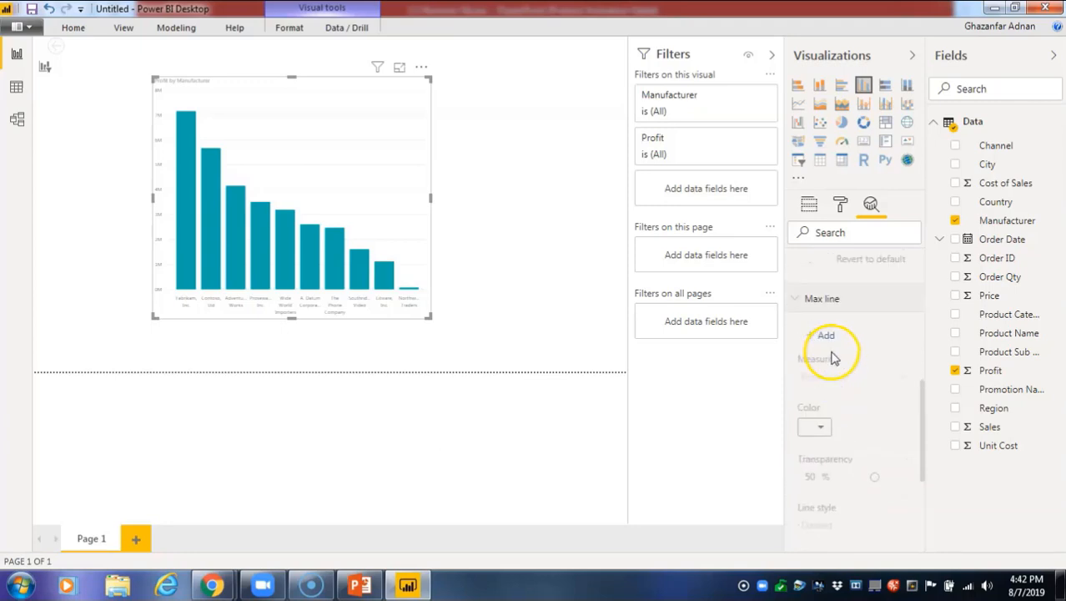
{"action": "left_click", "coordinate": [830, 341]}
Step: Check the max line's measure and style options against the chart, and delete the line
{"action": "scroll", "coordinate": [838, 364], "scroll_direction": "down", "scroll_amount": 3}
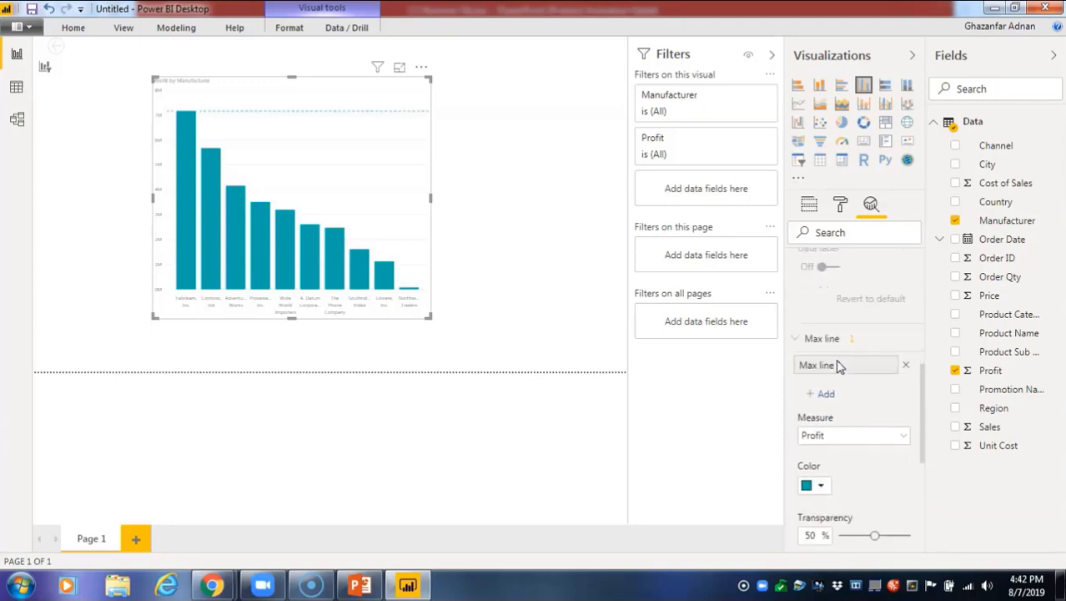
{"action": "left_click", "coordinate": [899, 337]}
{"action": "left_click", "coordinate": [901, 342]}
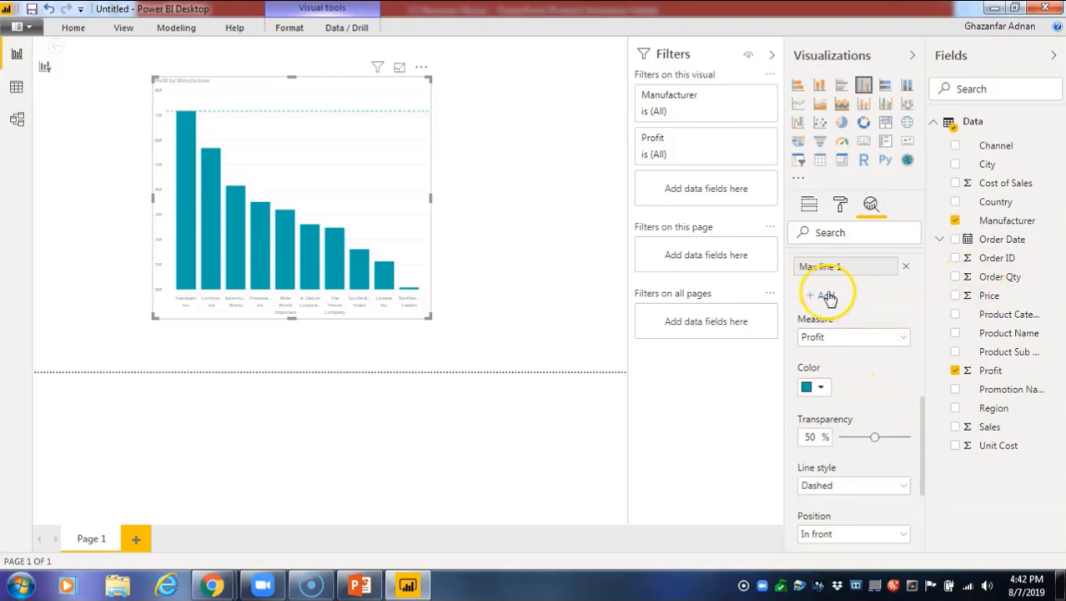
{"action": "scroll", "coordinate": [897, 368], "scroll_direction": "down", "scroll_amount": 2}
{"action": "scroll", "coordinate": [897, 369], "scroll_direction": "down", "scroll_amount": 2}
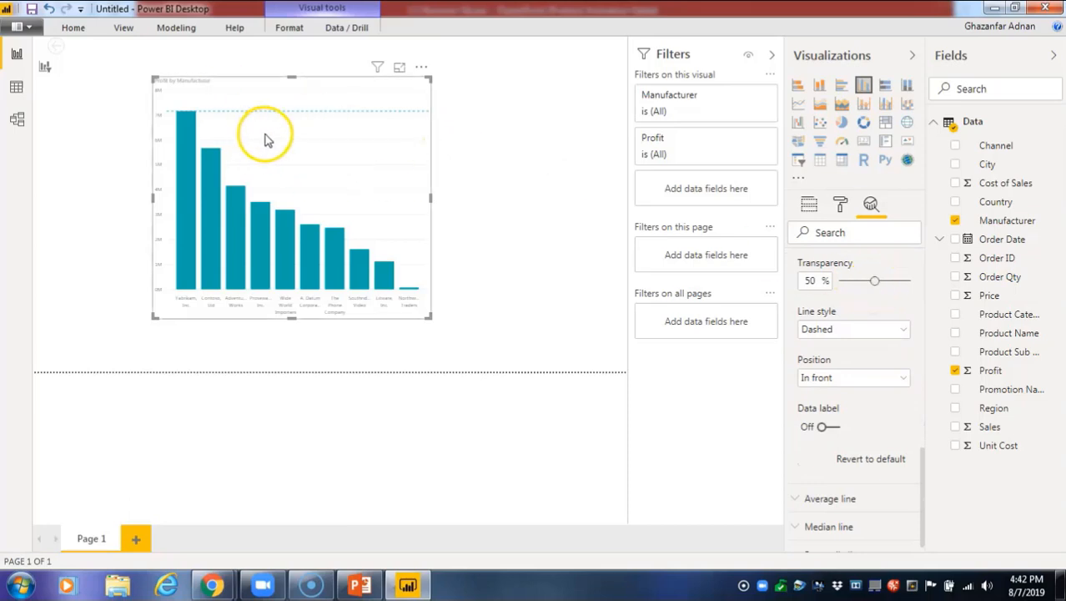
{"action": "mouse_move", "coordinate": [190, 254]}
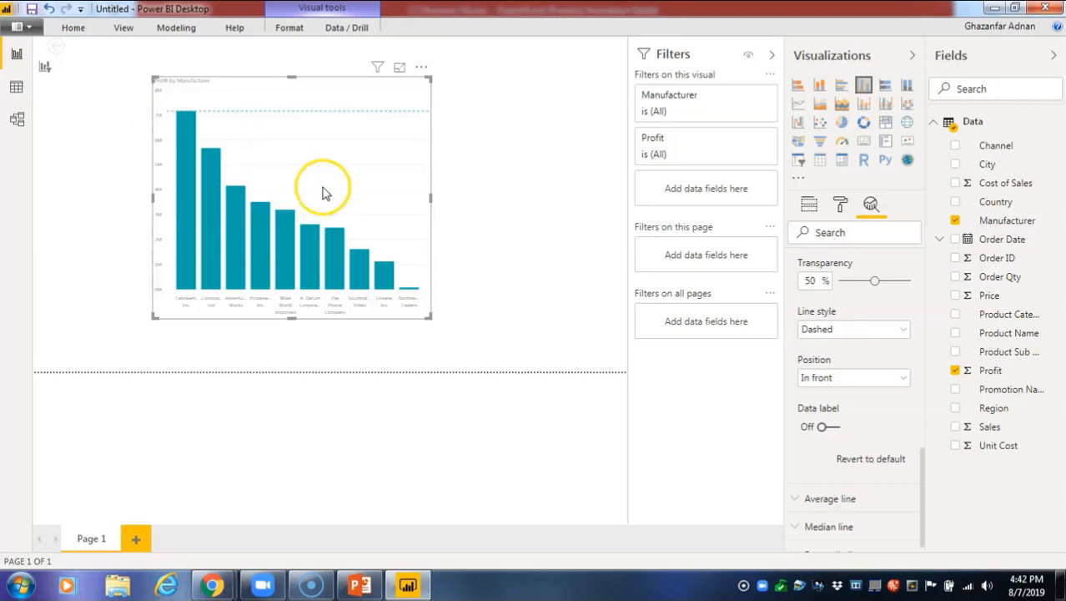
{"action": "scroll", "coordinate": [830, 342], "scroll_direction": "up", "scroll_amount": 4}
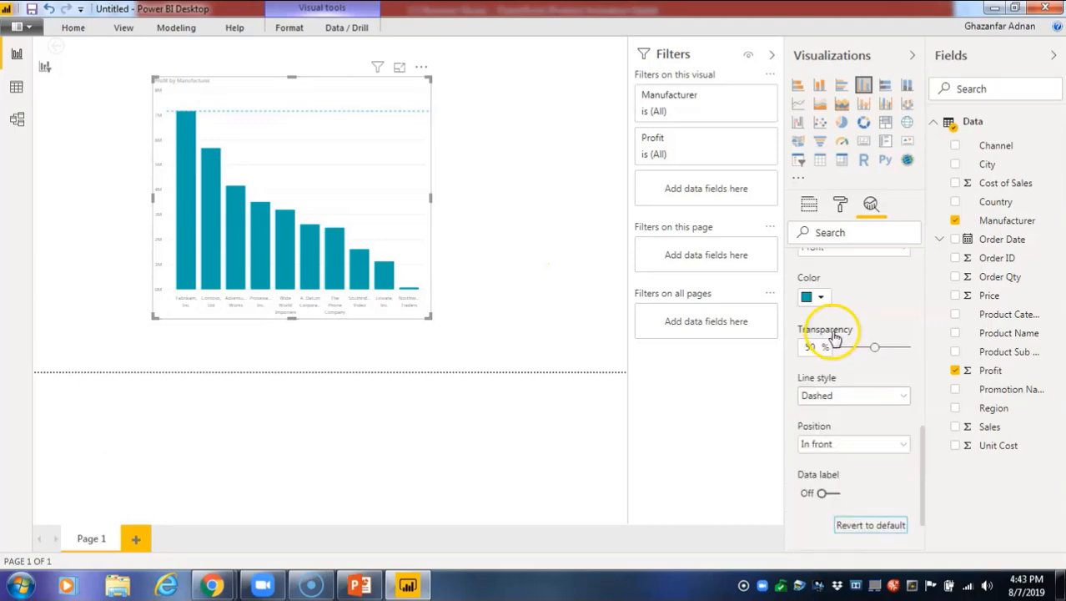
{"action": "left_click", "coordinate": [907, 267]}
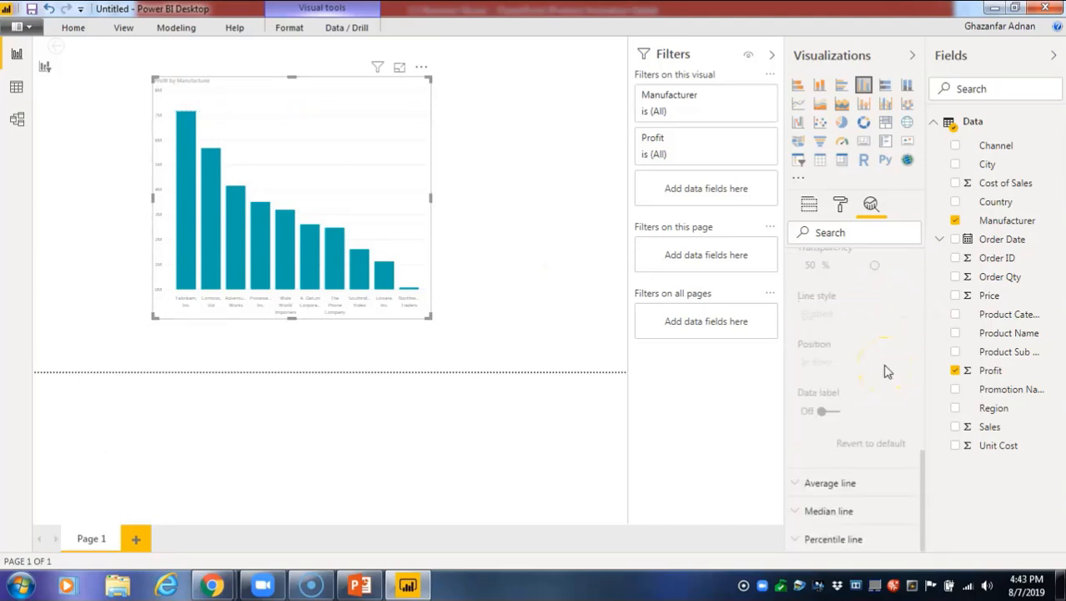
Step: Add an average line for Profit to the chart and move the chart to the left edge of the report page
{"action": "left_click", "coordinate": [817, 484]}
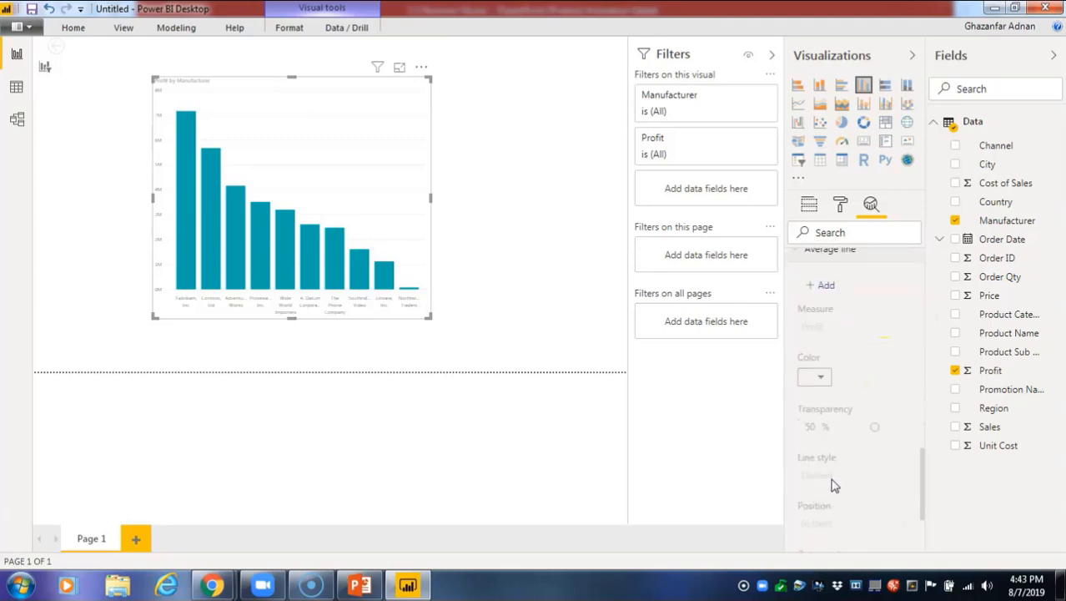
{"action": "scroll", "coordinate": [864, 340], "scroll_direction": "down", "scroll_amount": 2}
{"action": "scroll", "coordinate": [864, 340], "scroll_direction": "up", "scroll_amount": 3}
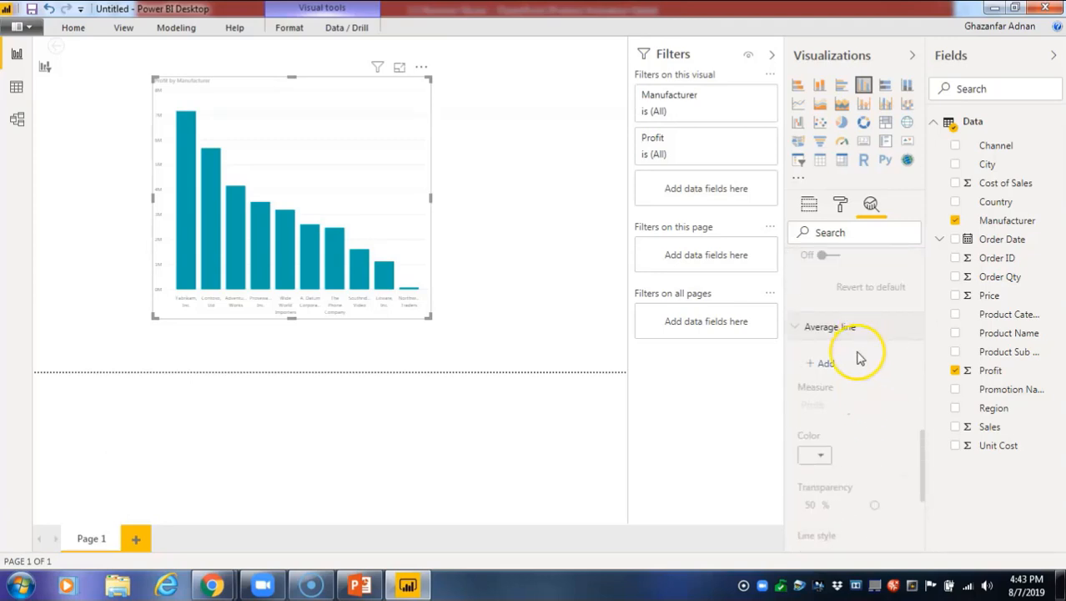
{"action": "left_click", "coordinate": [823, 363]}
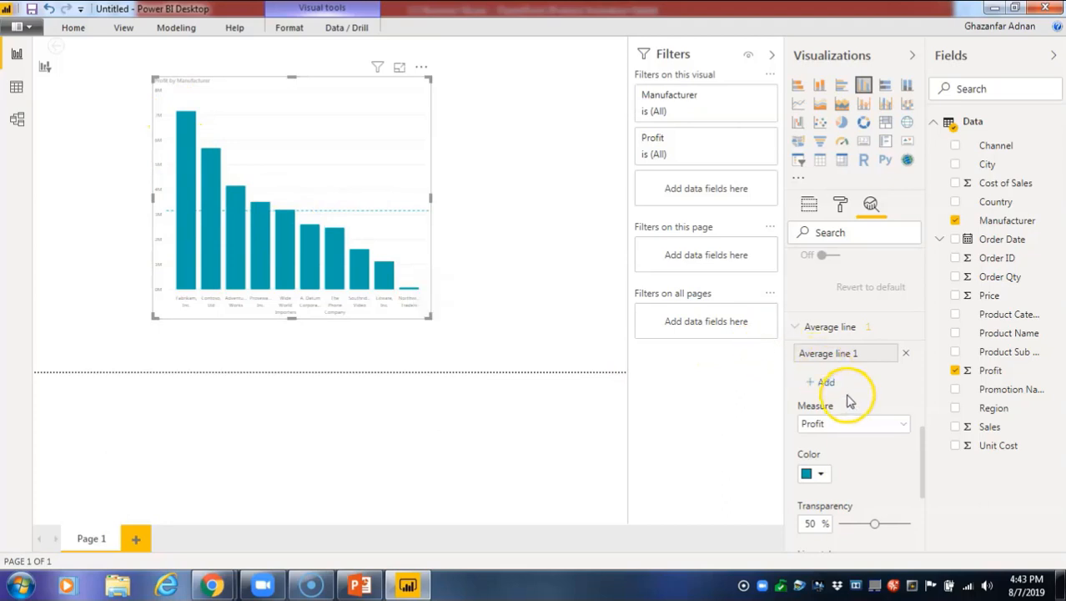
{"action": "left_click_drag", "start_coordinate": [335, 171], "coordinate": [217, 167]}
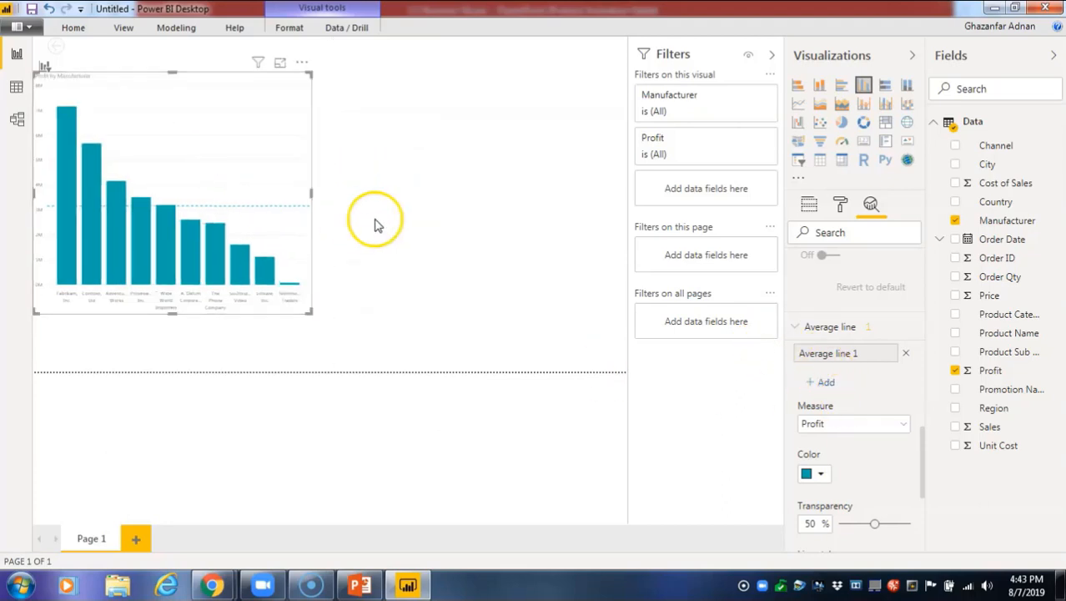
Step: Build a clustered bar chart of Price by Manufacturer in the empty area beside the Profit by Manufacturer chart
{"action": "left_click", "coordinate": [472, 162]}
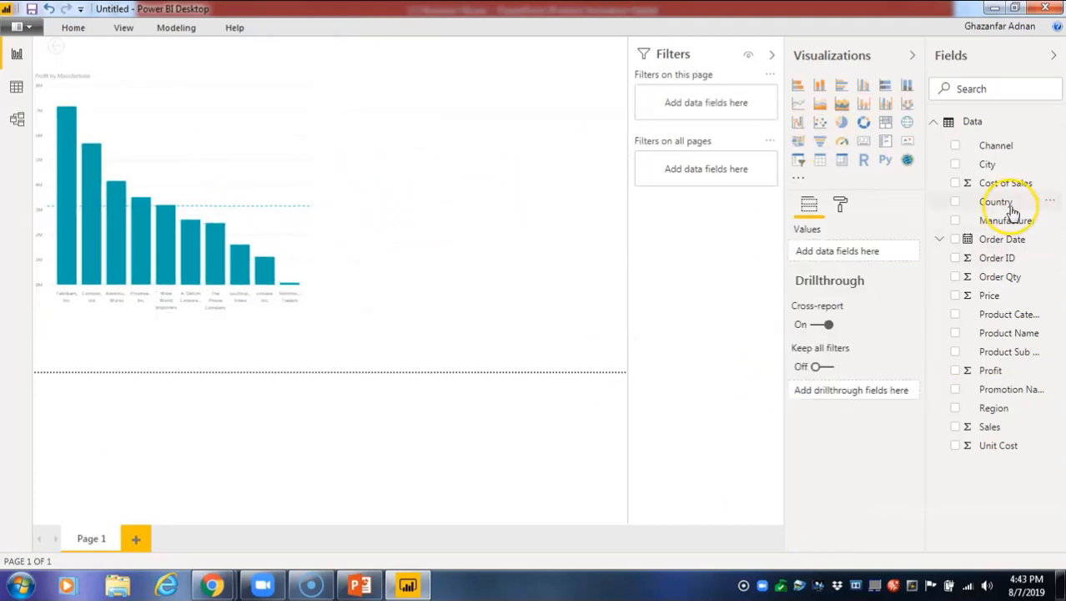
{"action": "left_click_drag", "start_coordinate": [1011, 220], "coordinate": [488, 210]}
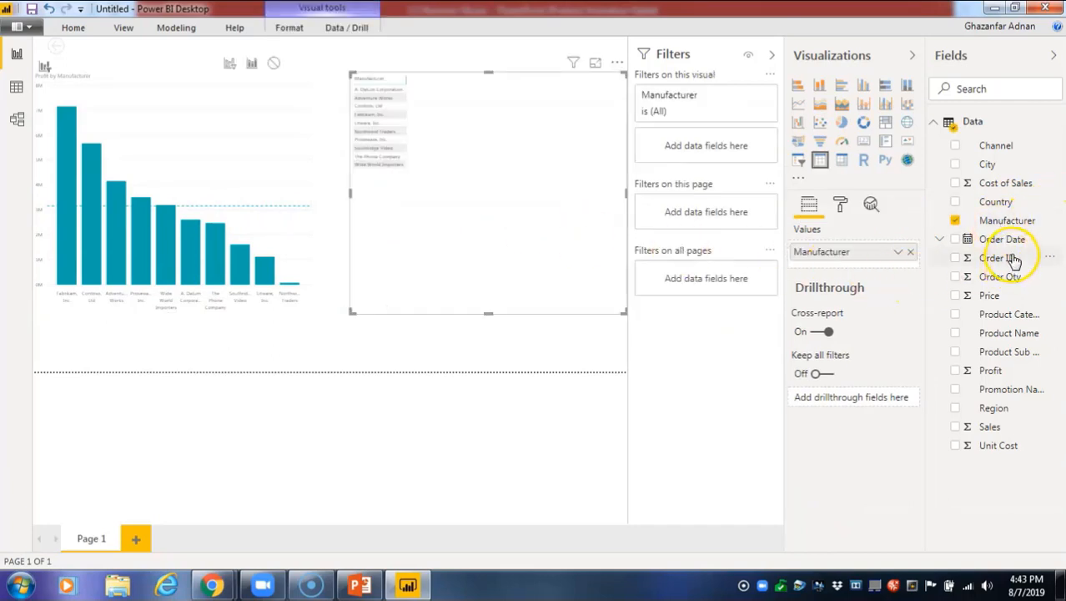
{"action": "left_click", "coordinate": [797, 162]}
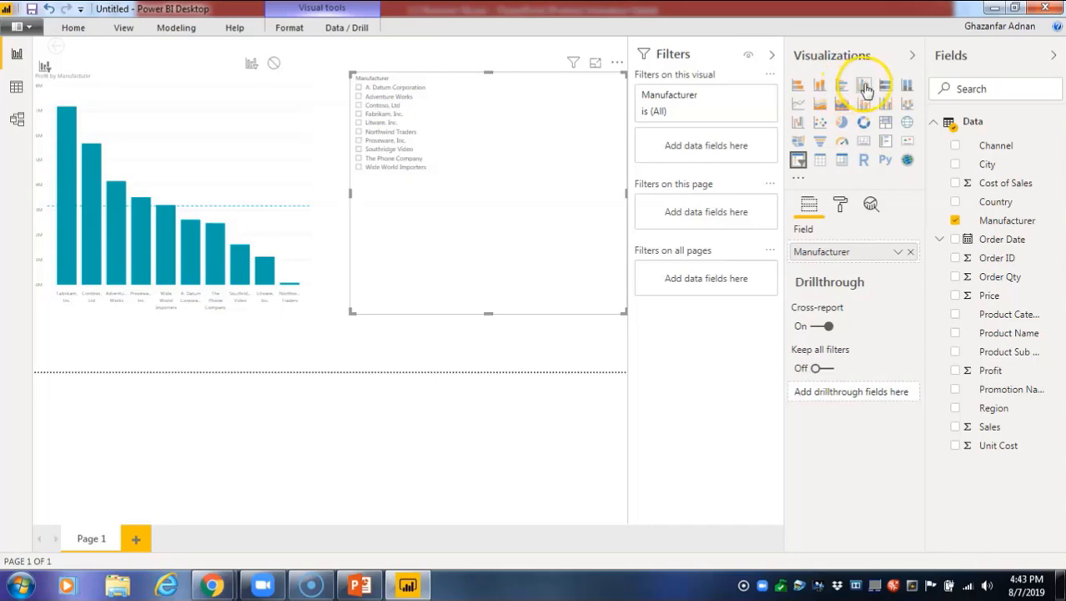
{"action": "left_click", "coordinate": [842, 85]}
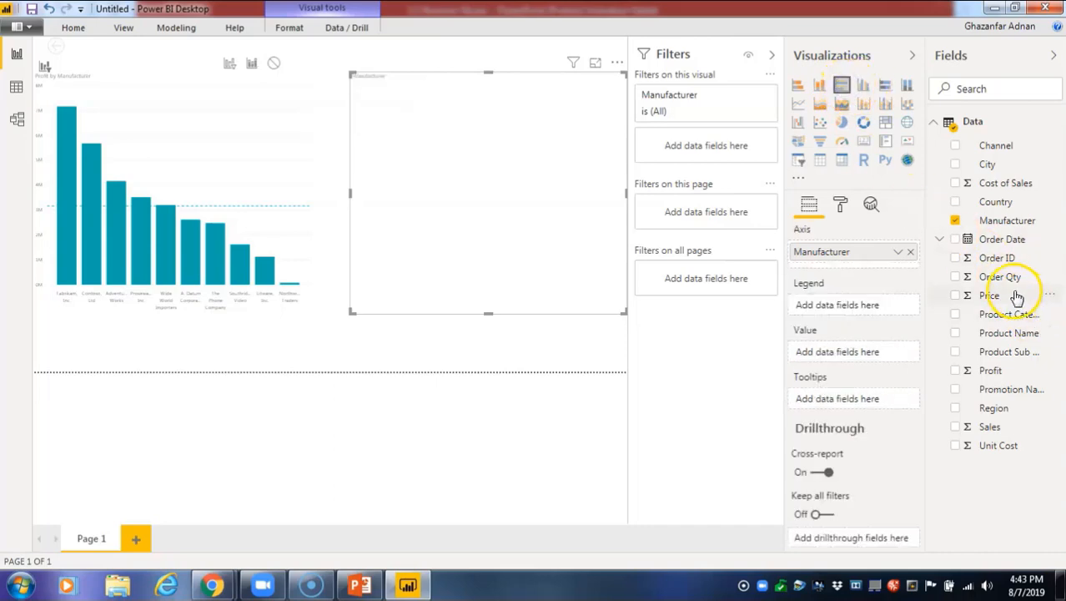
{"action": "left_click_drag", "start_coordinate": [991, 295], "coordinate": [529, 192]}
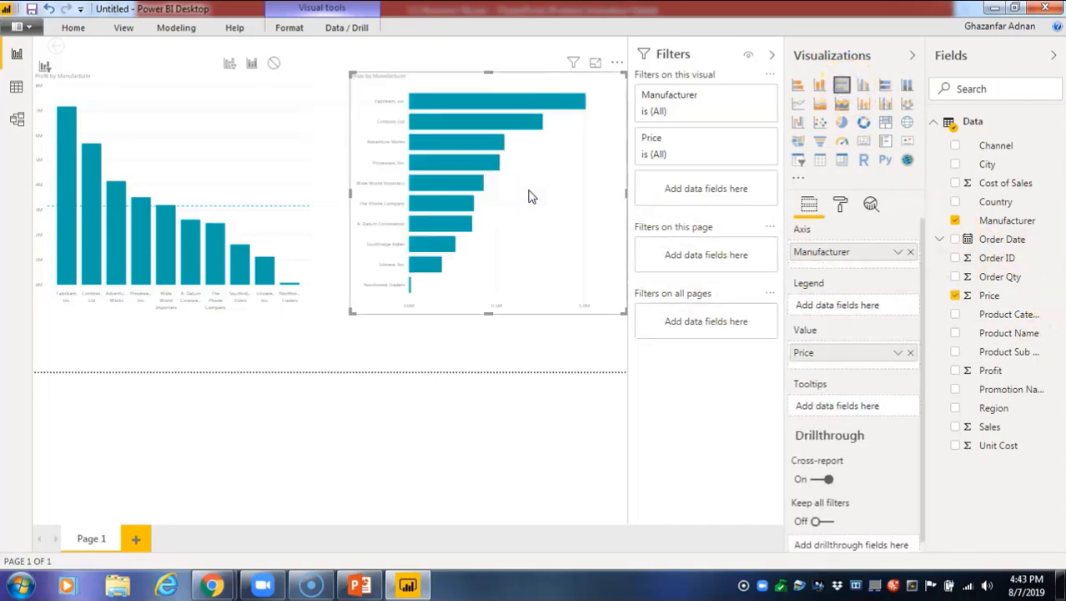
Step: Cross-highlight the Profit by Manufacturer chart with the Fabrikam, Inc. bar of the price chart and clear the selection
{"action": "double_click", "coordinate": [451, 101]}
{"action": "left_click", "coordinate": [450, 101]}
{"action": "left_click", "coordinate": [448, 99]}
{"action": "left_click", "coordinate": [448, 99]}
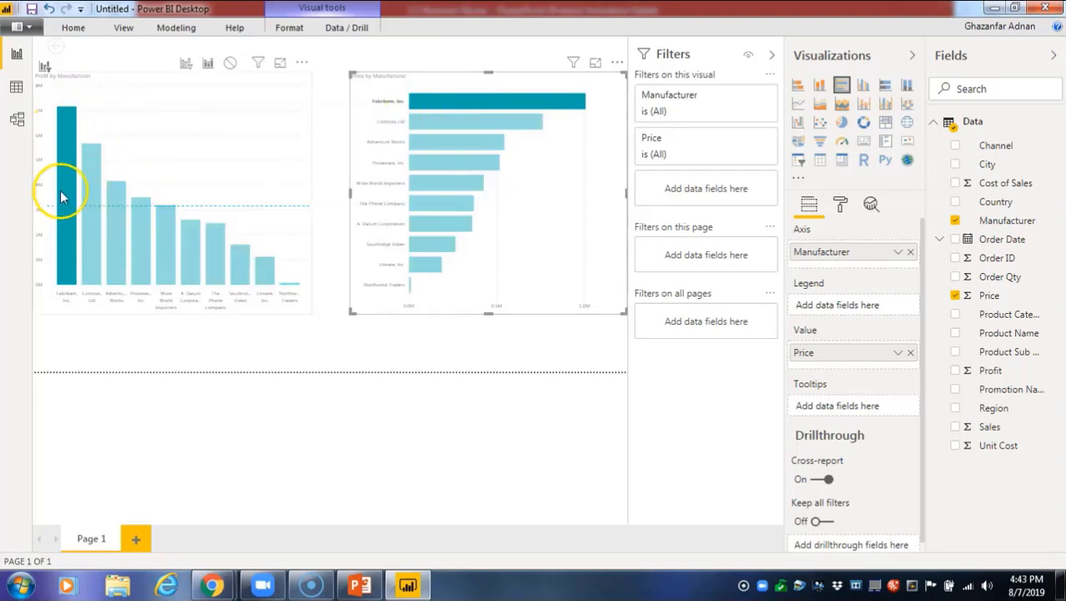
{"action": "left_click", "coordinate": [464, 106]}
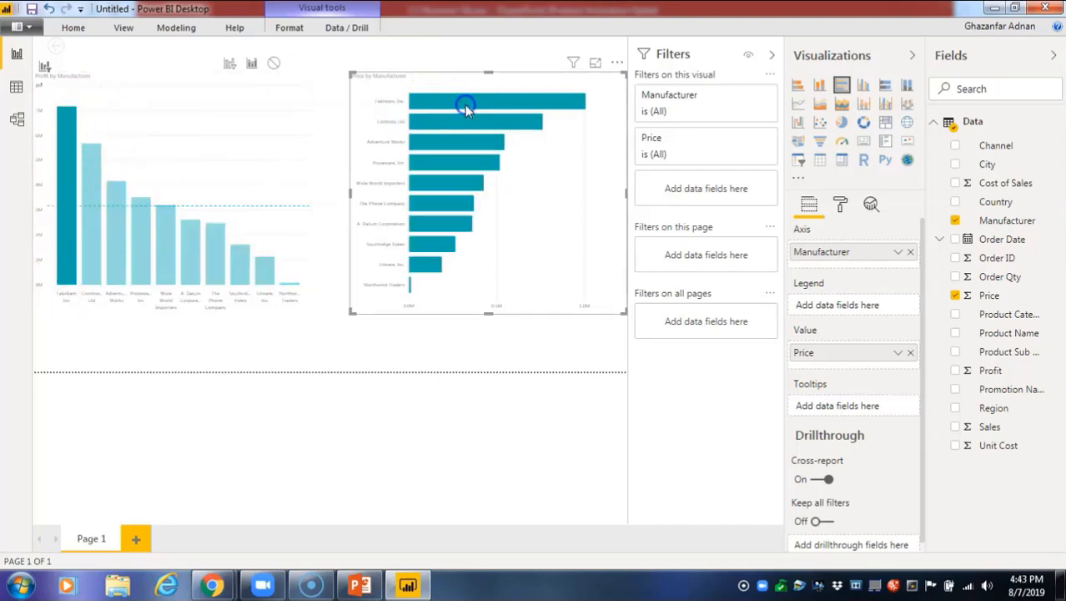
Step: Replace Manufacturer with Region on the price chart's axis, keeping Country out of the legend
{"action": "left_click", "coordinate": [954, 201]}
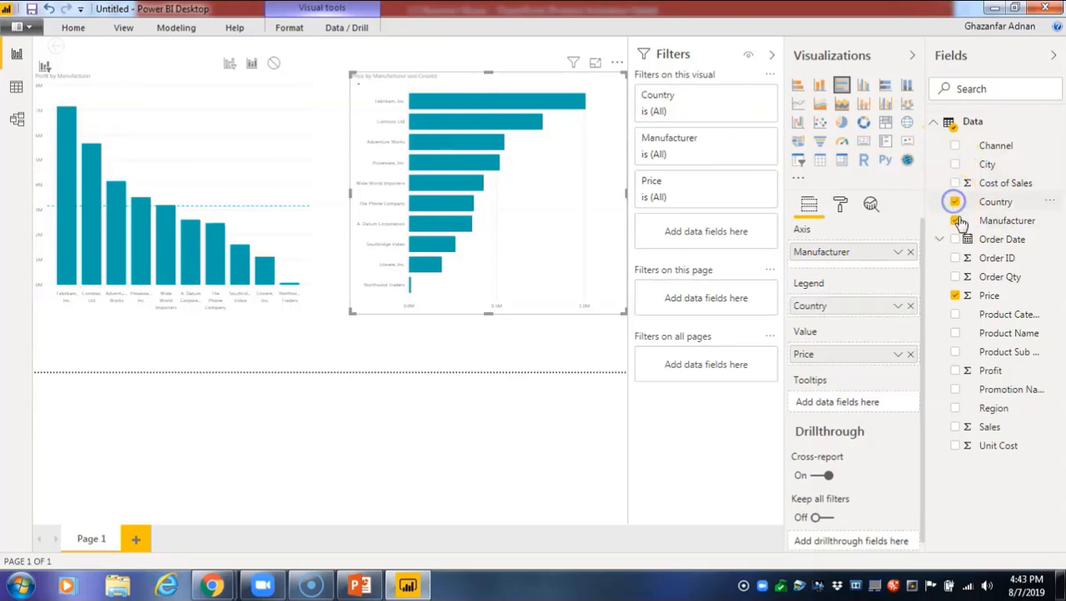
{"action": "left_click", "coordinate": [956, 221]}
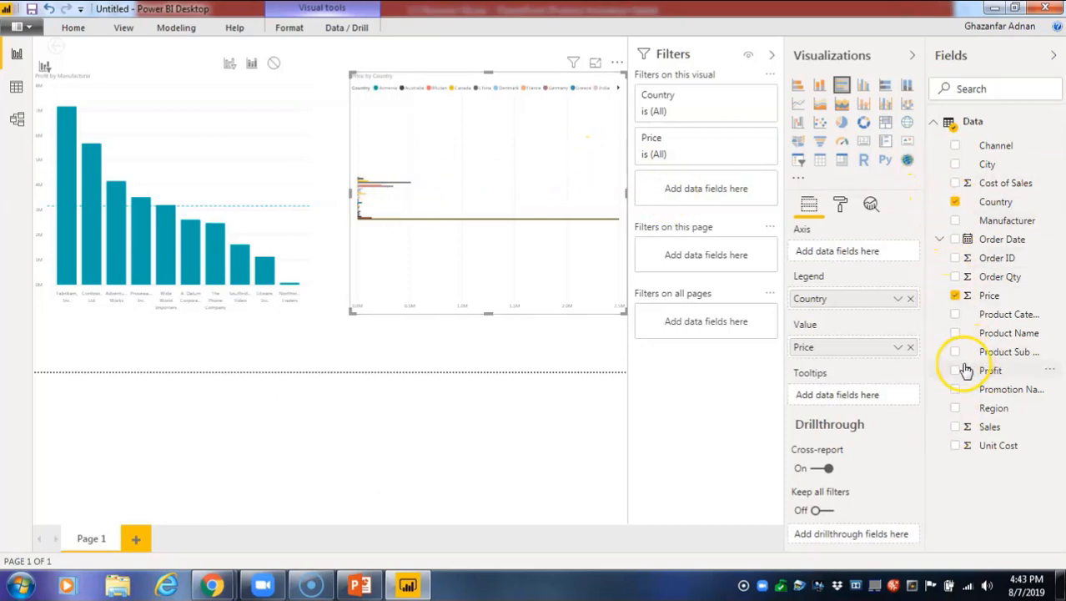
{"action": "left_click", "coordinate": [955, 409]}
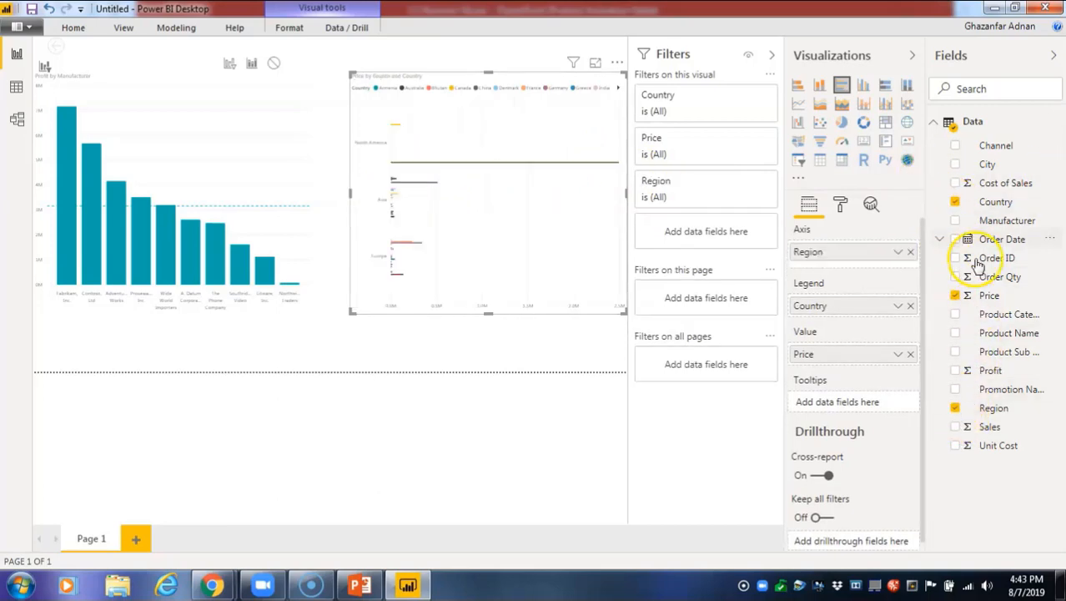
{"action": "left_click", "coordinate": [955, 202]}
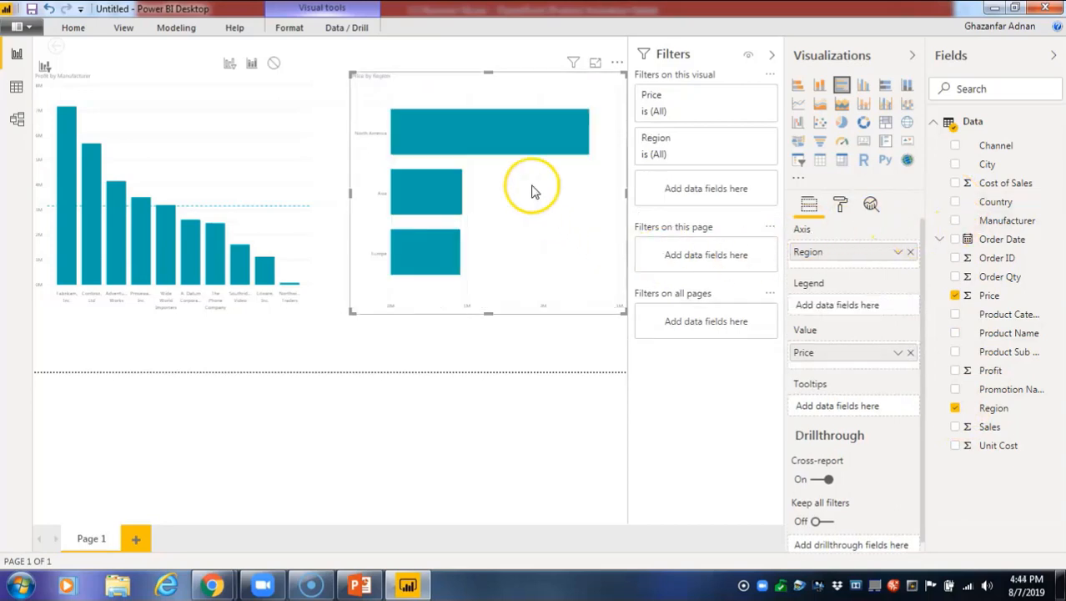
Step: Cross-highlight the Profit by Manufacturer chart with the North America bar and switch that chart's interaction to Filter
{"action": "left_click", "coordinate": [465, 128]}
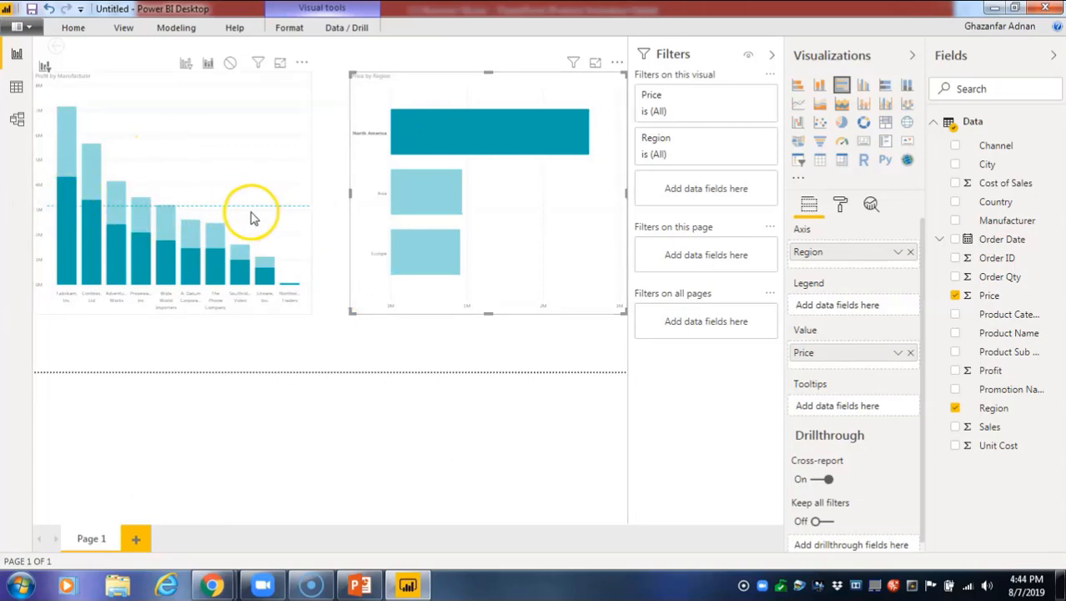
{"action": "mouse_move", "coordinate": [443, 201]}
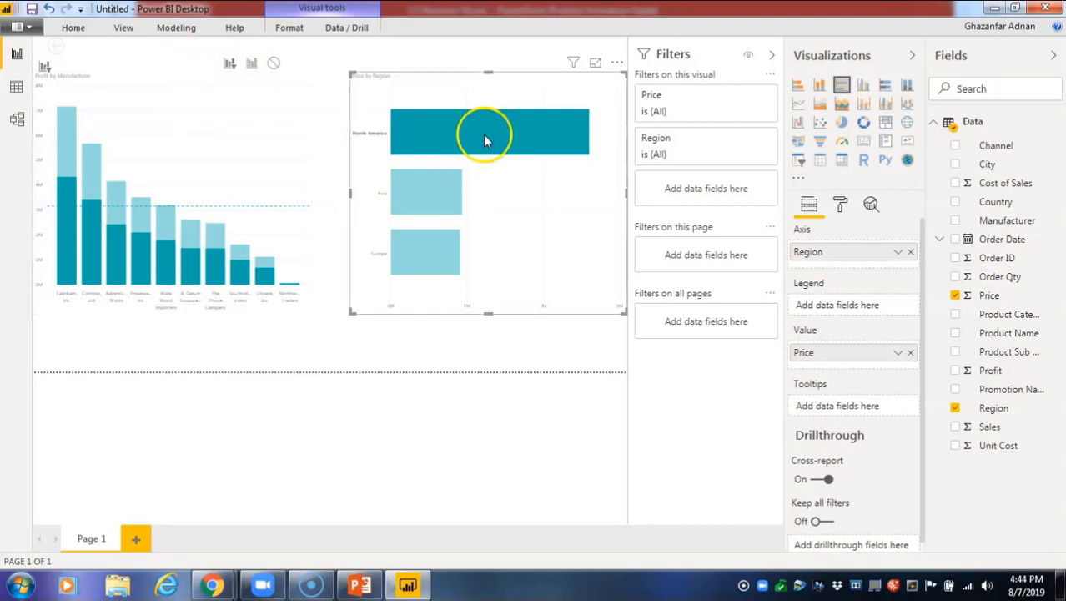
{"action": "left_click", "coordinate": [519, 147]}
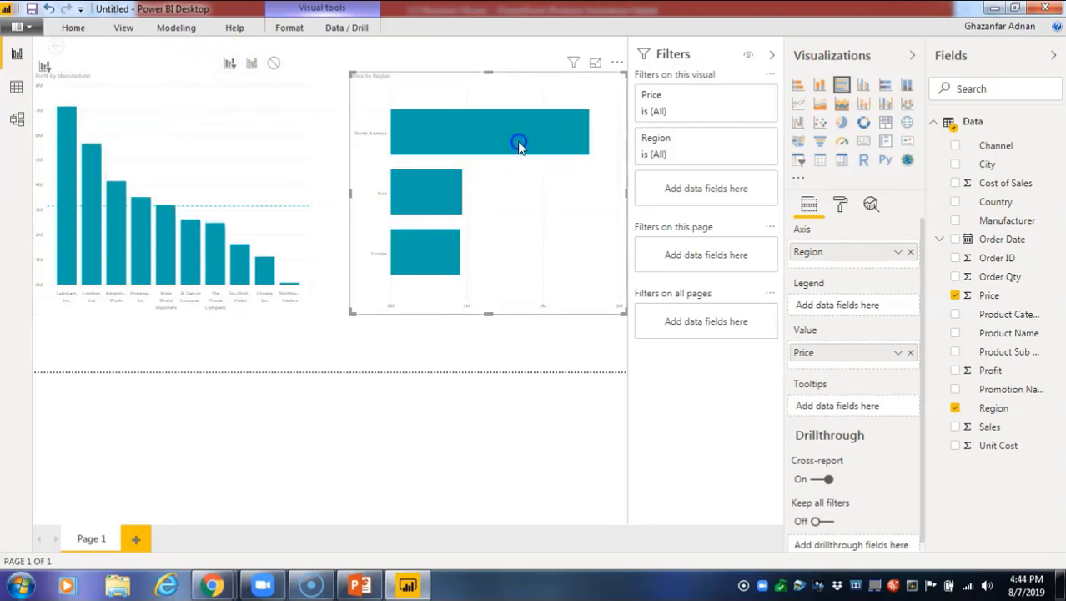
Step: Filter the Profit by Manufacturer chart with the North America, Asia and Europe bars in turn
{"action": "left_click", "coordinate": [517, 147]}
{"action": "left_click", "coordinate": [416, 196]}
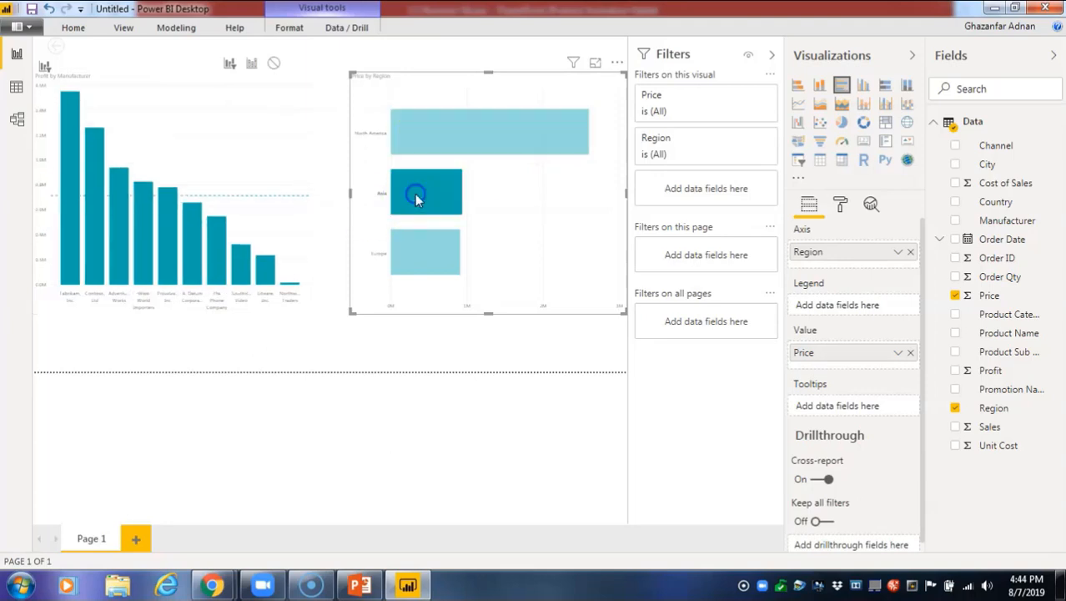
{"action": "left_click", "coordinate": [425, 250]}
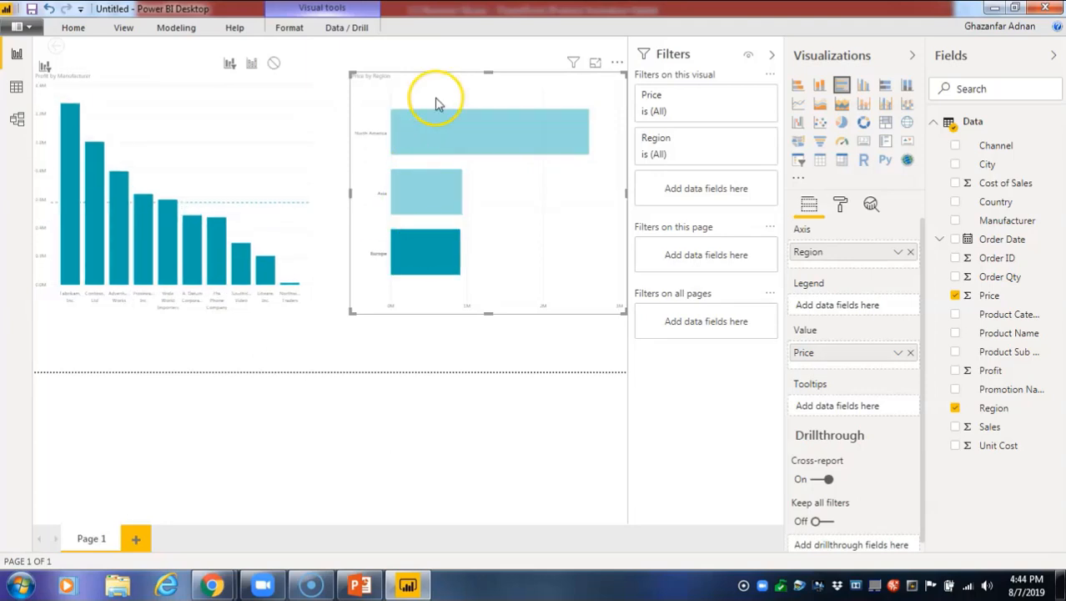
{"action": "left_click", "coordinate": [446, 123]}
{"action": "left_click", "coordinate": [442, 179]}
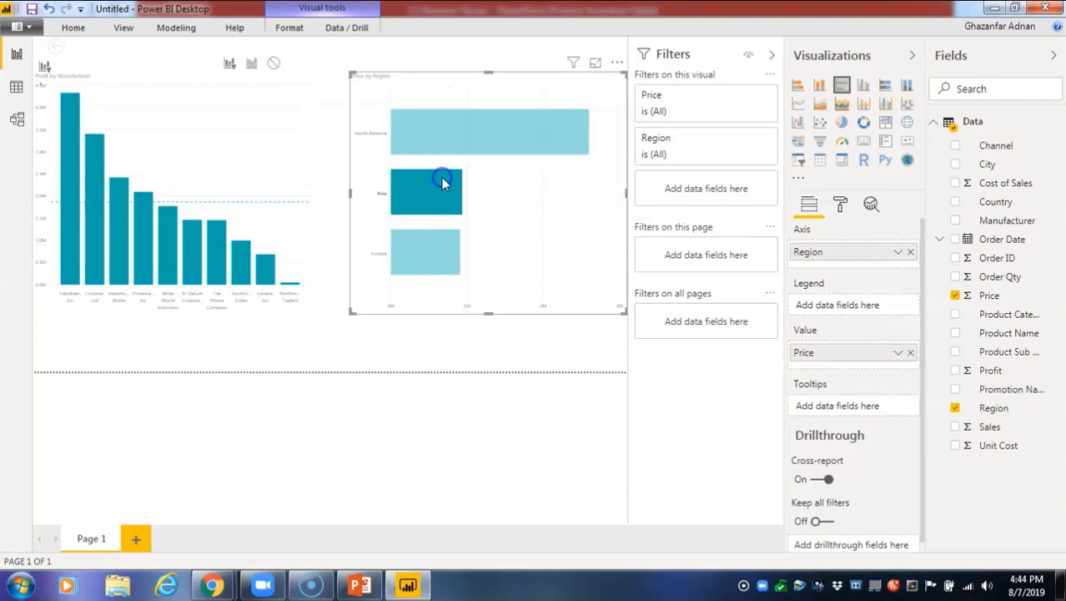
{"action": "left_click", "coordinate": [442, 242]}
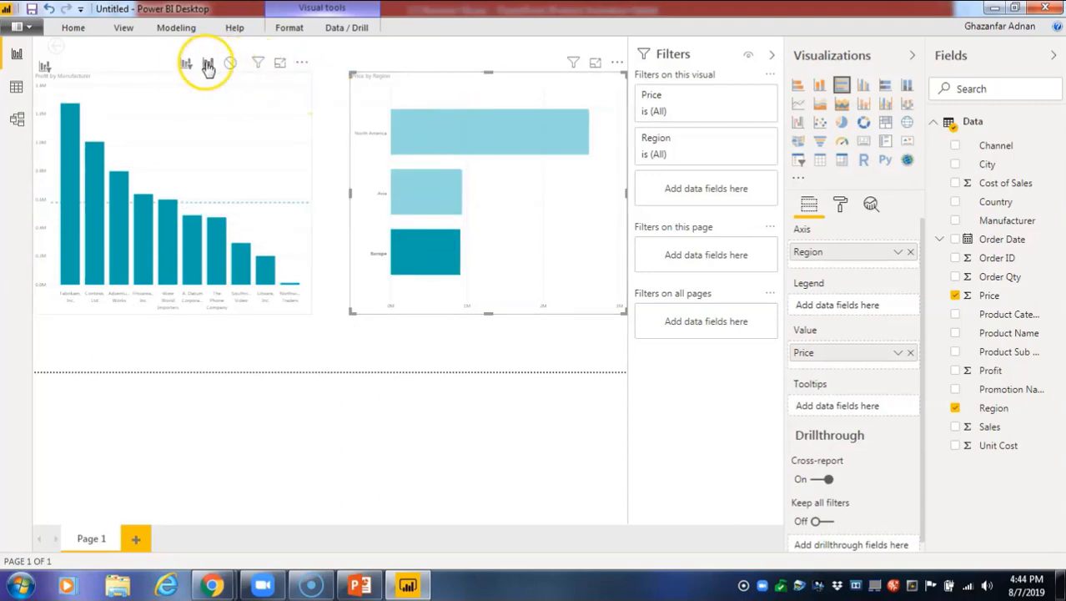
Step: Switch the Profit by Manufacturer chart's interaction back to Highlight and delete the Price by Region chart
{"action": "left_click", "coordinate": [208, 64]}
{"action": "left_click", "coordinate": [446, 104]}
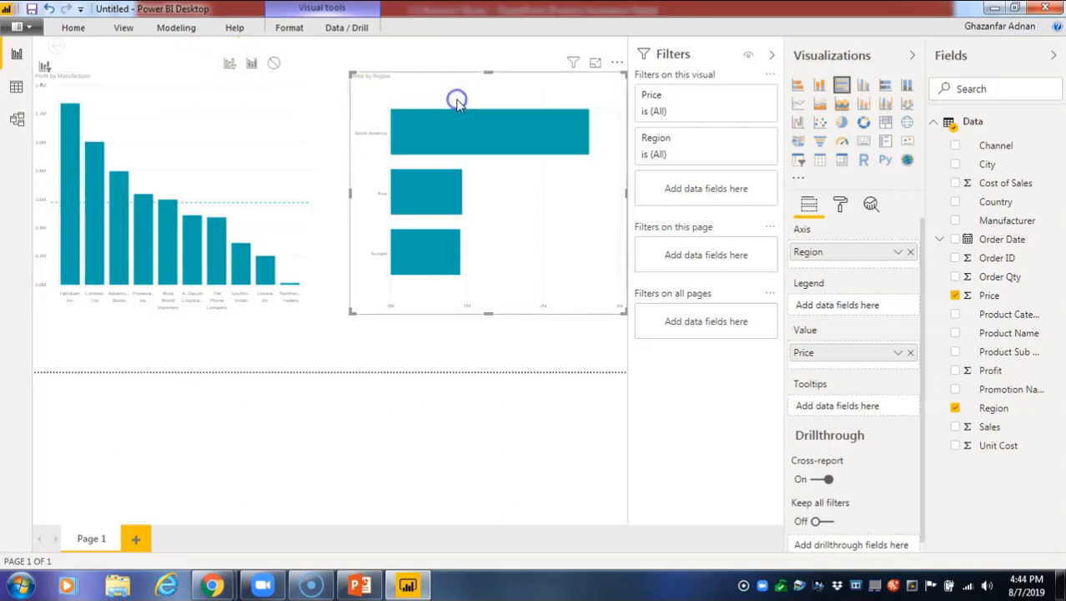
{"action": "key", "text": "Delete"}
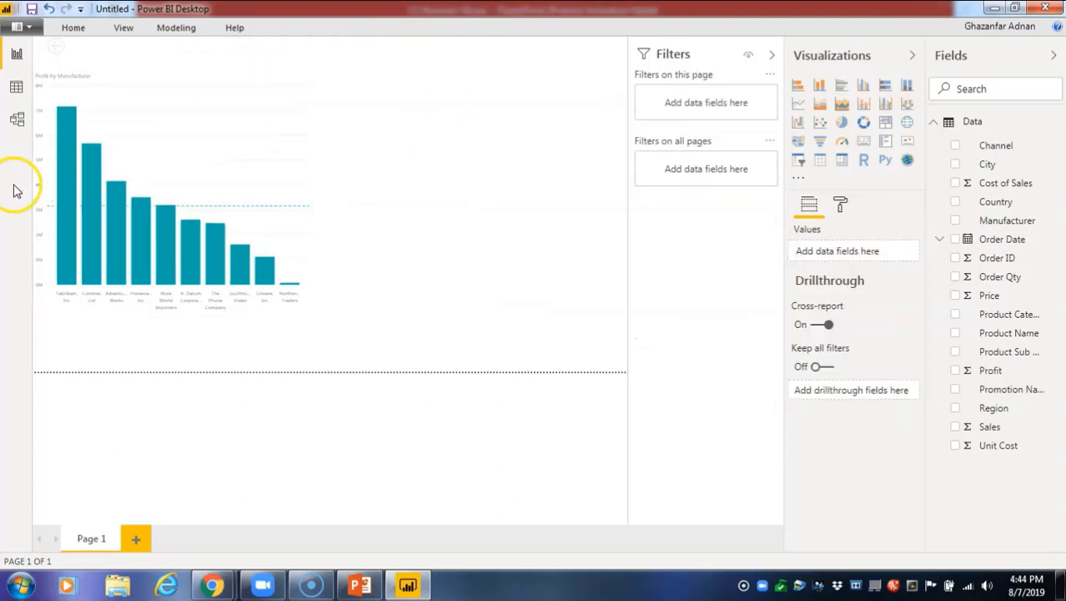
Step: Add a median line for Profit to the Profit by Manufacturer chart
{"action": "left_click", "coordinate": [170, 164]}
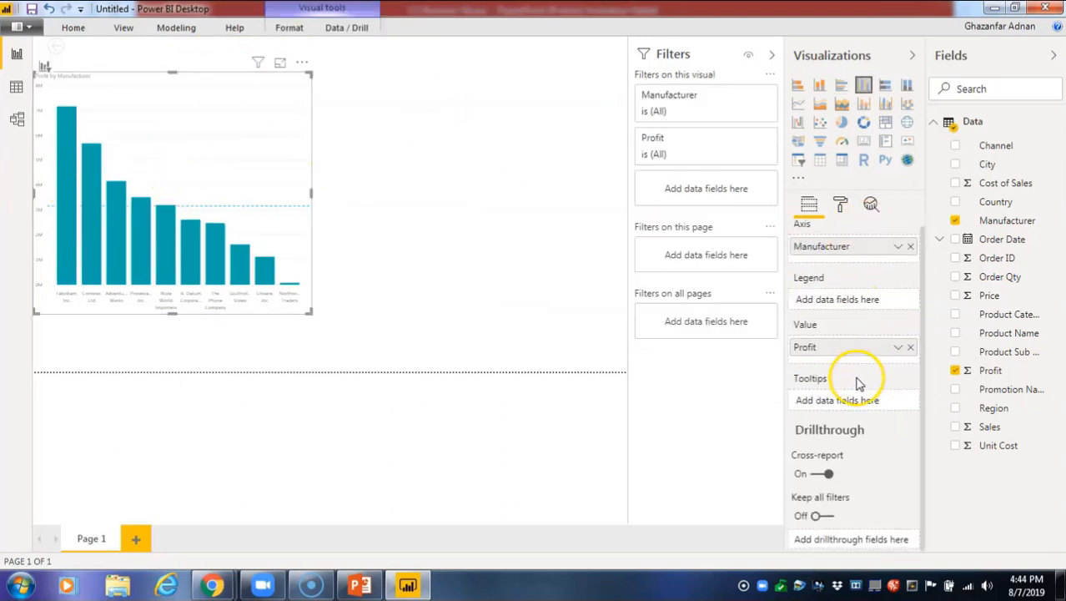
{"action": "left_click", "coordinate": [871, 205]}
{"action": "scroll", "coordinate": [862, 334], "scroll_direction": "down", "scroll_amount": 5}
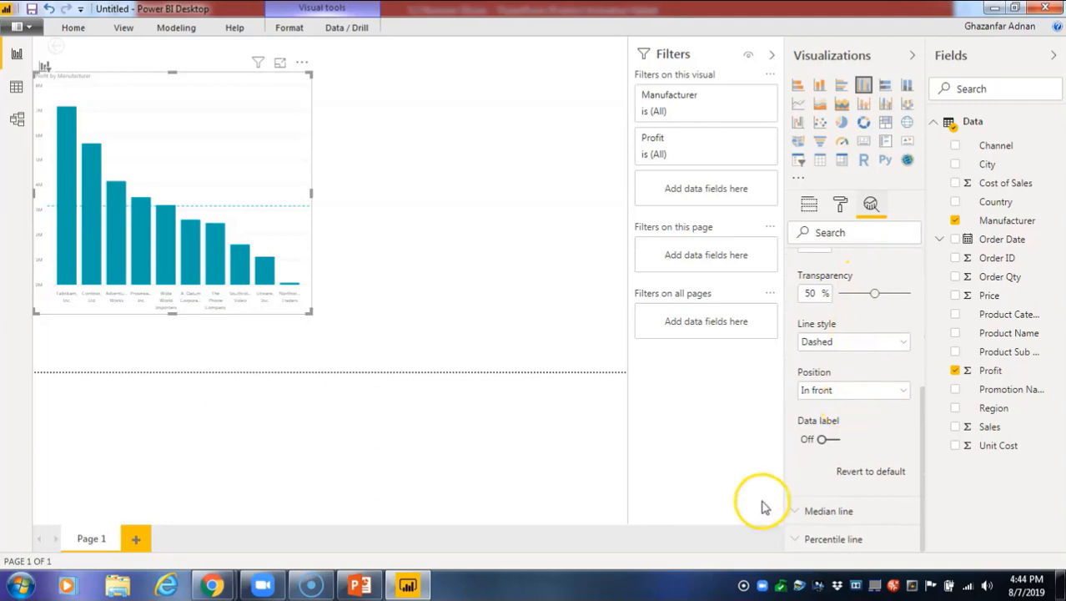
{"action": "left_click", "coordinate": [834, 513]}
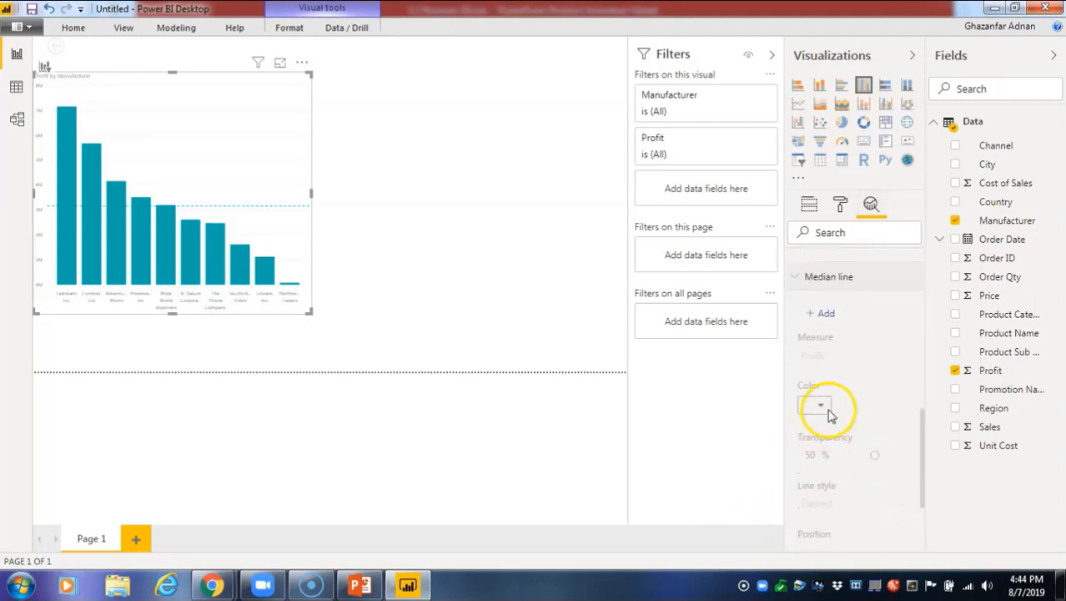
{"action": "left_click", "coordinate": [825, 313]}
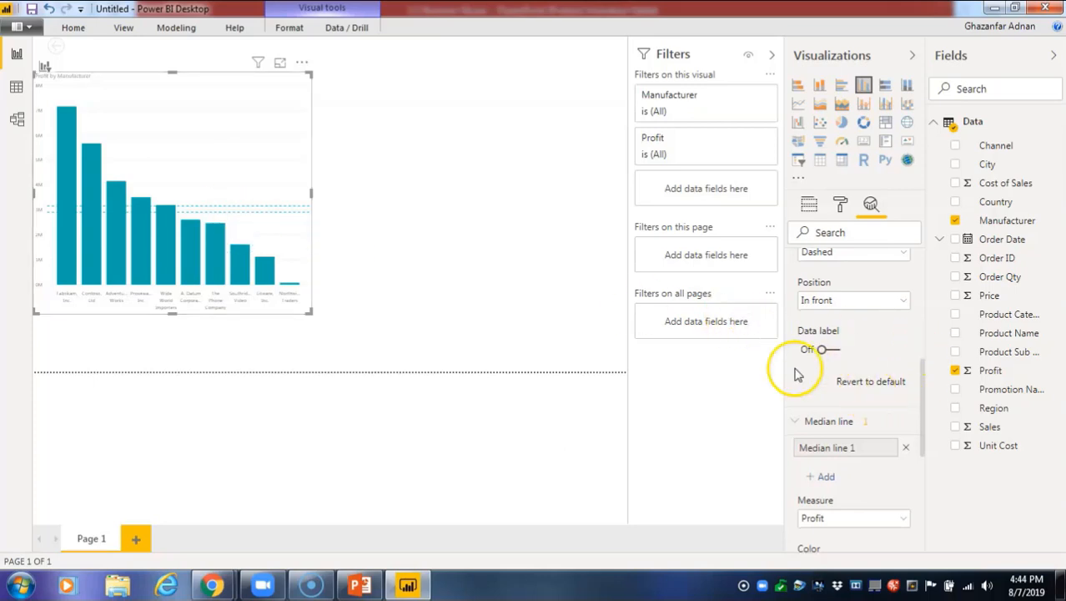
Step: Set the median line's color to a dark gray theme color and its transparency to 0%
{"action": "scroll", "coordinate": [800, 372], "scroll_direction": "down", "scroll_amount": 2}
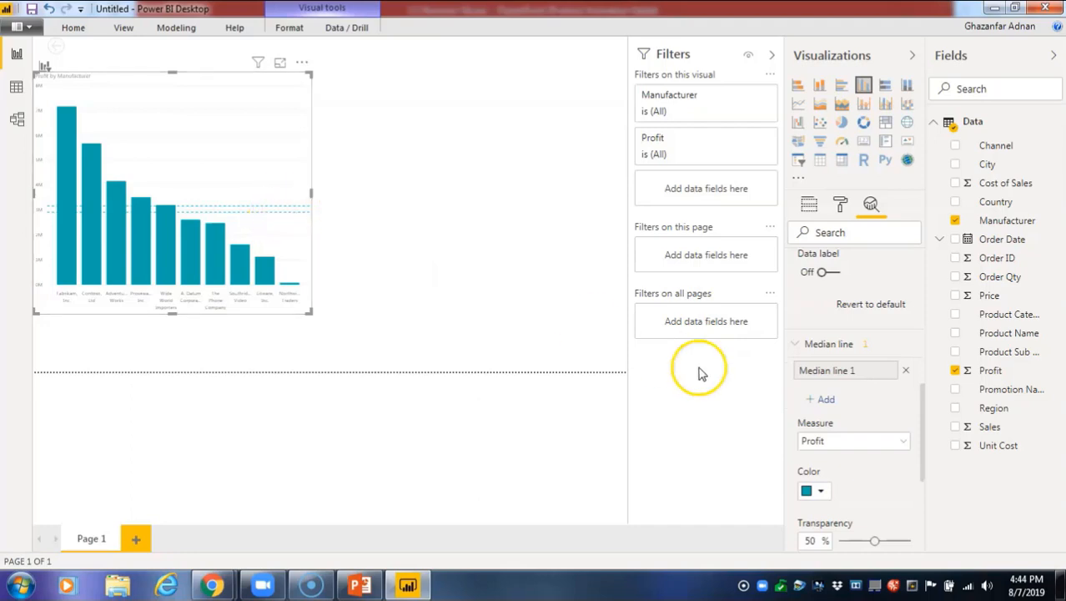
{"action": "scroll", "coordinate": [841, 415], "scroll_direction": "down", "scroll_amount": 1}
{"action": "scroll", "coordinate": [841, 415], "scroll_direction": "down", "scroll_amount": 2}
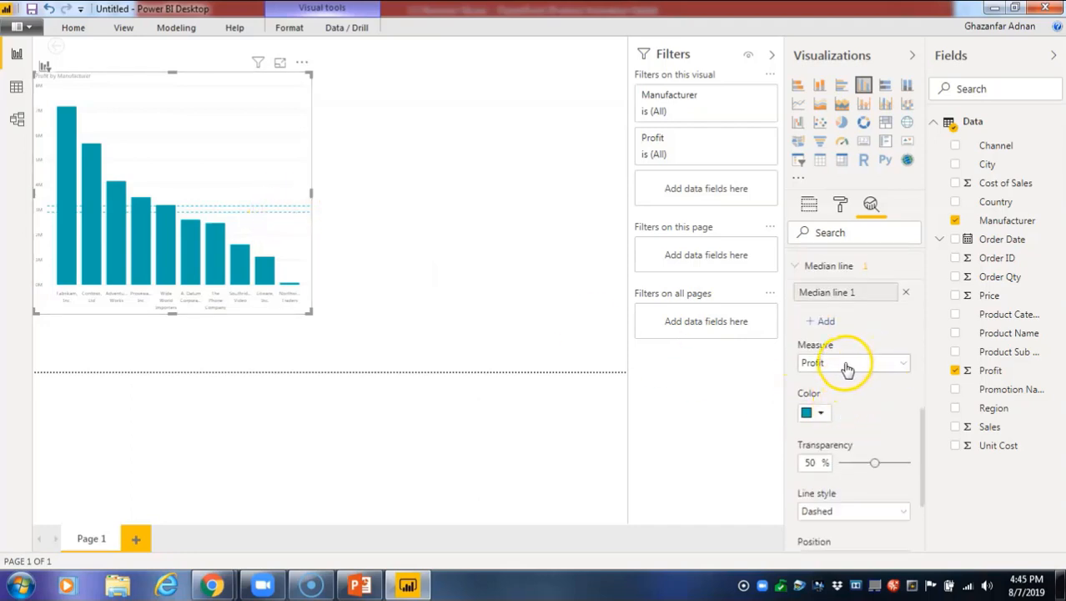
{"action": "scroll", "coordinate": [866, 450], "scroll_direction": "down", "scroll_amount": 4}
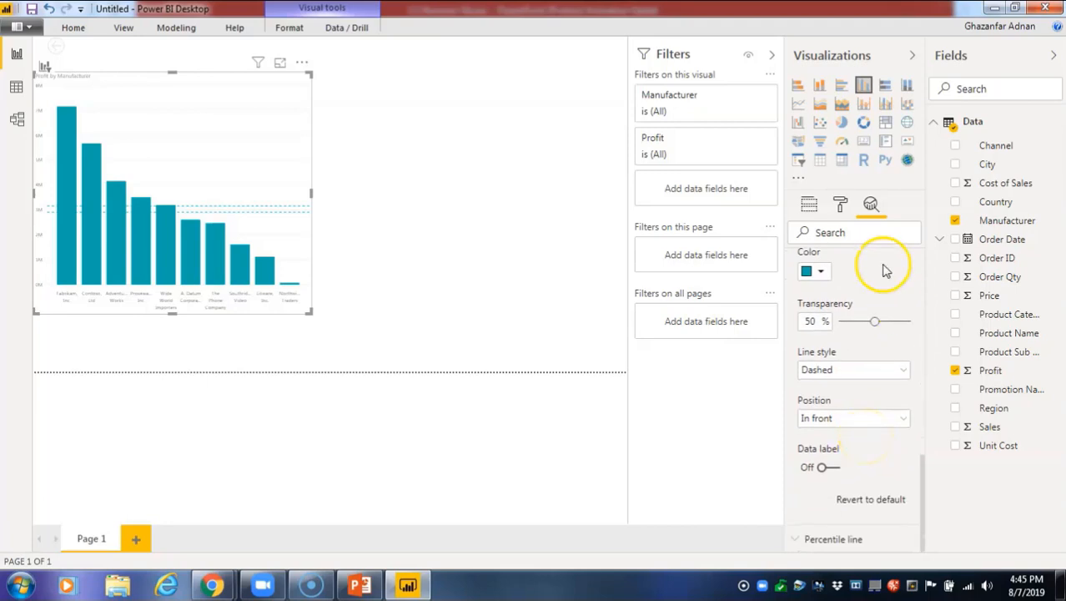
{"action": "left_click", "coordinate": [889, 368]}
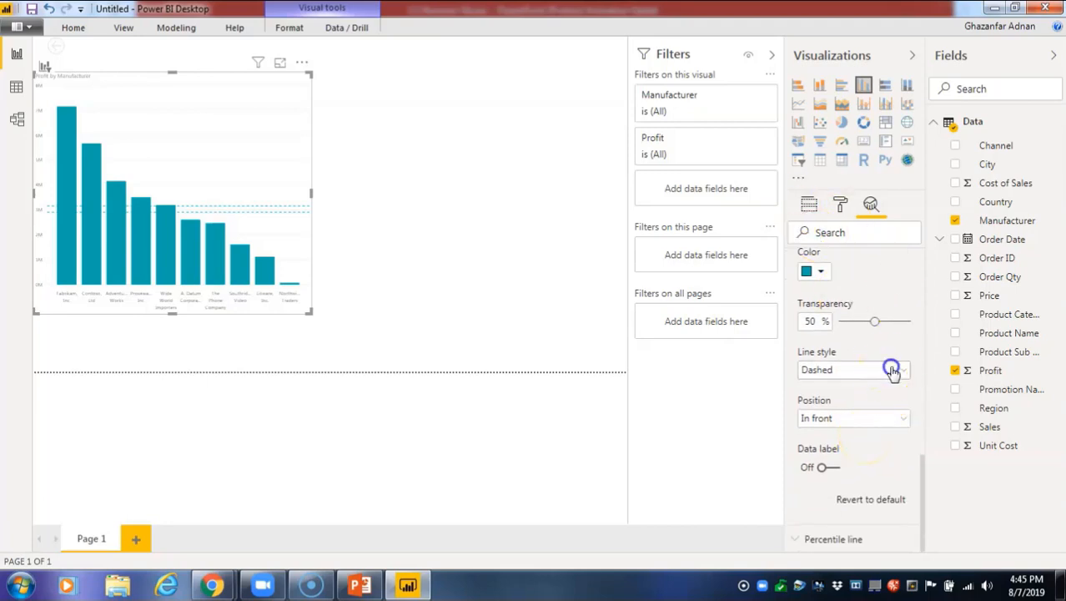
{"action": "left_click", "coordinate": [813, 271]}
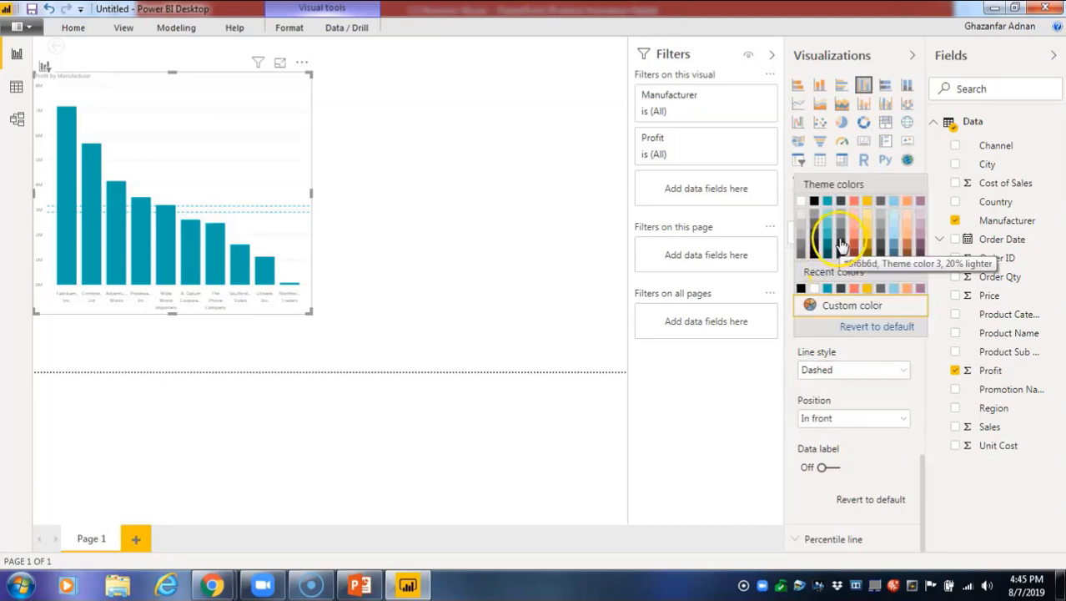
{"action": "left_click", "coordinate": [840, 242]}
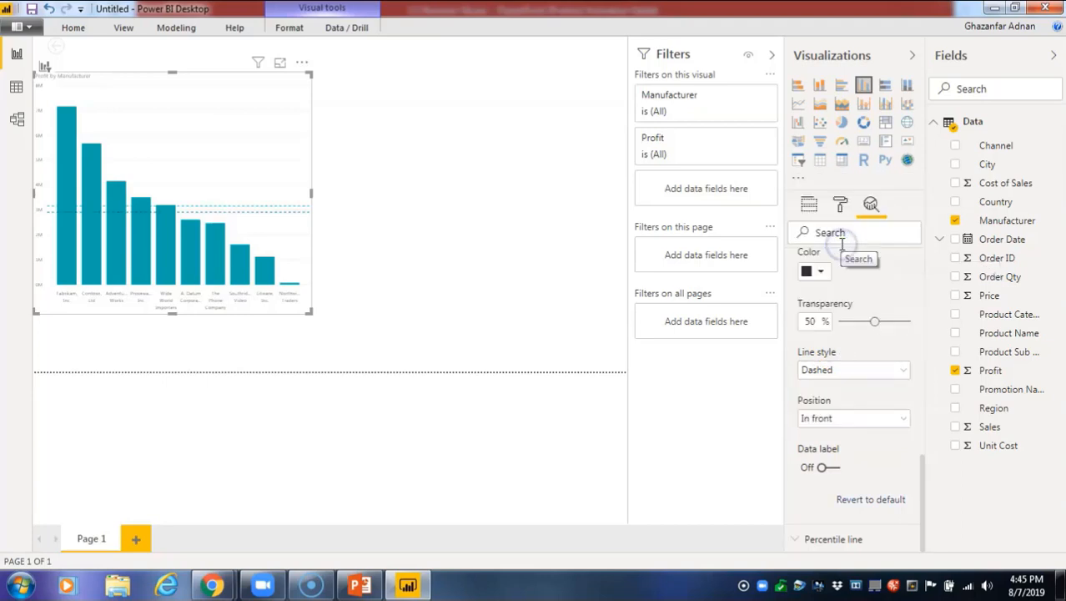
{"action": "left_click_drag", "start_coordinate": [876, 321], "coordinate": [803, 321]}
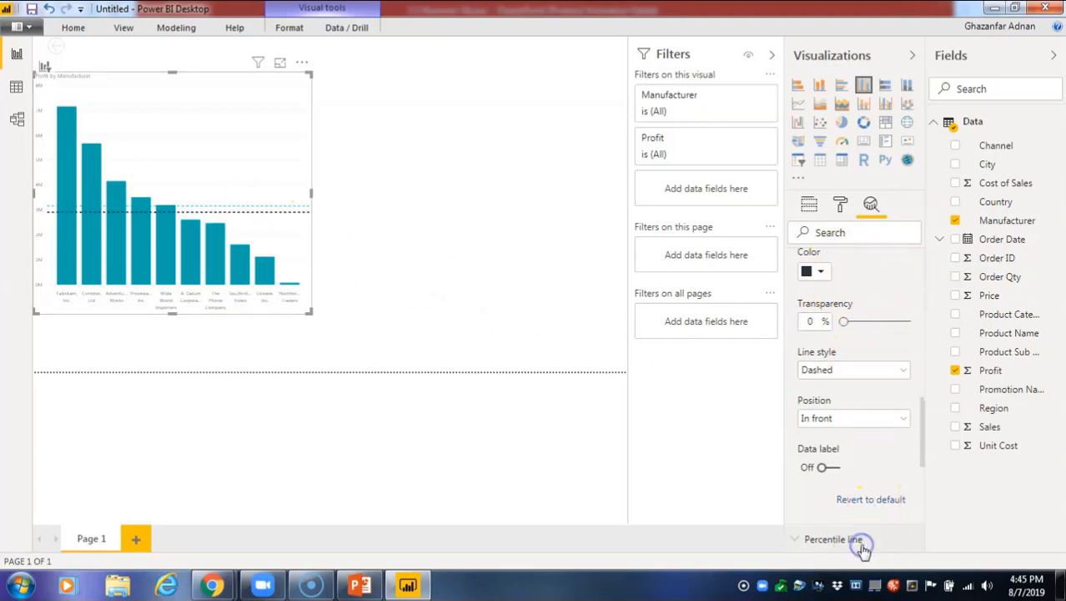
Step: Add a percentile line for Profit to the Profit by Manufacturer chart
{"action": "scroll", "coordinate": [902, 317], "scroll_direction": "down", "scroll_amount": 5}
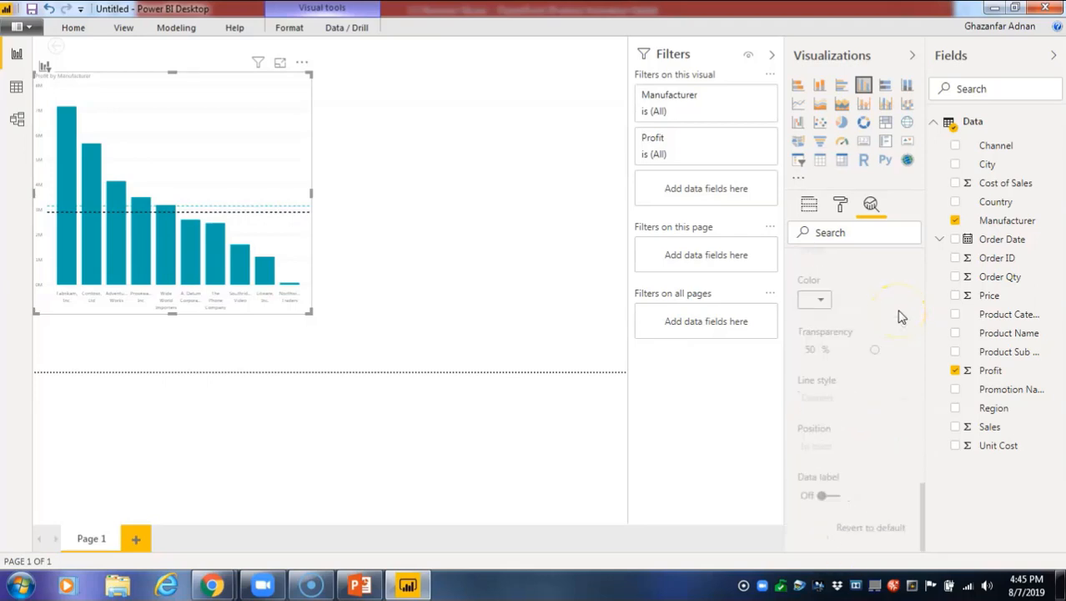
{"action": "scroll", "coordinate": [898, 316], "scroll_direction": "up", "scroll_amount": 4}
{"action": "scroll", "coordinate": [898, 316], "scroll_direction": "down", "scroll_amount": 2}
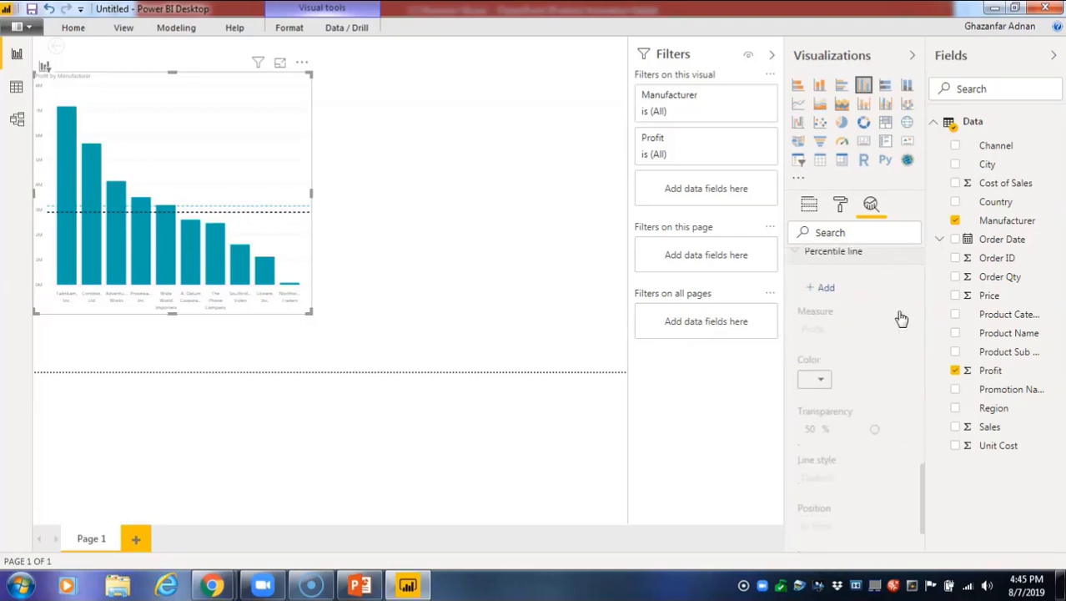
{"action": "left_click", "coordinate": [826, 286]}
{"action": "scroll", "coordinate": [860, 373], "scroll_direction": "up", "scroll_amount": 3}
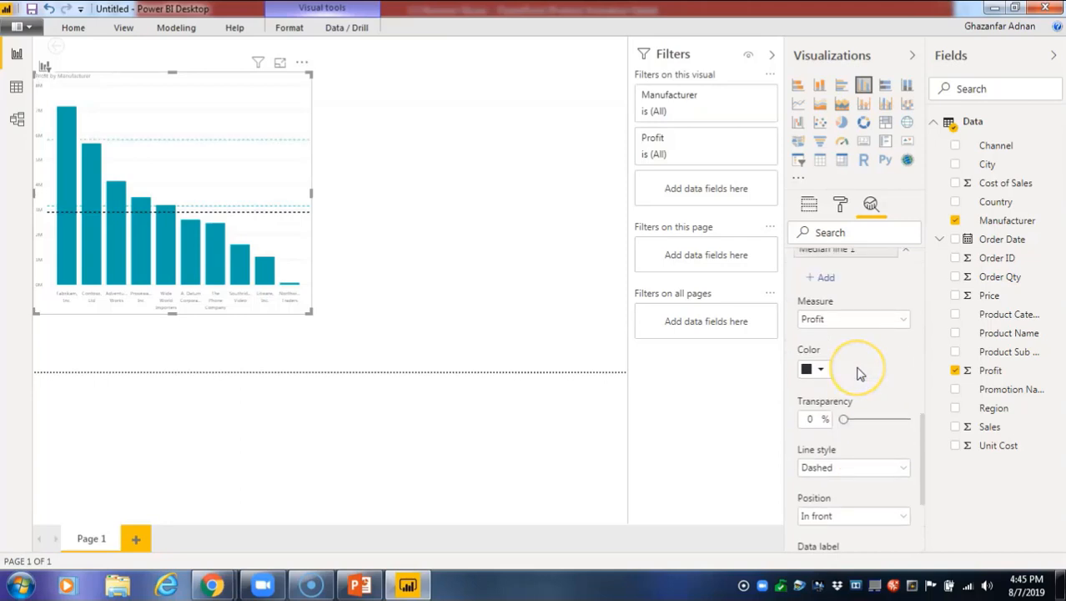
{"action": "scroll", "coordinate": [859, 373], "scroll_direction": "down", "scroll_amount": 10}
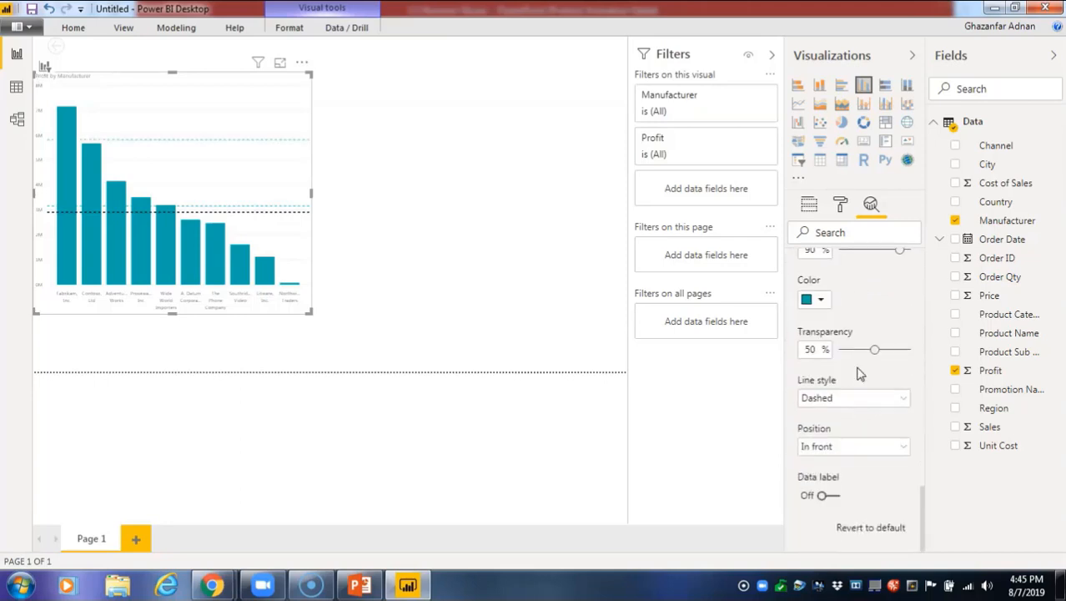
Step: Set the percentile of the Profit percentile line on the Profit by Manufacturer chart to 75%
{"action": "scroll", "coordinate": [860, 372], "scroll_direction": "down", "scroll_amount": 5}
{"action": "scroll", "coordinate": [859, 373], "scroll_direction": "down", "scroll_amount": 2}
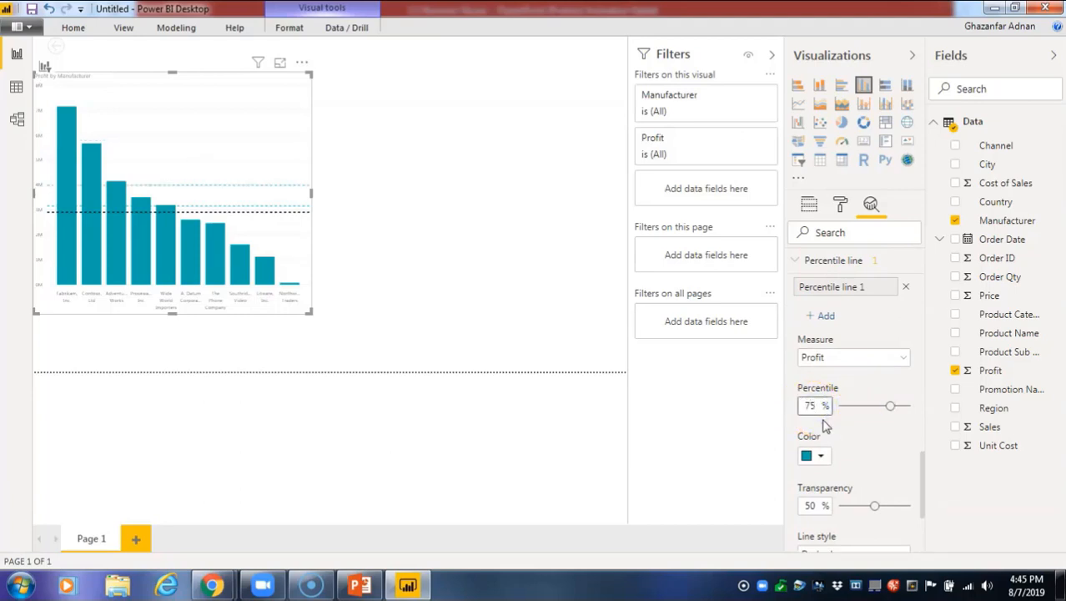
{"action": "left_click", "coordinate": [901, 430]}
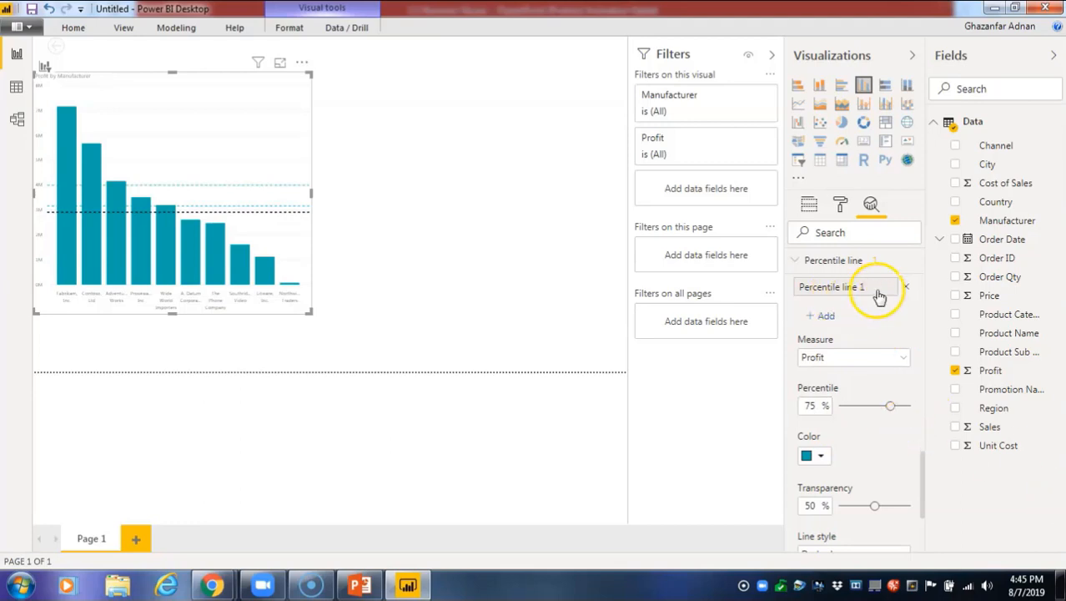
Step: Add a second percentile line for Profit to the Profit by Manufacturer chart and set its percentile to 25%
{"action": "left_click", "coordinate": [826, 315]}
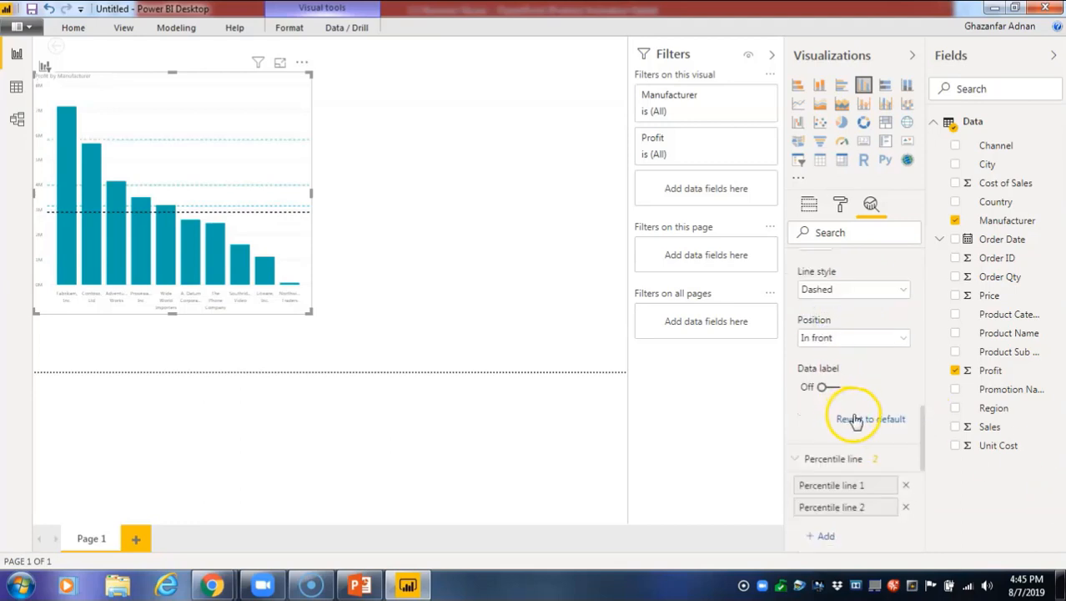
{"action": "scroll", "coordinate": [859, 415], "scroll_direction": "down", "scroll_amount": 4}
{"action": "scroll", "coordinate": [874, 398], "scroll_direction": "up", "scroll_amount": 2}
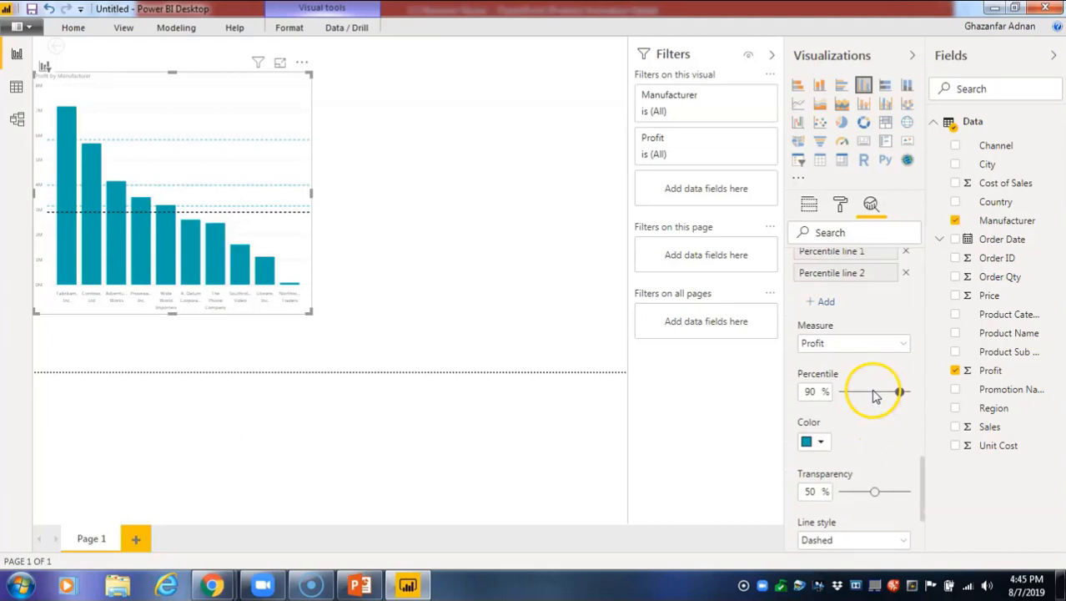
{"action": "scroll", "coordinate": [875, 388], "scroll_direction": "down", "scroll_amount": 2}
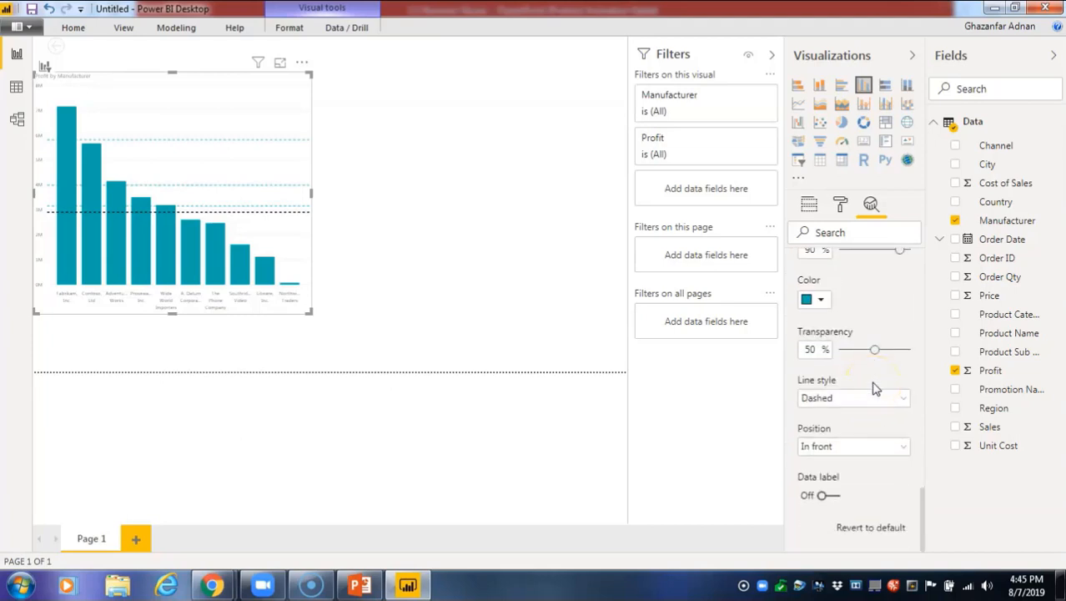
{"action": "scroll", "coordinate": [875, 388], "scroll_direction": "up", "scroll_amount": 3}
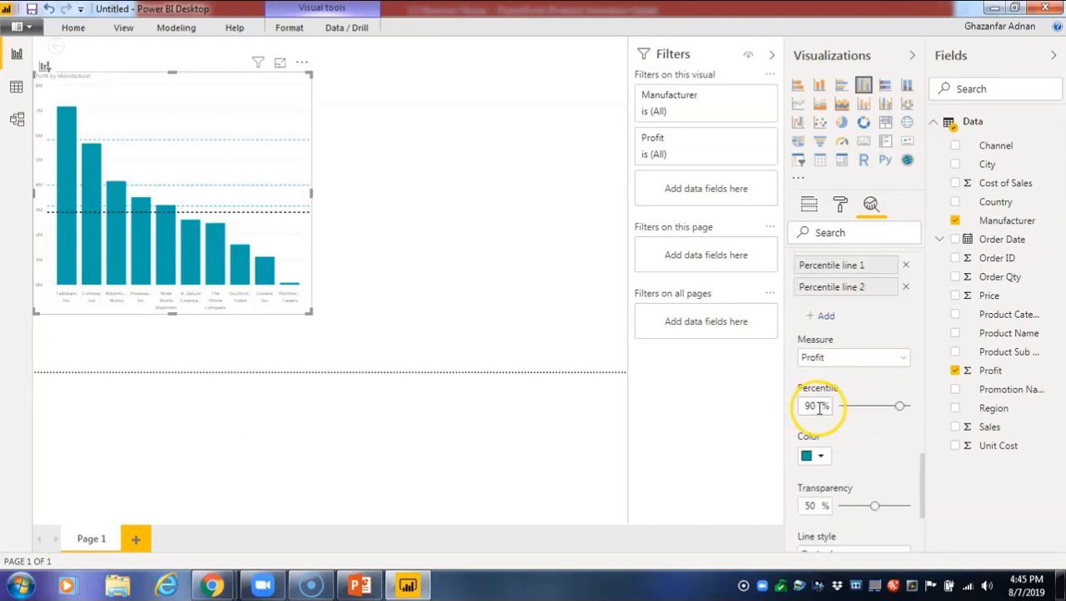
{"action": "double_click", "coordinate": [816, 408]}
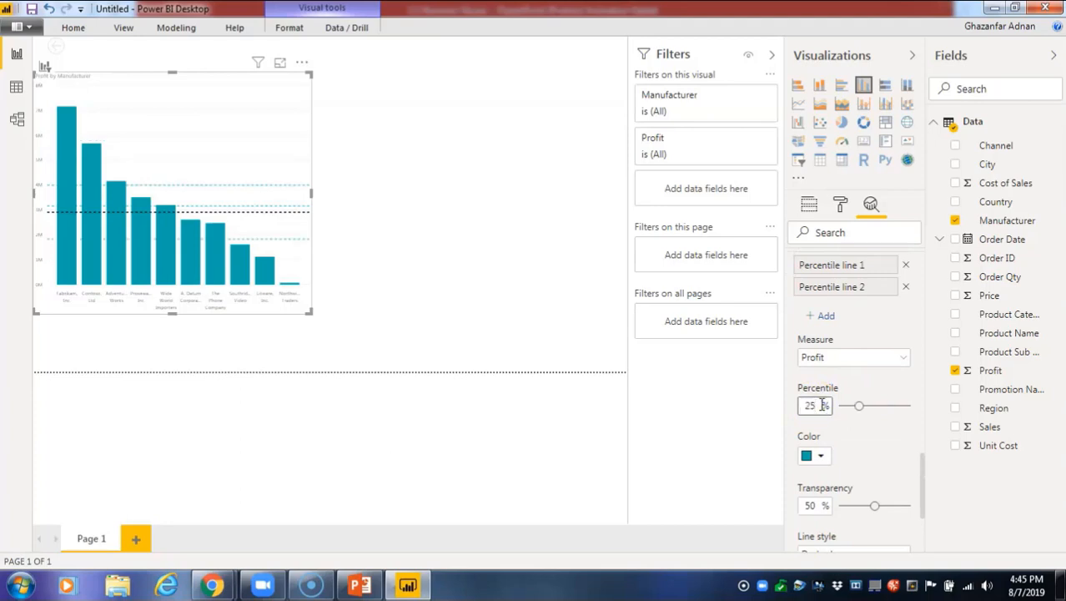
Step: Set the 25% percentile line's color to a dark purple-gray and lower its transparency so the line looks solid
{"action": "left_click", "coordinate": [821, 457]}
{"action": "left_click", "coordinate": [917, 359]}
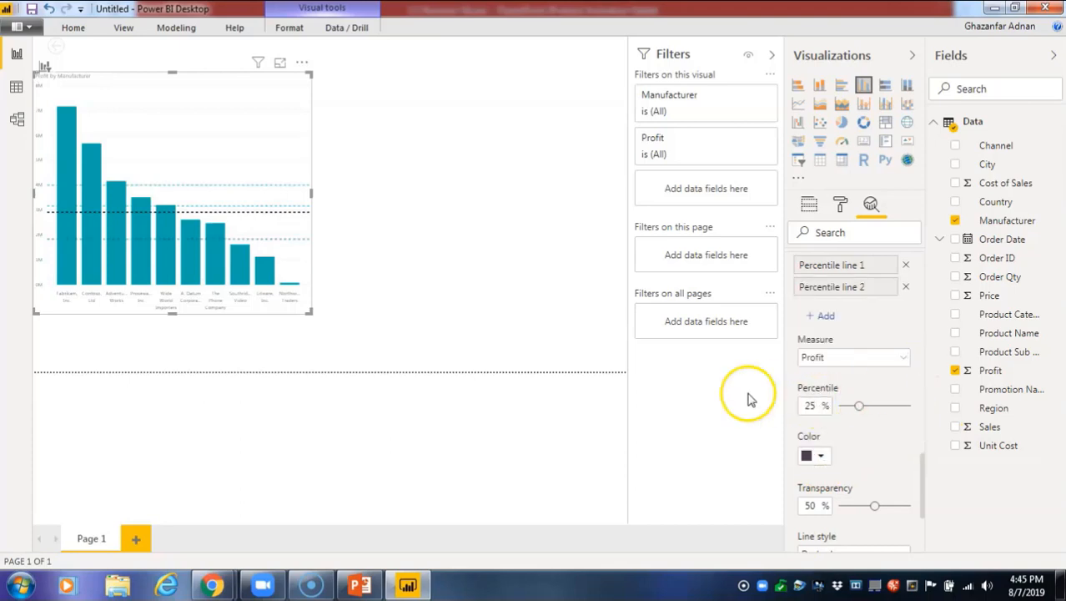
{"action": "left_click_drag", "start_coordinate": [875, 506], "coordinate": [872, 507]}
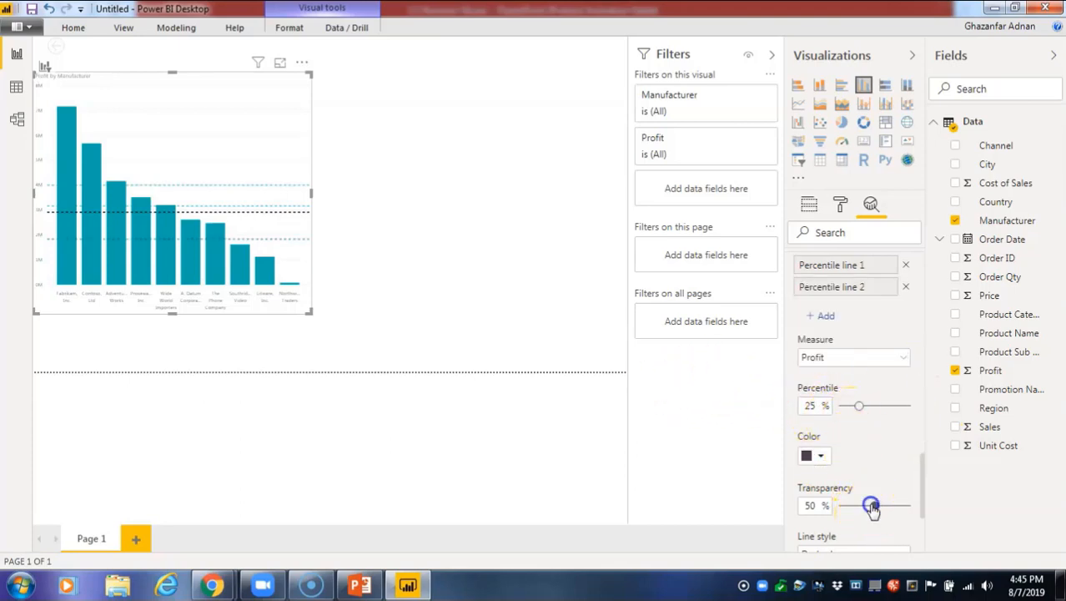
Step: Change the color of Percentile line 1 to a slate gray from the recent colors
{"action": "scroll", "coordinate": [883, 455], "scroll_direction": "up", "scroll_amount": 2}
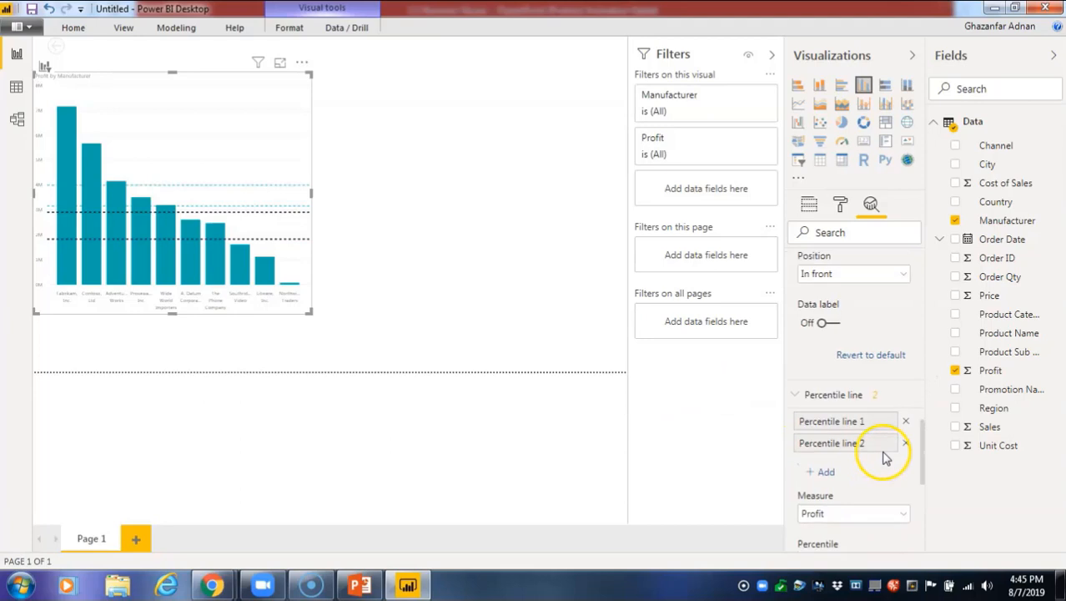
{"action": "left_click", "coordinate": [883, 429]}
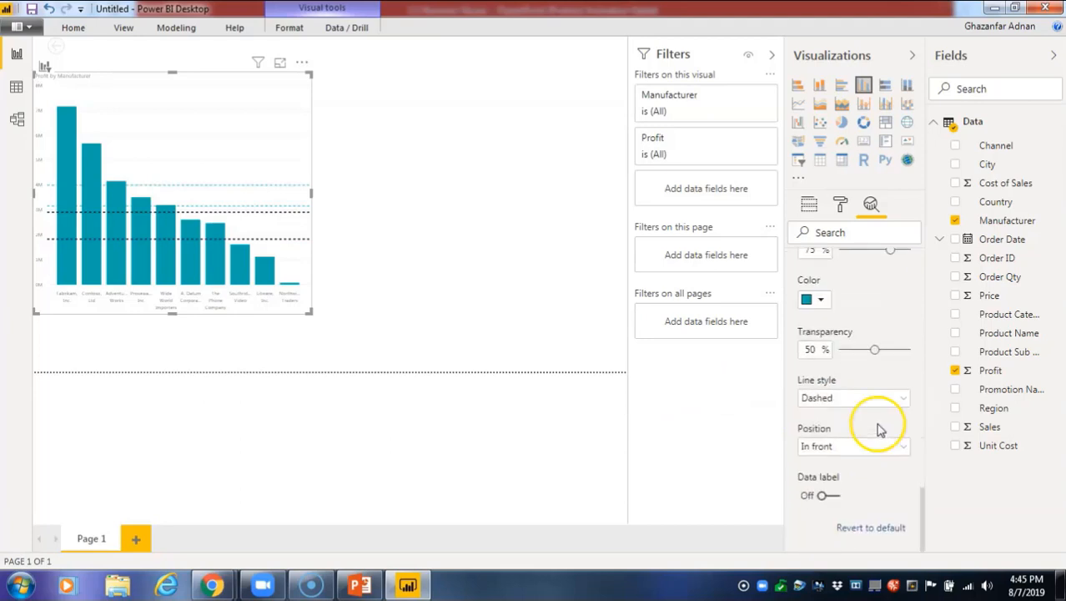
{"action": "left_click", "coordinate": [814, 298]}
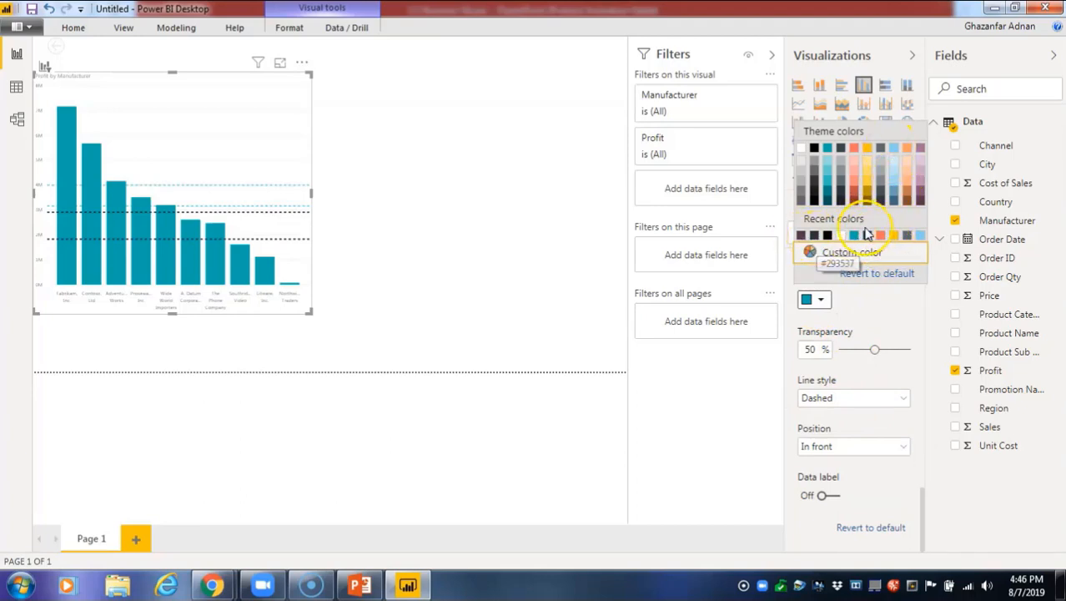
{"action": "left_click", "coordinate": [909, 240]}
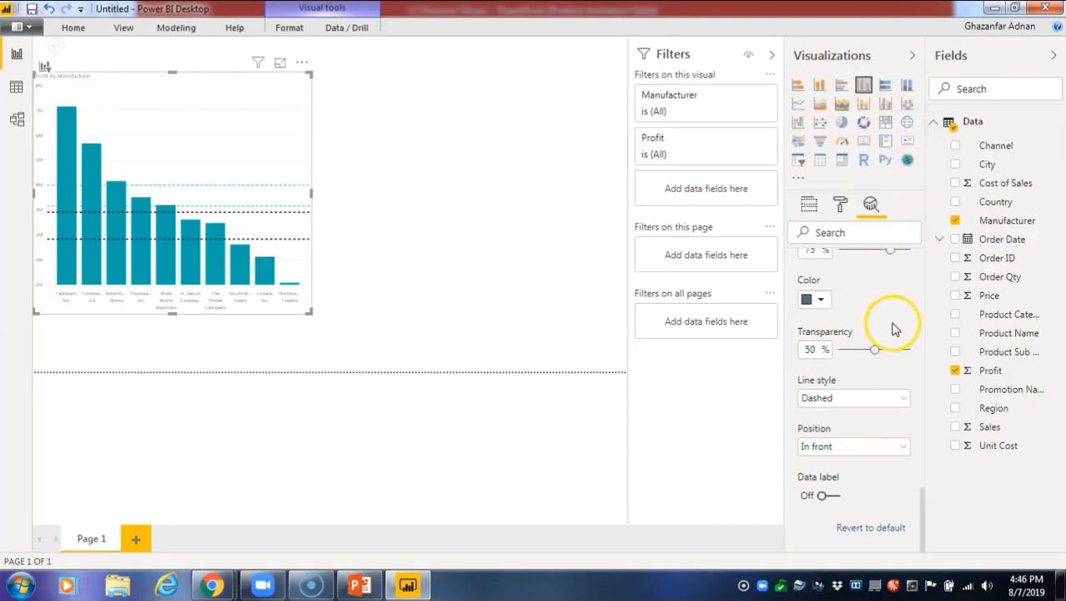